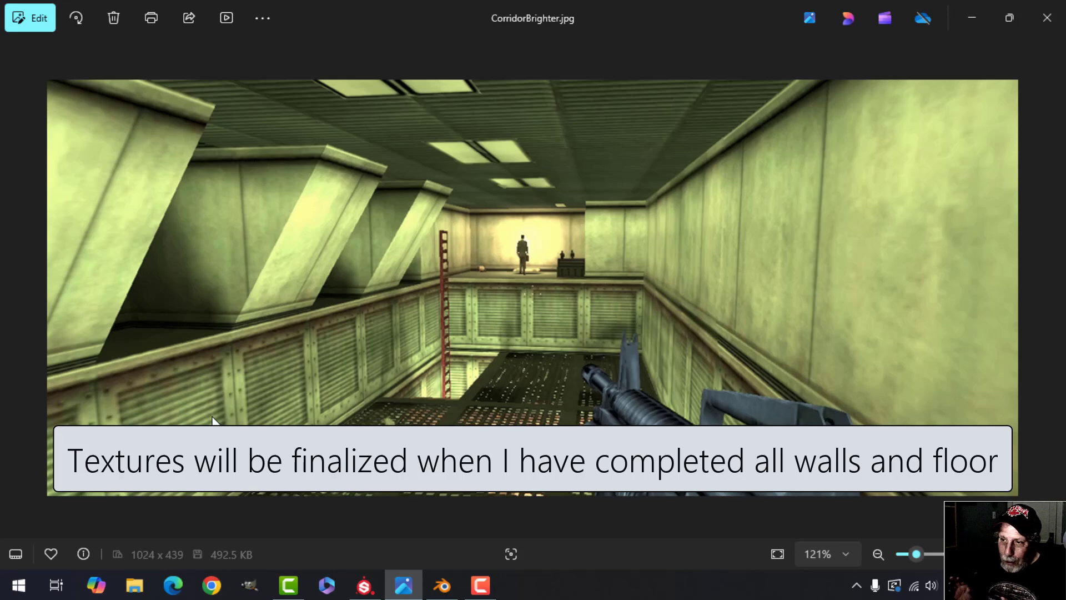
- Switch to Blender to inspect the wall panels and compare them with the CorridorBrighter.jpg reference image
left_click(442, 585)
scroll(282, 291, "up", 4)
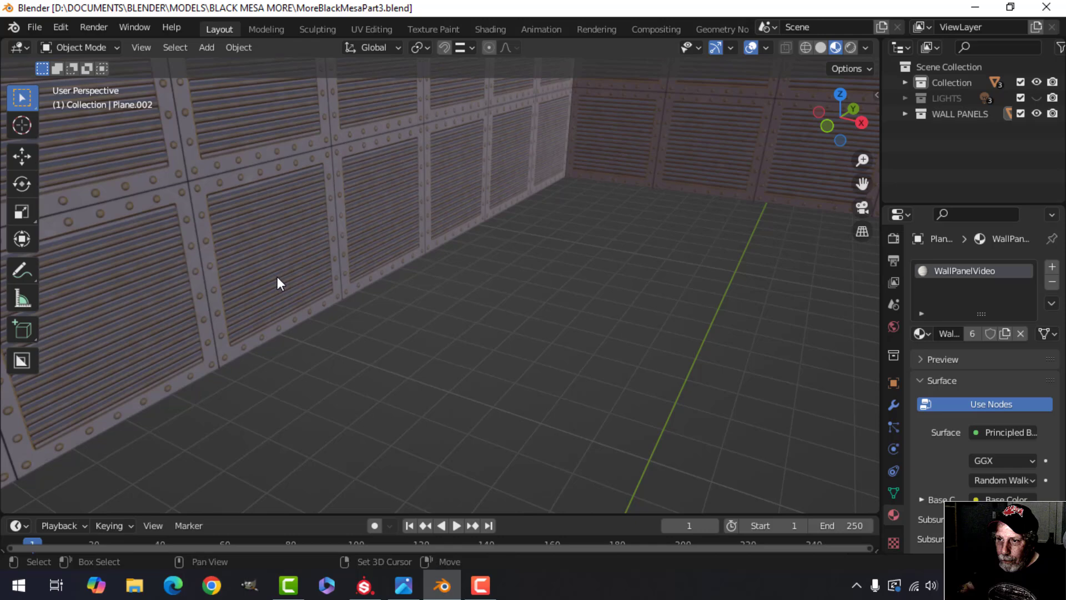
scroll(356, 328, "down", 2)
mouse_move(355, 328)
middle_mouse_down()
mouse_move(337, 315)
mouse_move(358, 311)
middle_mouse_up()
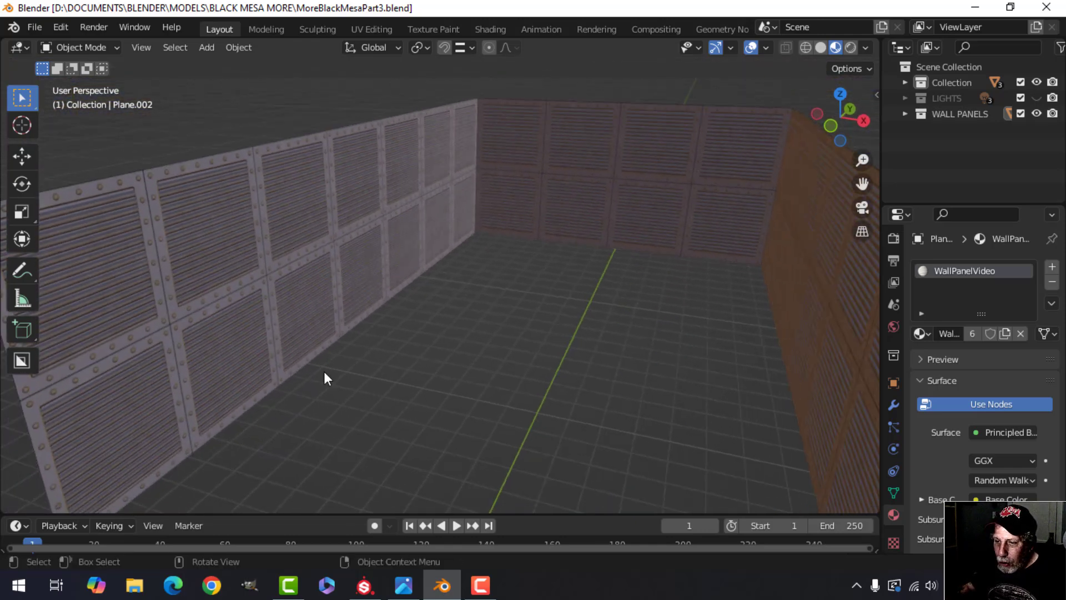
left_click(404, 585)
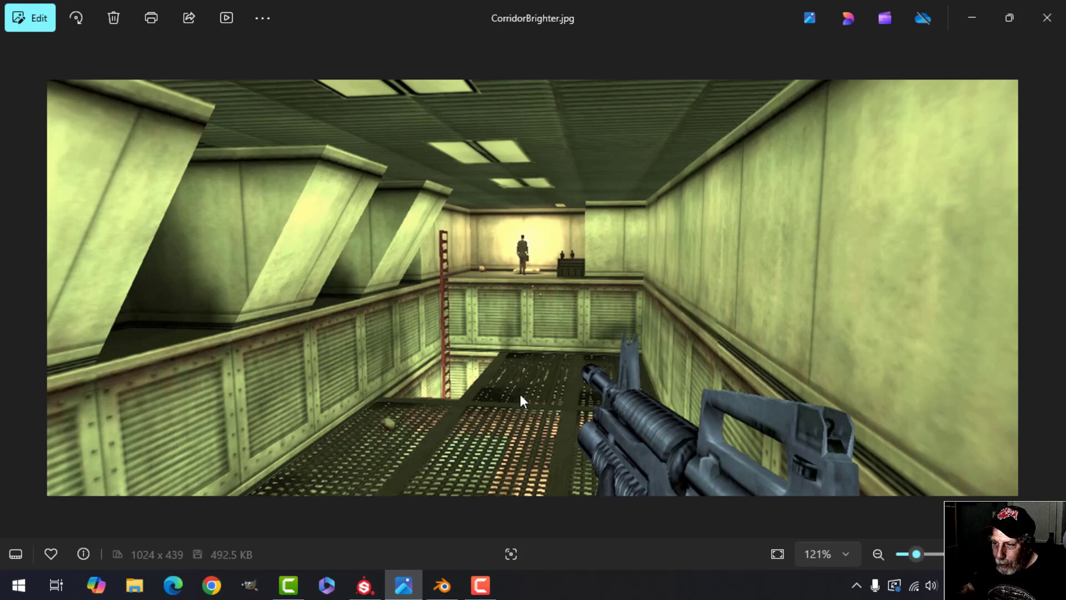
- Back in Blender, duplicate the lower panel row of the long left wall and move the copy inward along X
left_click(443, 585)
middle_click_drag(422, 433, 347, 302)
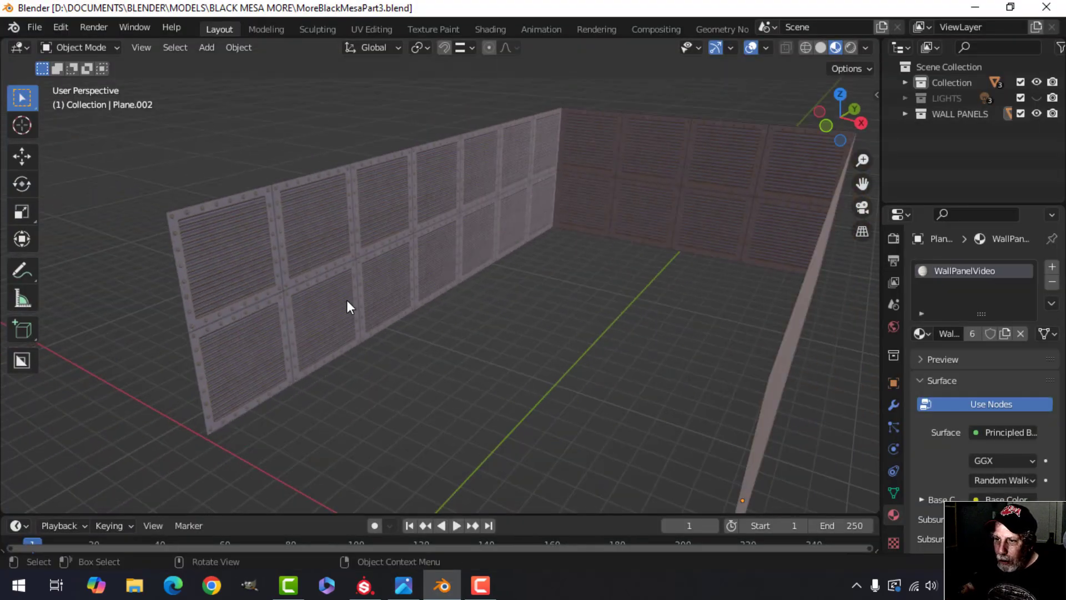
left_click(320, 335)
middle_click_drag(321, 335, 428, 333)
key("shift+d")
key("Escape")
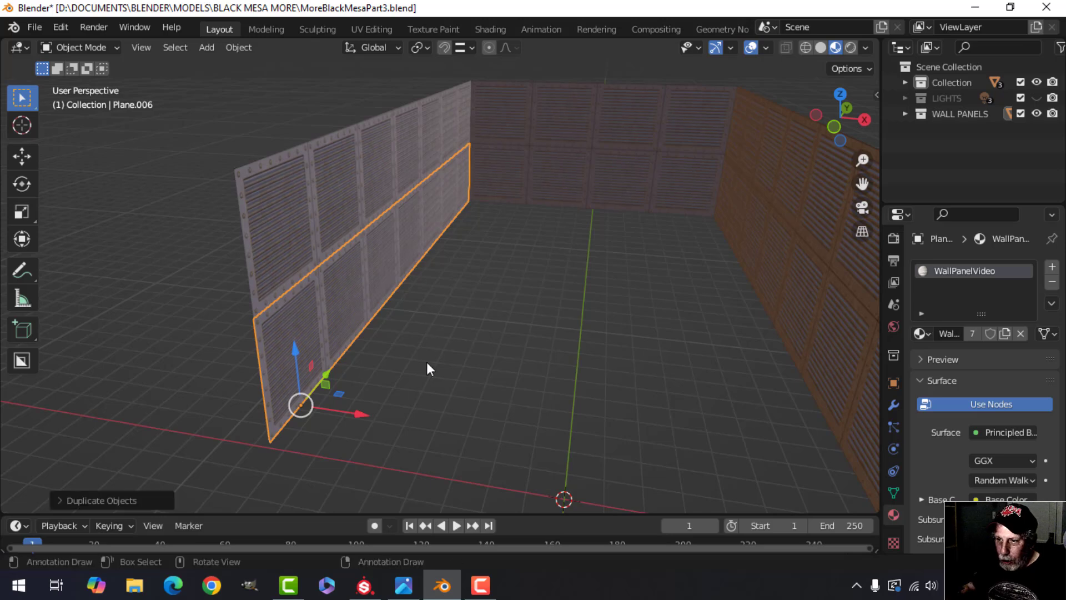
left_click_drag(355, 414, 449, 439)
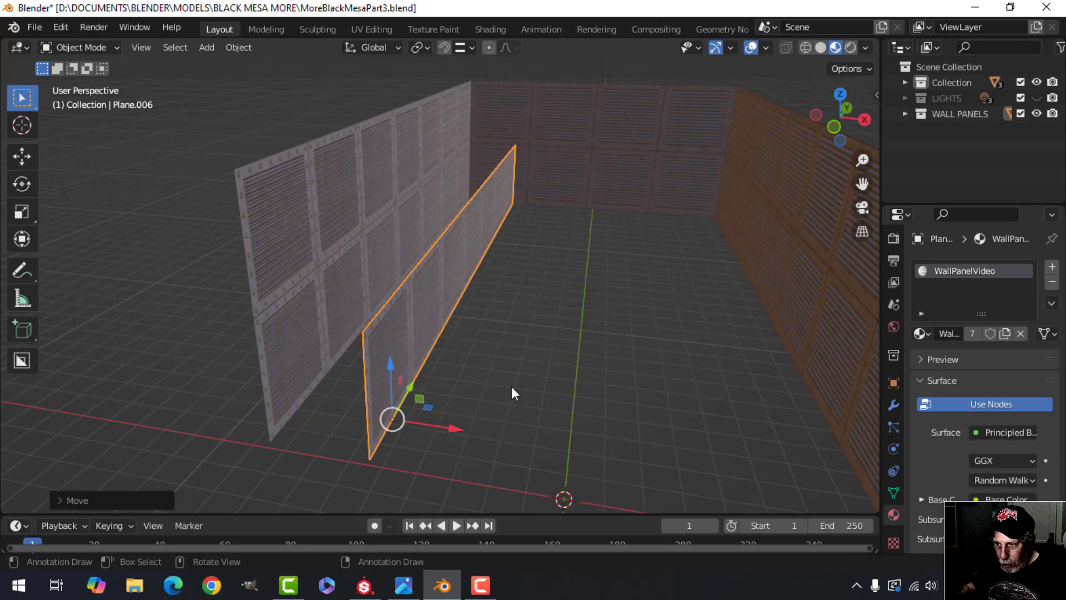
- Rotate the duplicated row's mesh -90° about the global Y axis in Edit Mode so it lies flat
key("Tab")
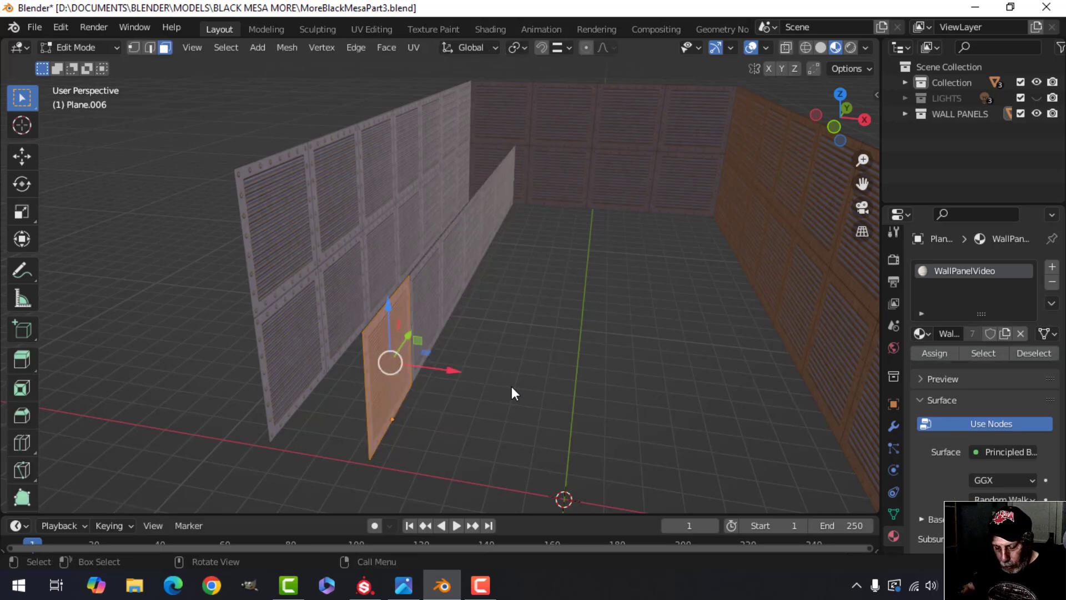
type("ry")
type("90")
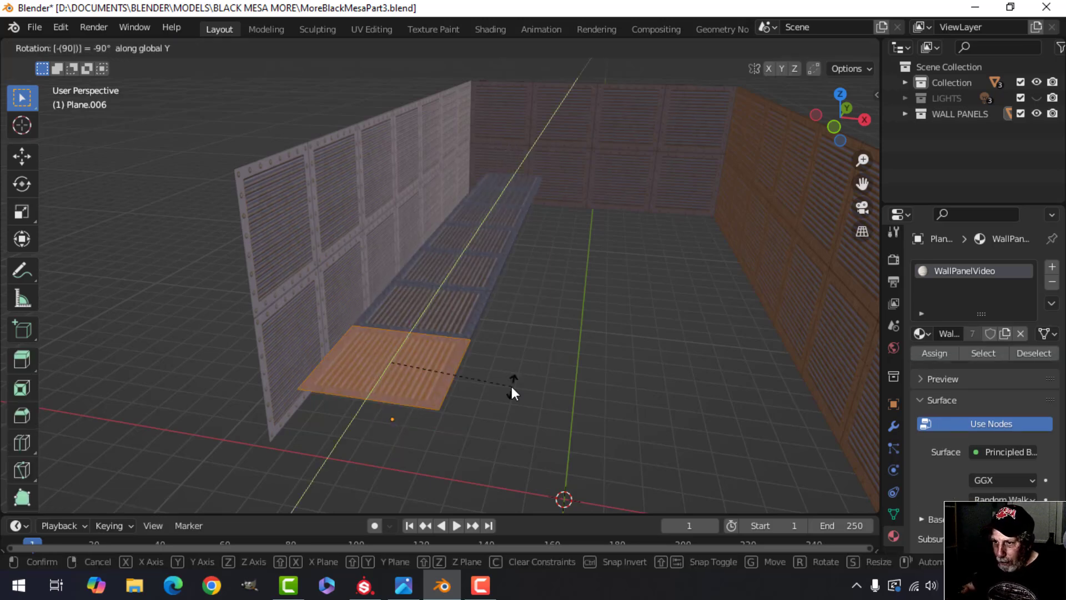
key("Return")
key("Tab")
- Lower the flat panel strip along Z to the bottom edge of the left wall to form the floor
middle_click_drag(501, 369, 445, 271)
key("g")
key("z")
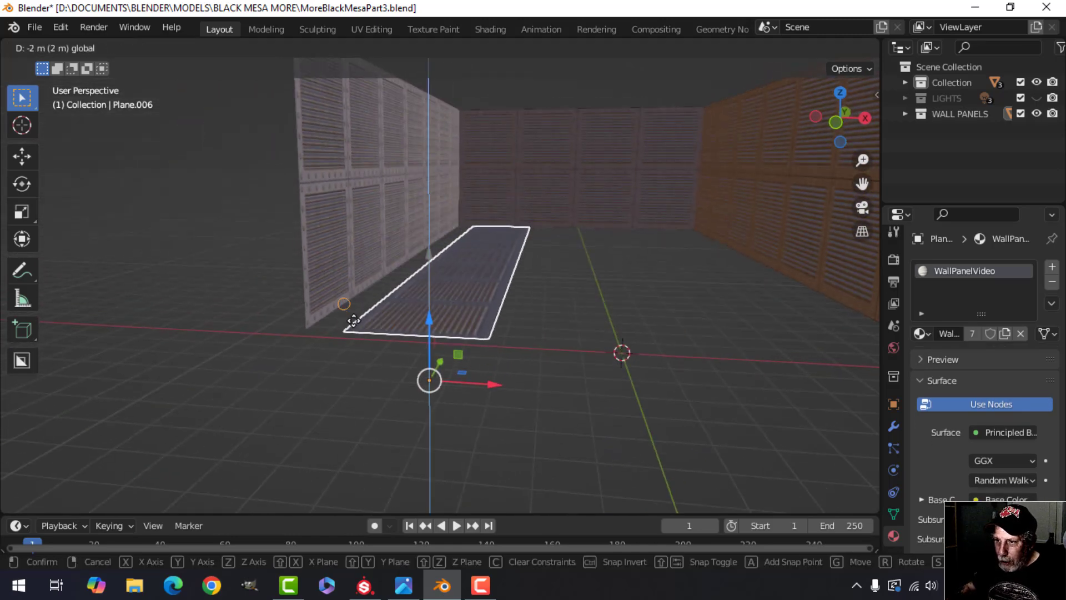
left_click(340, 310)
middle_click_drag(340, 310, 466, 367)
key("g")
key("z")
left_click(422, 361)
- Set the floor strip's Array modifier count to 3
left_click(893, 426)
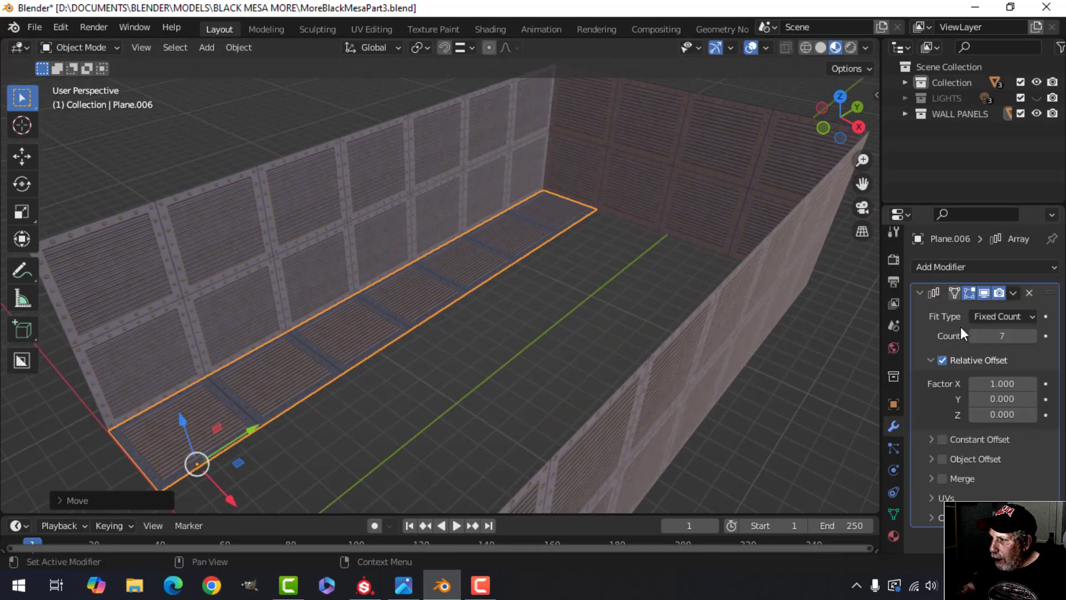
left_click(997, 336)
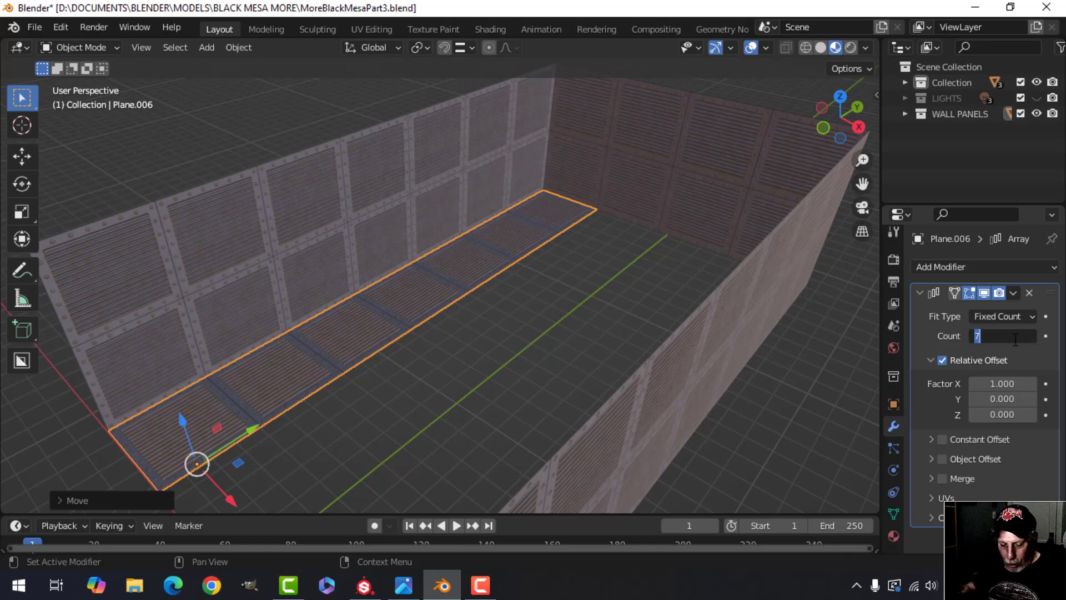
key("Return")
middle_click_drag(424, 371, 332, 305)
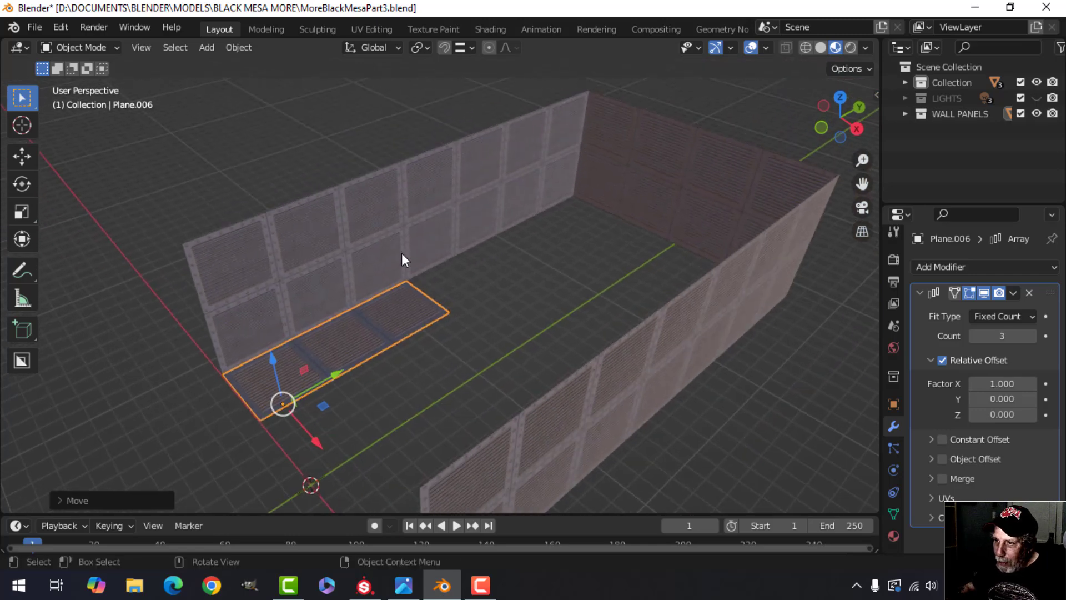
middle_click_drag(574, 184, 485, 222)
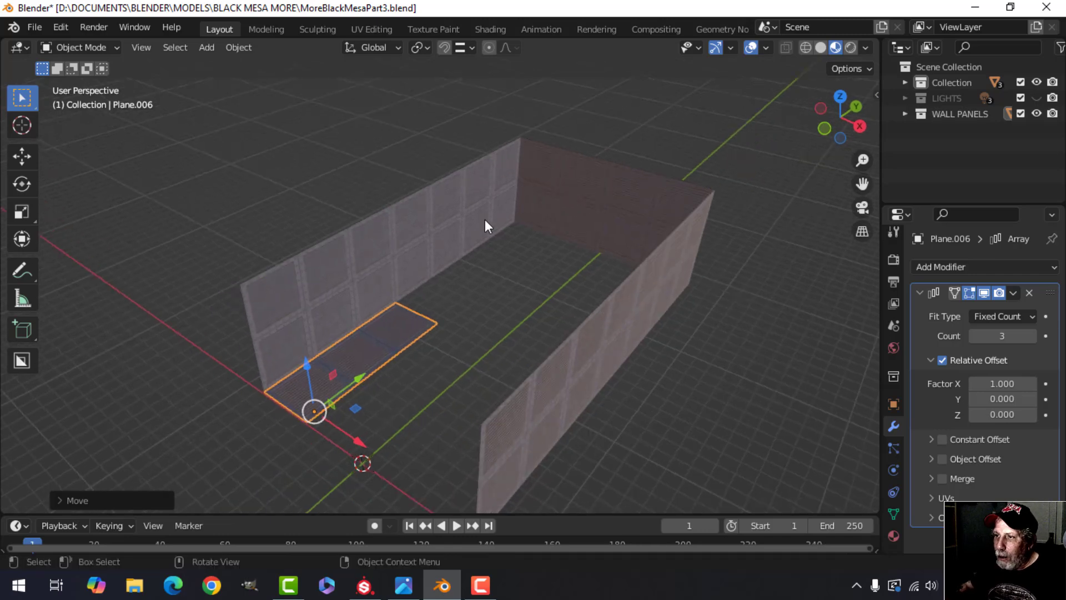
- Unlink the wall panel material from the floor strip in the Shading workspace and return to the Layout workspace
left_click(488, 29)
middle_click_drag(577, 245, 582, 215)
left_click(727, 342)
mouse_move(706, 321)
middle_mouse_down()
mouse_move(537, 241)
mouse_move(550, 241)
middle_mouse_up()
left_click(219, 29)
mouse_move(433, 294)
middle_mouse_down()
mouse_move(514, 233)
mouse_move(443, 288)
middle_mouse_up()
left_click(443, 288)
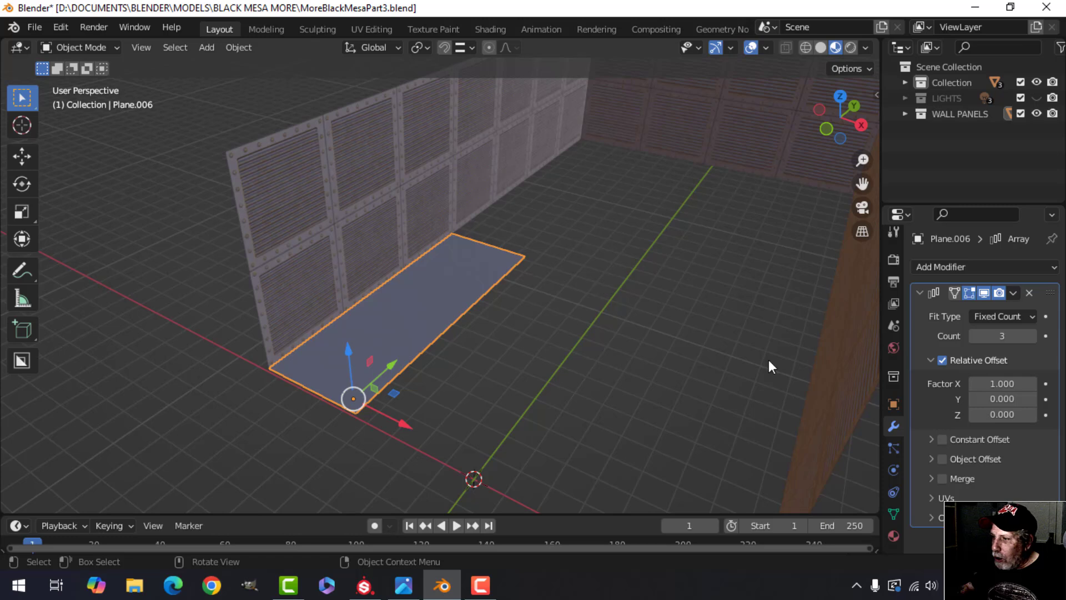
- Add a new material to the floor strip and name it FloorPanelVideo
left_click(895, 534)
left_click(980, 335)
double_click(966, 267)
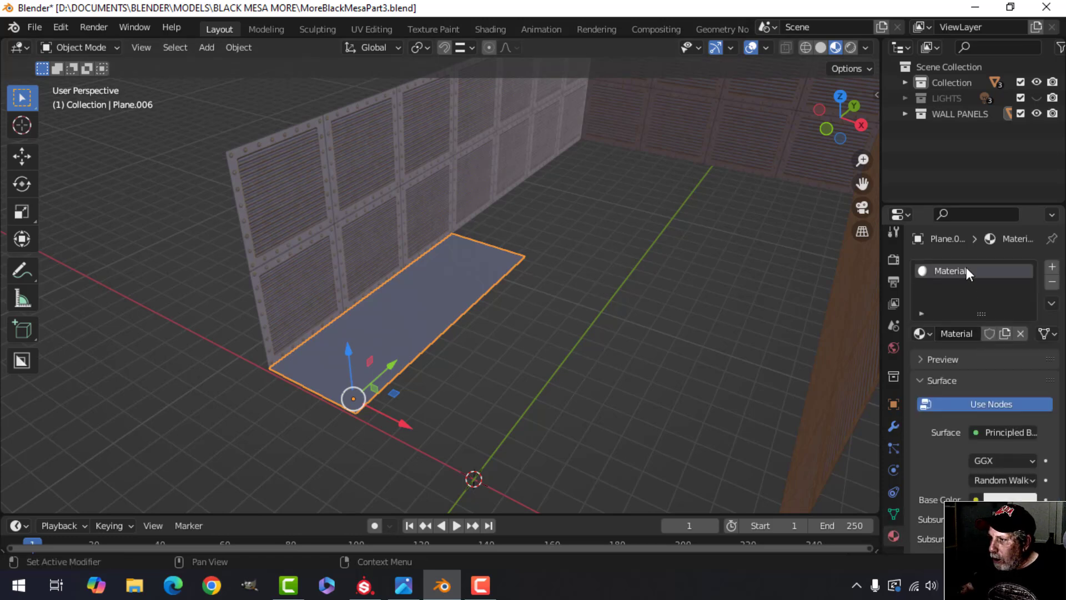
key("Caps_Lock")
type("FloorPanelV")
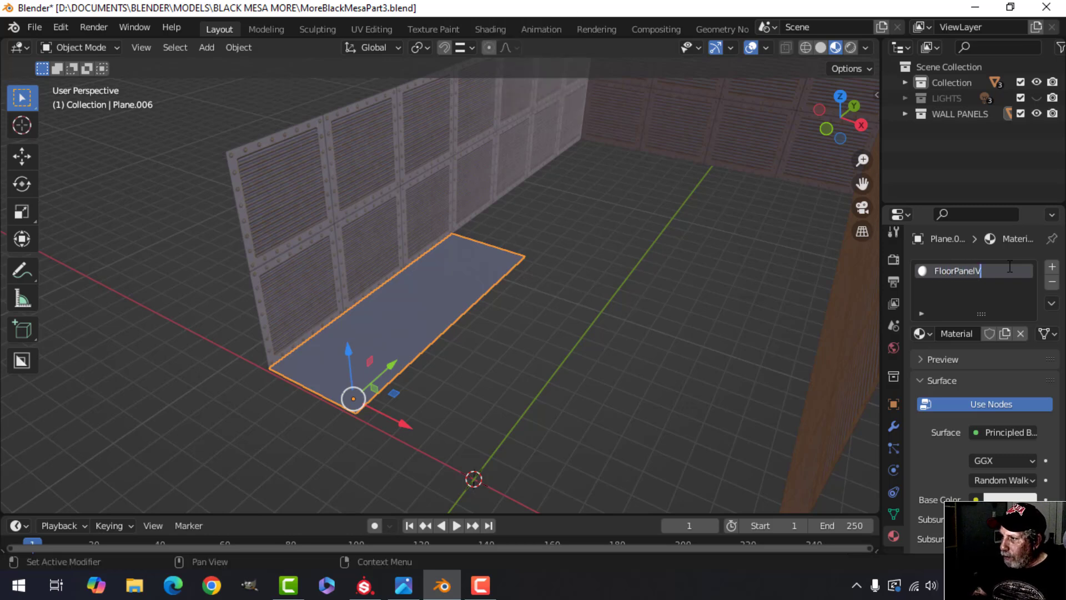
type("ideo")
key("Return")
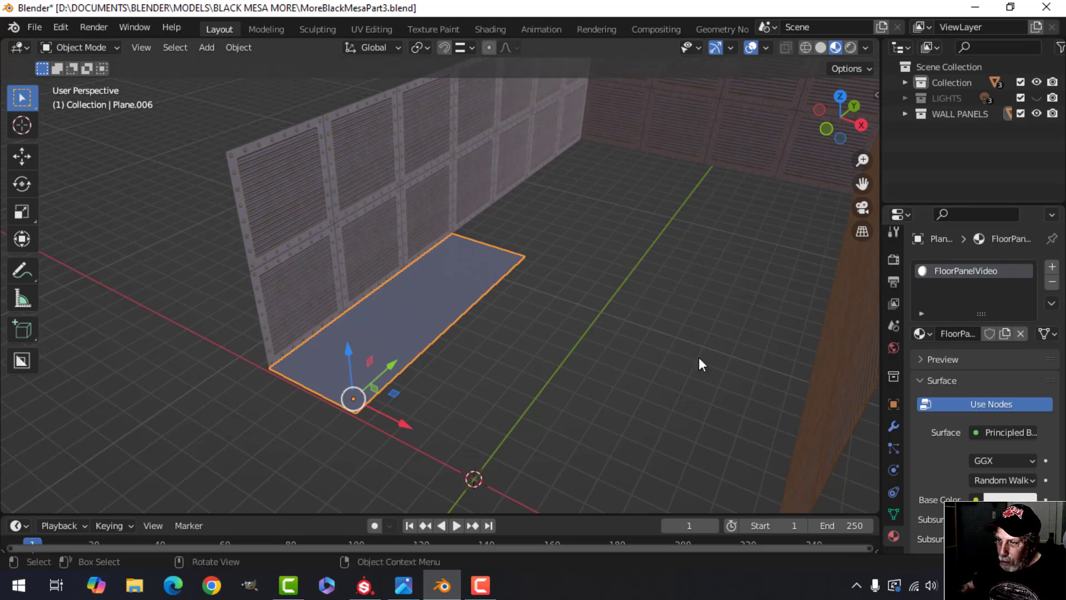
- Apply the Array modifier on the floor strip
left_click(893, 426)
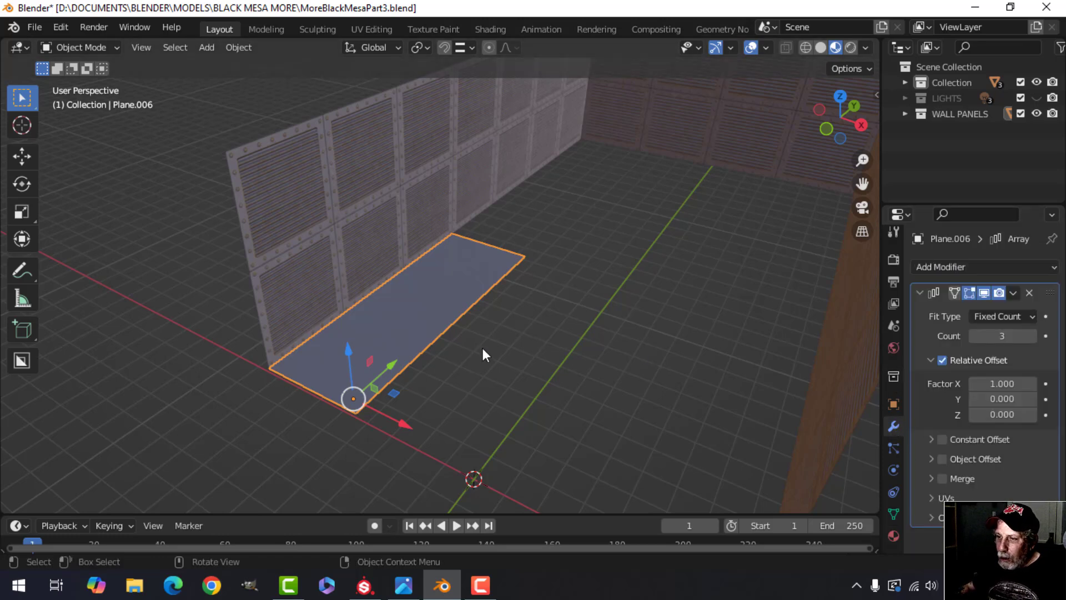
key("Tab")
key("Tab")
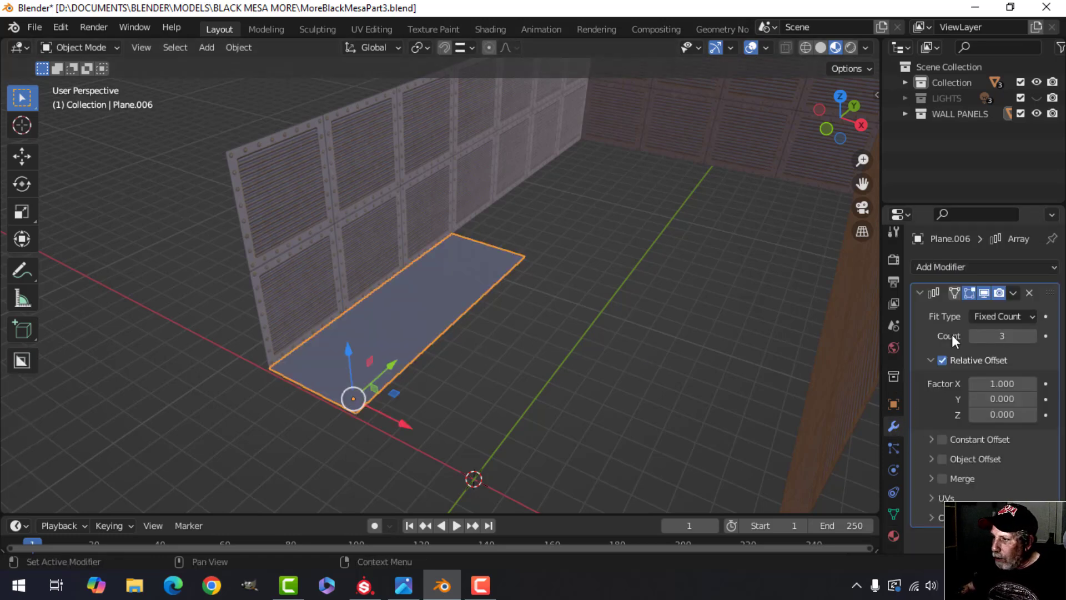
left_click(1016, 292)
left_click(976, 313)
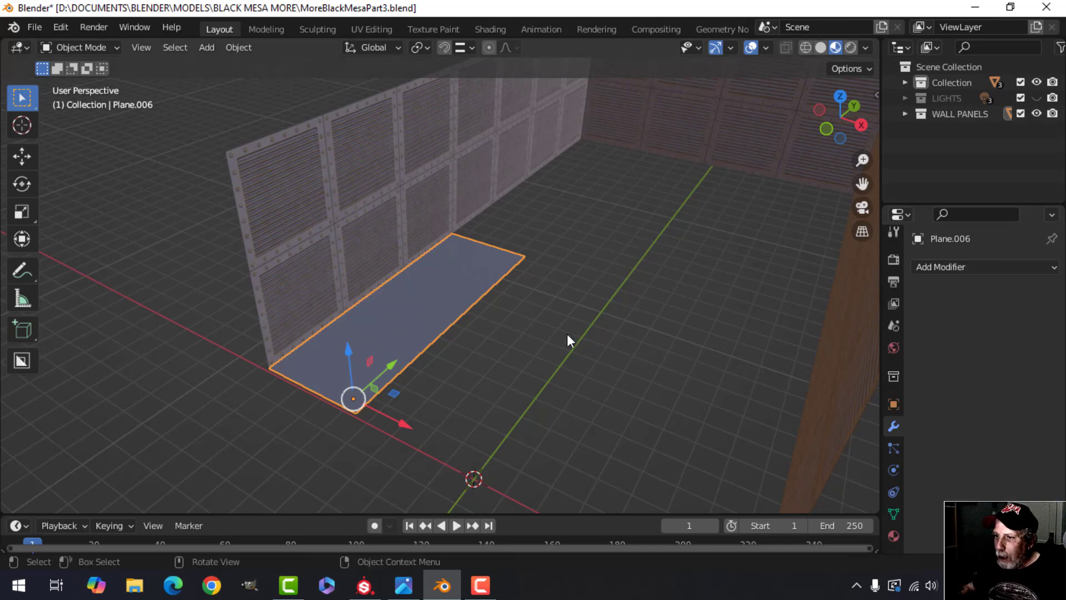
- Merge the floor strip's overlapping vertices by distance in Edit Mode
key("Tab")
scroll(499, 339, "up", 3)
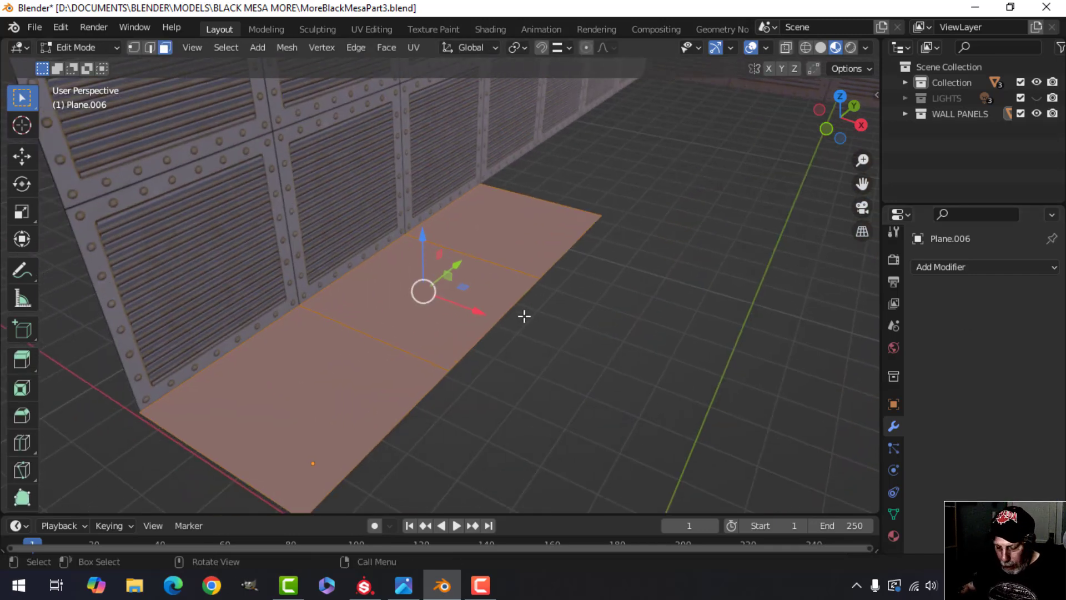
key("m")
left_click(508, 370)
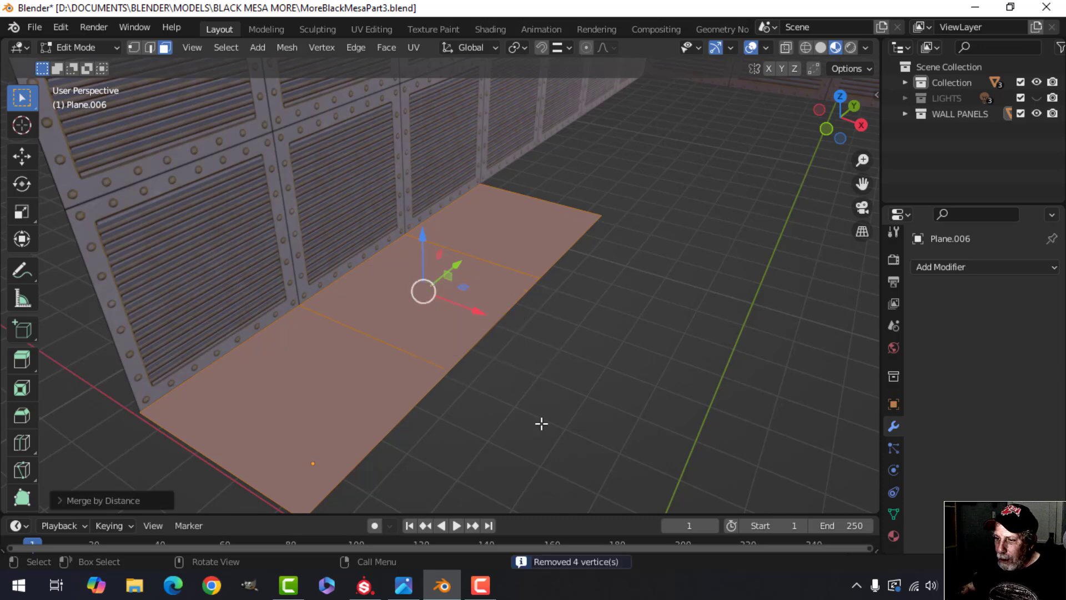
- Dissolve the two interior cross edges of the floor strip to leave one long face
key("alt+a")
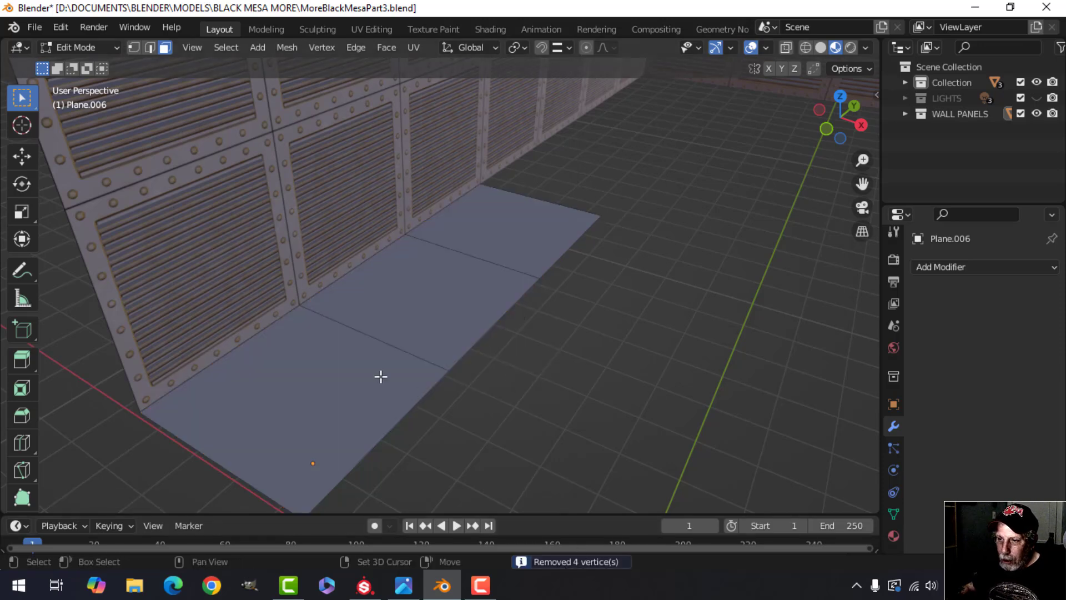
middle_click_drag(378, 376, 391, 367)
key("2")
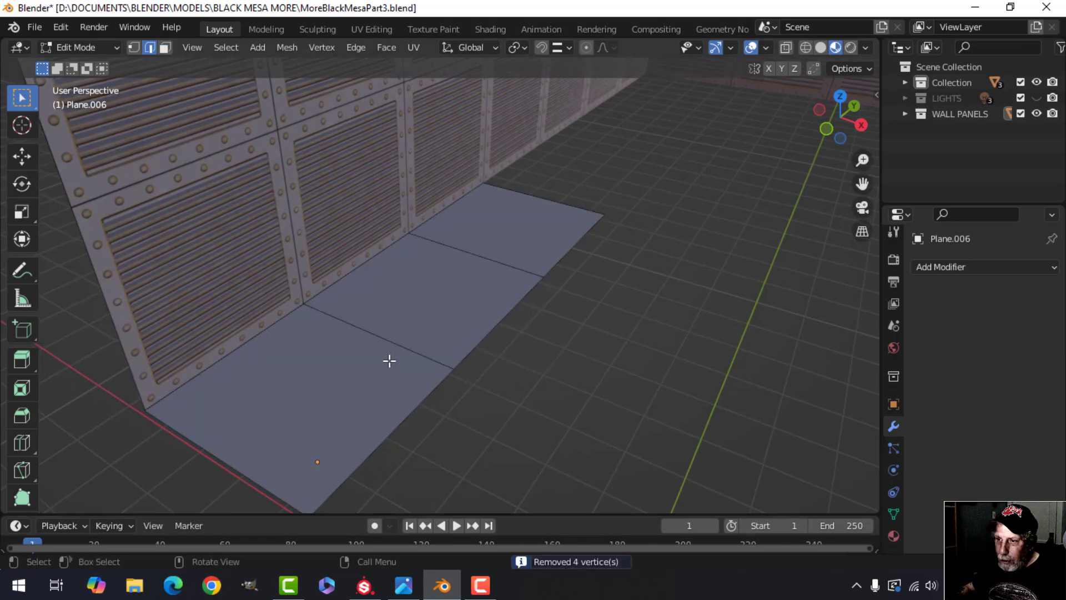
left_click(385, 329)
left_click(462, 251, "shift")
middle_click_drag(463, 290, 476, 294)
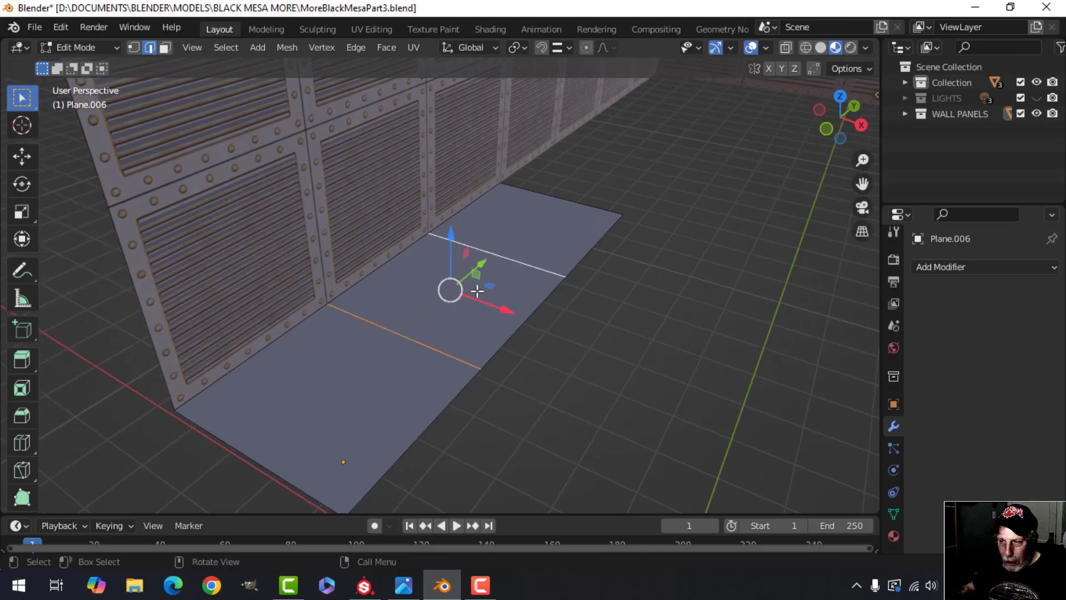
key("x")
left_click(457, 399)
middle_click_drag(514, 324, 545, 300)
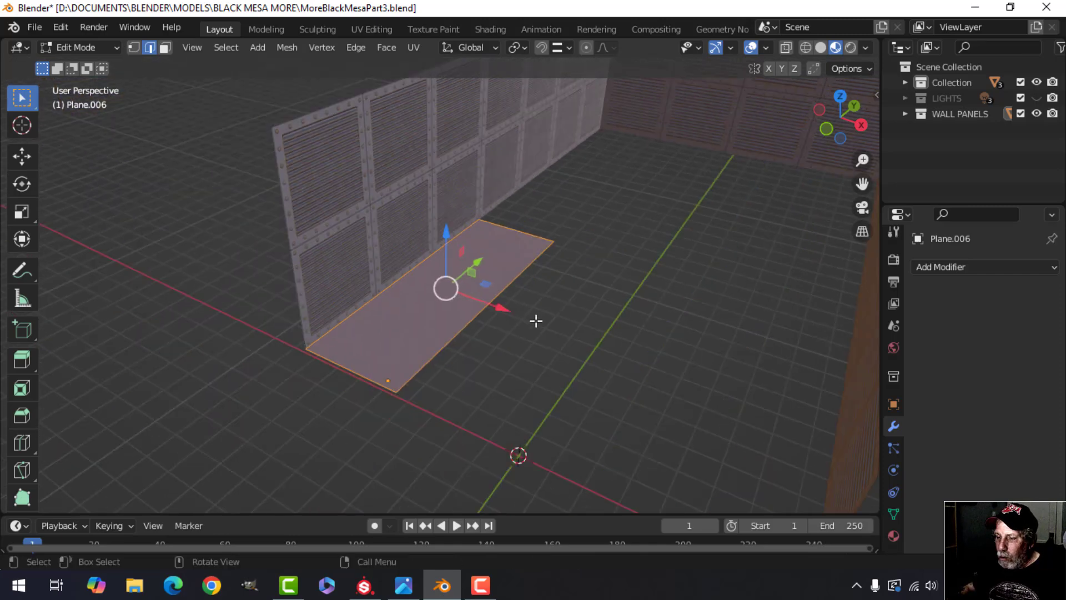
- Isolate the floor strip in local view and show it from the top in the UV Editing workspace
key("Tab")
key("KP_Divide")
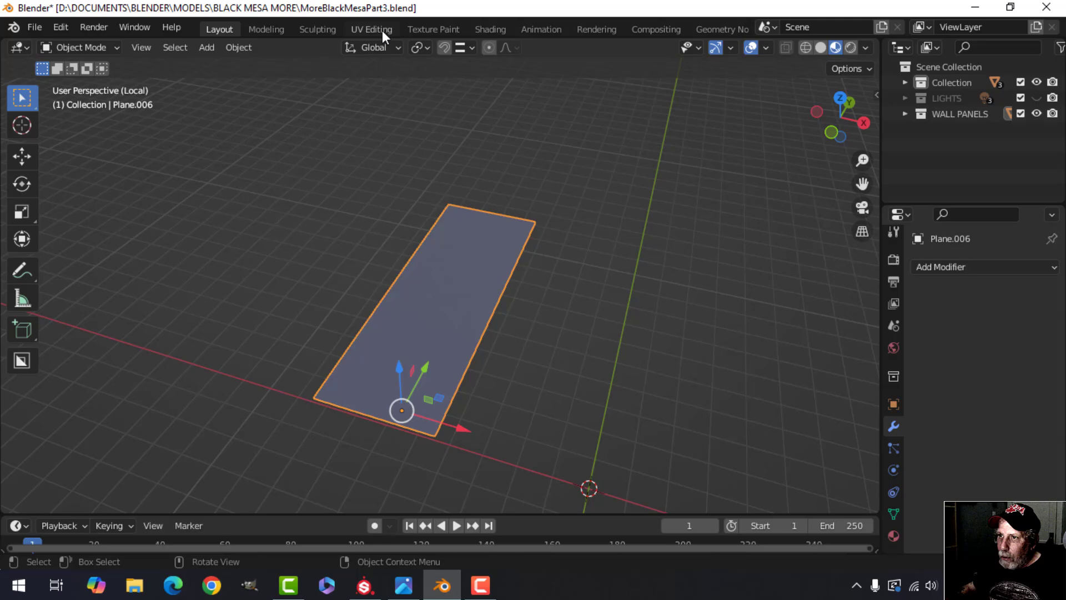
left_click(382, 30)
key("KP_Divide")
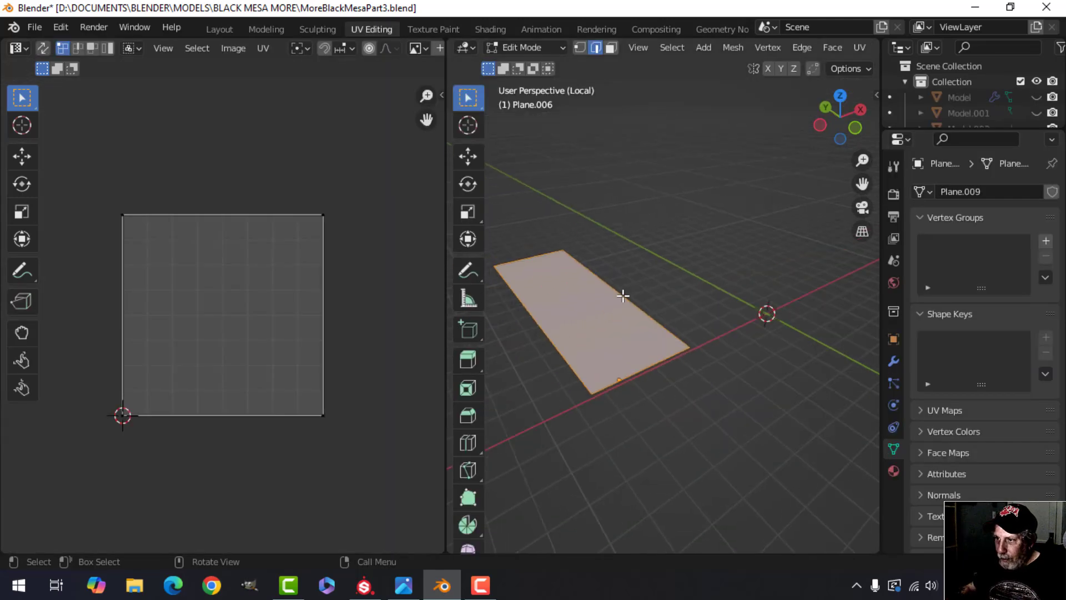
key("KP_7")
scroll(618, 294, "down", 1)
middle_click_drag(618, 295, 618, 274, "shift")
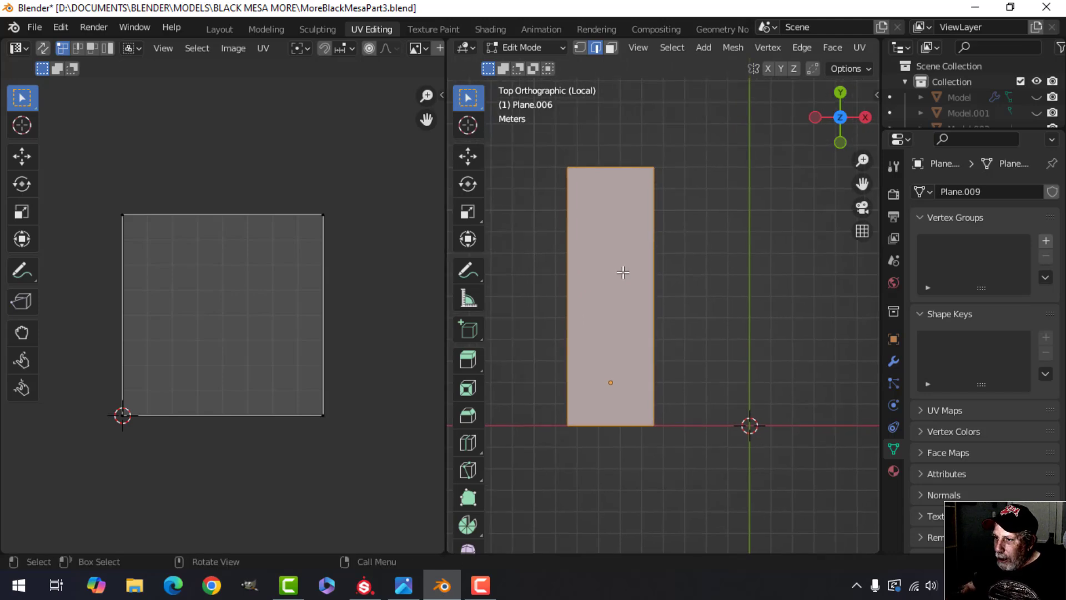
- Check the floor grating in the reference image and inset the floor strip's face by about 0.27 m
left_click(404, 585)
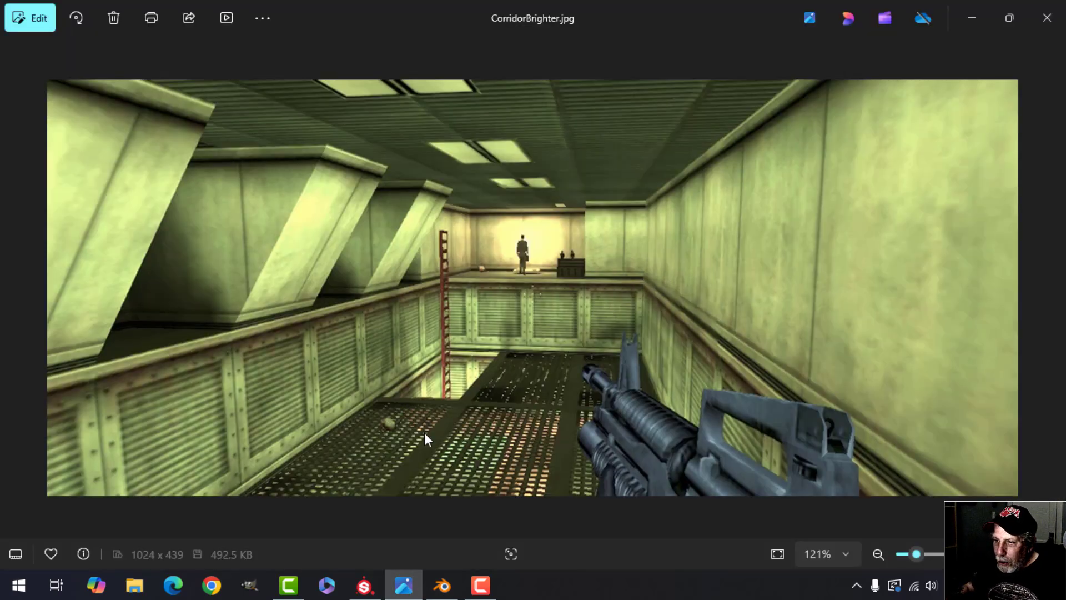
scroll(428, 432, "up", 2)
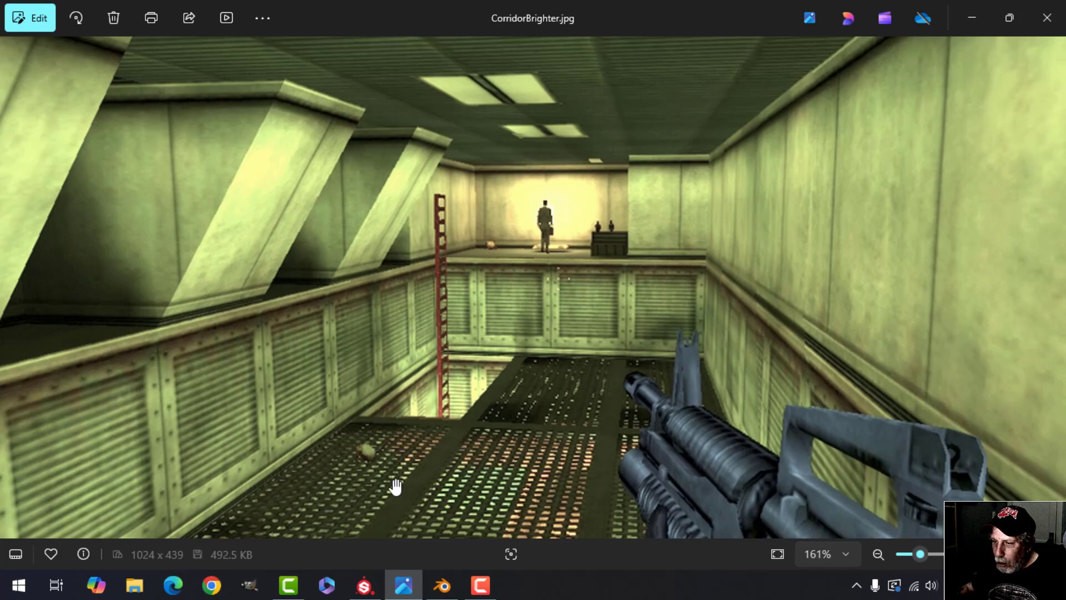
left_click(443, 585)
mouse_move(610, 376)
middle_mouse_down("shift")
mouse_move(561, 362)
mouse_move(600, 384)
middle_mouse_up("shift")
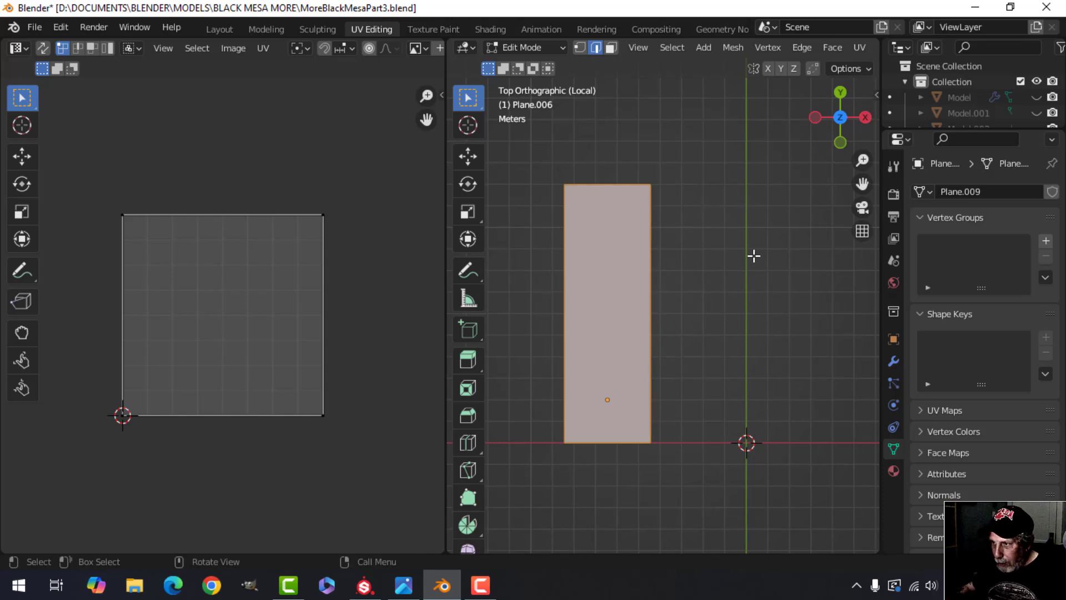
key("i")
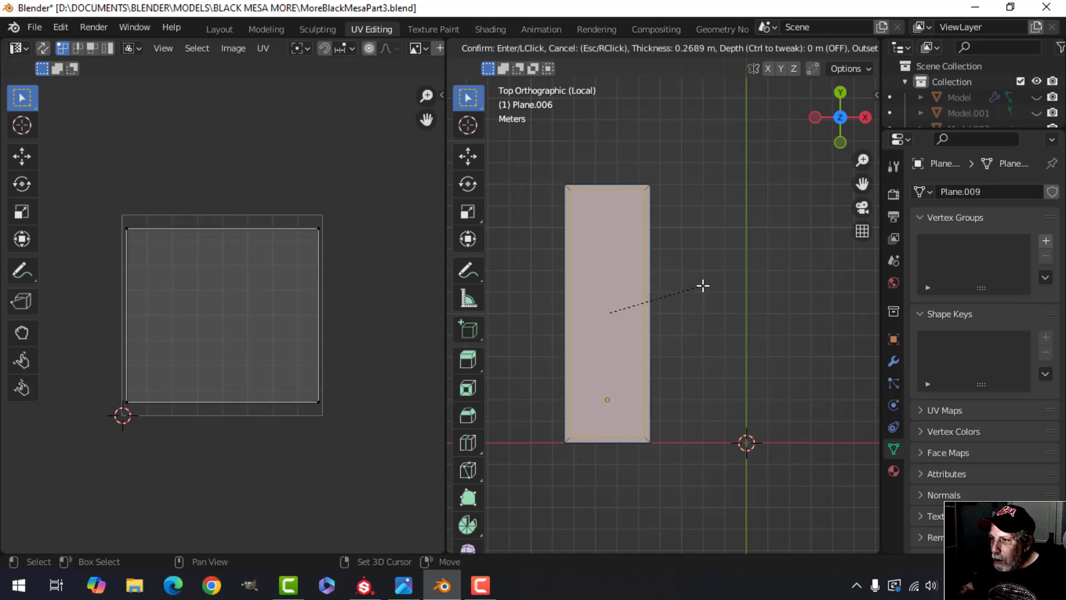
left_click(703, 285)
scroll(695, 283, "up", 4)
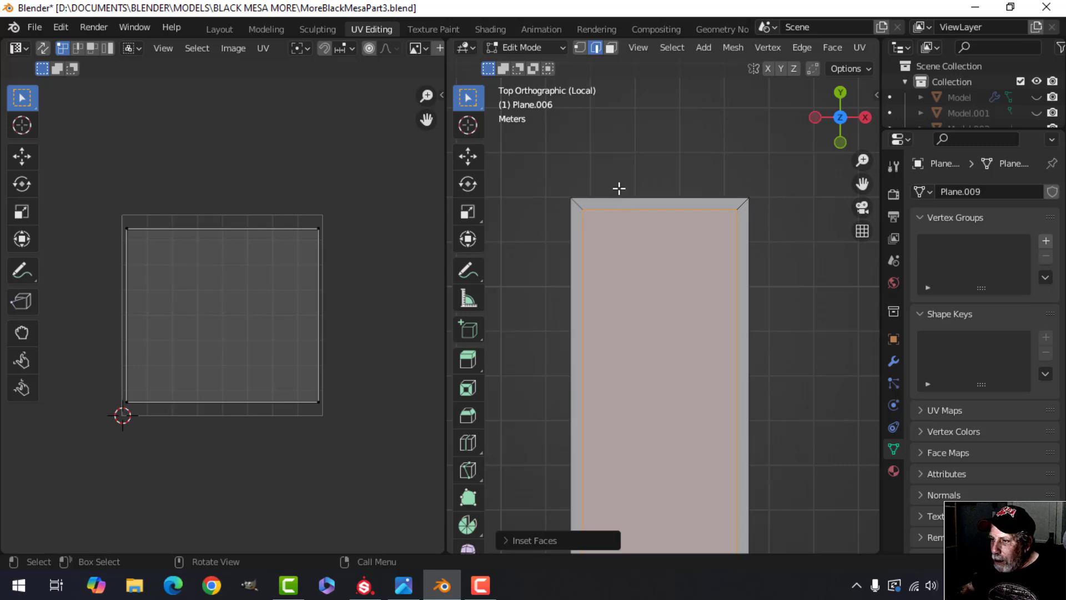
scroll(684, 192, "down", 5)
middle_click_drag(683, 198, 664, 195, "shift")
scroll(664, 206, "up", 1)
scroll(664, 211, "down", 1)
scroll(682, 212, "down", 2, "shift")
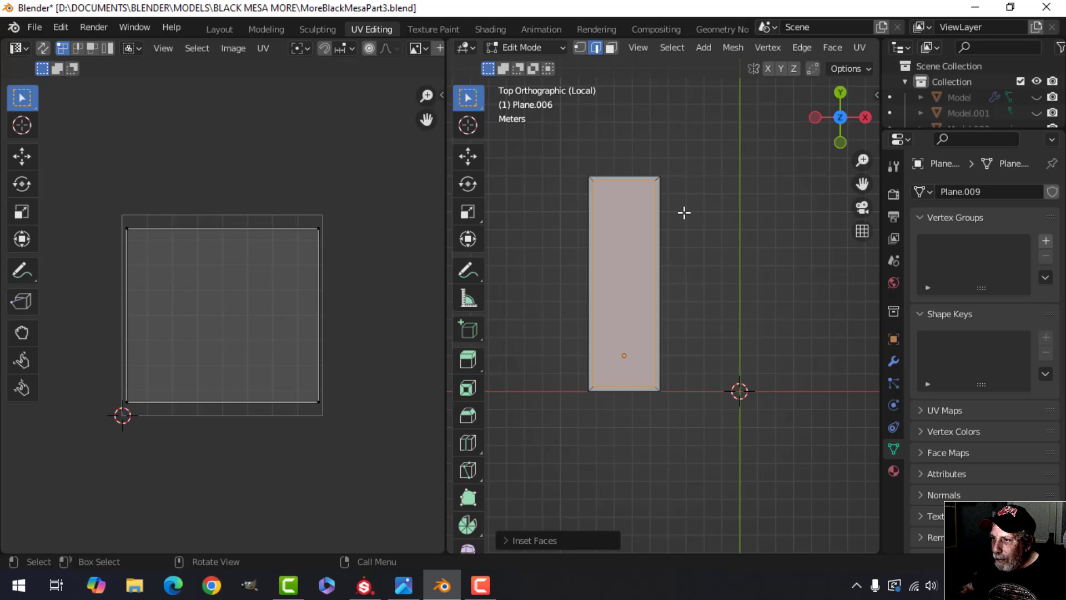
- Mark the outline of the floor strip's inner inset face as a UV seam
key("3")
left_click(637, 231)
scroll(699, 231, "up", 1)
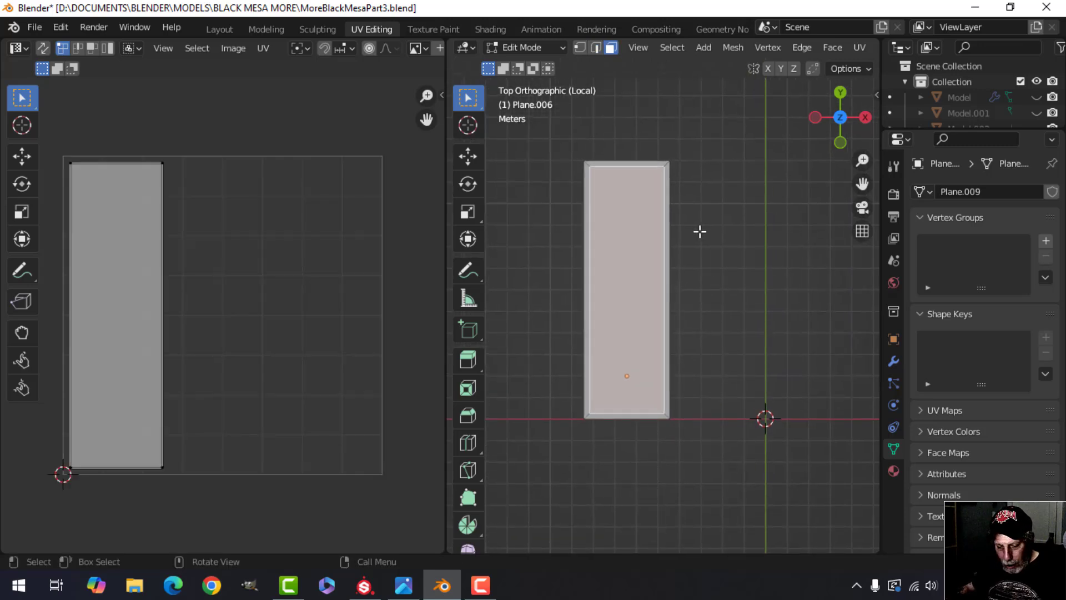
key("ctrl+e")
left_click(655, 410)
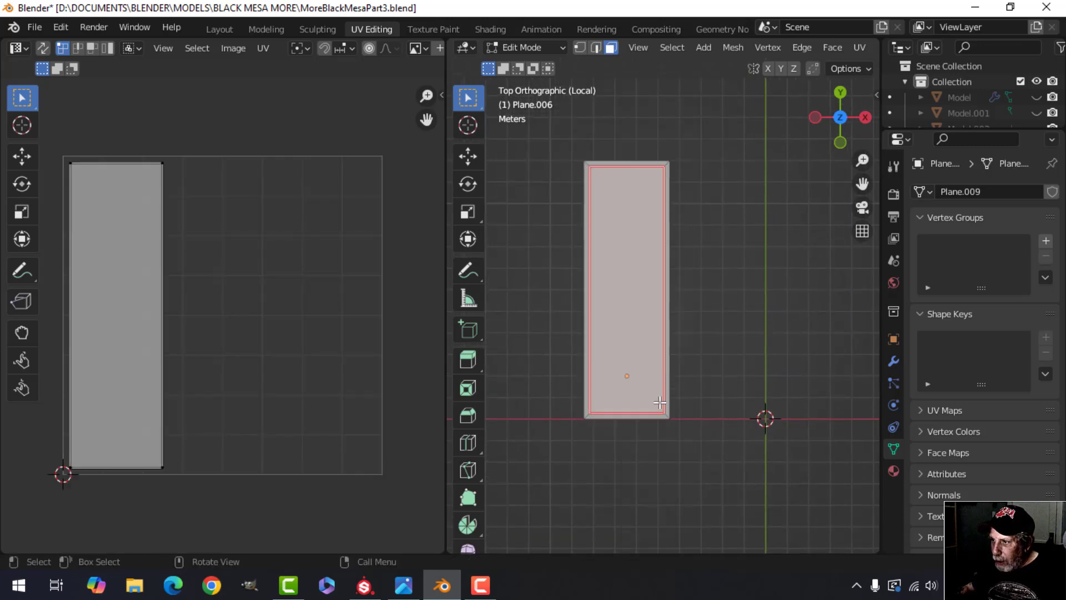
scroll(677, 267, "up", 3)
left_click(701, 230)
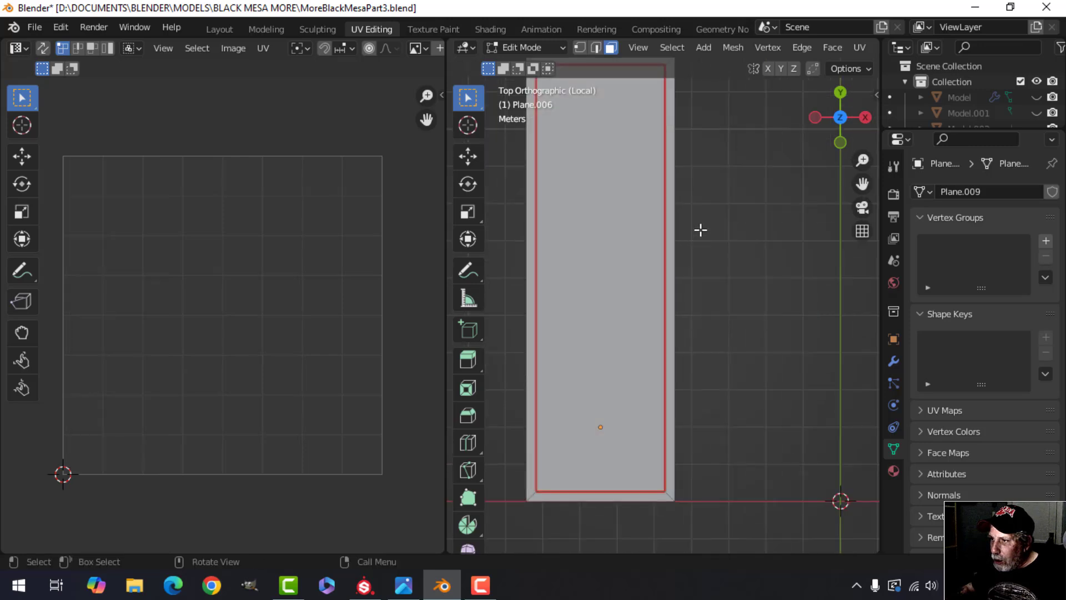
scroll(700, 277, "up", 4)
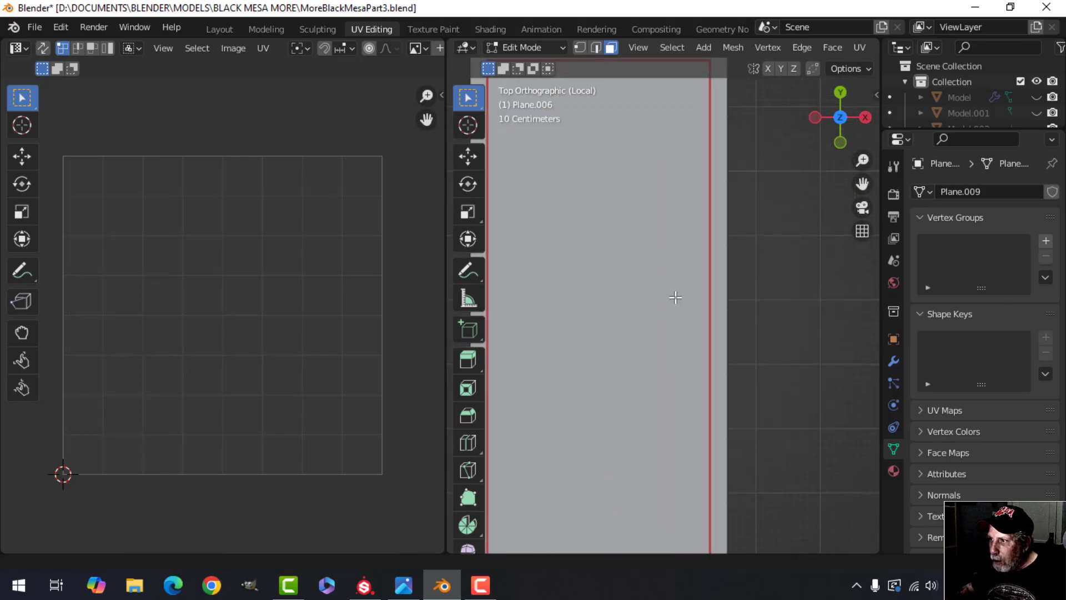
- Unwrap the whole floor strip mesh along its seams
scroll(675, 303, "down", 5)
scroll(724, 285, "down", 1)
key("a")
middle_click_drag(720, 274, 719, 265, "shift")
key("u")
left_click(719, 267)
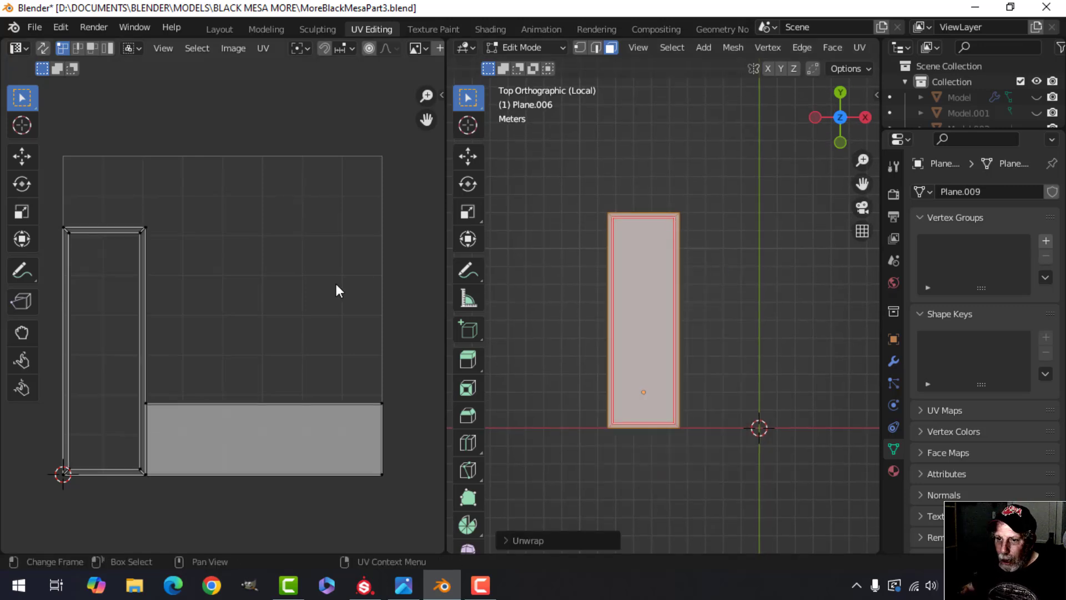
- Pack all of the floor strip's UV islands with UVPackmaster3 in Single Tile mode and return to Object Mode
key("a")
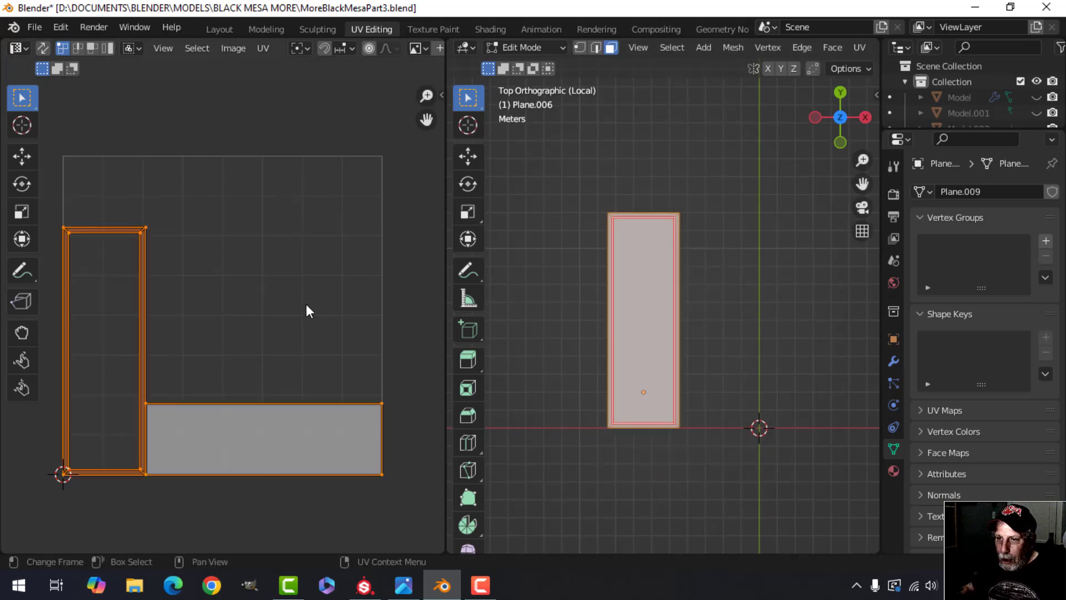
scroll(307, 305, "down", 1)
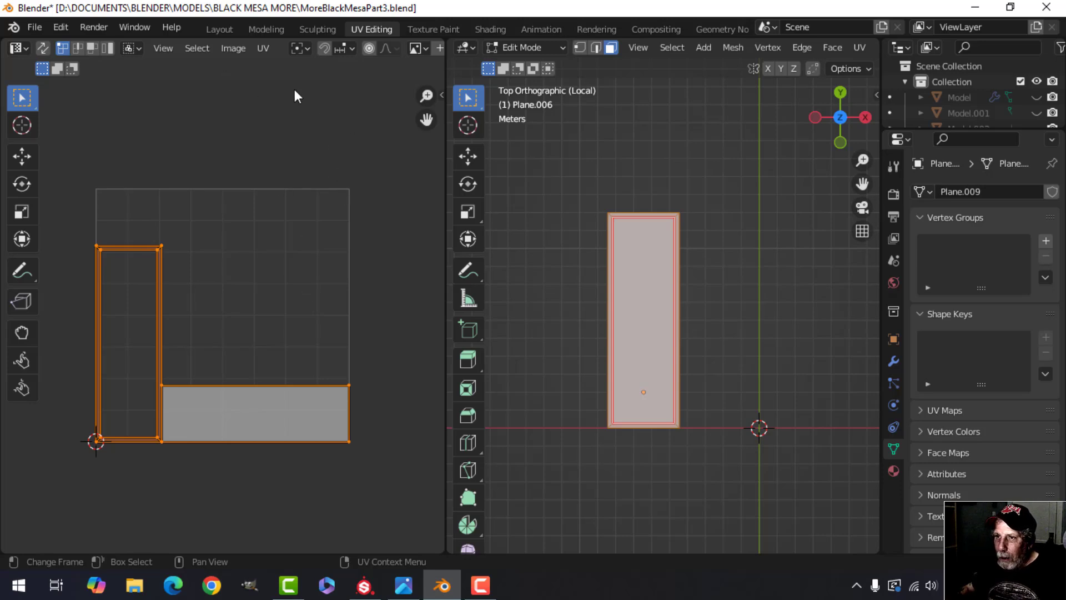
left_click(263, 48)
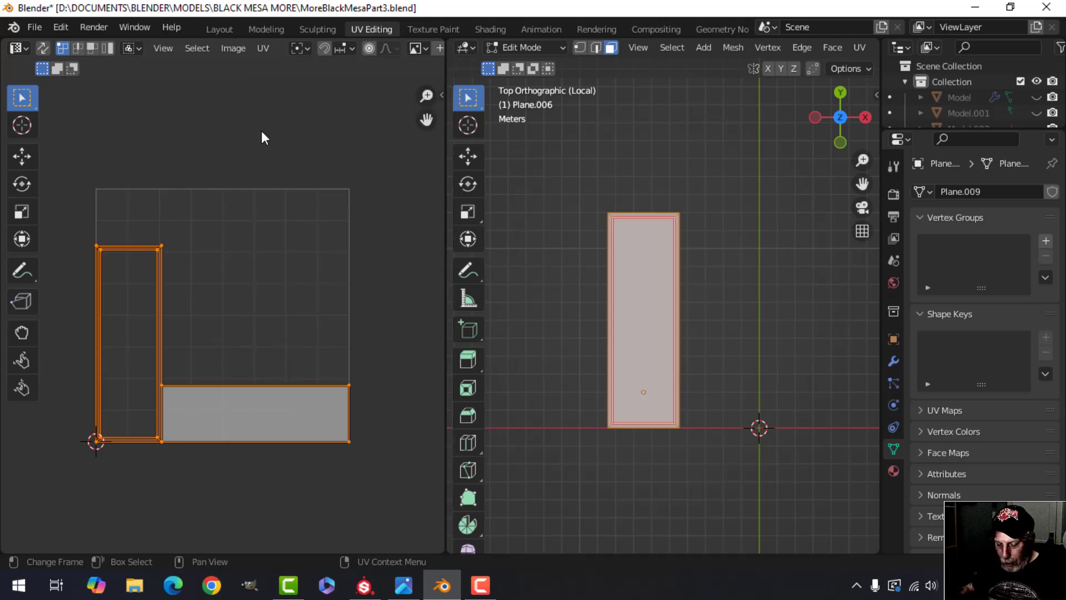
key("n")
left_click(433, 233)
left_click(353, 270)
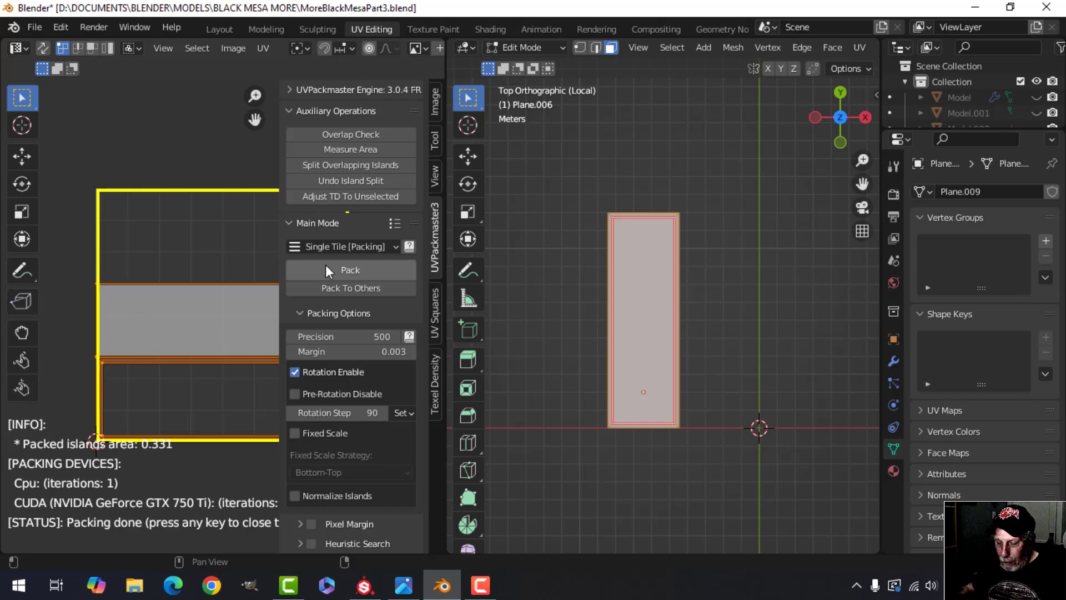
key("n")
scroll(363, 315, "up", 3)
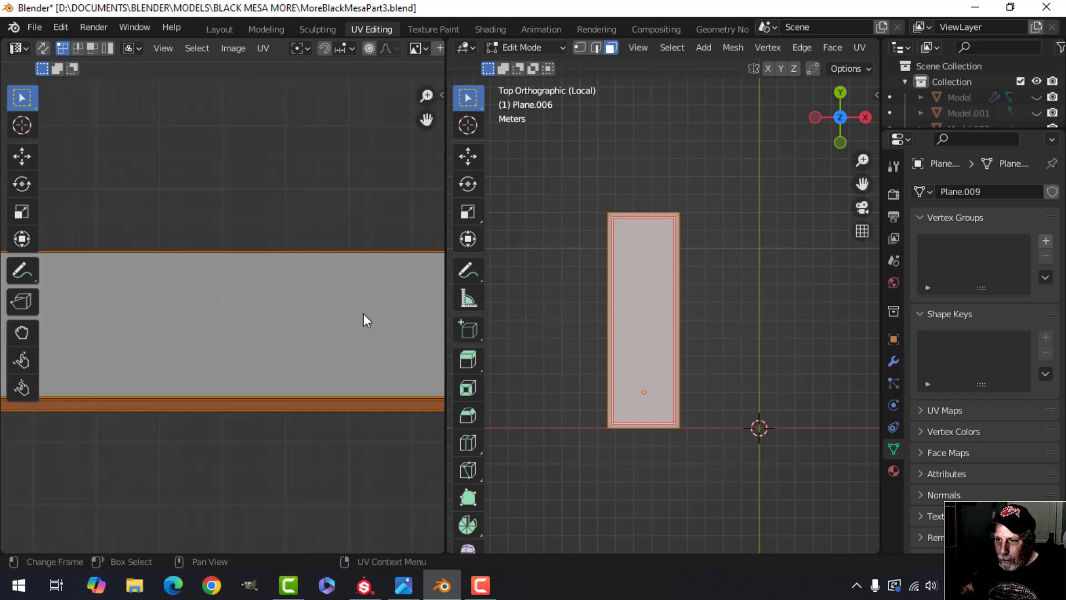
scroll(363, 313, "down", 3)
middle_click_drag(358, 306, 353, 264)
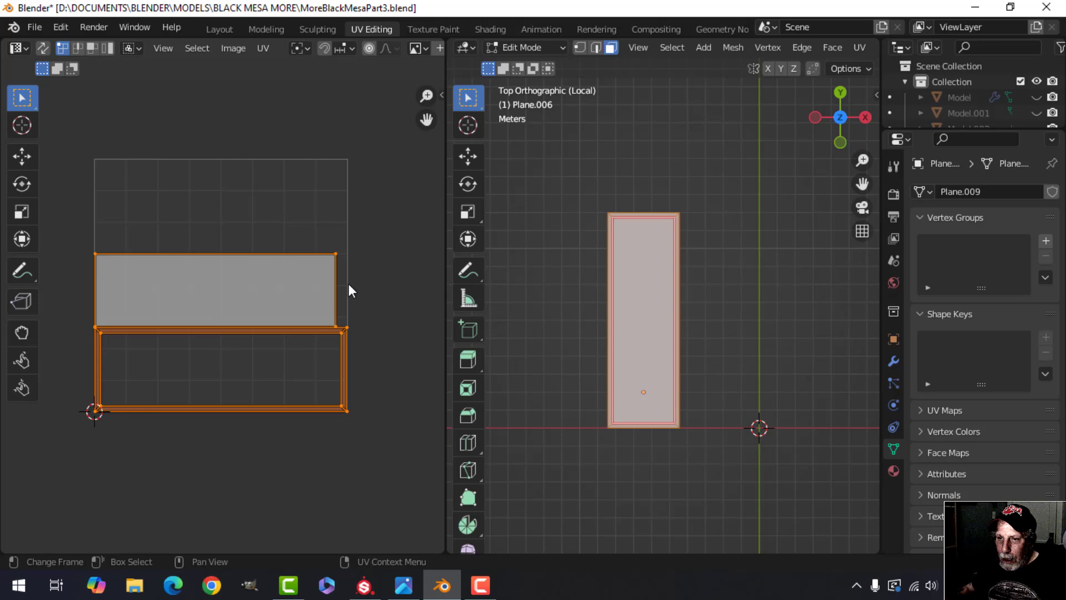
key("alt+a")
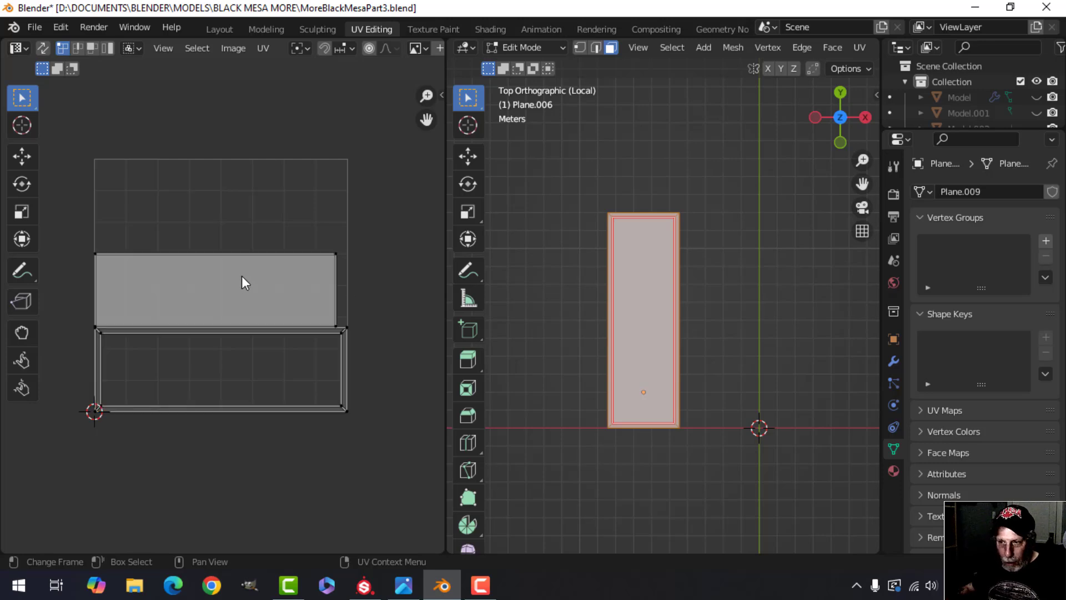
key("Tab")
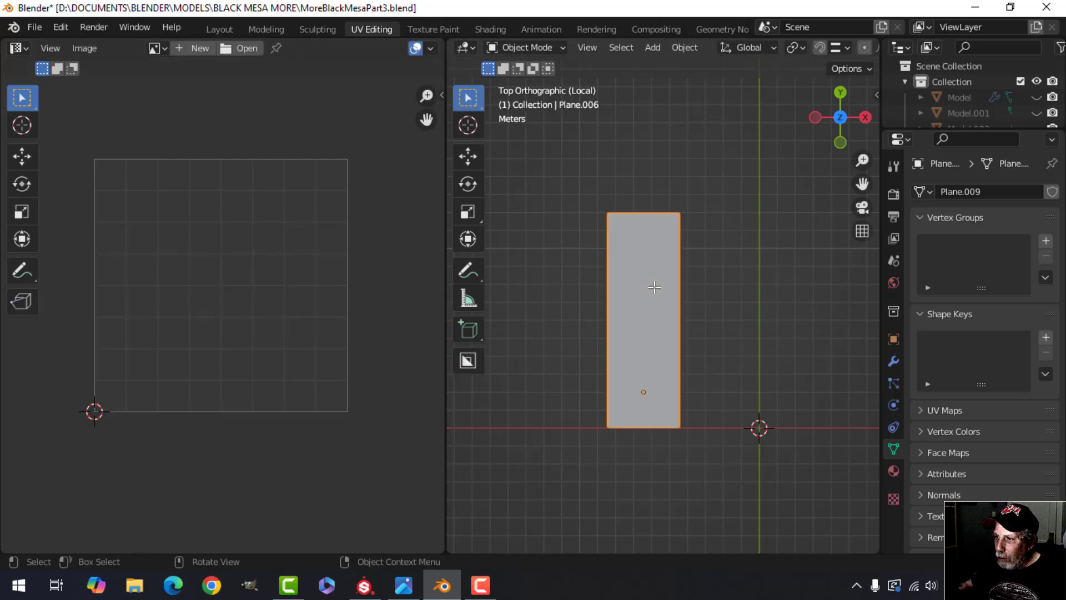
- Export only the selected floor strip to the VIDEO folder as FloorPanel3X.fbx and save the Blender file
left_click(42, 31)
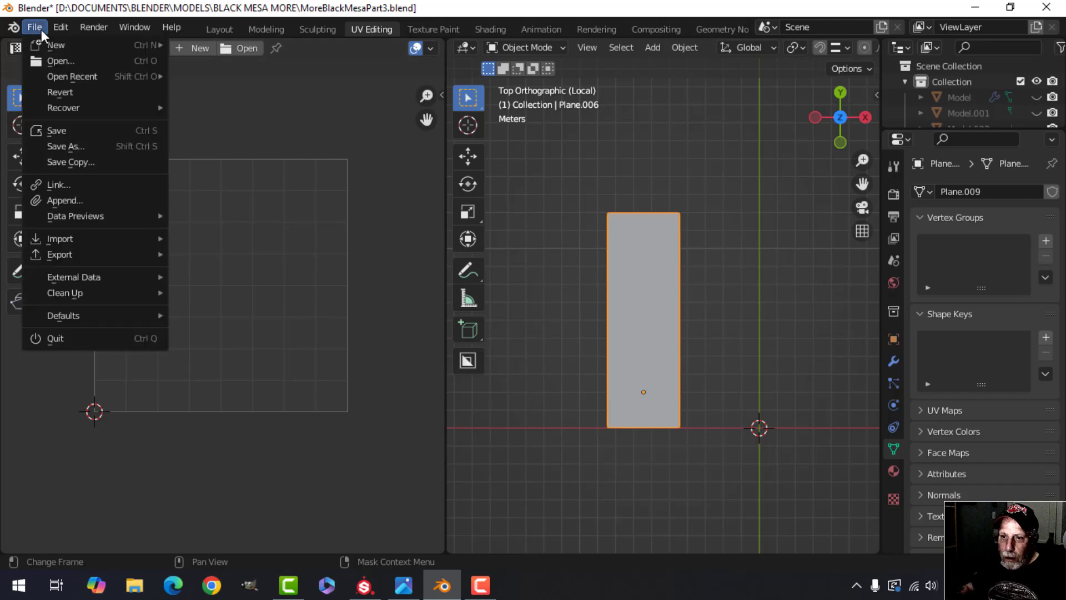
mouse_move(86, 253)
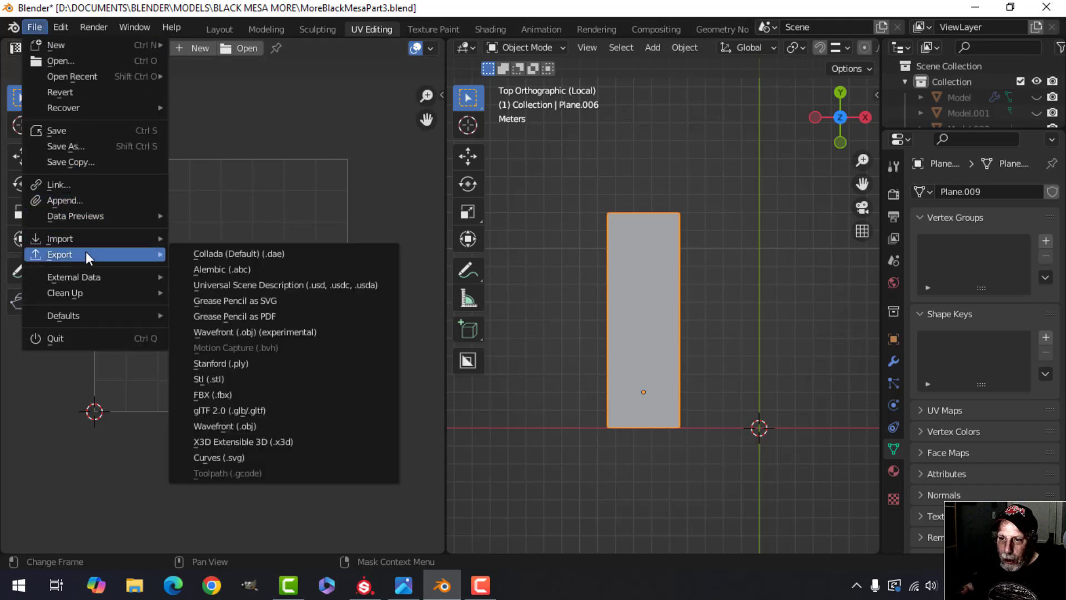
left_click(275, 393)
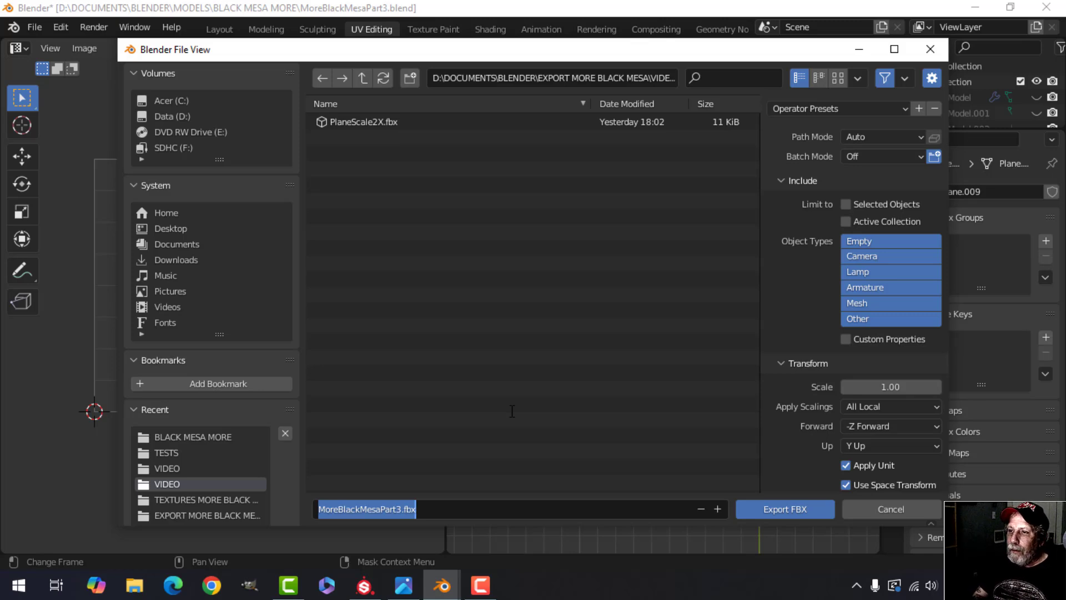
key("BackSpace")
type("FloorPanel")
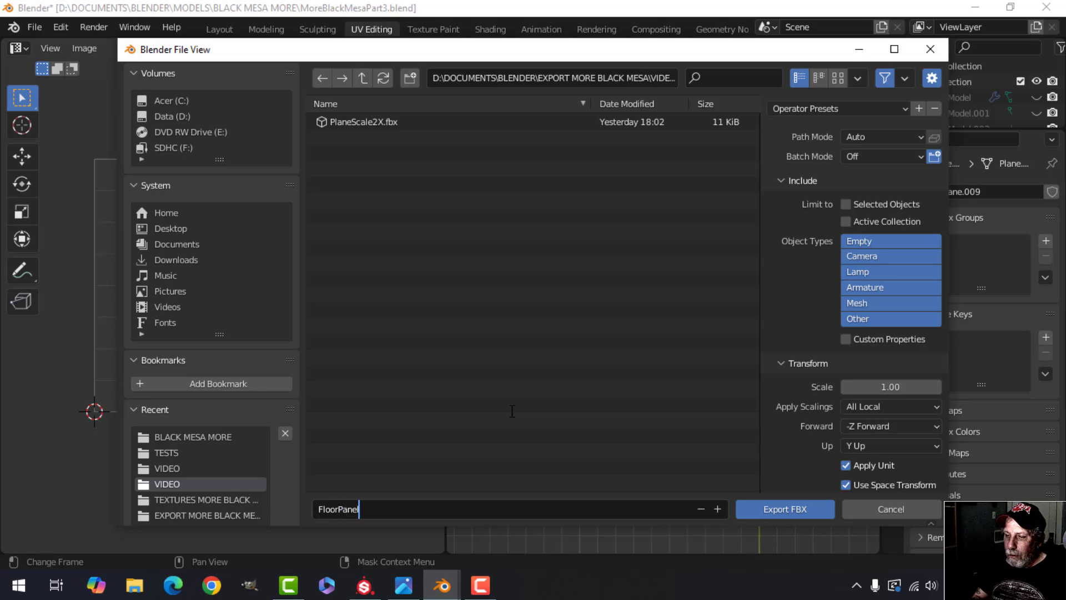
type("3X.fbx")
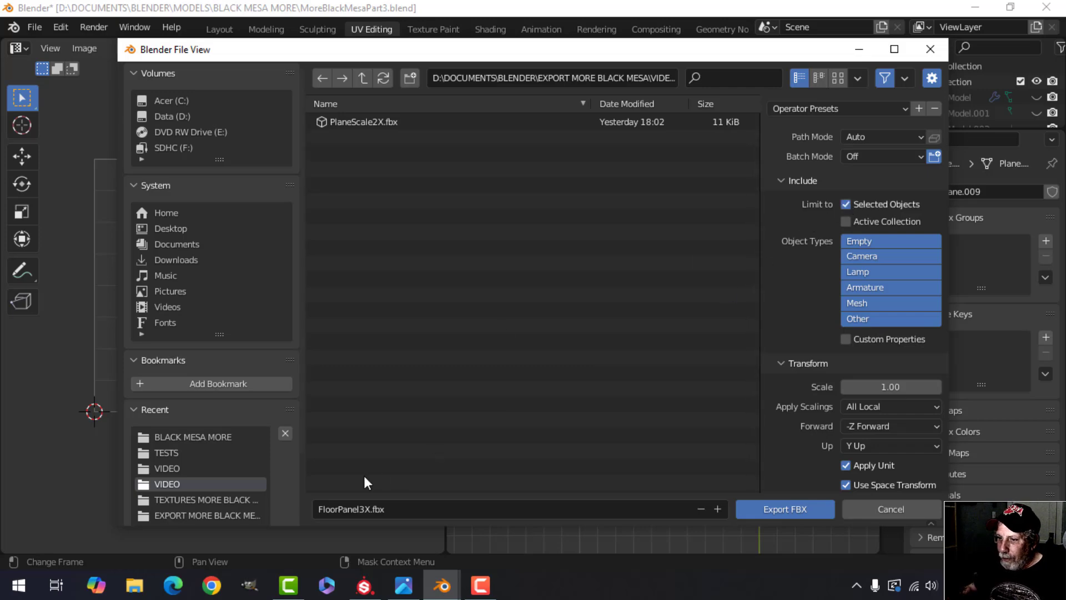
left_click(789, 508)
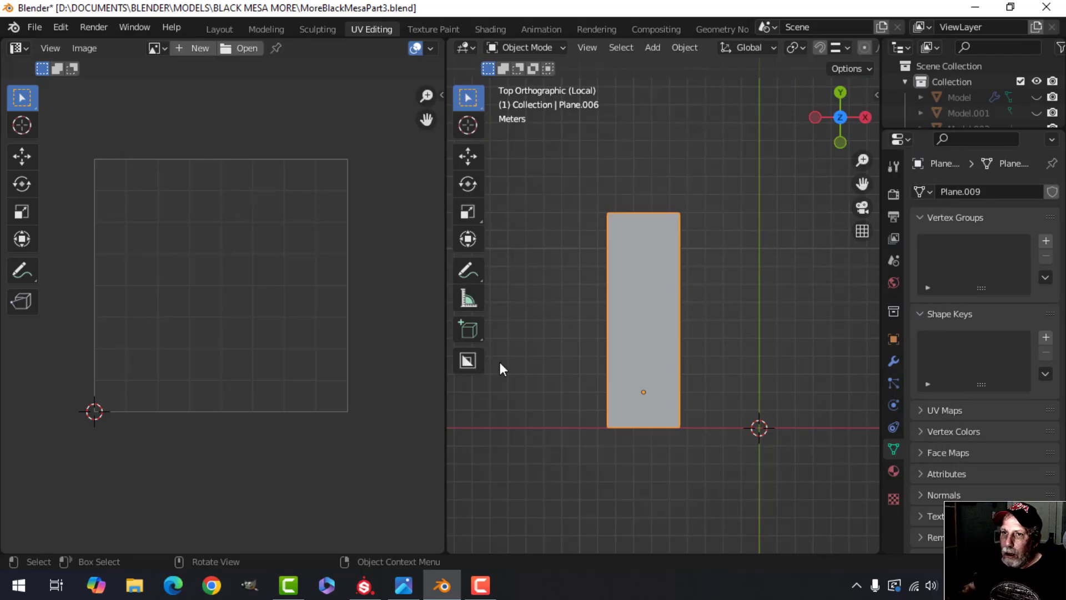
key("ctrl+s")
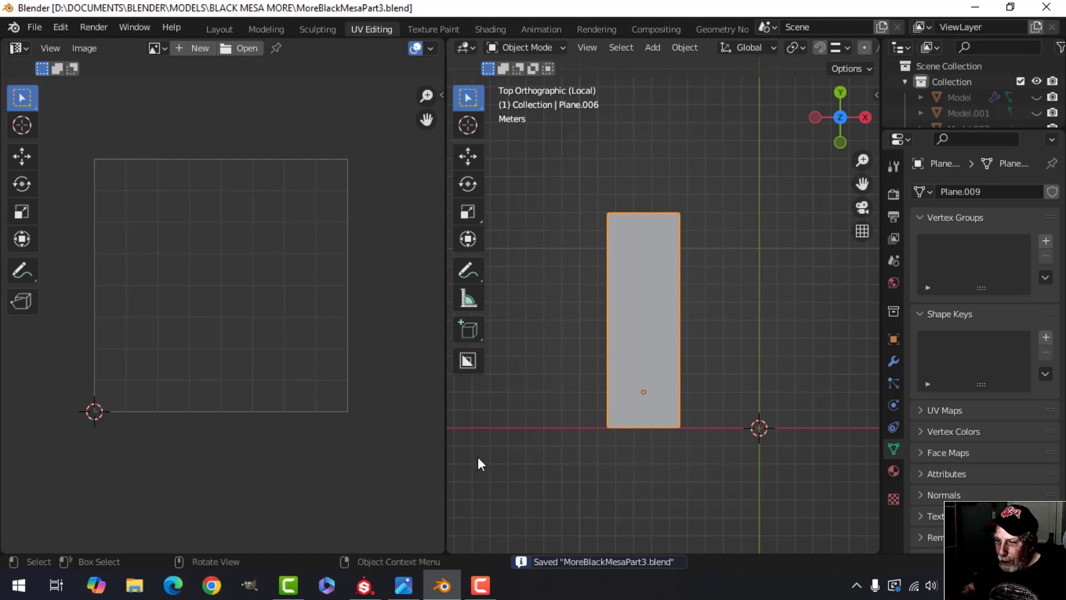
- Switch to Substance Painter and start a new project with the OpenGL normal map format
left_click(364, 585)
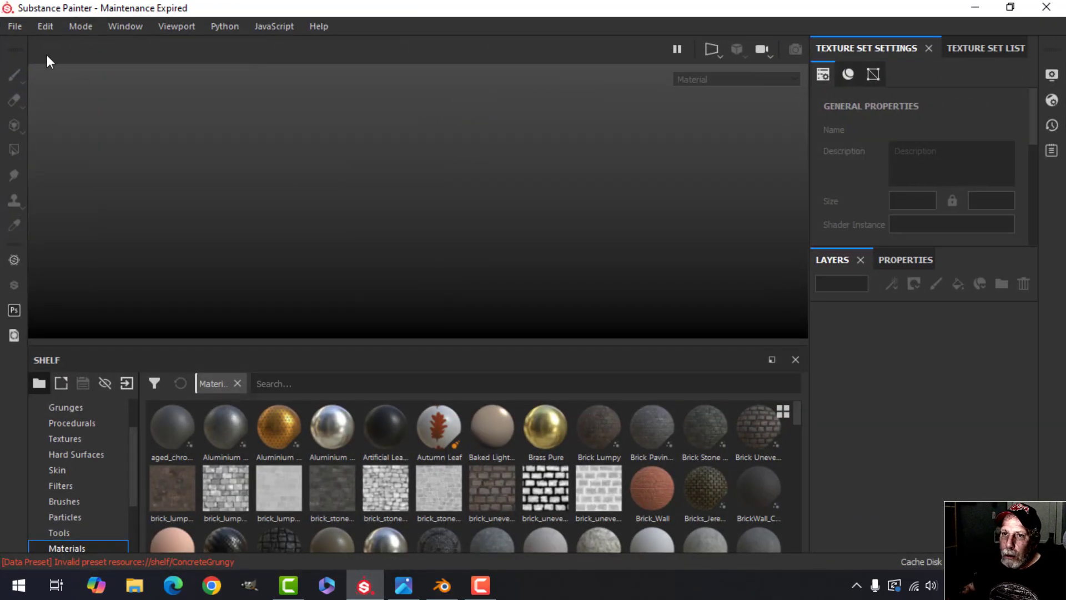
left_click(14, 27)
left_click(33, 40)
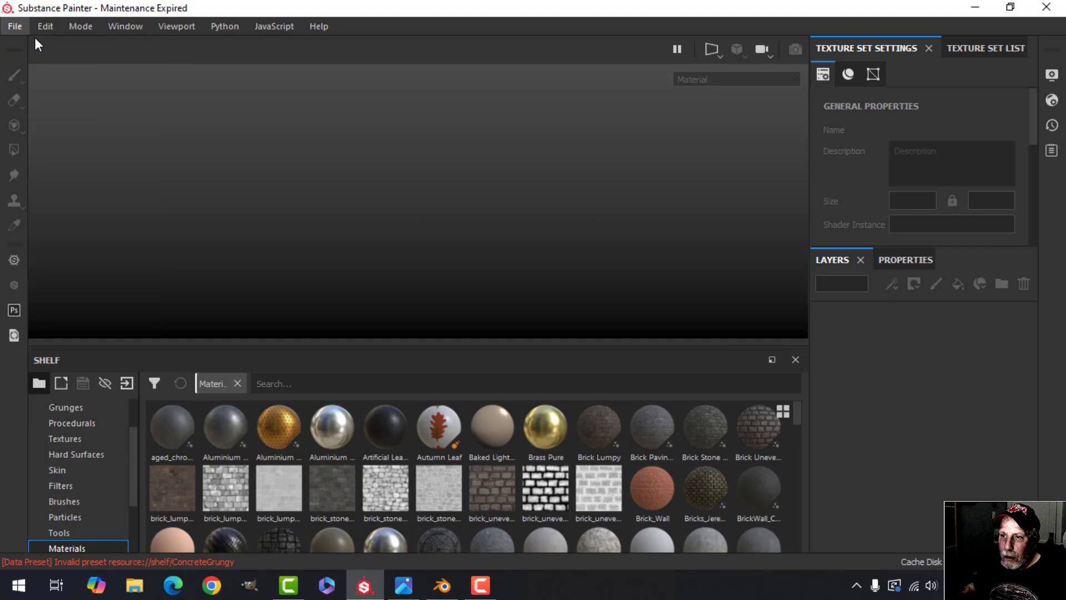
left_click(454, 144)
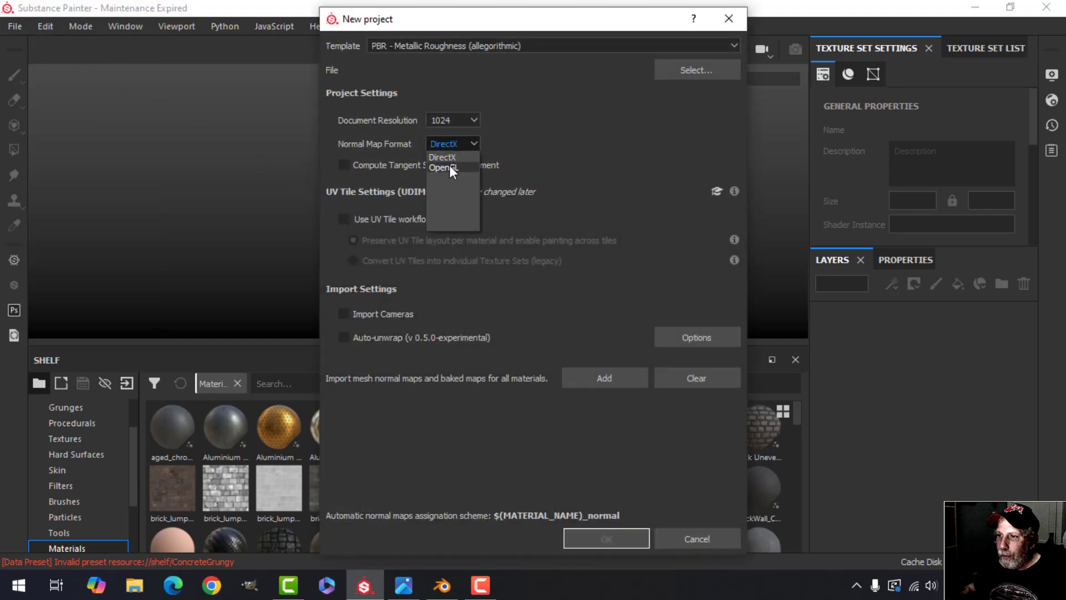
left_click(448, 167)
- Choose FloorPanel3X.fbx from the EXPORT MORE BLACK MESA VIDEO folder as the mesh and create the project
left_click(660, 71)
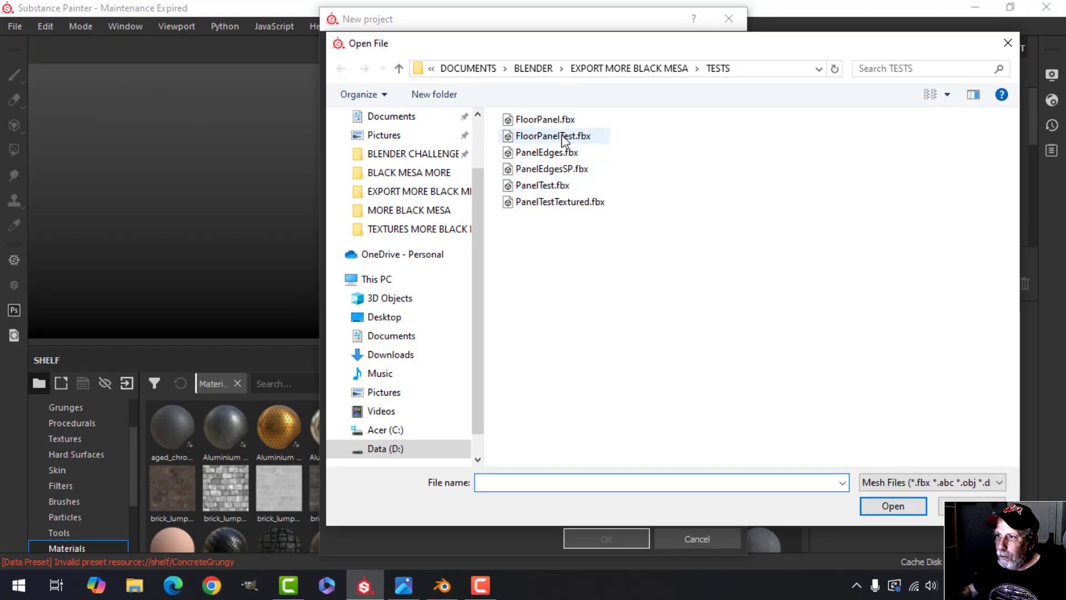
left_click(609, 68)
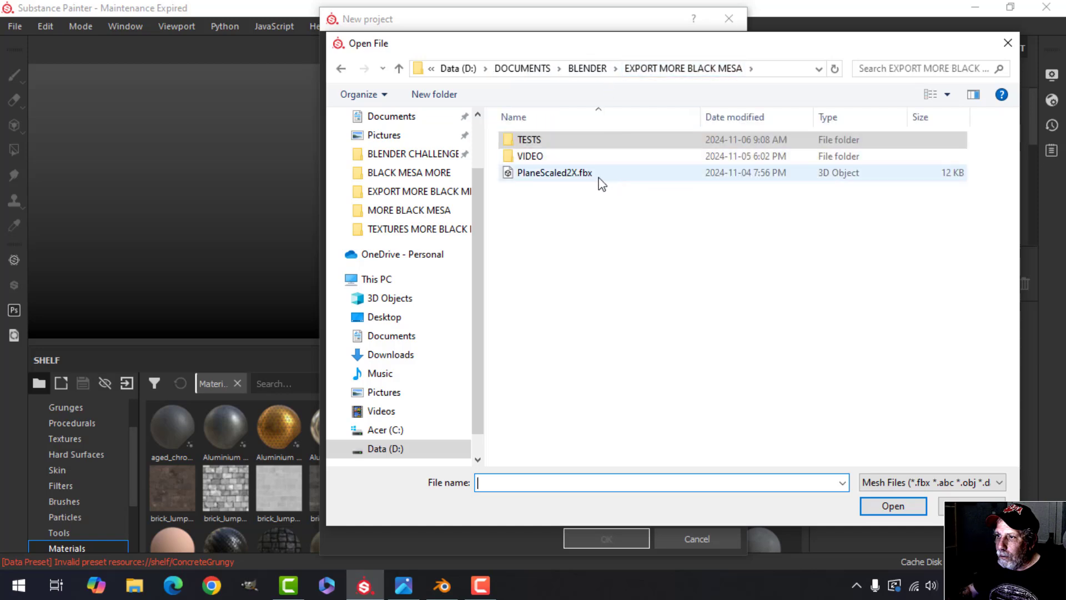
double_click(552, 154)
left_click(571, 142)
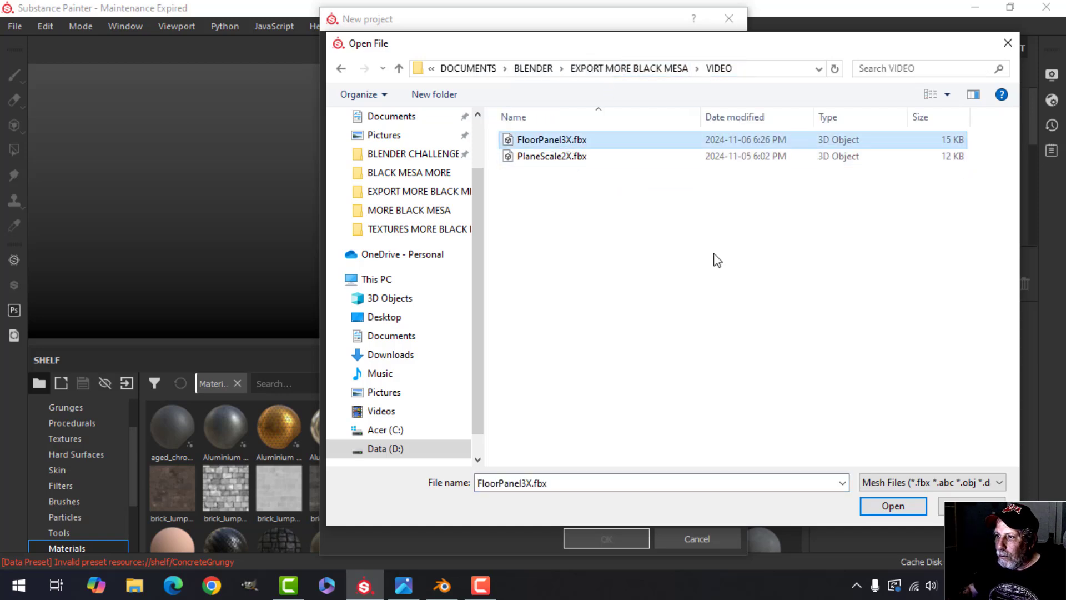
left_click(875, 506)
left_click(588, 539)
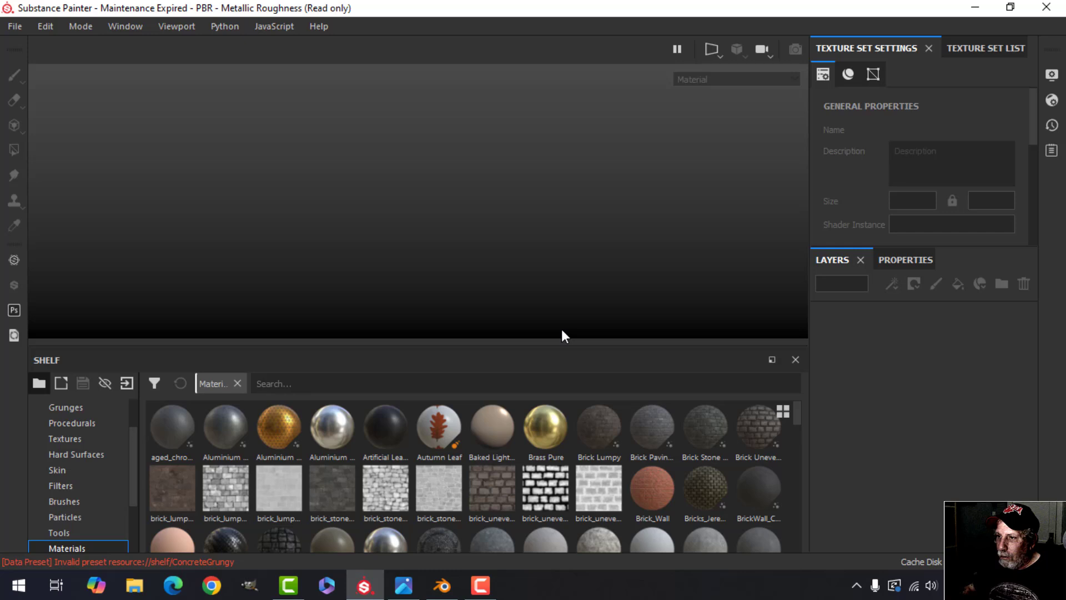
left_click_drag(553, 181, 527, 208, "alt")
scroll(948, 156, "down", 3)
scroll(947, 155, "up", 3)
- Check the texture set's name and open mesh map baking with the output size set to 2048
left_click(981, 48)
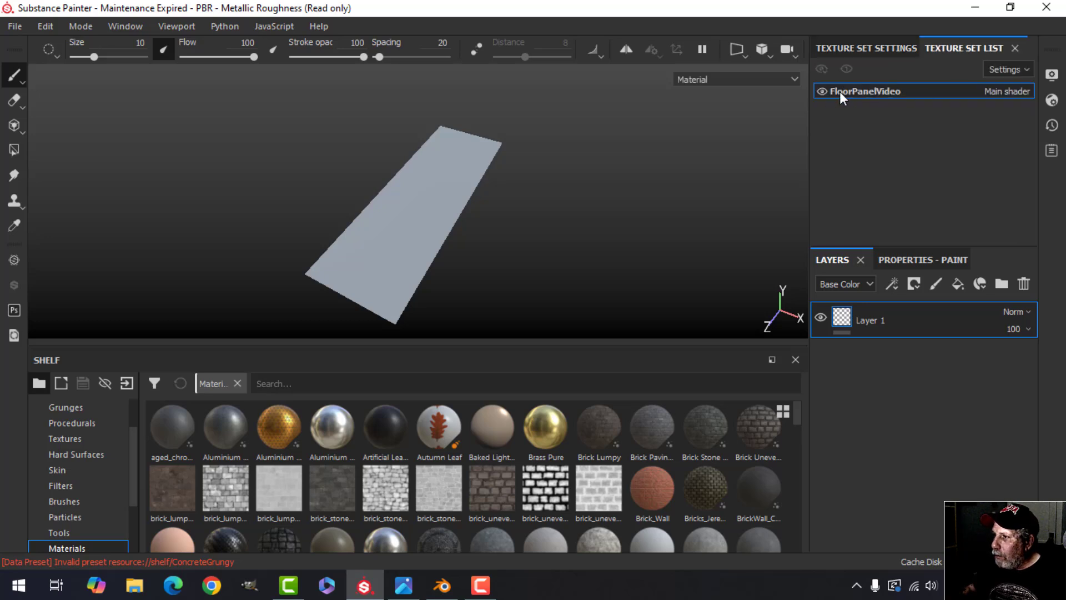
left_click(877, 48)
scroll(904, 187, "down", 10)
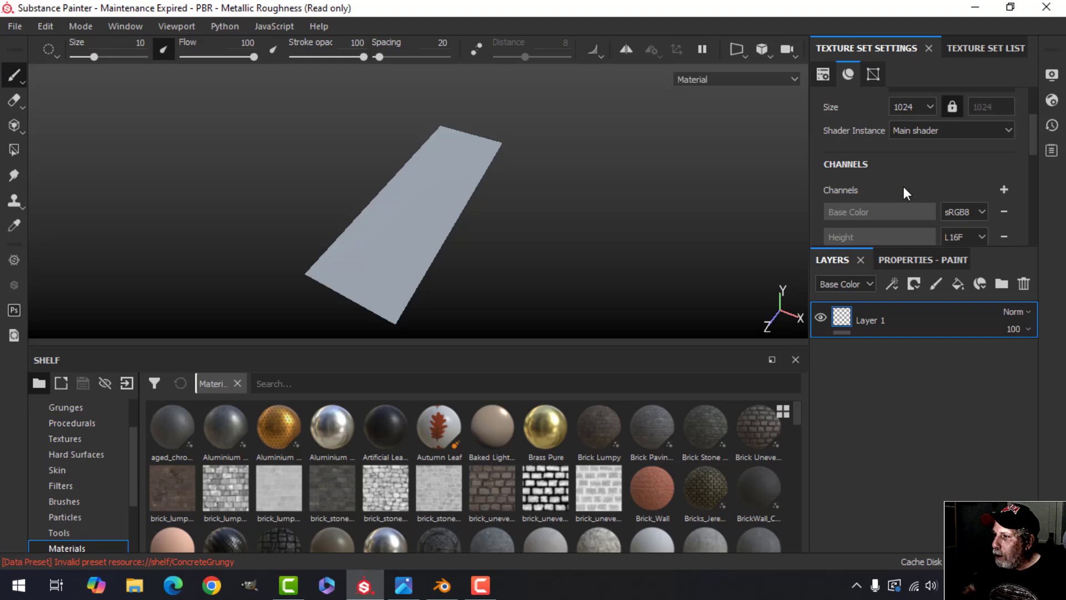
left_click(953, 116)
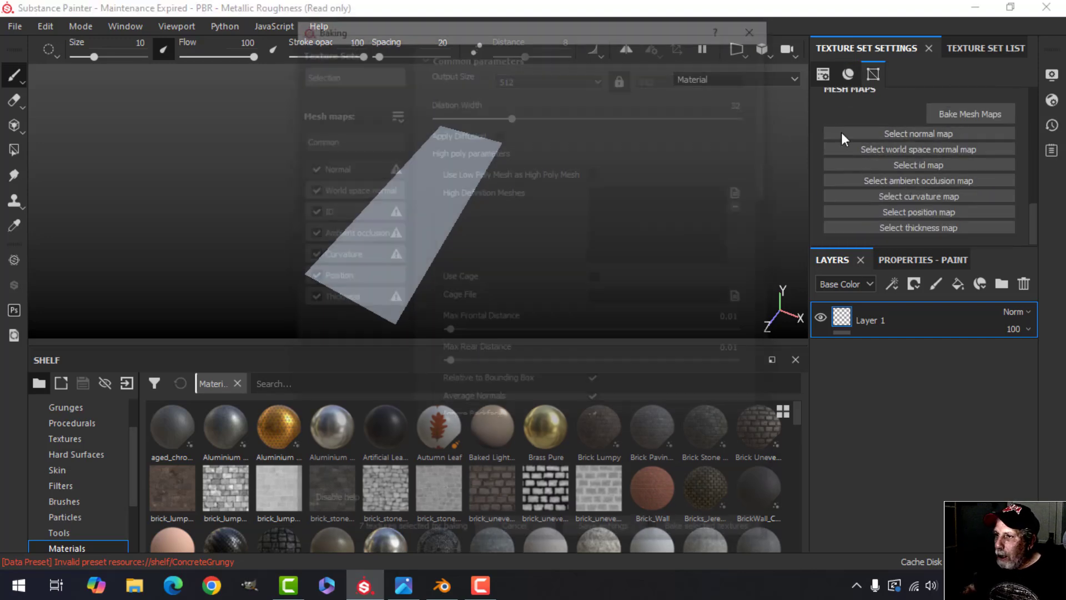
left_click(549, 75)
left_click(529, 151)
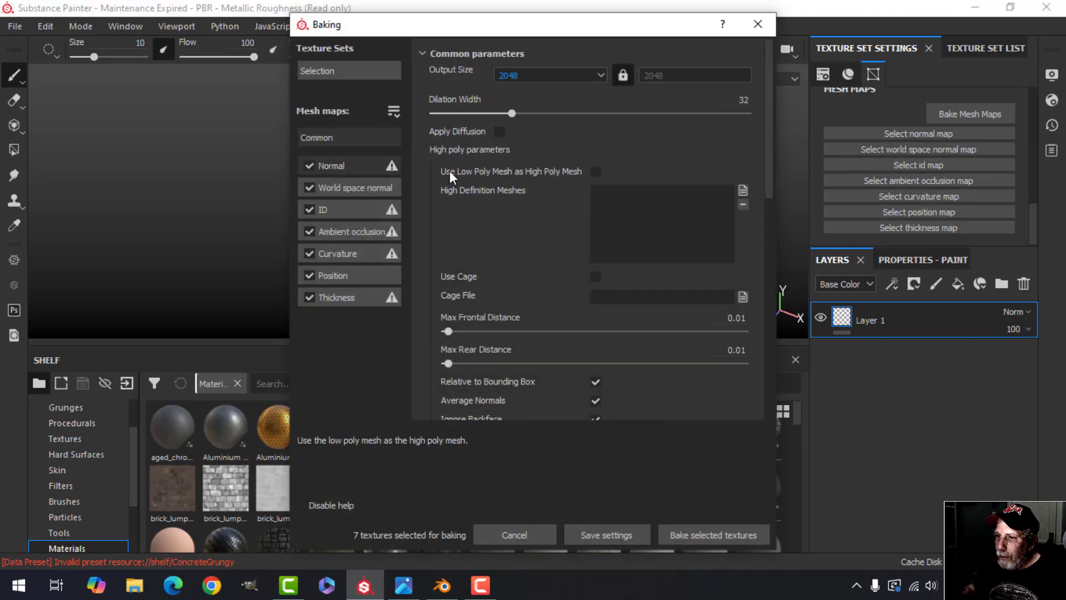
- Bake the mesh maps without ID and Thickness, and delete the default Layer 1
left_click(309, 209)
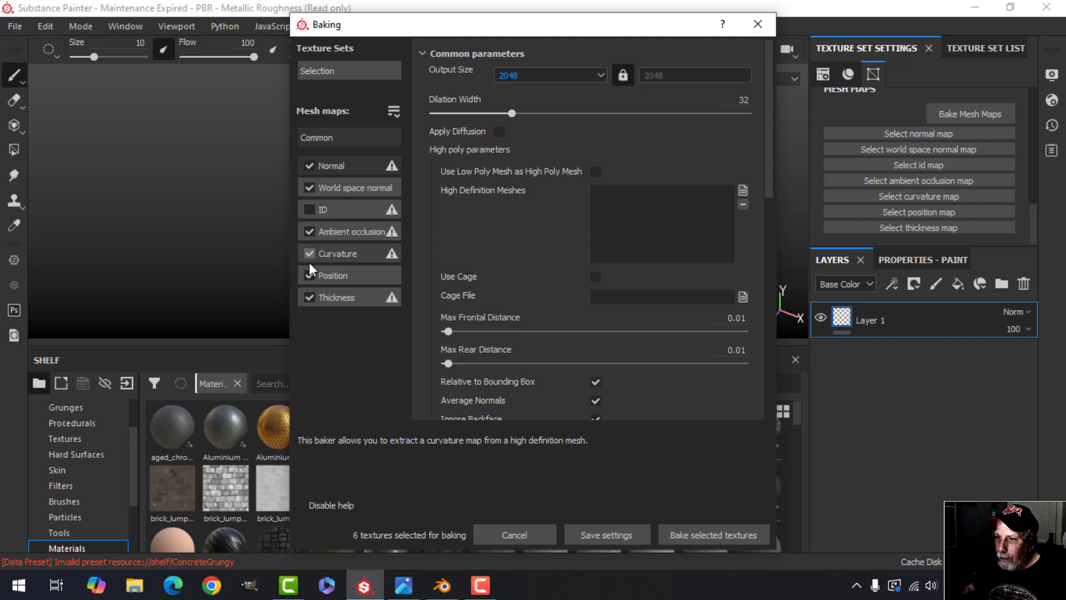
left_click(310, 298)
left_click(698, 535)
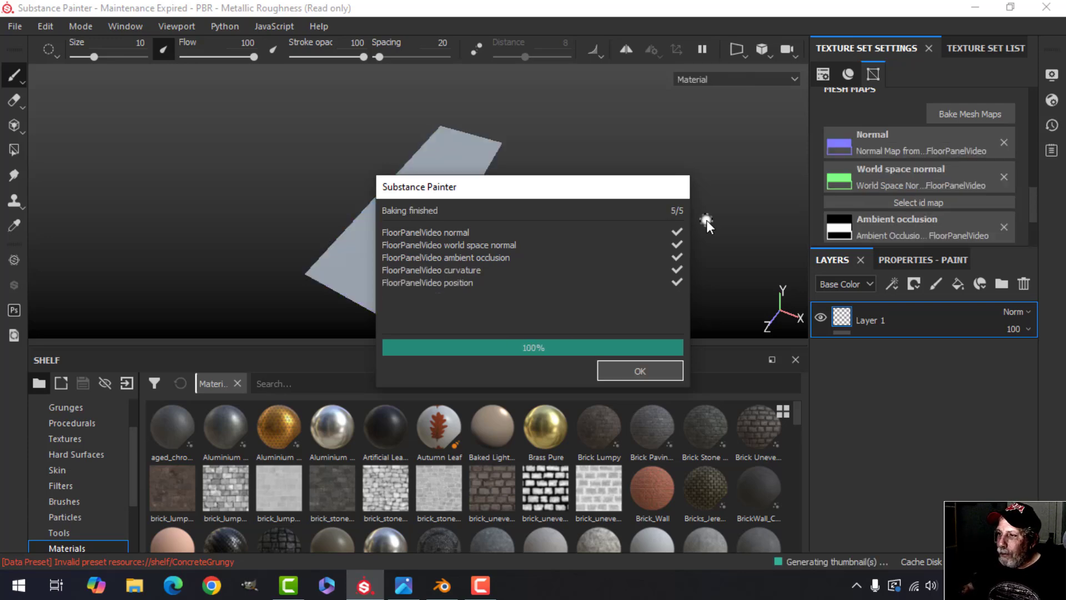
left_click(651, 369)
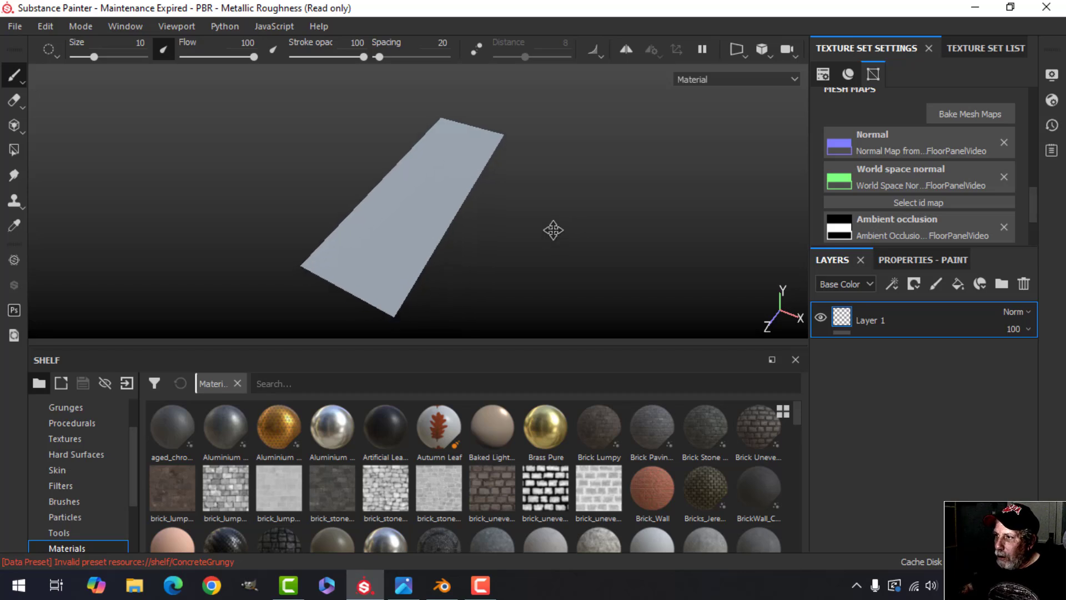
left_click(1023, 284)
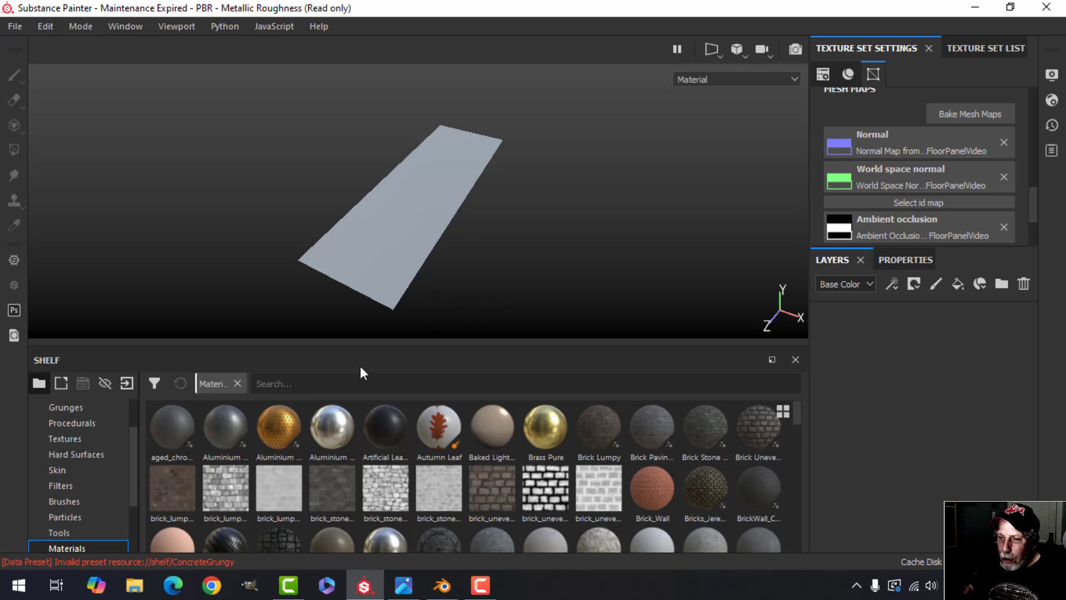
- Search the material shelf for "pla" and add Plastic Grainy as a layer covering the floor panel
left_click(323, 387)
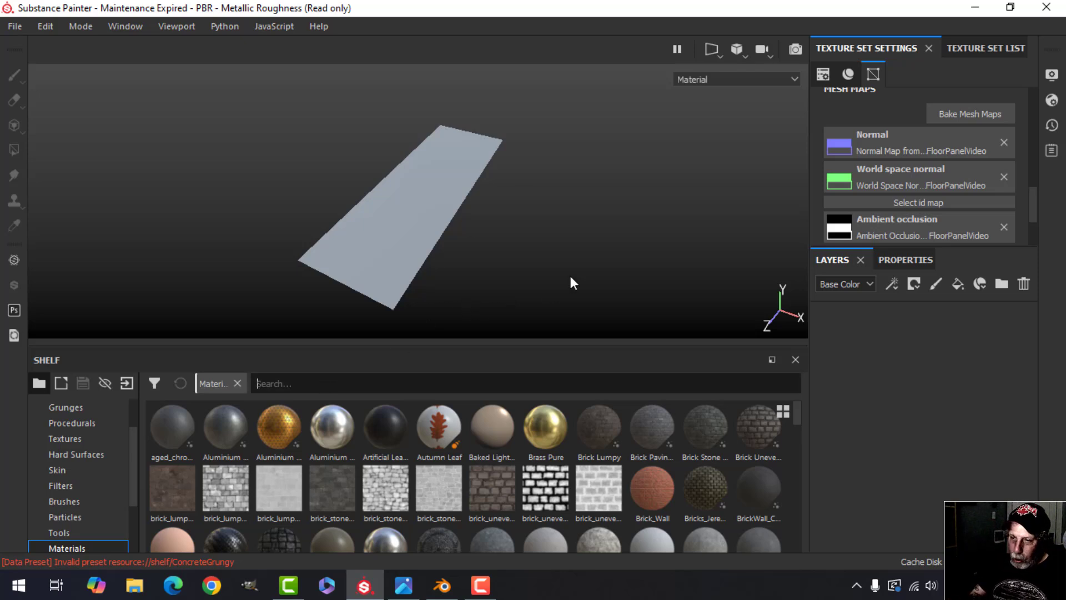
type("pla")
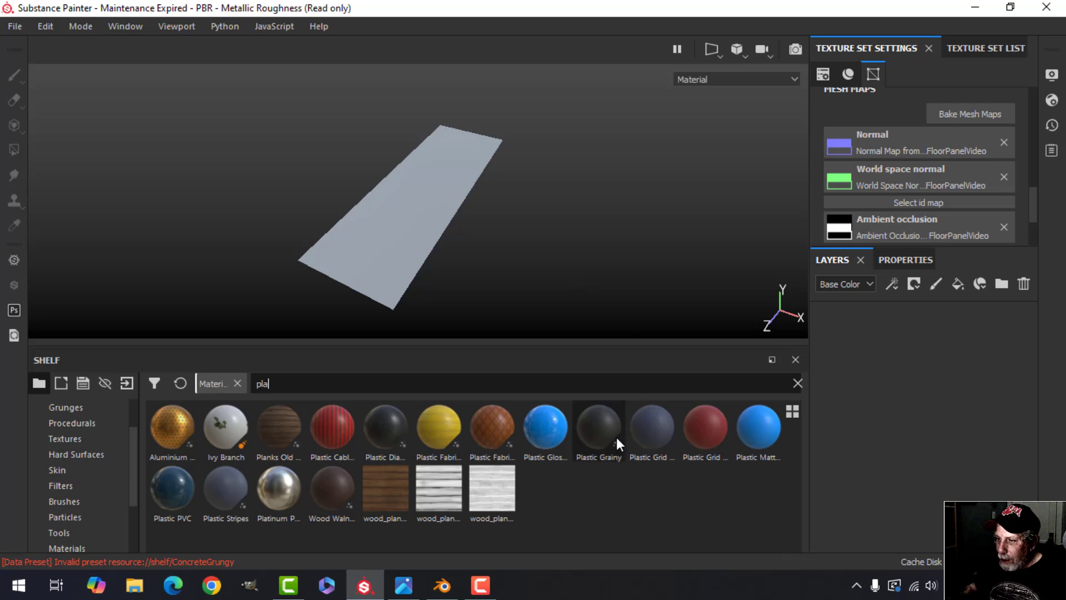
mouse_move(598, 432)
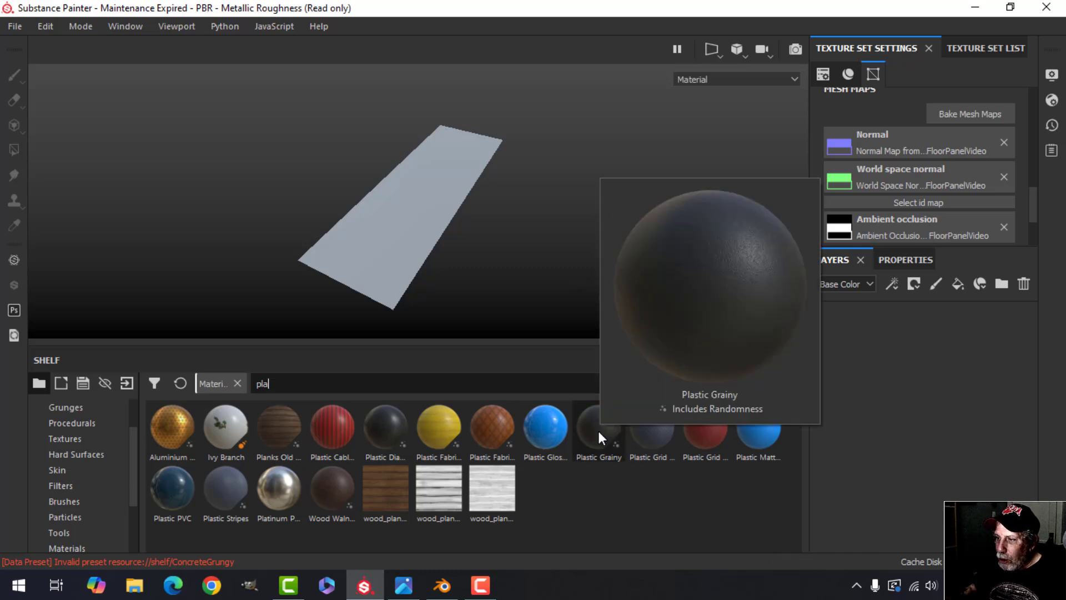
left_click_drag(598, 438, 866, 438)
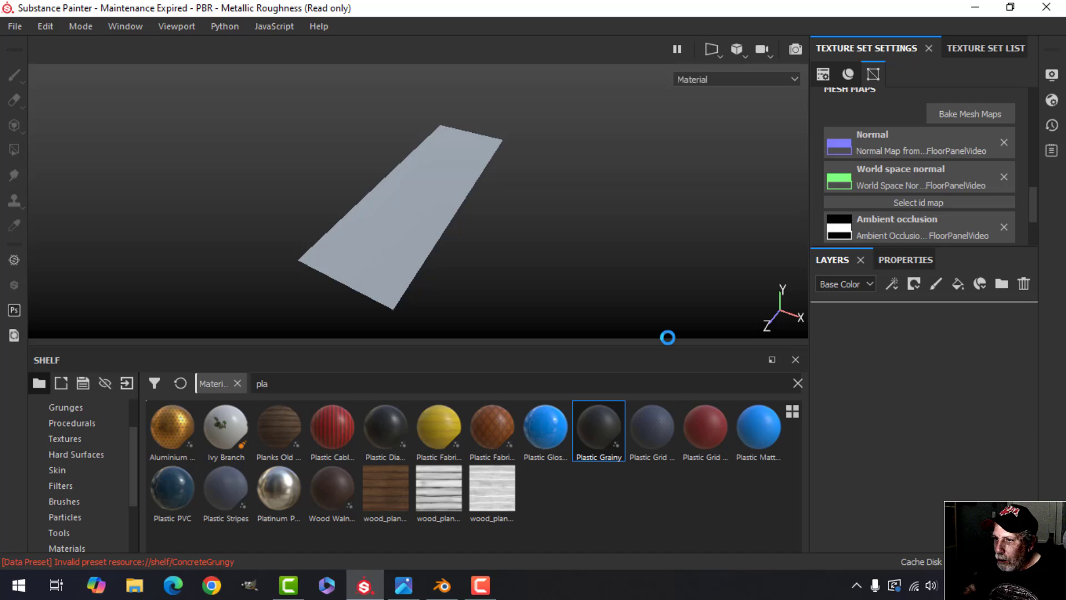
scroll(502, 258, "up", 5)
left_click_drag(499, 244, 517, 198, "alt")
right_click_drag(583, 220, 542, 231, "alt")
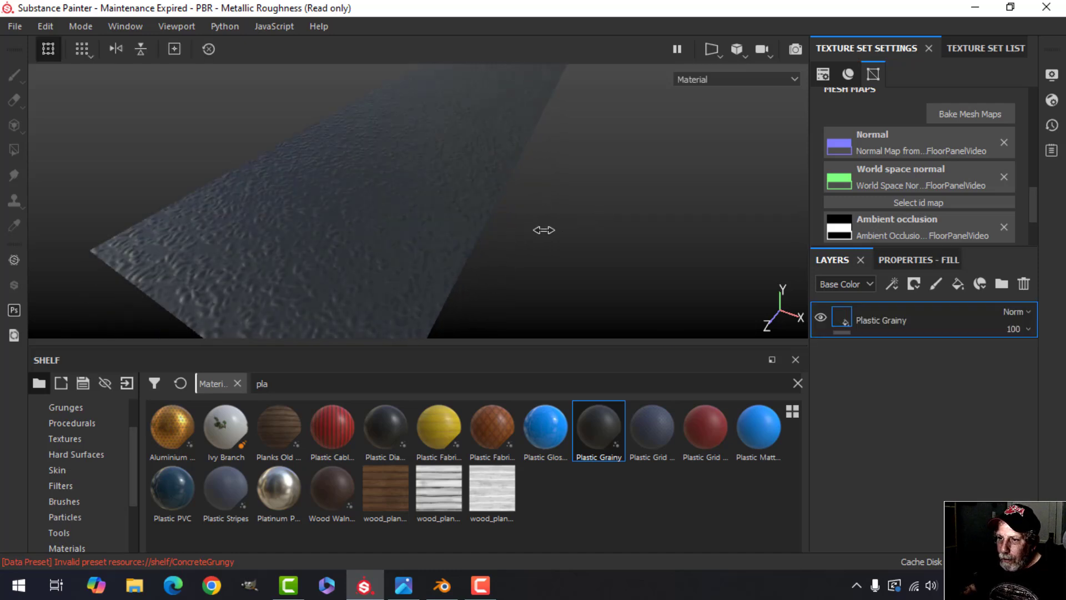
scroll(552, 241, "down", 3)
middle_click_drag(551, 241, 529, 290, "alt")
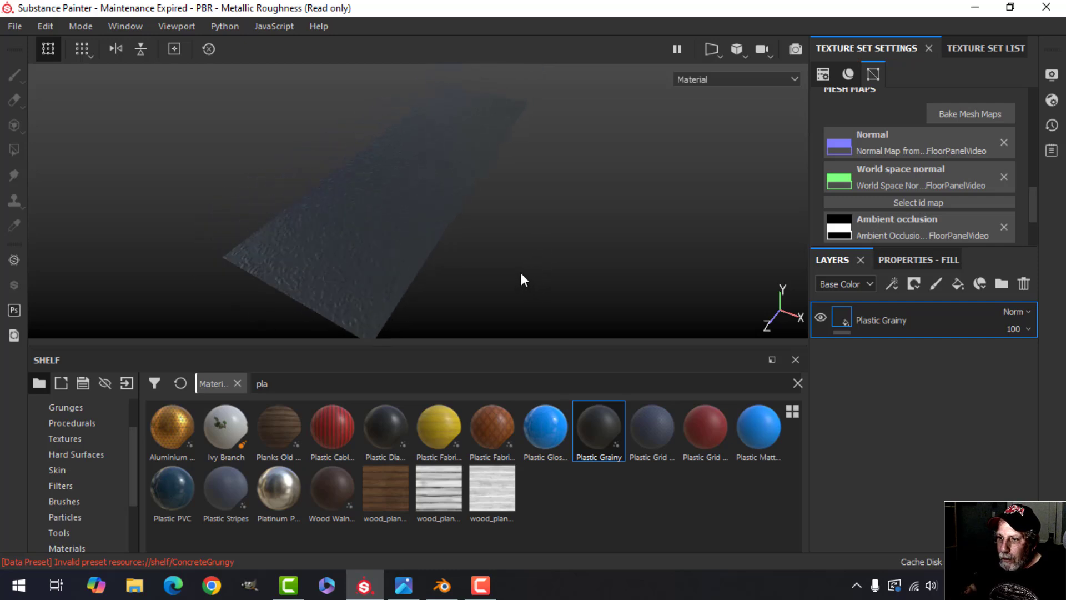
scroll(520, 274, "up", 3)
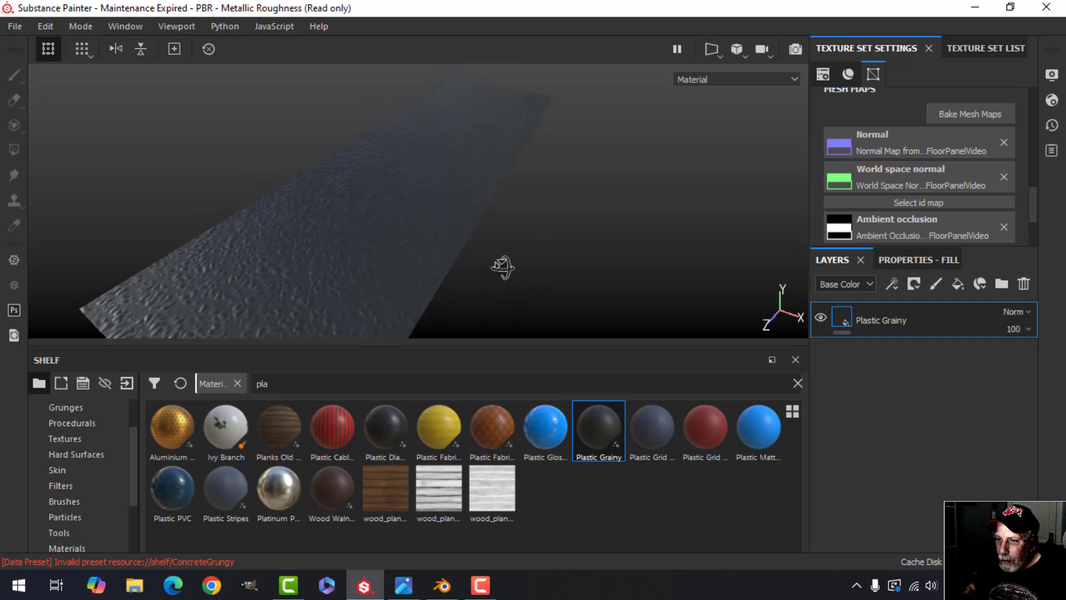
left_click_drag(502, 267, 524, 254, "alt")
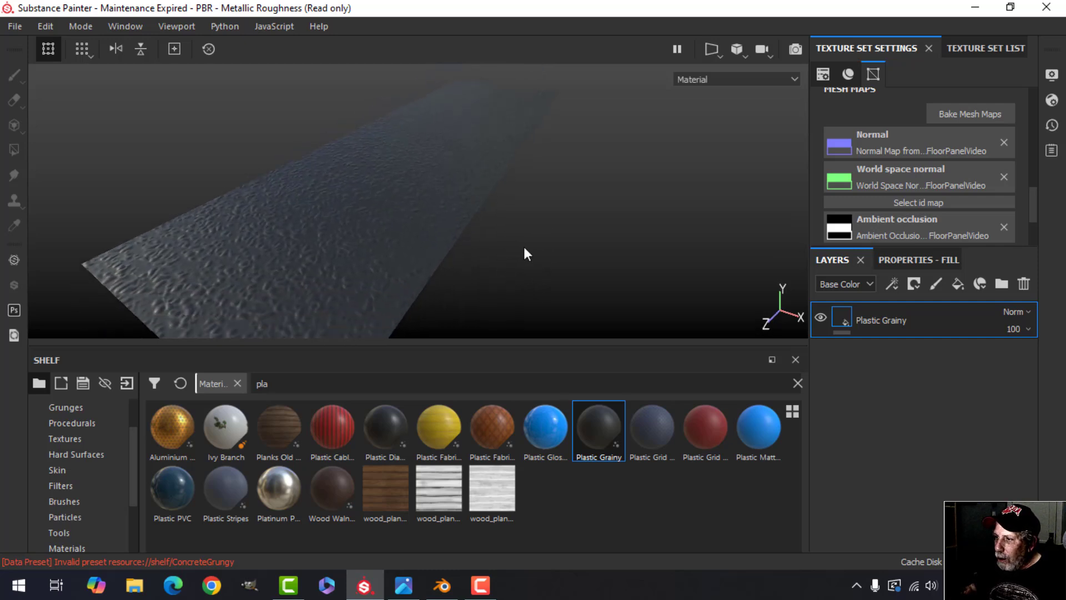
- Check the CorridorBrighter.jpg reference and set the Plastic Grainy layer's UV scale to 5
left_click(891, 259)
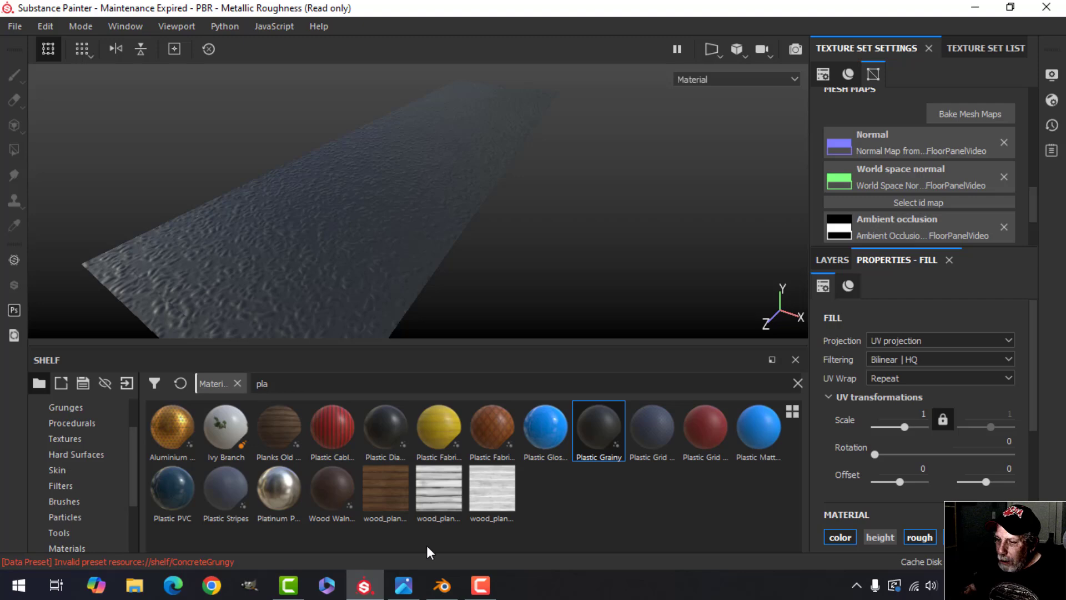
left_click(404, 585)
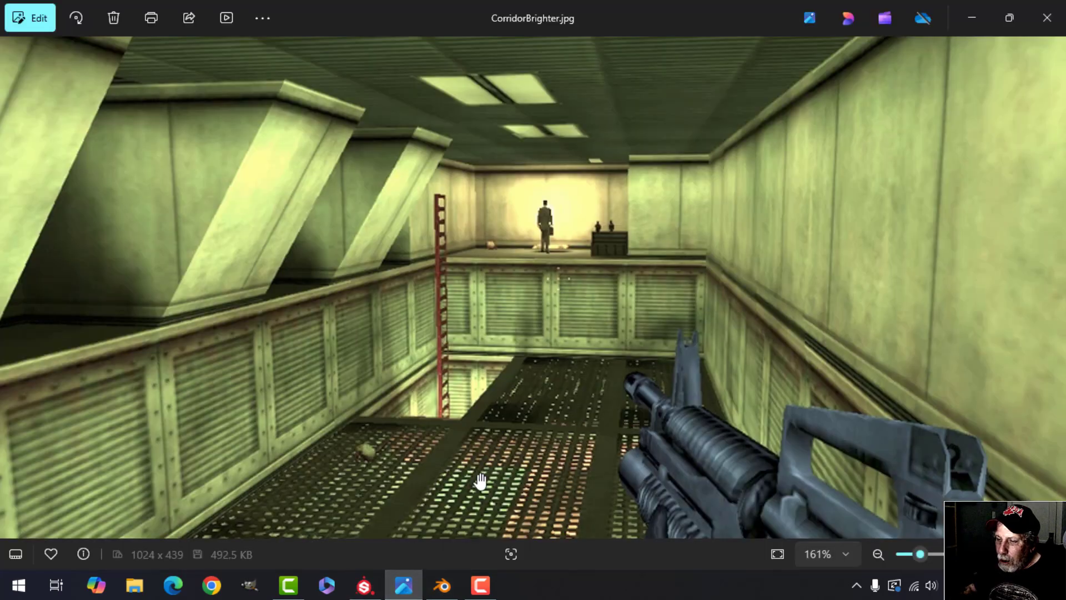
left_click(364, 585)
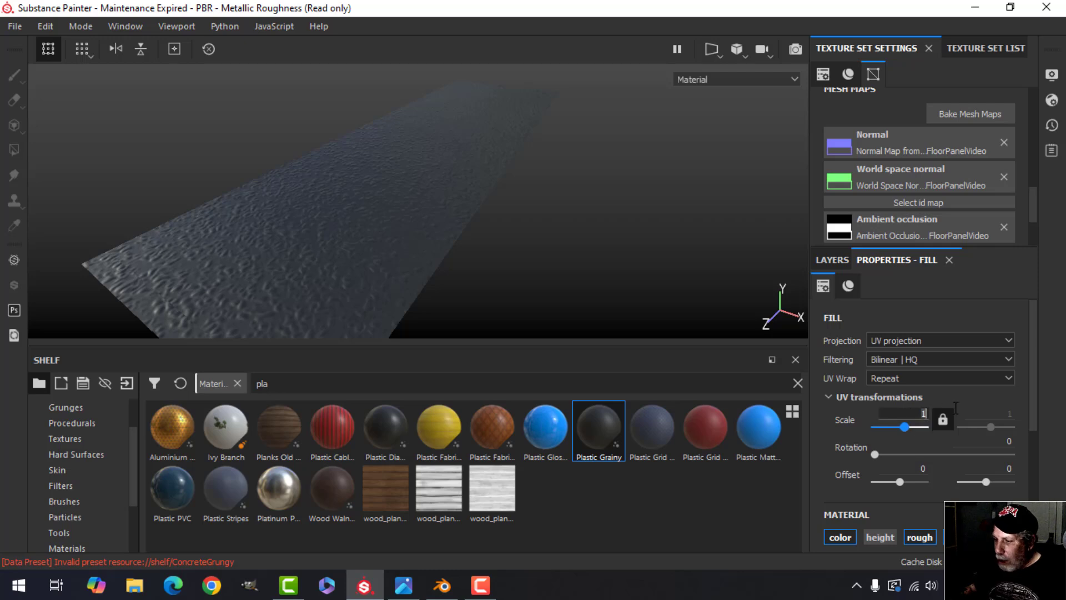
type("5")
key("Return")
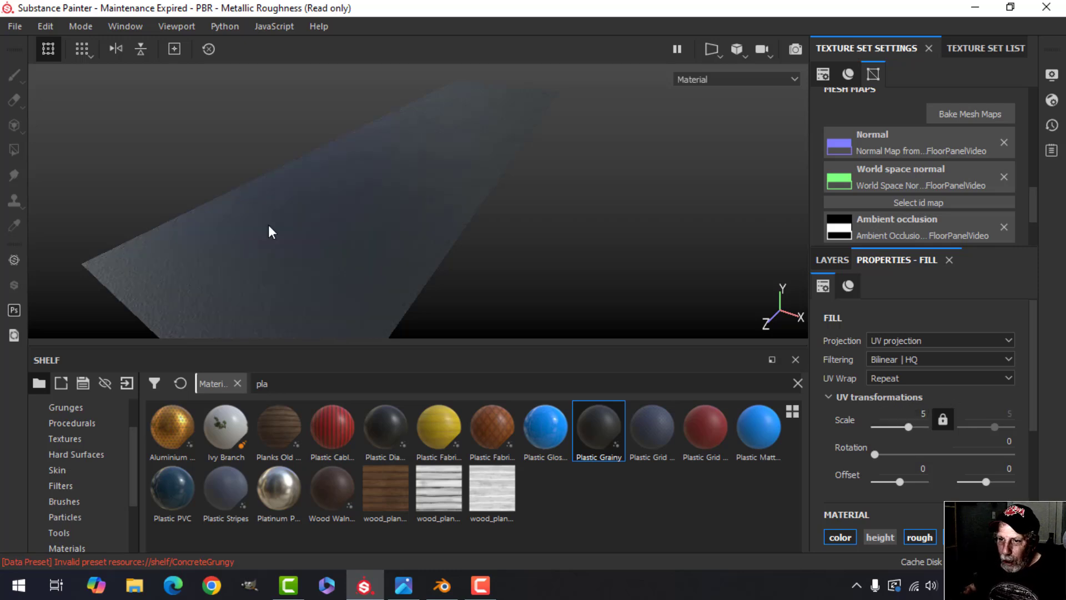
- Change the Plastic Grainy fill to tri-planar projection and hide its projection manipulator
left_click(890, 341)
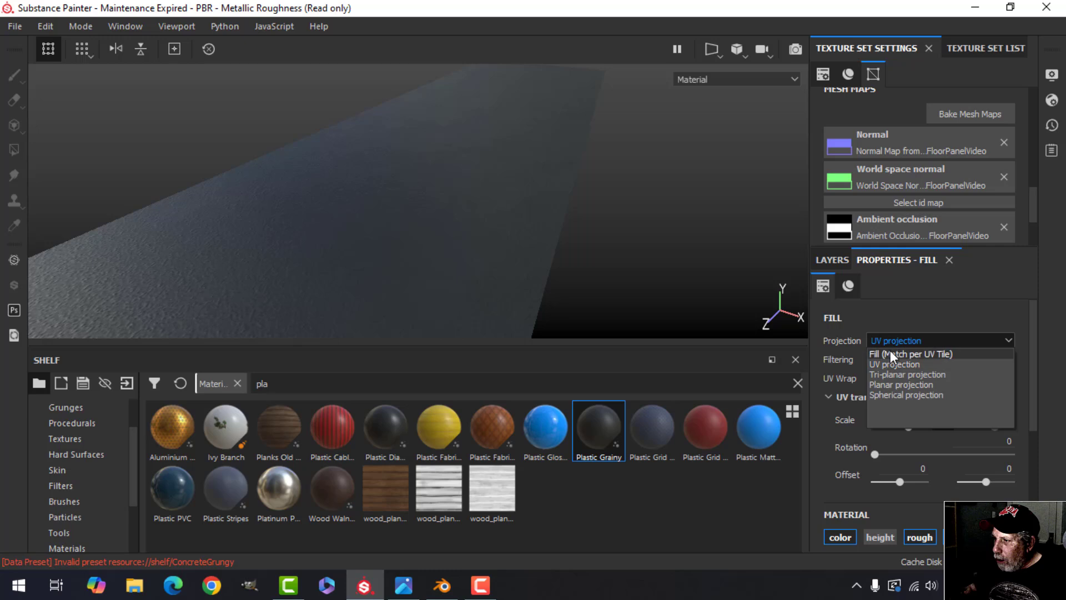
left_click(891, 374)
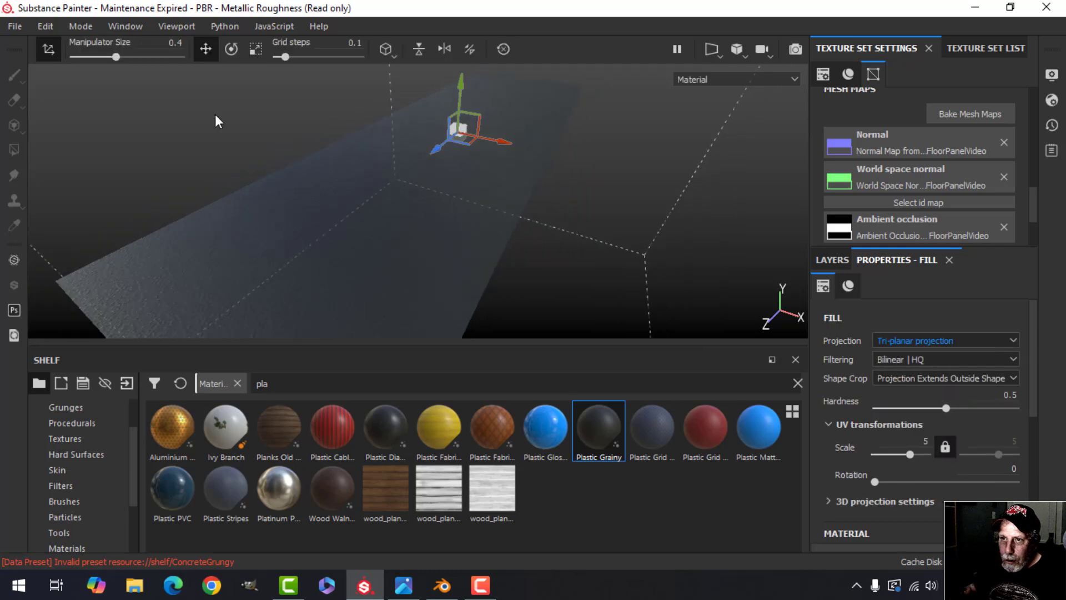
left_click(48, 49)
left_click_drag(338, 262, 416, 231, "alt")
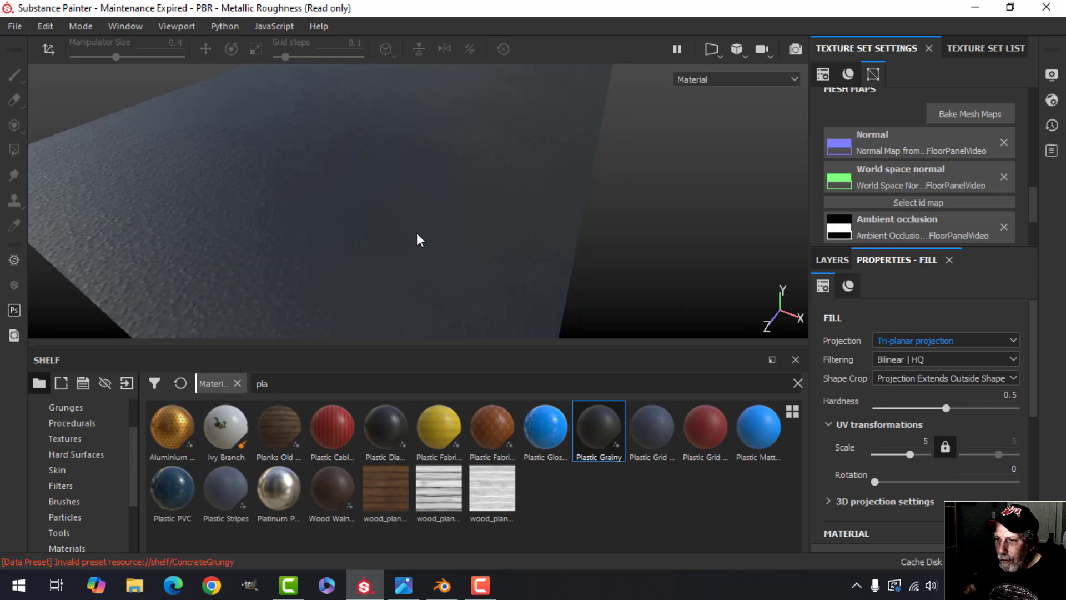
- Reduce the Plastic Grainy material's Normal Intensity to 0.27 in its technical parameters
scroll(853, 485, "down", 6)
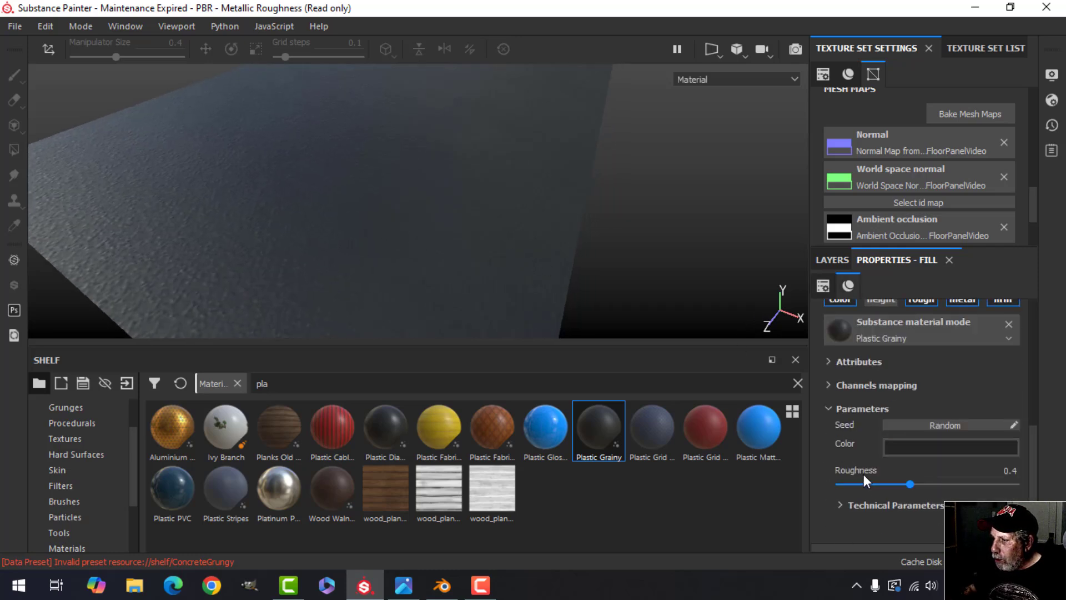
left_click(841, 506)
scroll(866, 497, "down", 2)
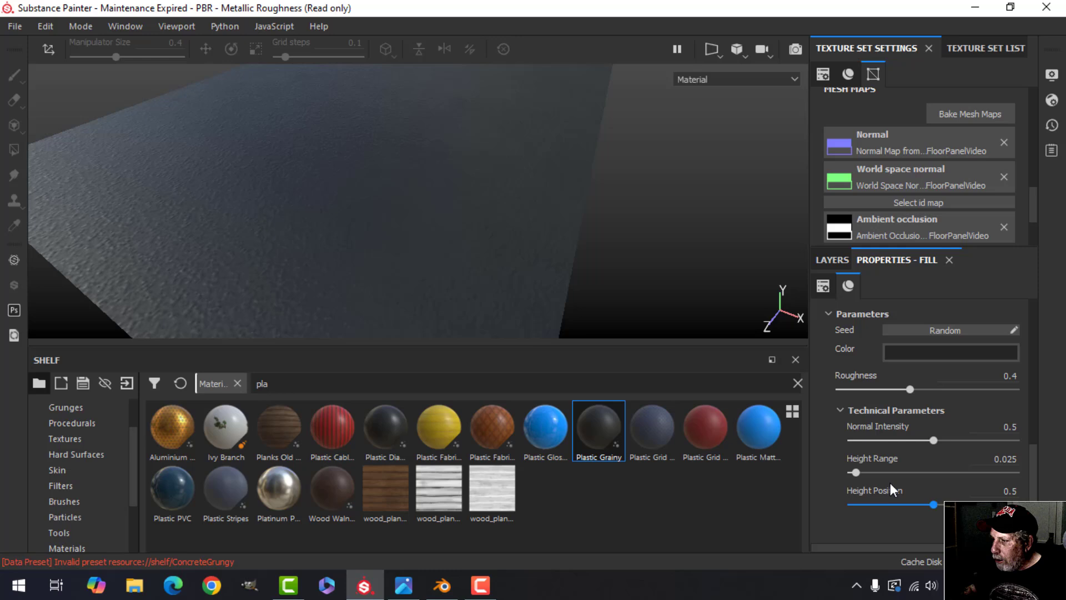
left_click_drag(931, 438, 895, 439)
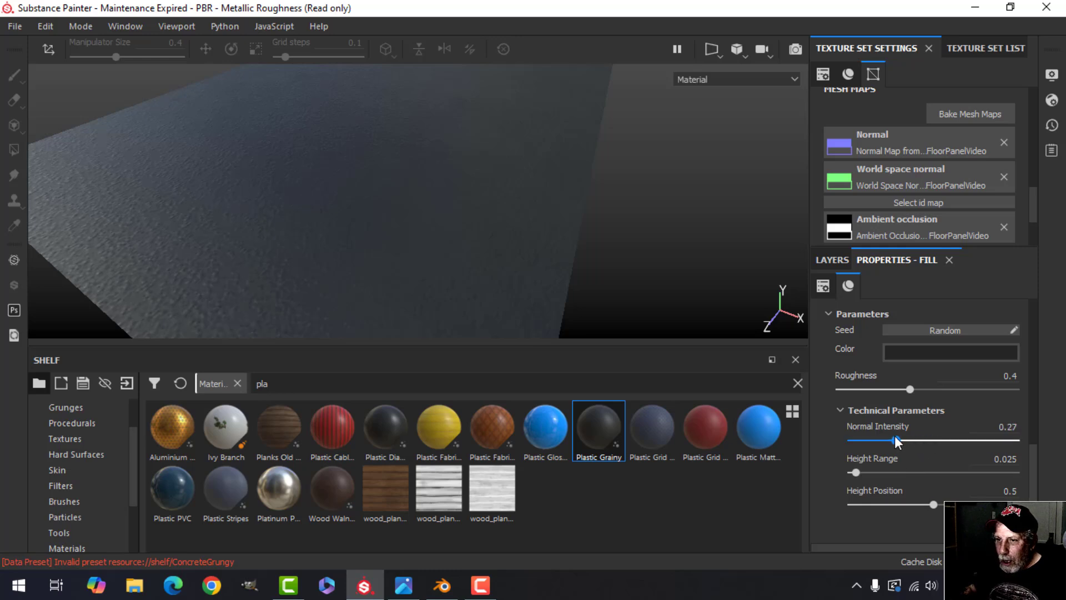
left_click(833, 254)
left_click_drag(341, 254, 403, 250, "alt")
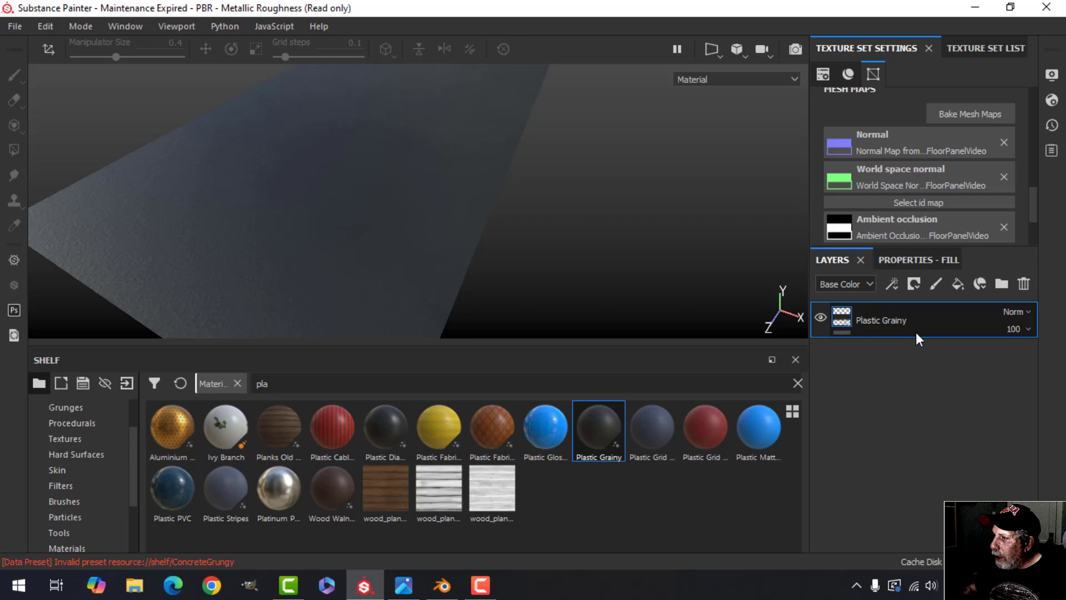
- Add a fill layer above Plastic Grainy and leave only its color channel enabled
left_click(957, 284)
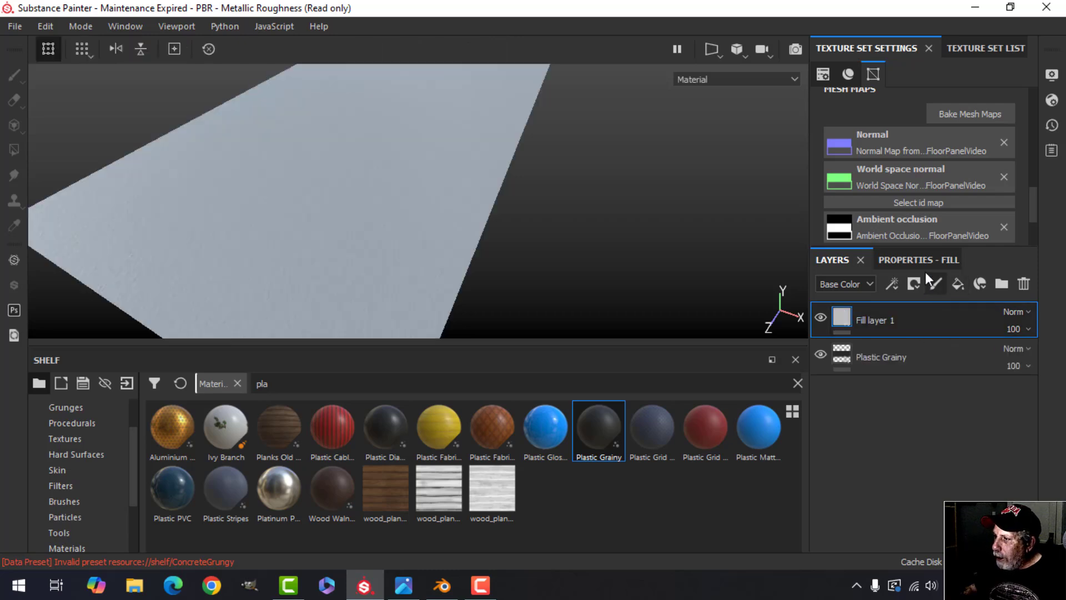
left_click(921, 259)
scroll(905, 368, "up", 2)
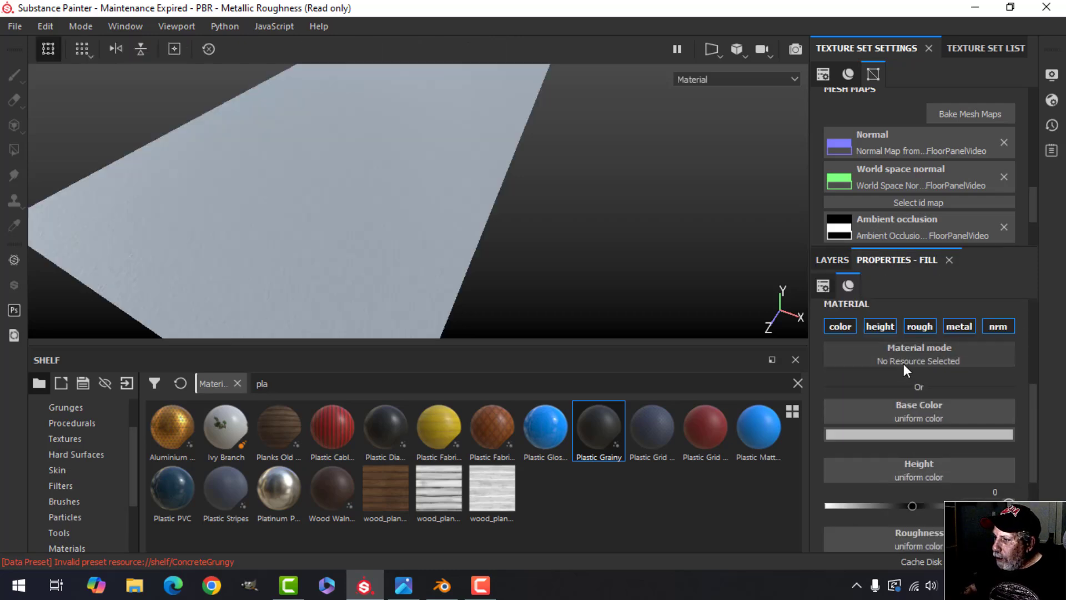
left_click(847, 324)
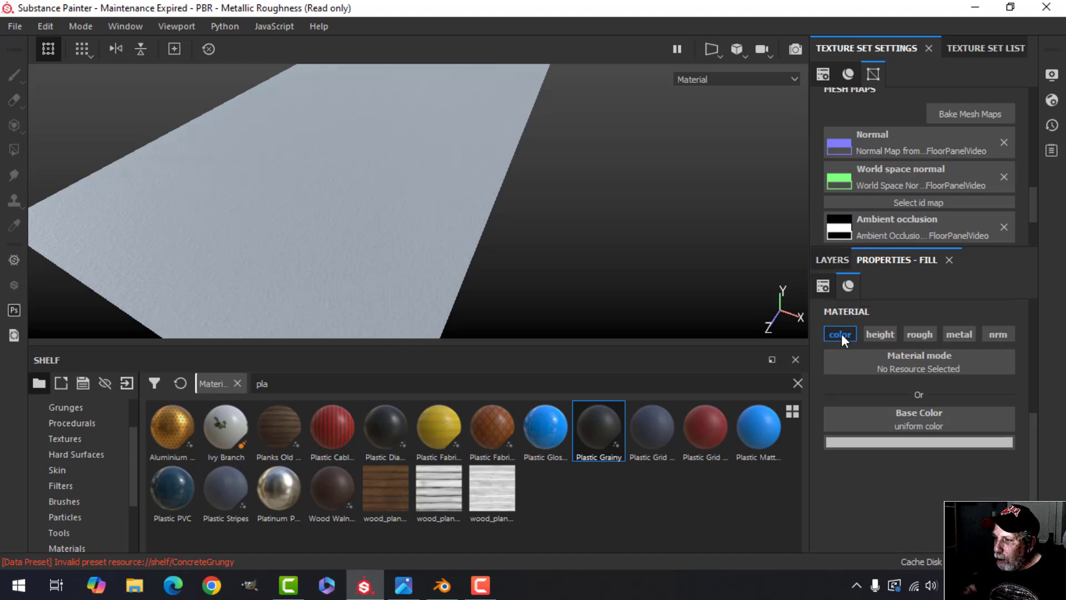
- Add a black mask to the new fill layer
left_click(833, 260)
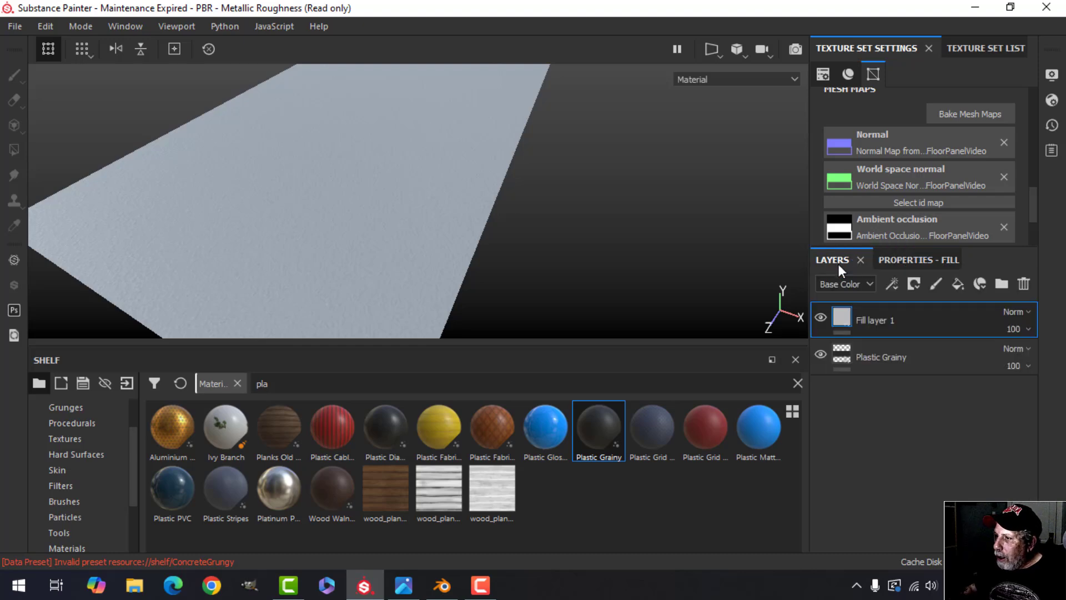
left_click(909, 282)
left_click(918, 317)
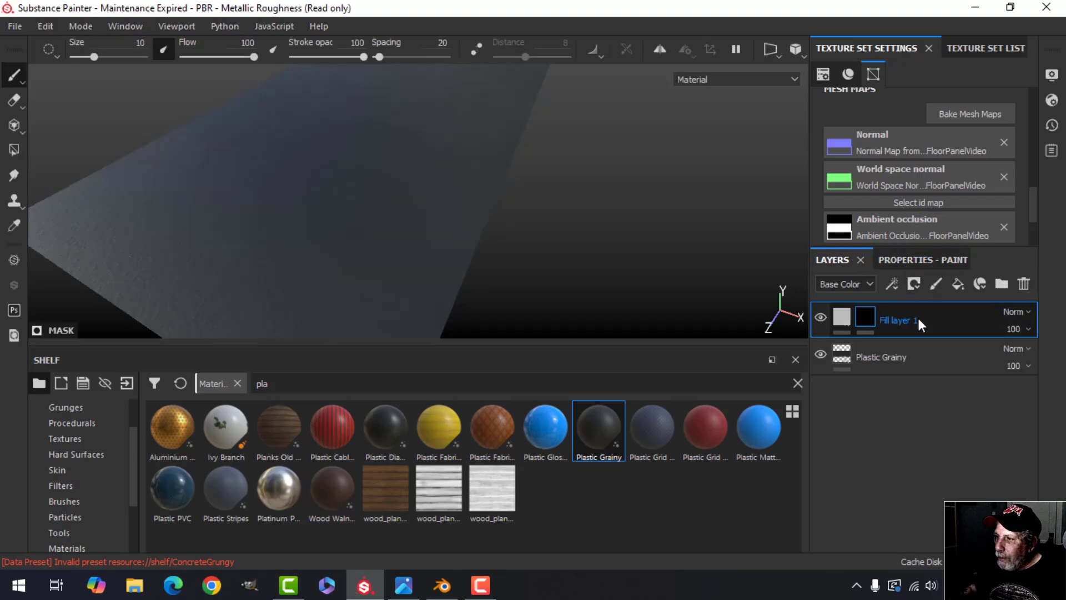
- Fill the panel's large central face into the mask with Polygon Fill at value 1, and return to the Paint tool
left_click(15, 148)
left_click(915, 260)
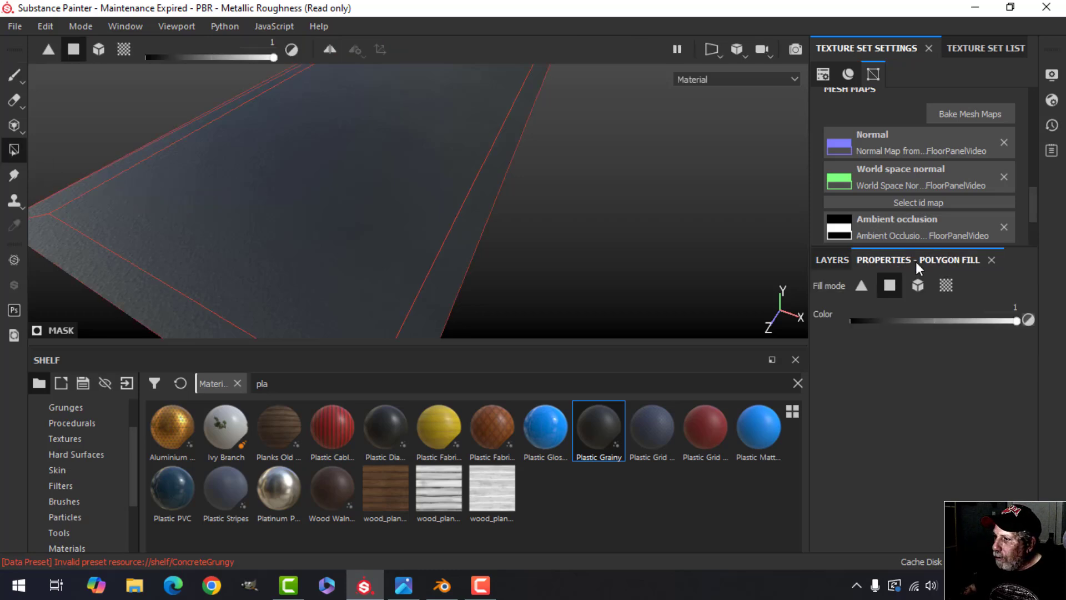
left_click(353, 208)
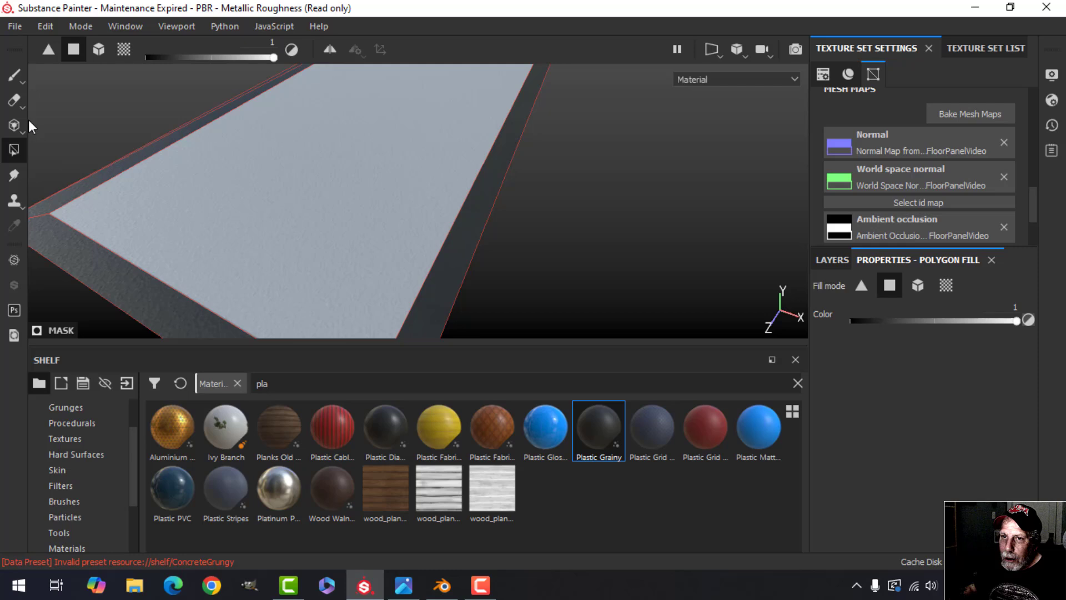
left_click(14, 75)
scroll(333, 195, "down", 3)
left_click_drag(382, 214, 397, 197, "alt")
- Make the masked fill layer affect only the height channel and set its height to 0.8
left_click(833, 259)
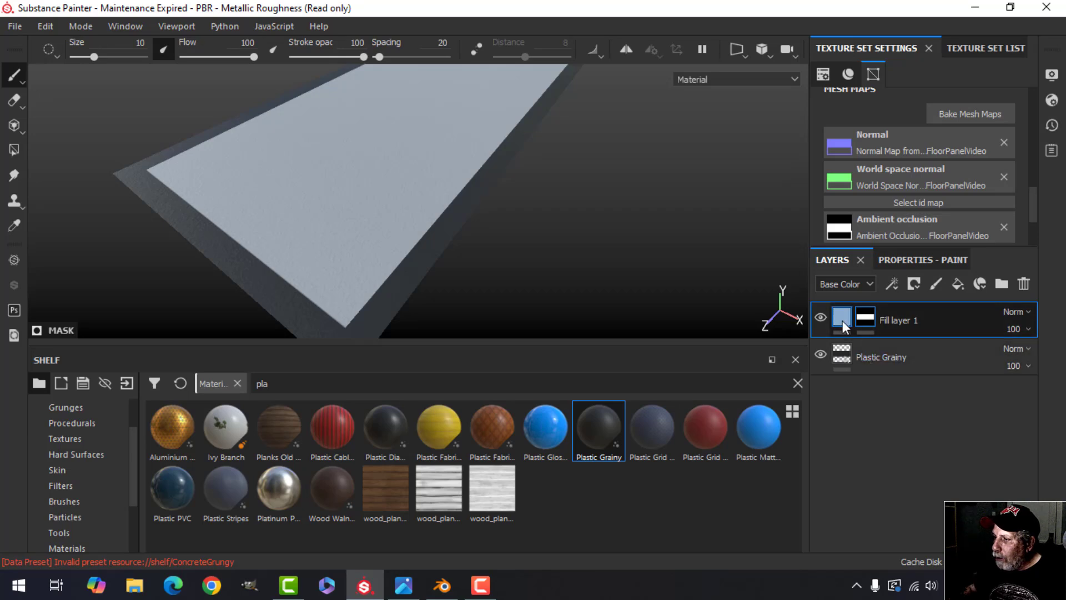
left_click(844, 322)
left_click(924, 261)
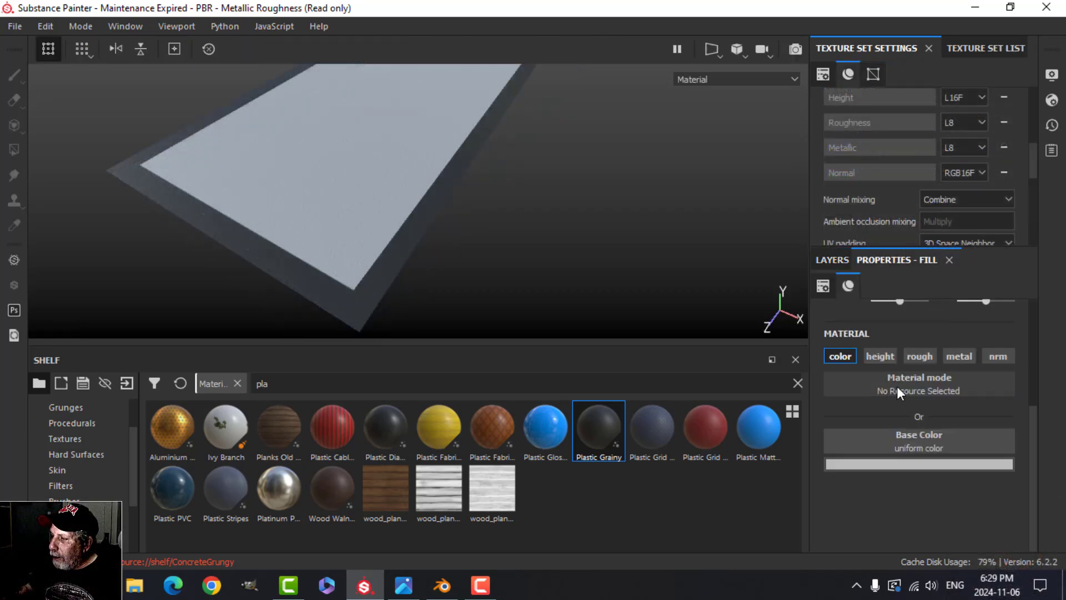
left_click(878, 356)
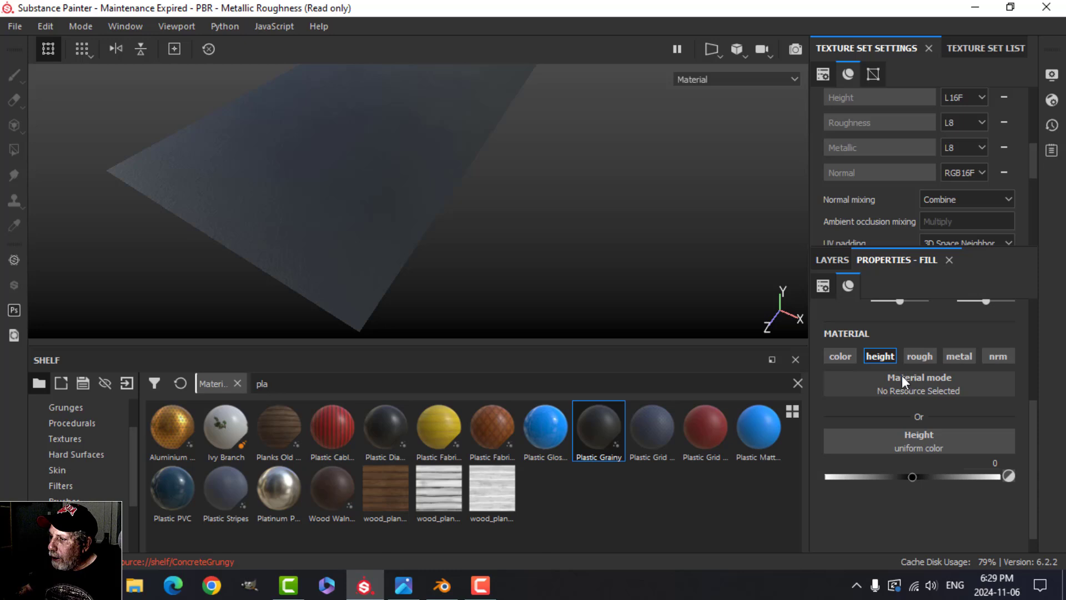
left_click(977, 463)
type(".8")
key("Return")
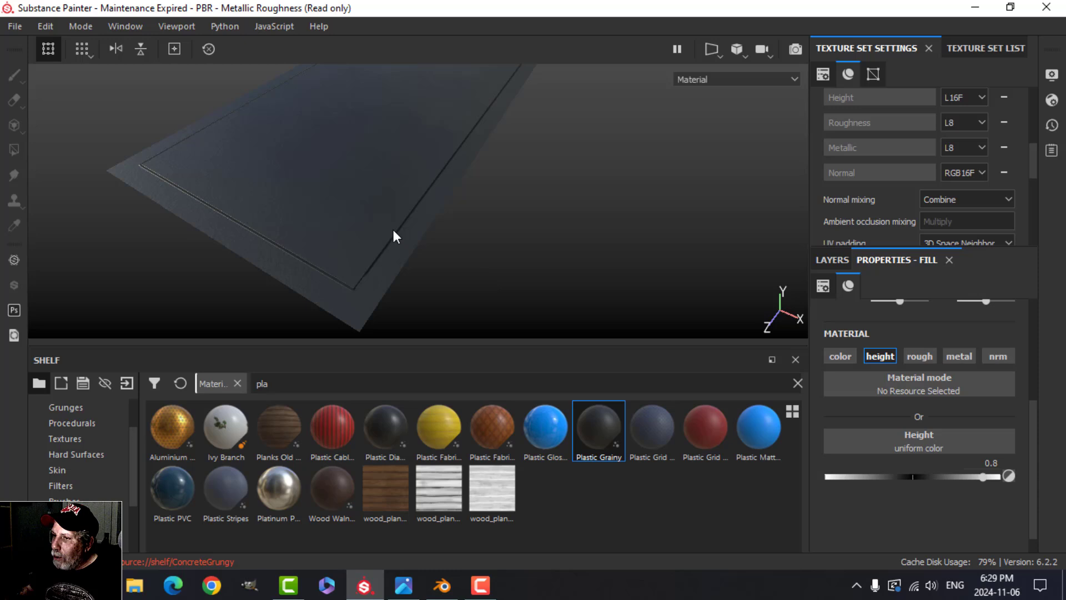
- Replace the main shader with another variant from the pbr-metal family in the shader settings
left_click(1052, 100)
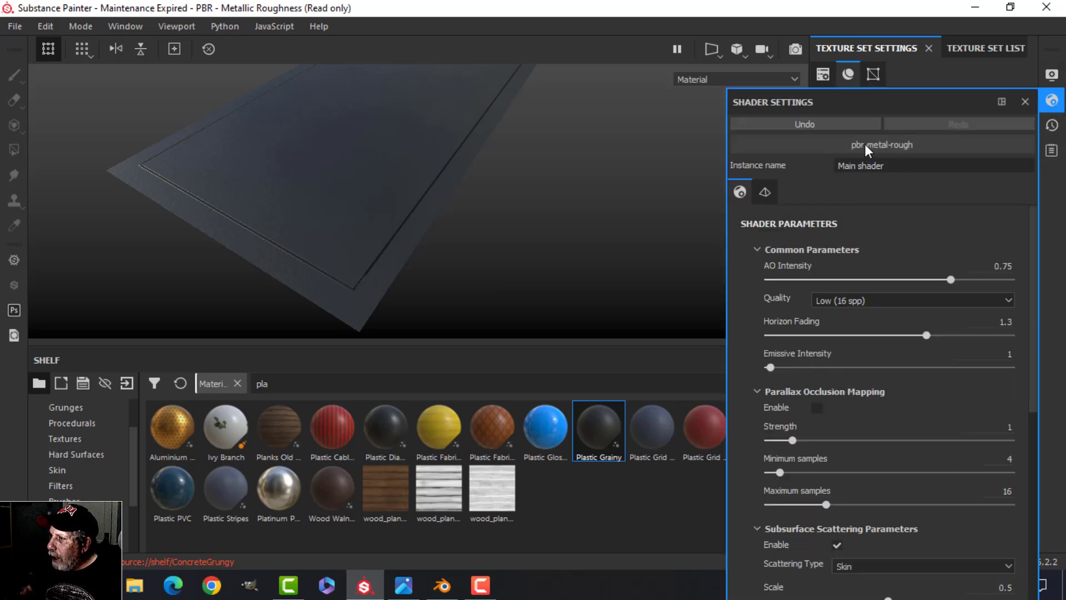
left_click(897, 142)
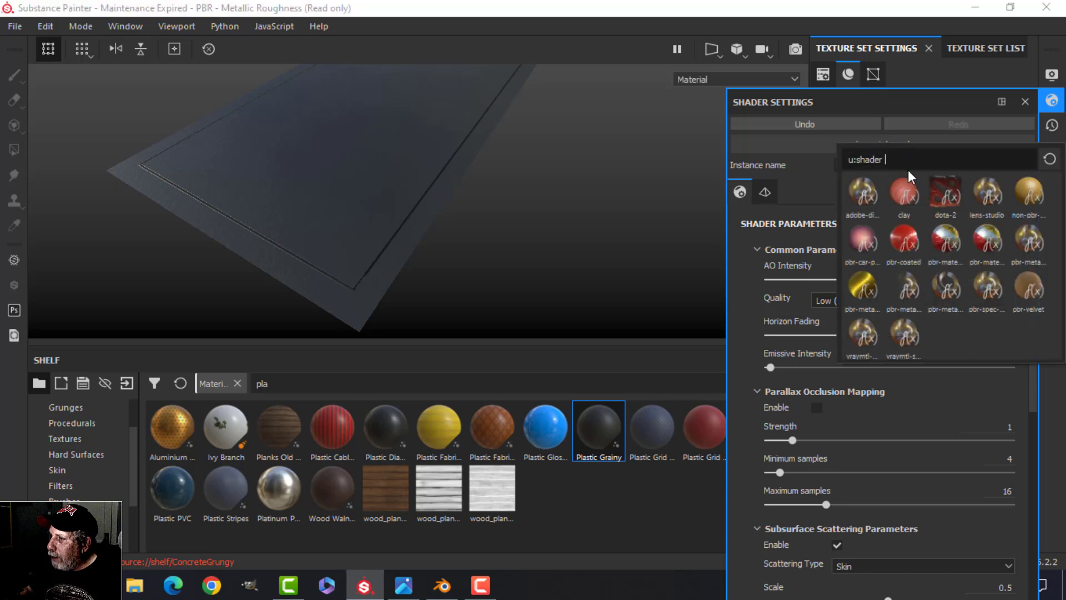
left_click(905, 292)
left_click(1052, 100)
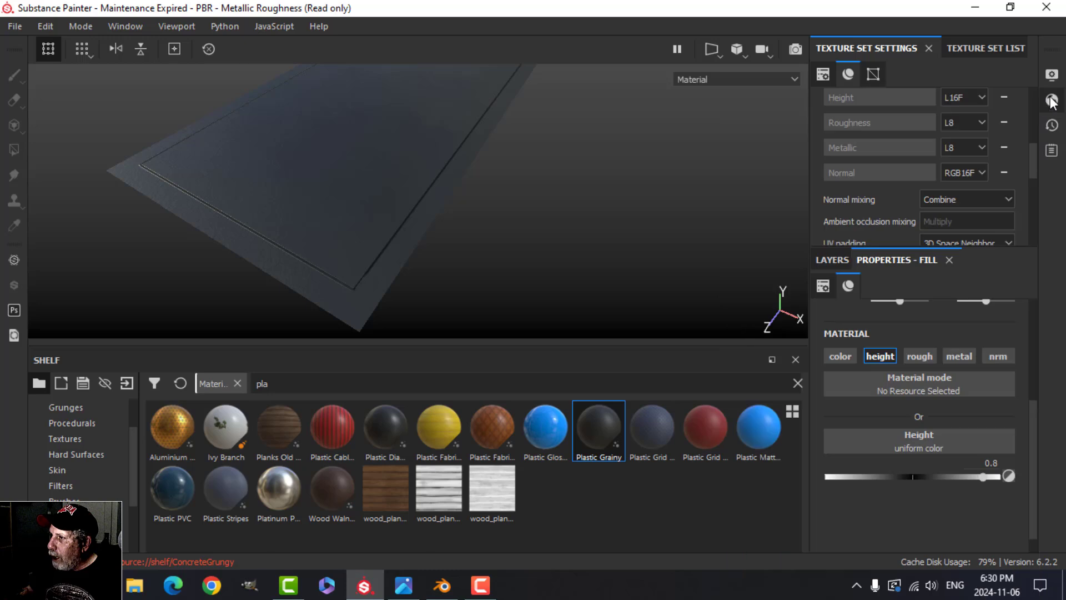
- Add an Opacity channel to the texture set
scroll(884, 108, "down", 3)
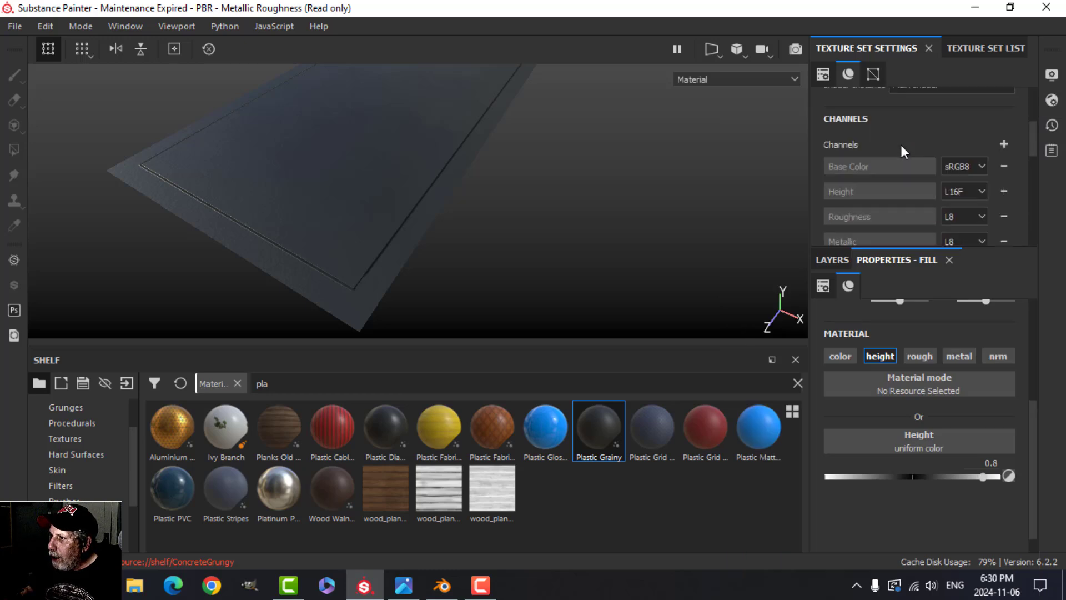
scroll(900, 145, "down", 2)
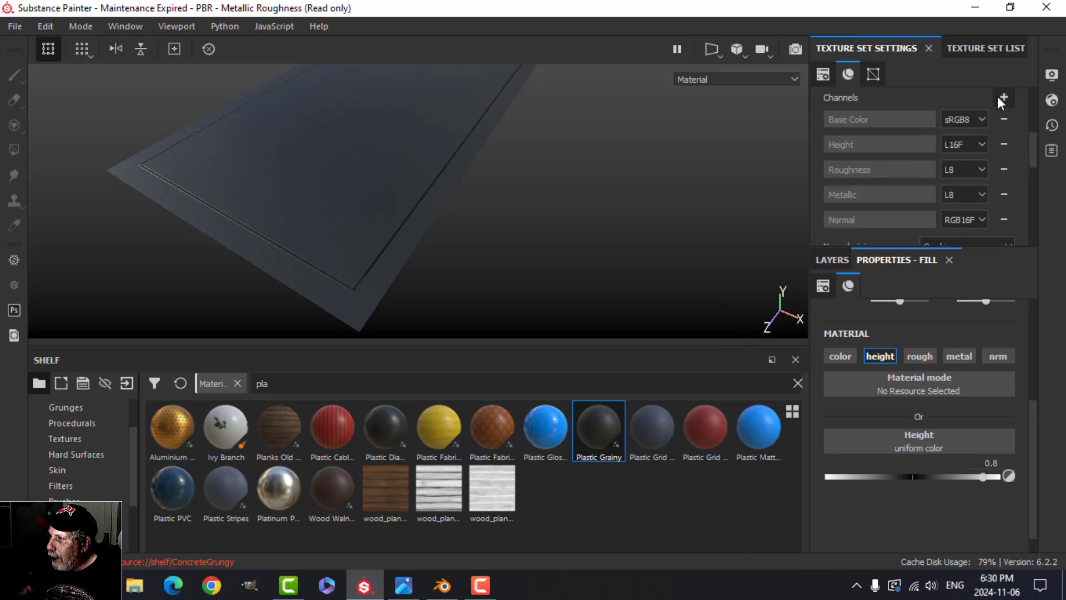
left_click(999, 98)
left_click(998, 266)
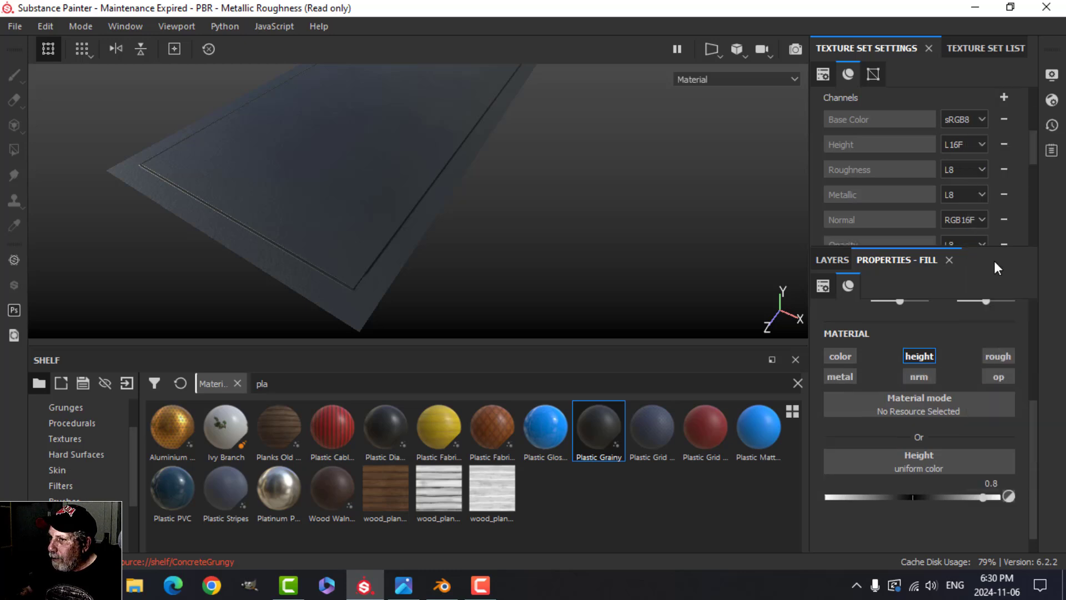
- Enable the opacity channel on the masked fill layer and set its opacity to 0
left_click(995, 375)
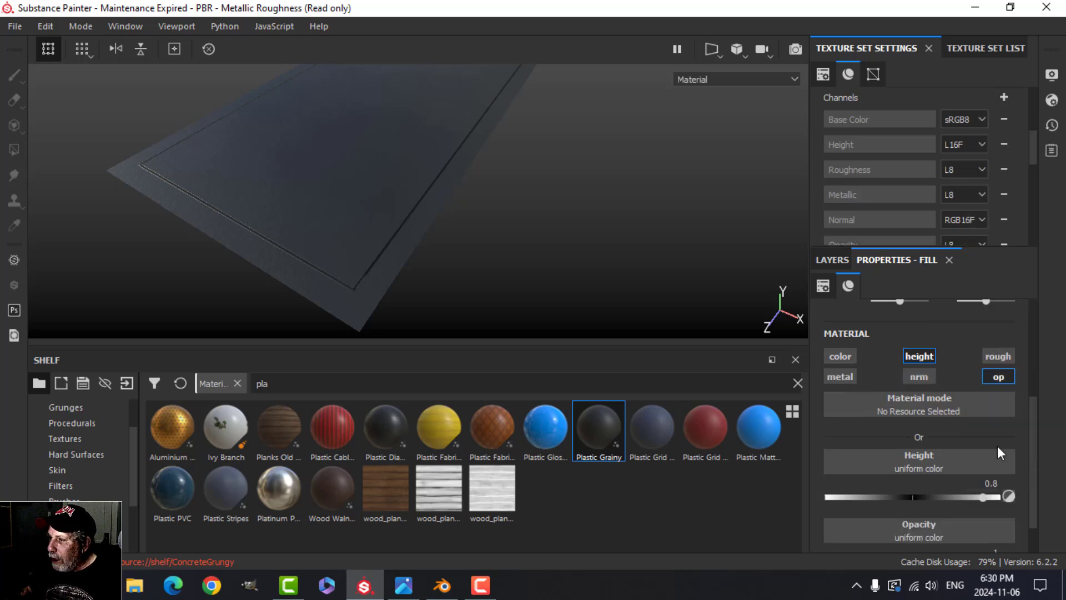
scroll(997, 422, "down", 1)
left_click_drag(998, 528, 814, 532)
left_click_drag(416, 247, 459, 241, "alt")
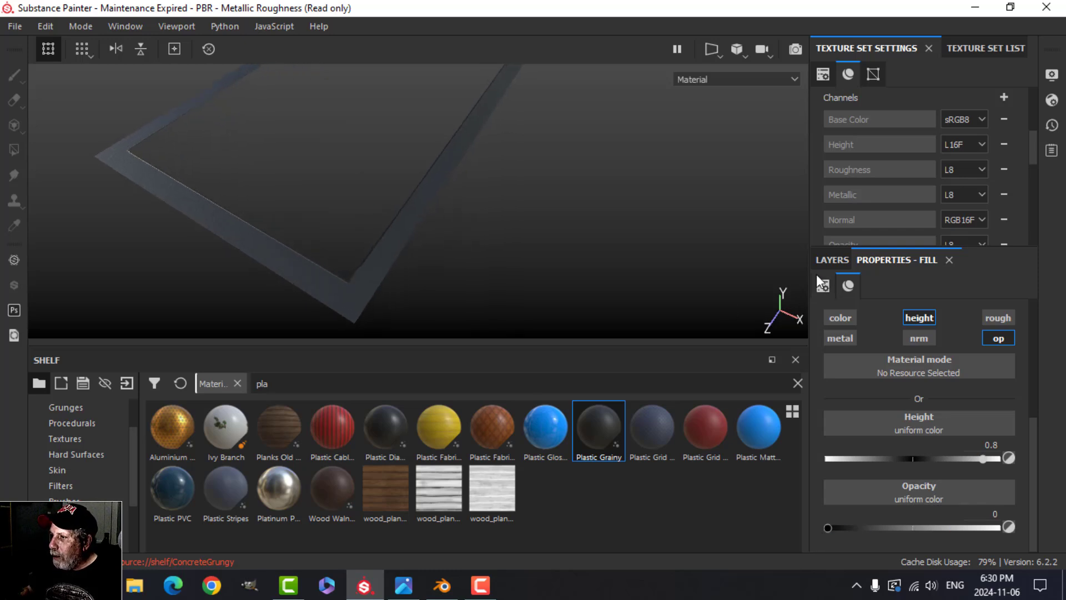
- Add a fill effect to Fill layer 1's content, limit it to the height and opacity channels, and set its opacity to 0
left_click(828, 259)
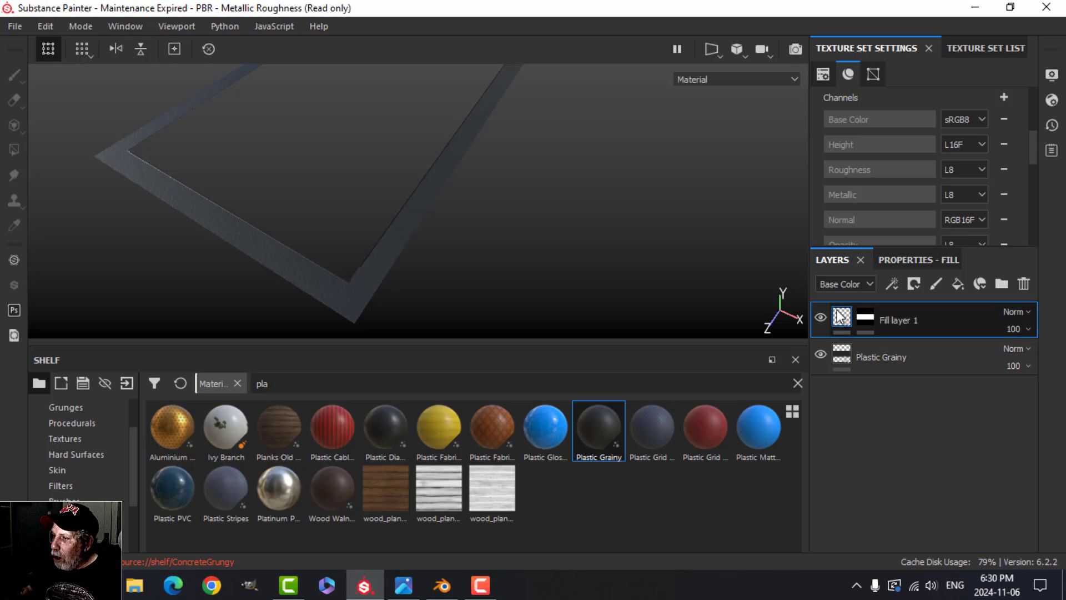
left_click(892, 282)
left_click(917, 343)
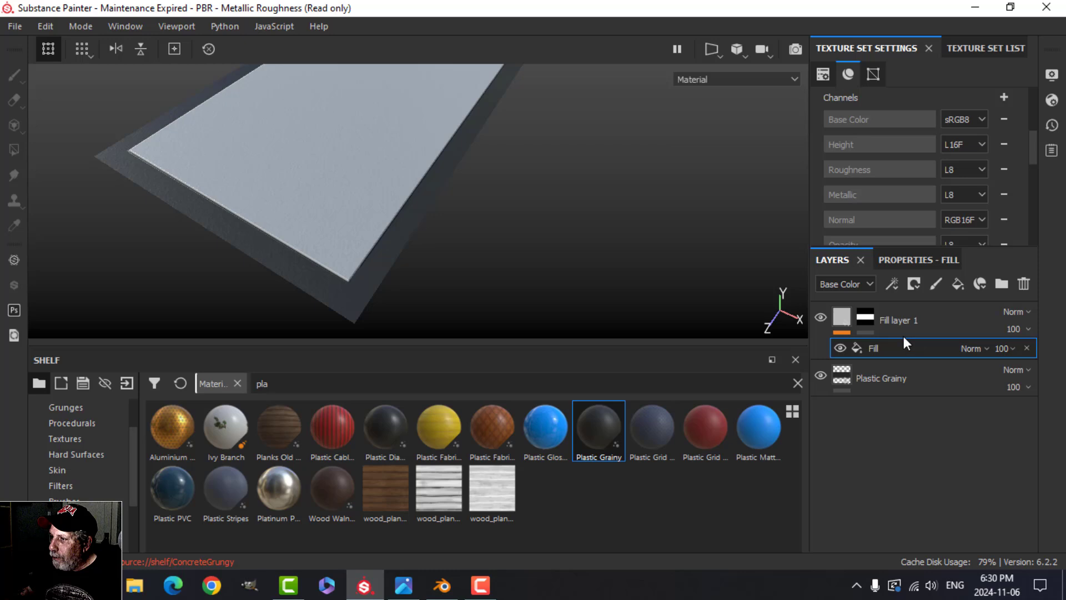
left_click(906, 259)
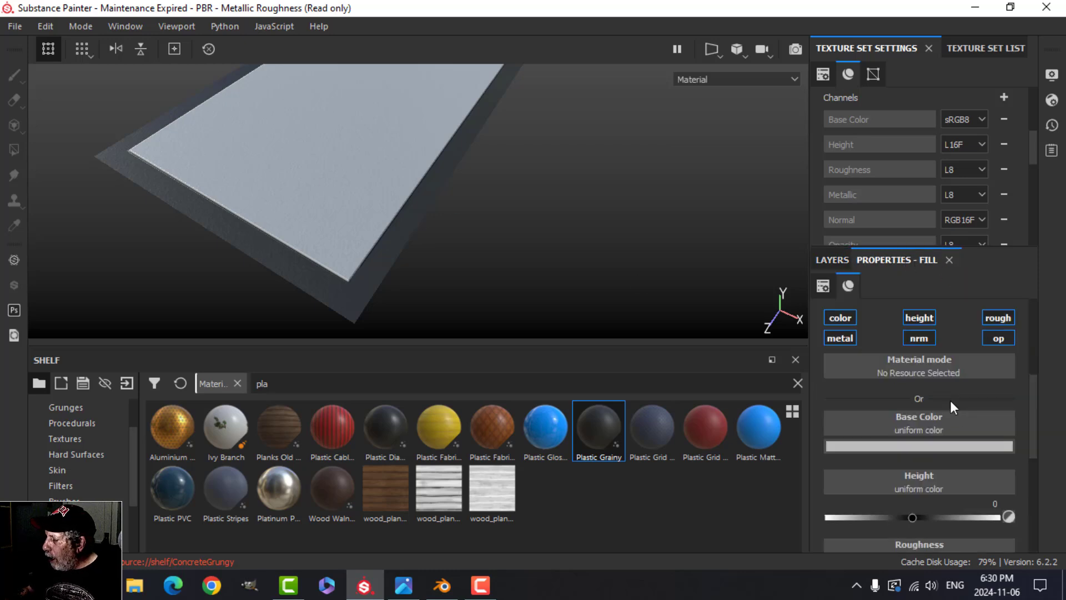
left_click(921, 317)
left_click(997, 357)
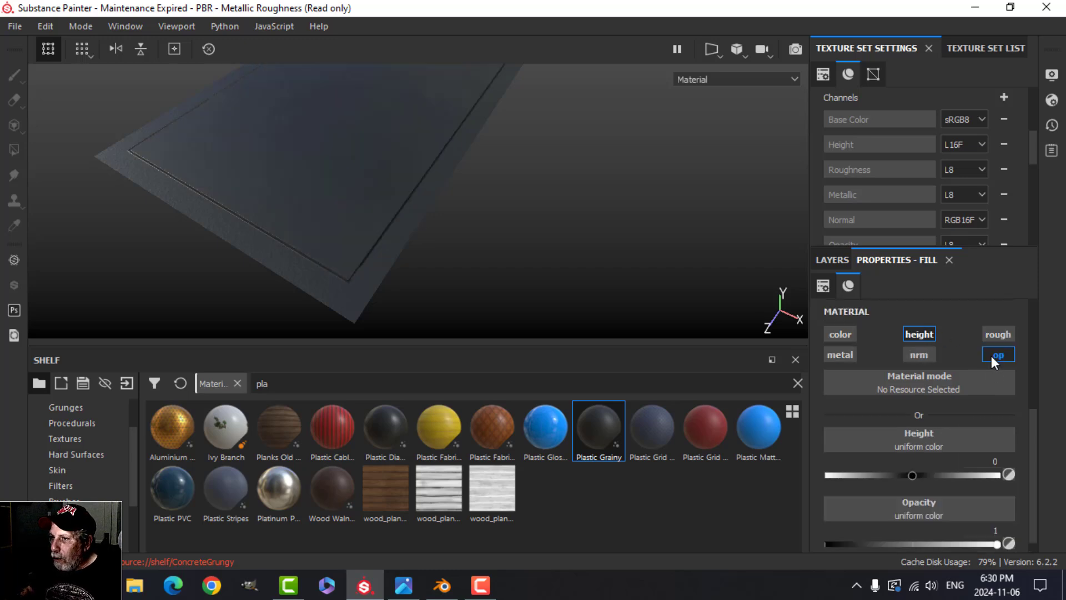
left_click_drag(997, 545, 823, 544)
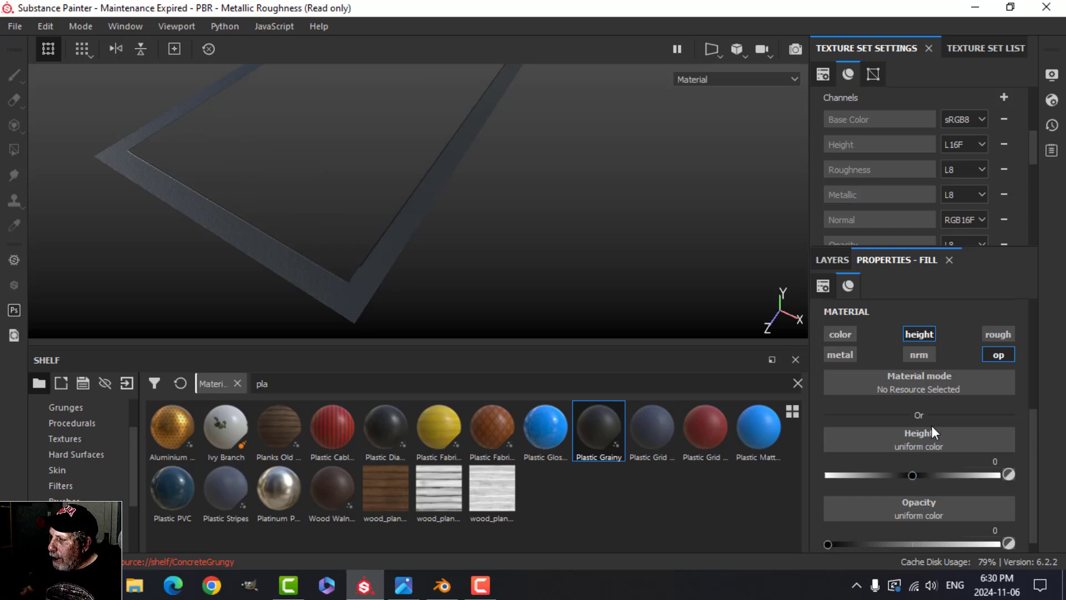
- Assign the Circles texture to the fill effect's height and keep its opacity channel enabled
left_click(926, 438)
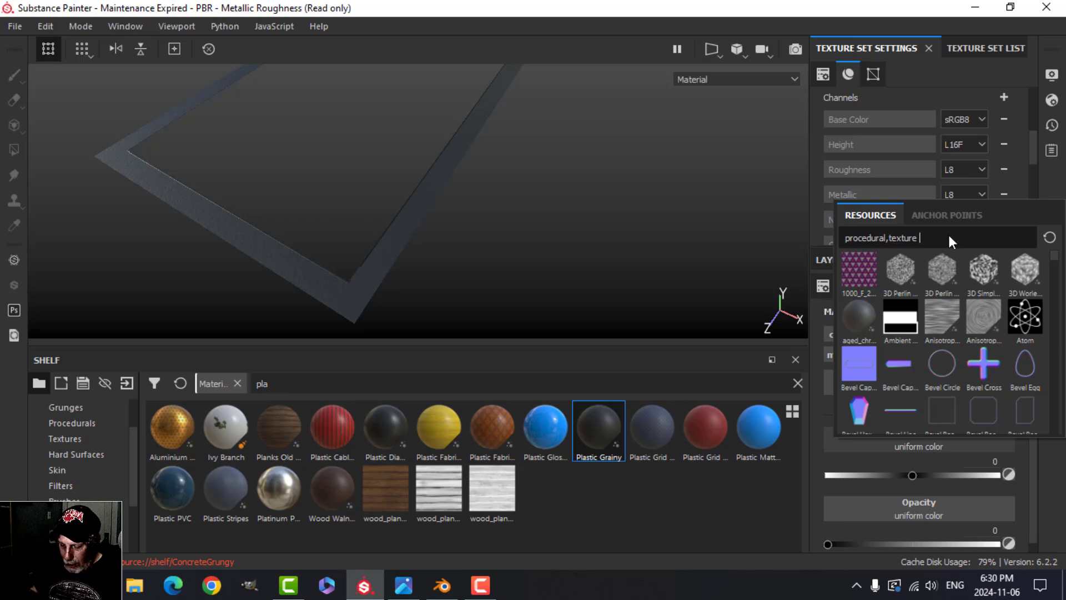
type("cvitr")
key("BackSpace")
key("BackSpace")
key("BackSpace")
key("BackSpace")
type("ir")
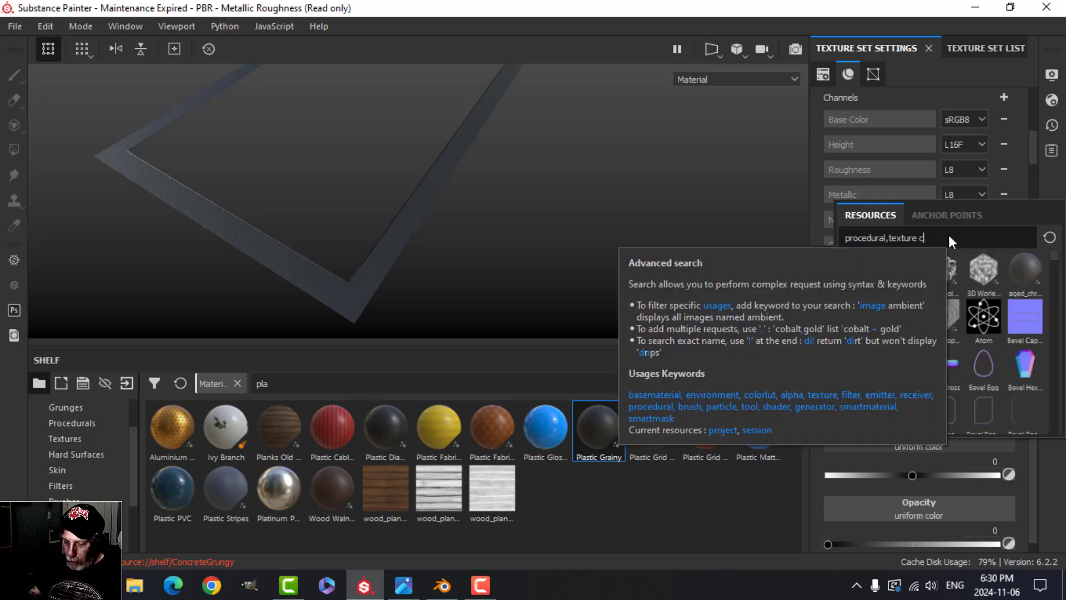
type("cle")
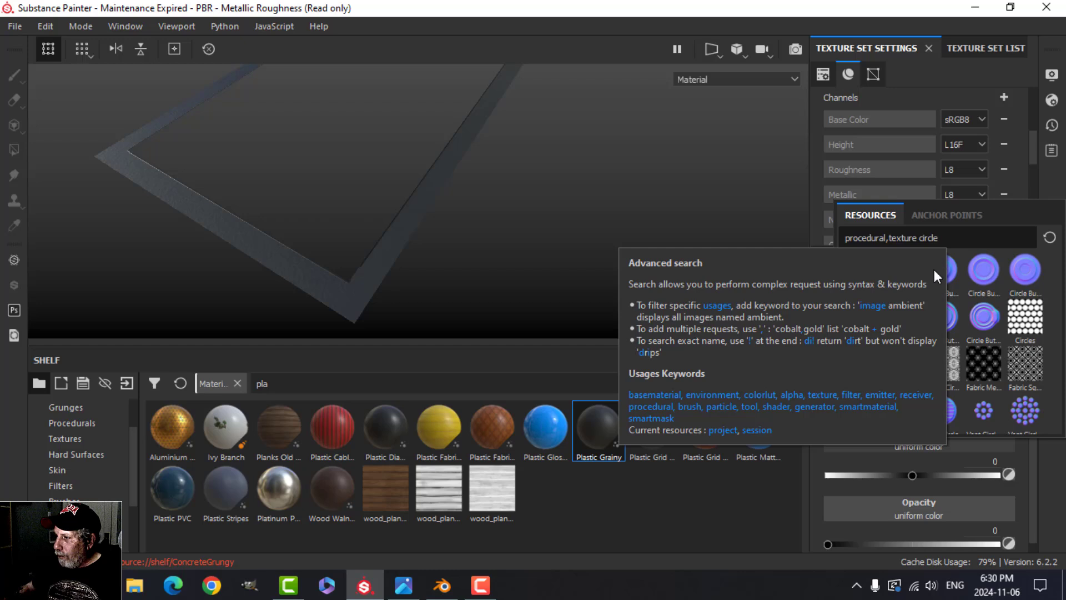
left_click(1019, 317)
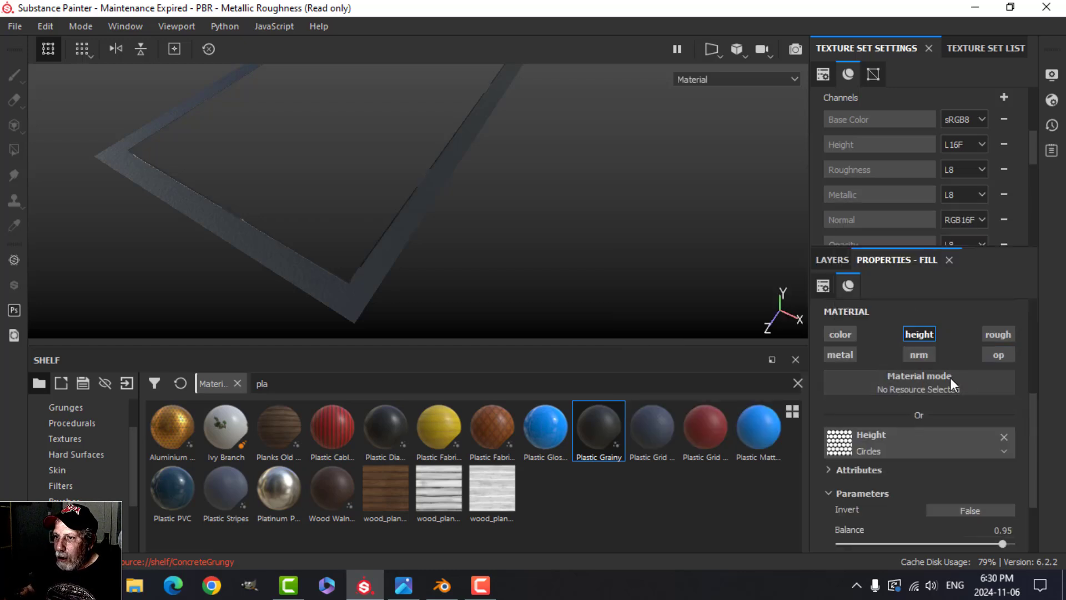
left_click(1002, 357)
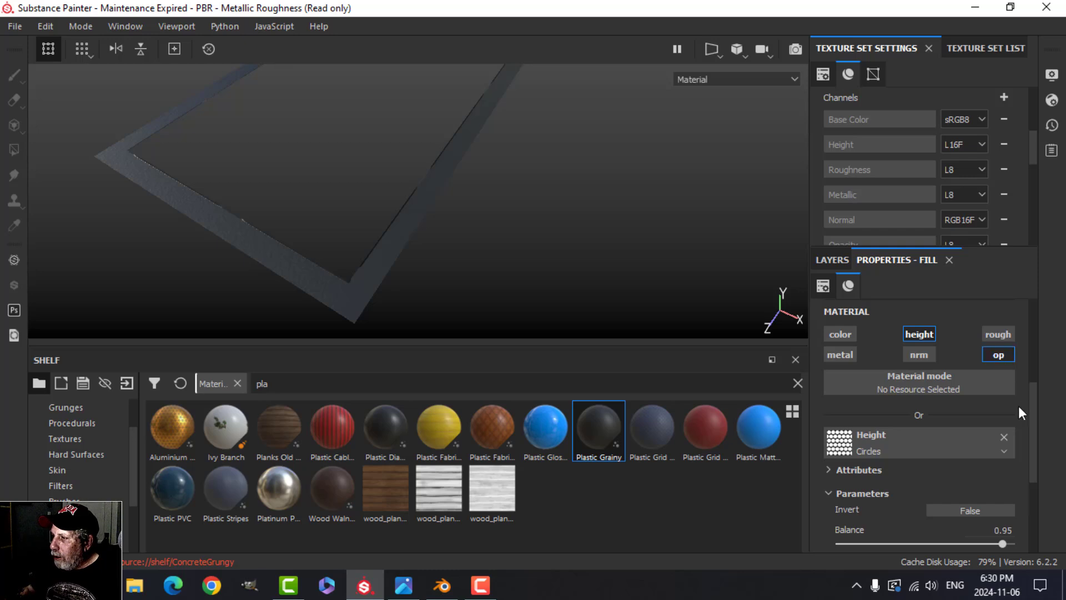
- Add a filter above the fill effect on Fill layer 1 and set it to Invert
scroll(930, 471, "down", 1)
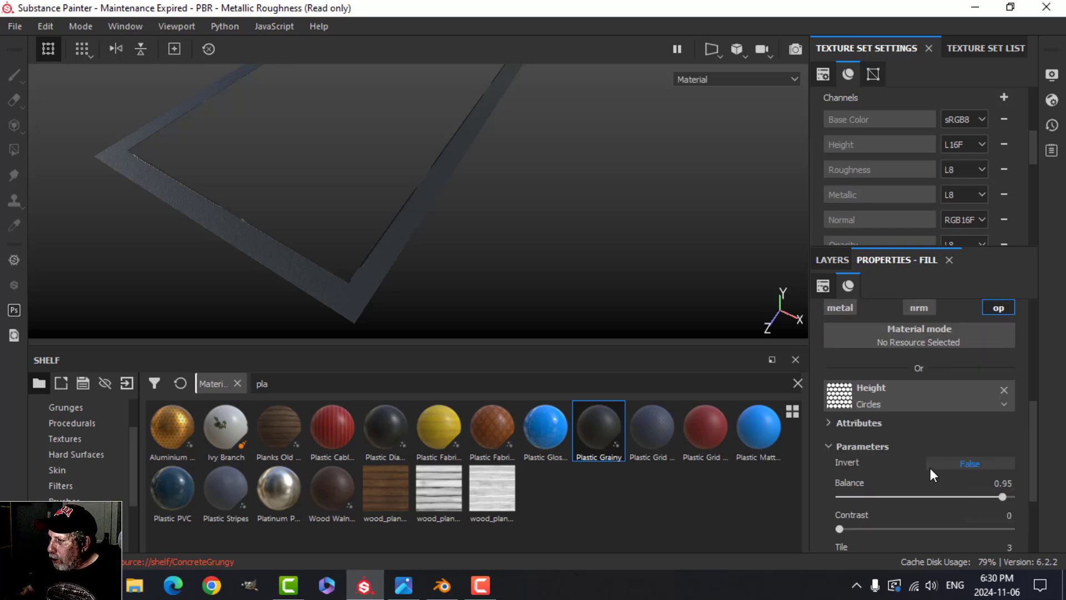
scroll(931, 463, "down", 1)
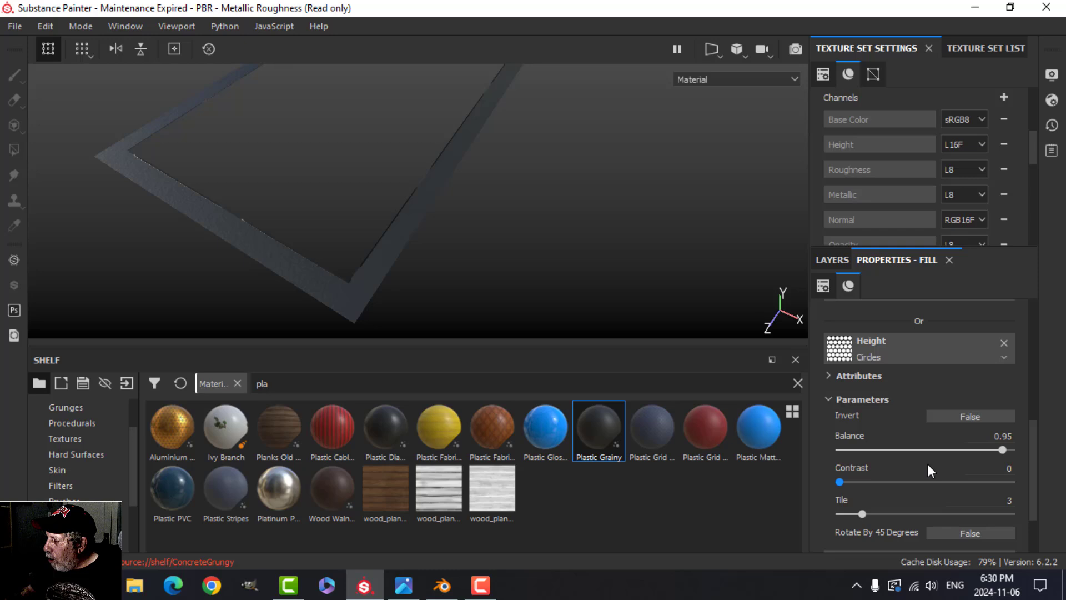
scroll(927, 464, "up", 1)
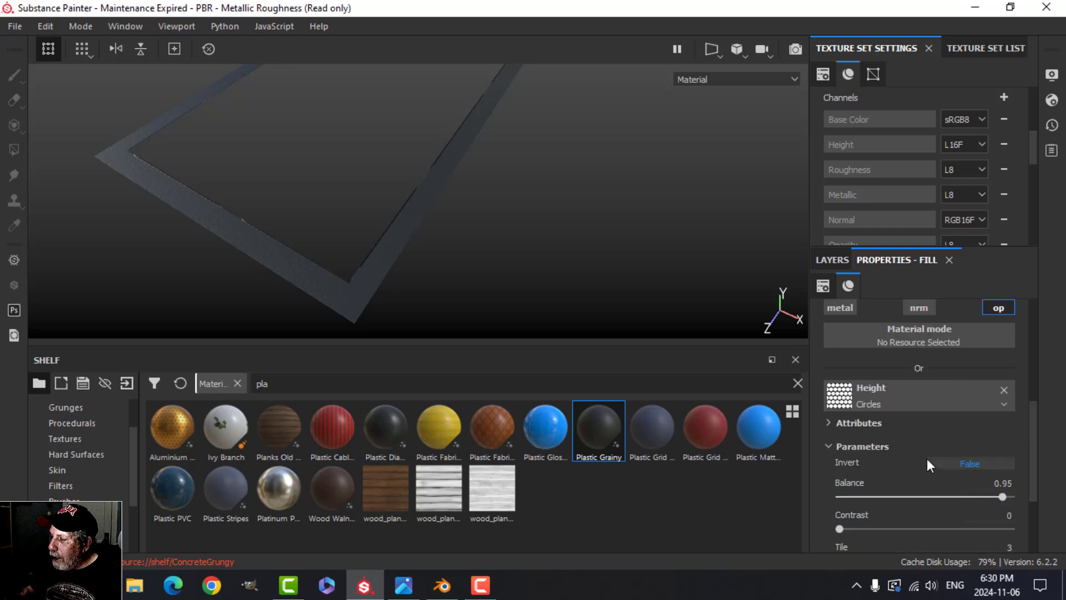
scroll(888, 380, "up", 1)
left_click(837, 259)
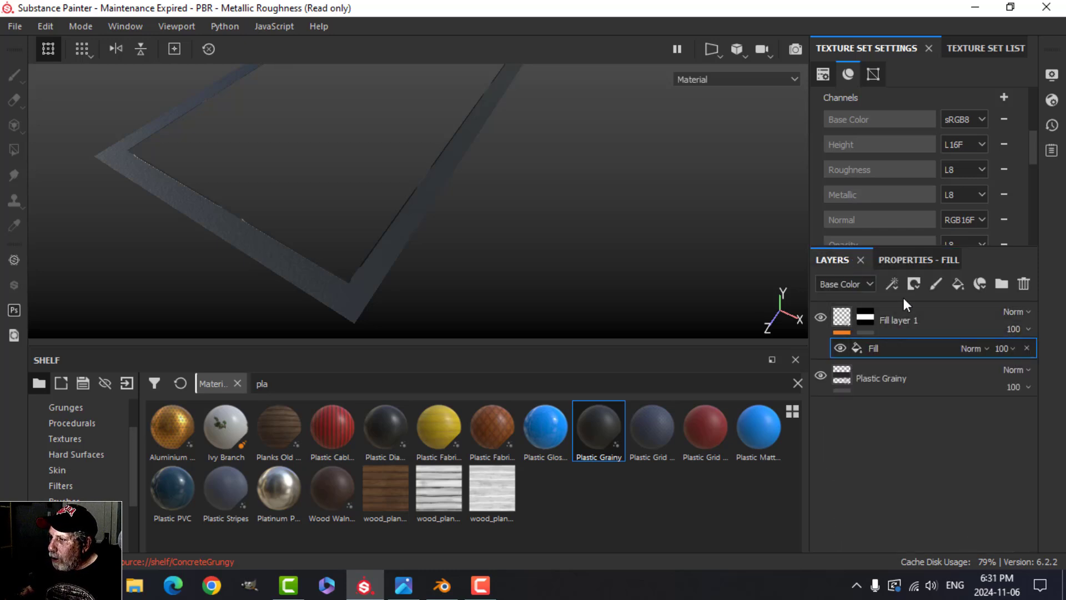
left_click(892, 283)
left_click(929, 397)
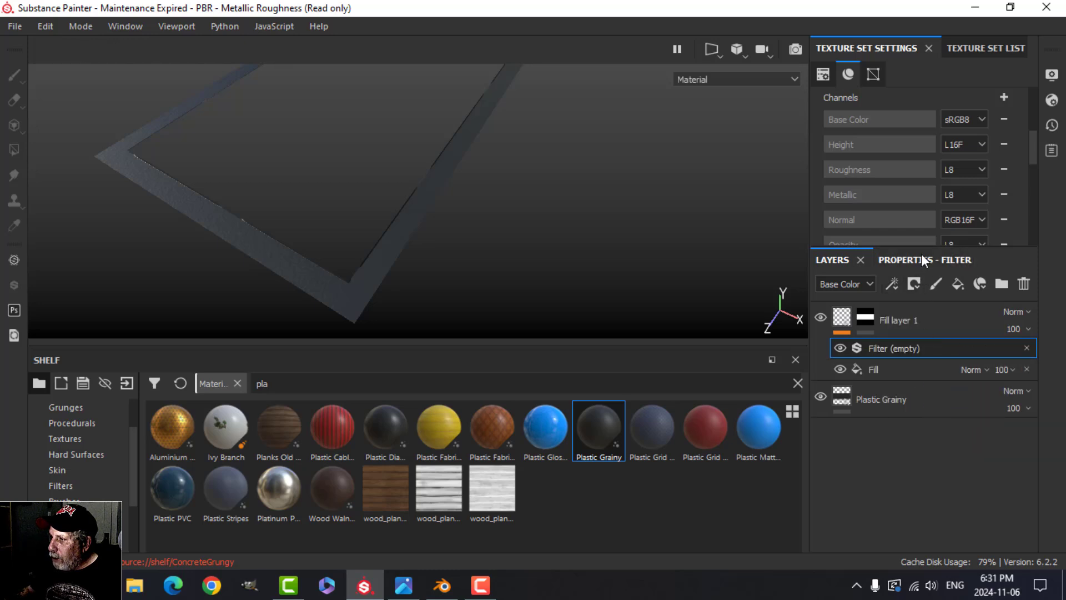
left_click(921, 259)
left_click(932, 361)
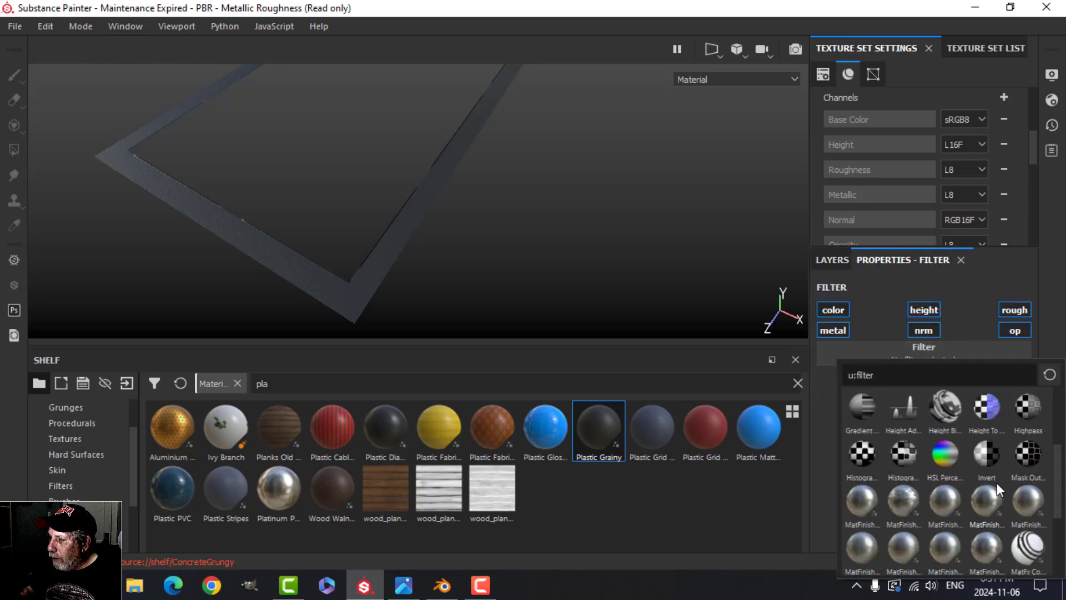
left_click(987, 453)
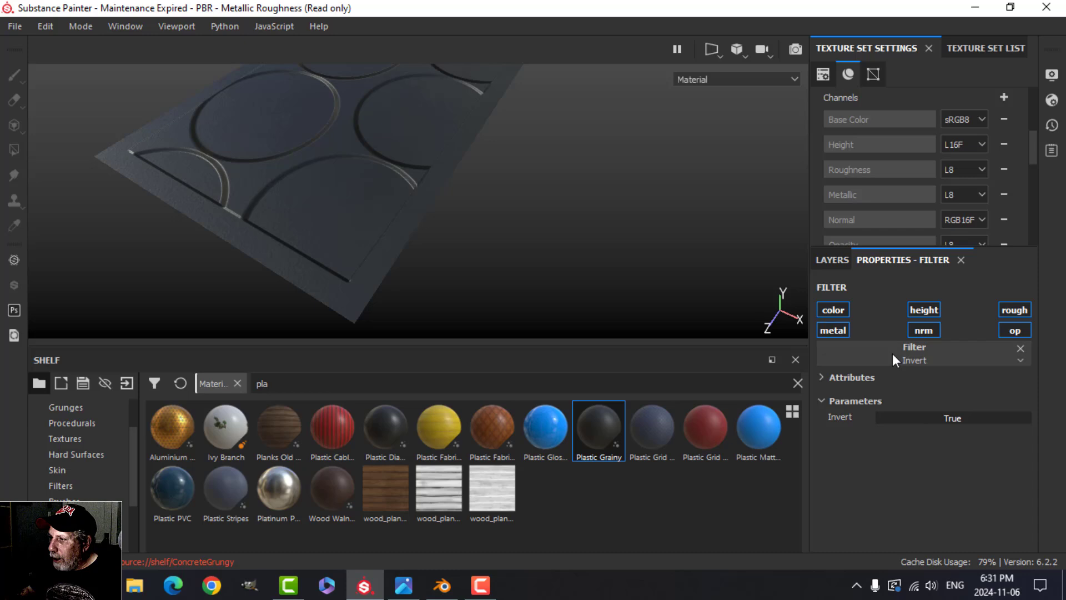
- Set the fill effect's Circles texture to a balance of 0.47 and a tile value of 12
left_click(844, 264)
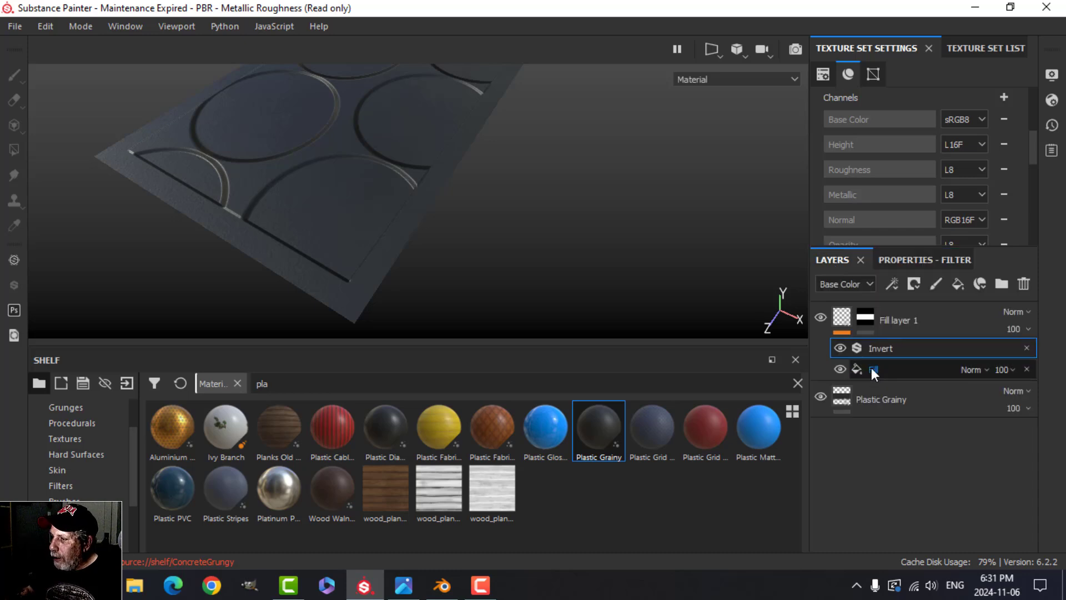
left_click(871, 368)
left_click(909, 259)
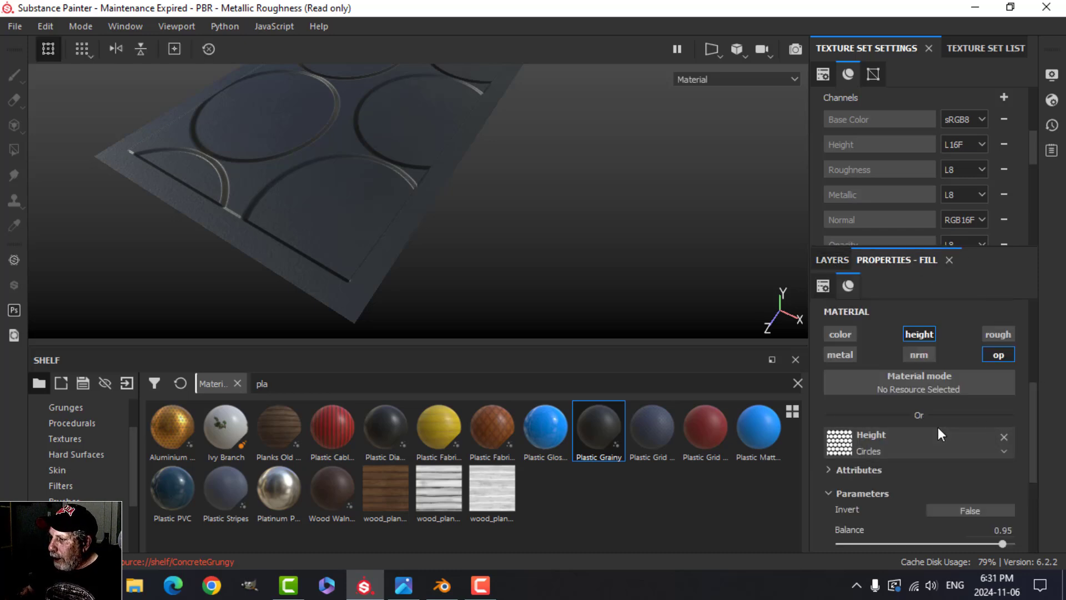
scroll(937, 429, "down", 2)
scroll(938, 428, "down", 1)
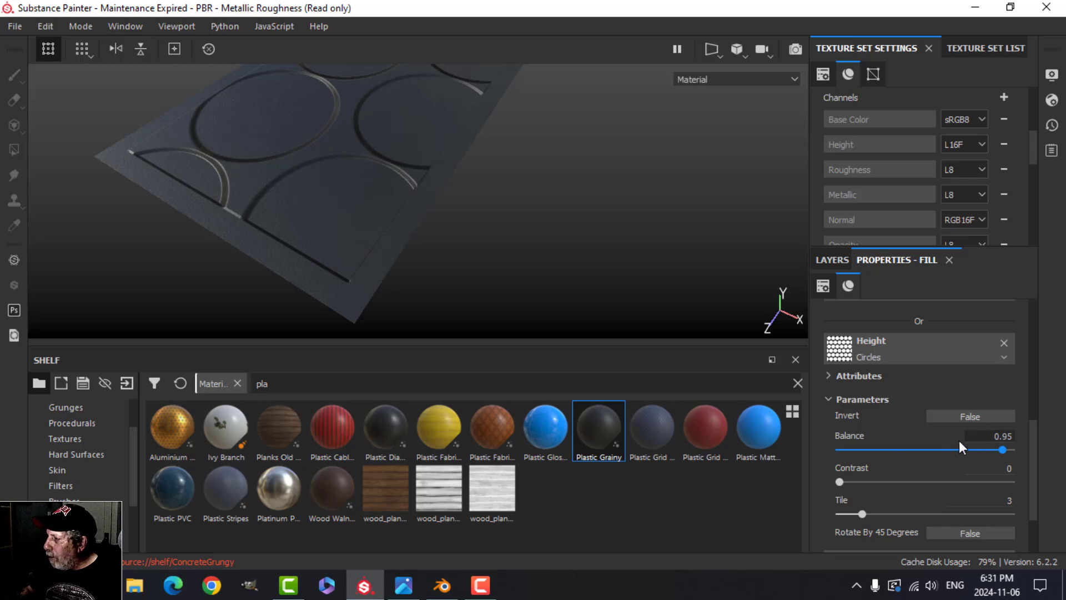
left_click(999, 436)
key("BackSpace")
type(".47")
key("Return")
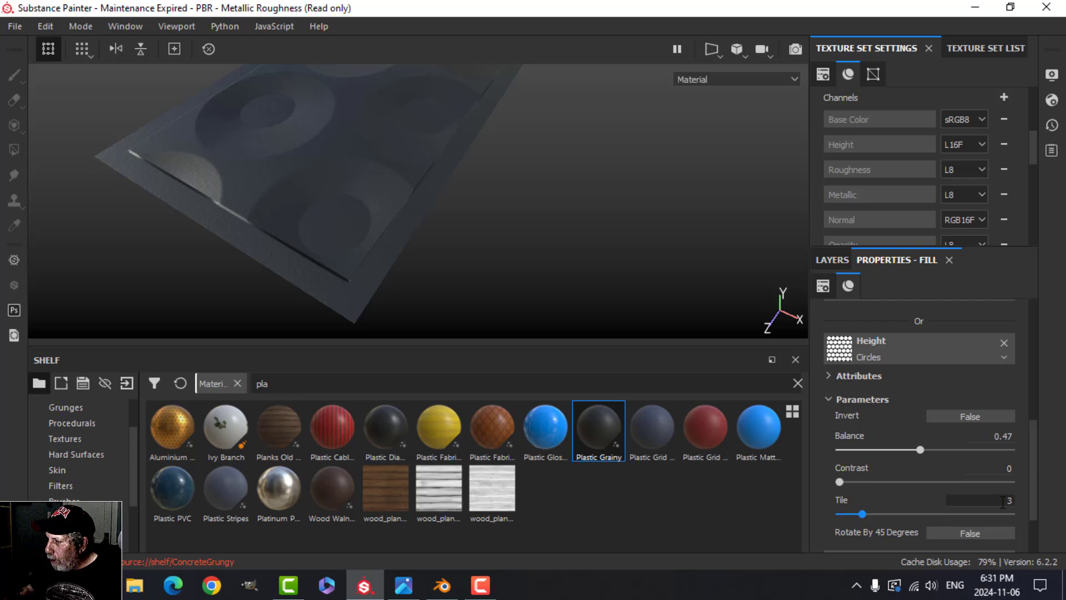
type("12")
key("Return")
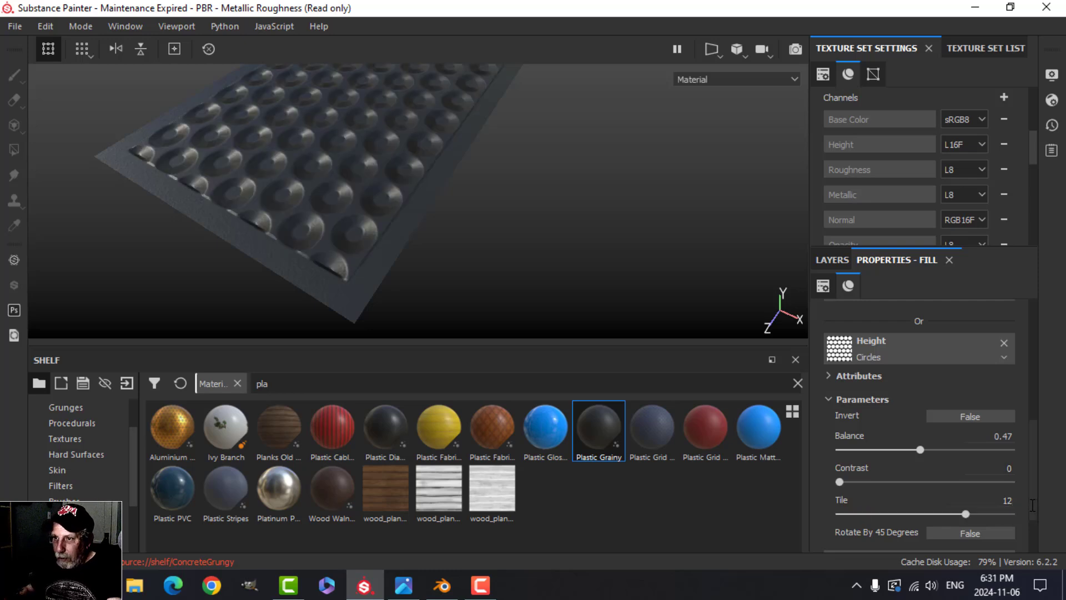
- Compare the circle-patterned central face with the Invert filter hidden and shown
left_click_drag(479, 276, 503, 212, "alt")
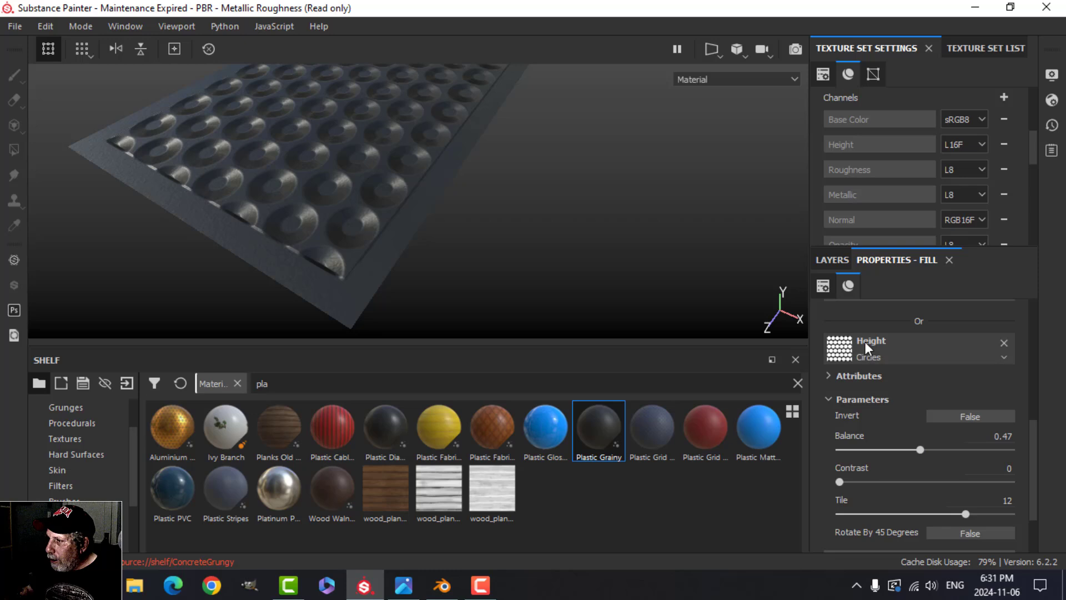
left_click(833, 259)
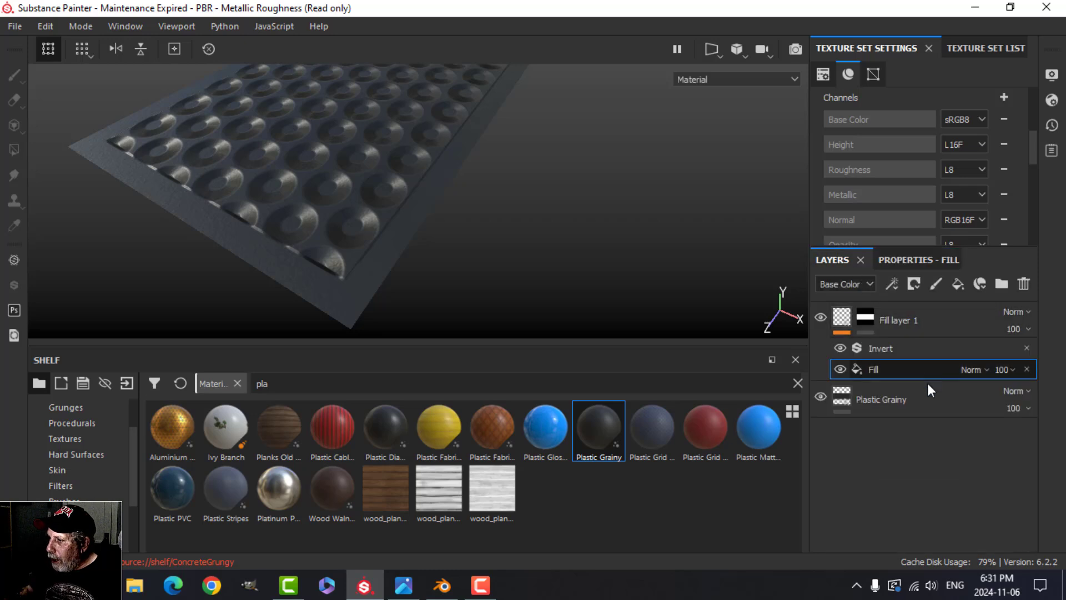
left_click(840, 348)
left_click(839, 347)
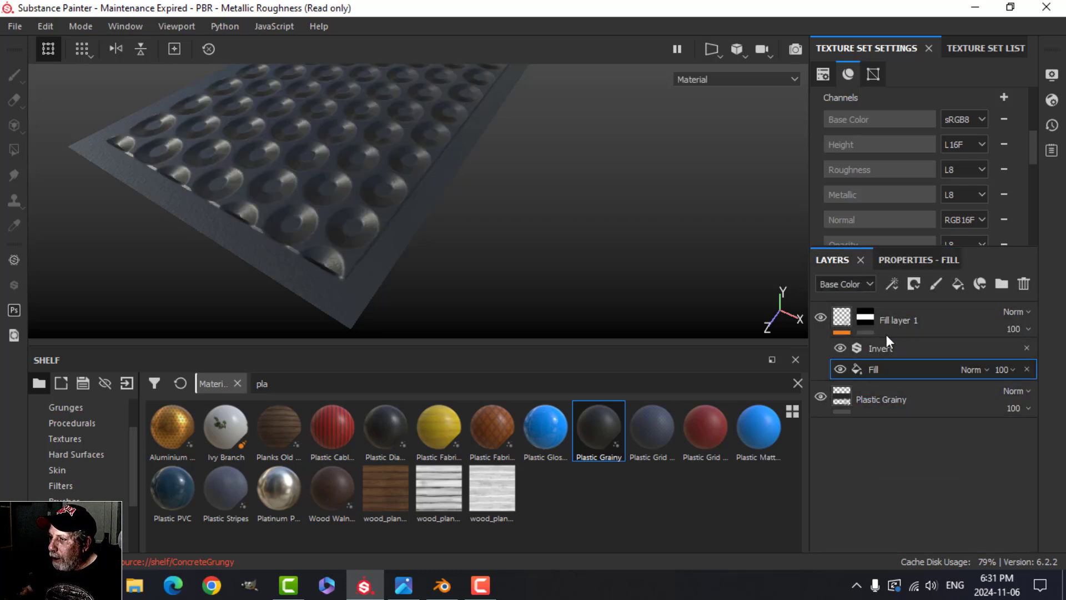
- Add a new fill layer above Fill layer 1 and disable its color, height, rough, metal and nrm channels
left_click(848, 314)
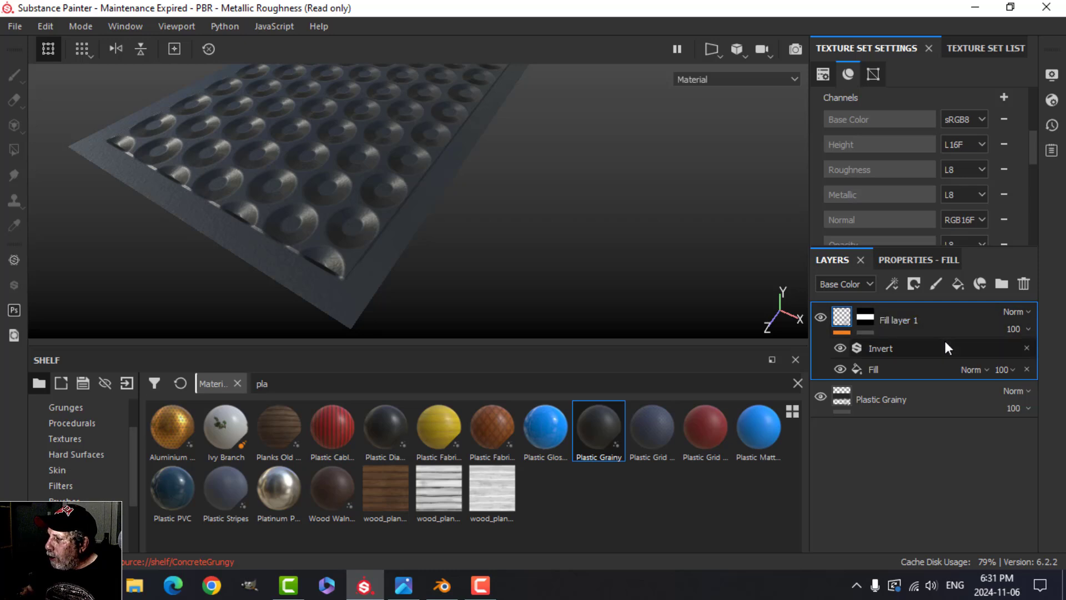
left_click(957, 285)
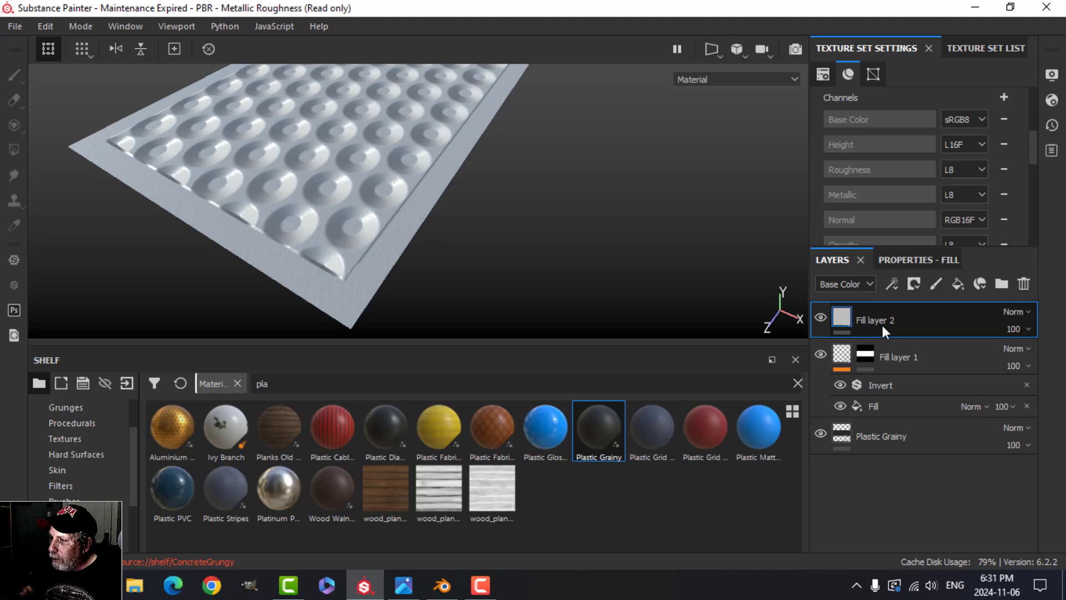
left_click(904, 261)
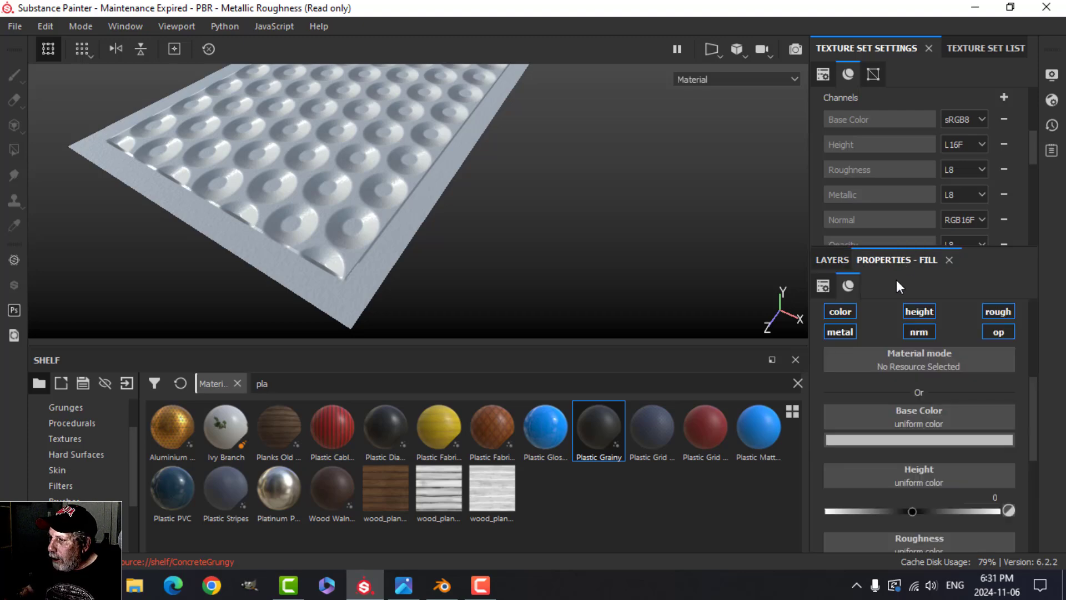
left_click(920, 308)
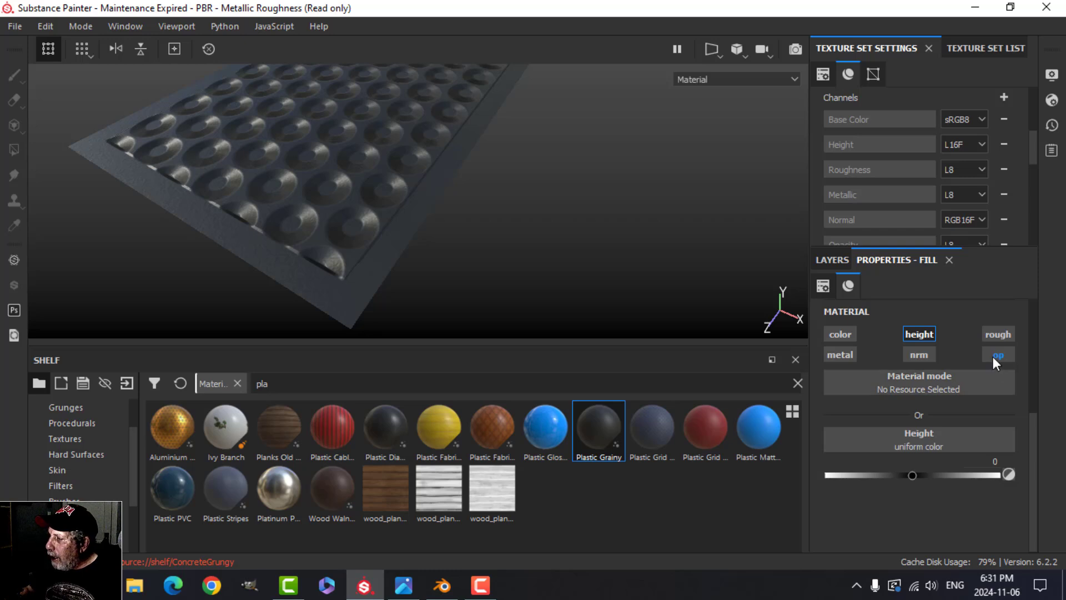
left_click(920, 334)
left_click(833, 260)
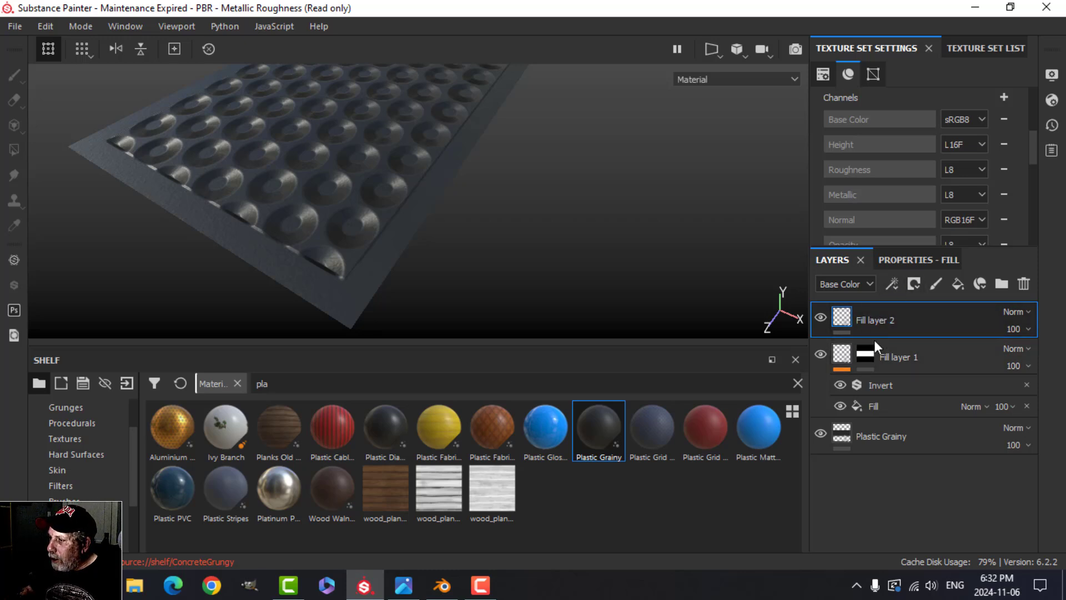
- Add a mask to Fill layer 2 and paste a copy of Fill layer 1's mask into it
left_click(915, 284)
left_click(937, 319)
right_click(868, 352)
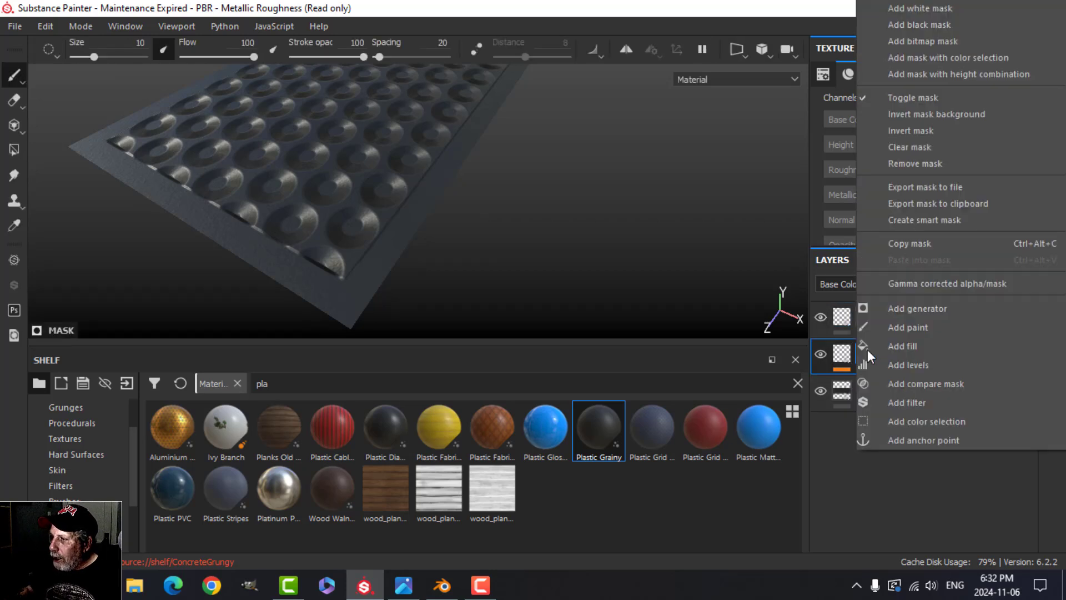
left_click(921, 242)
left_click(863, 316)
right_click(863, 315)
left_click(917, 261)
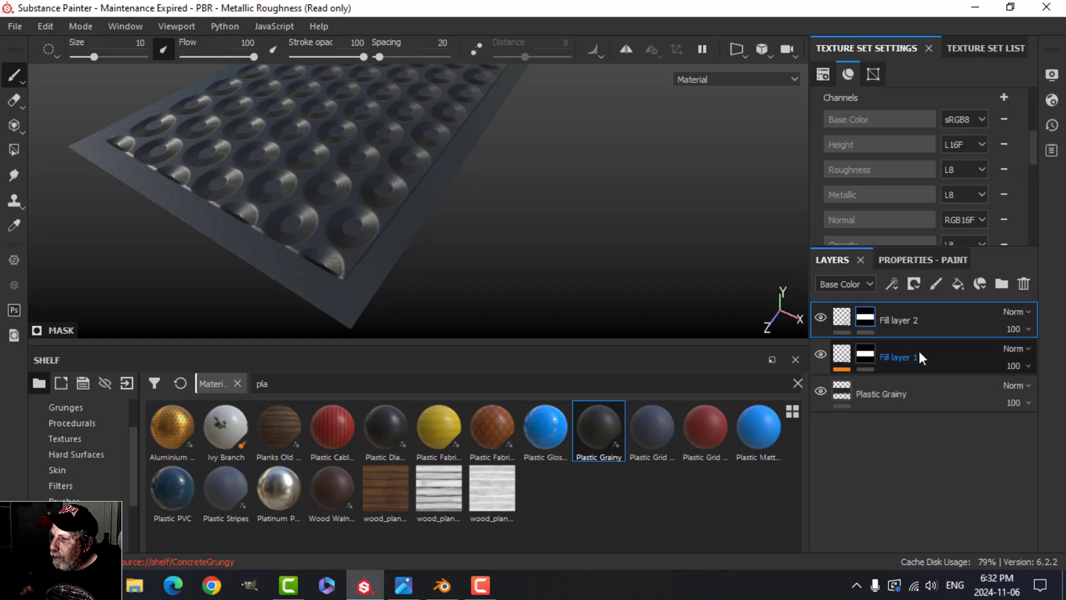
- Add a fill effect to Fill layer 2's content, limit it to the opacity channel and assign the Circles texture to that channel
left_click(842, 316)
left_click(894, 284)
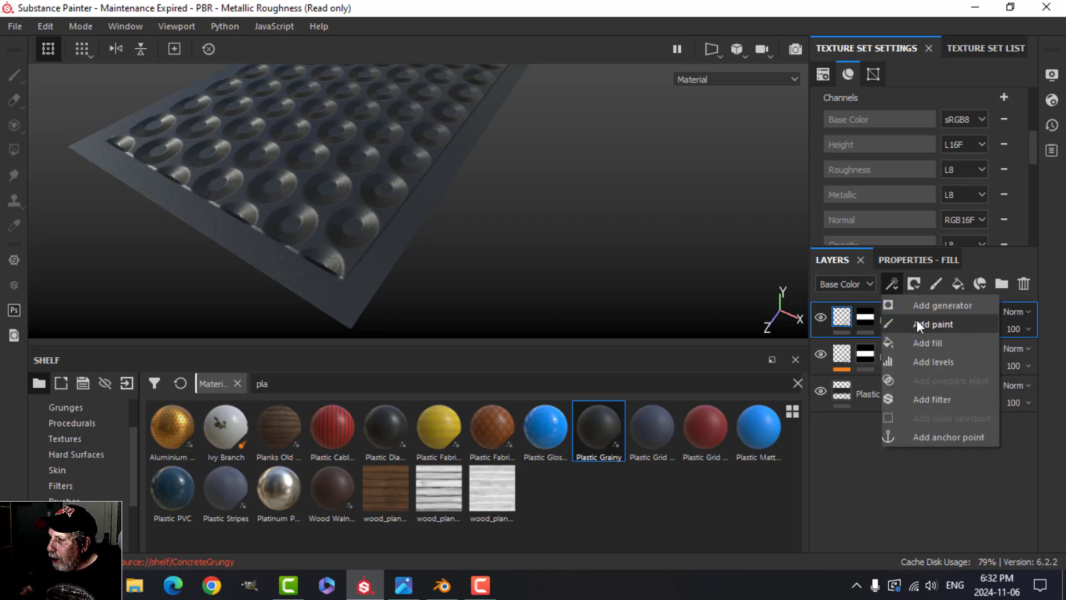
left_click(932, 344)
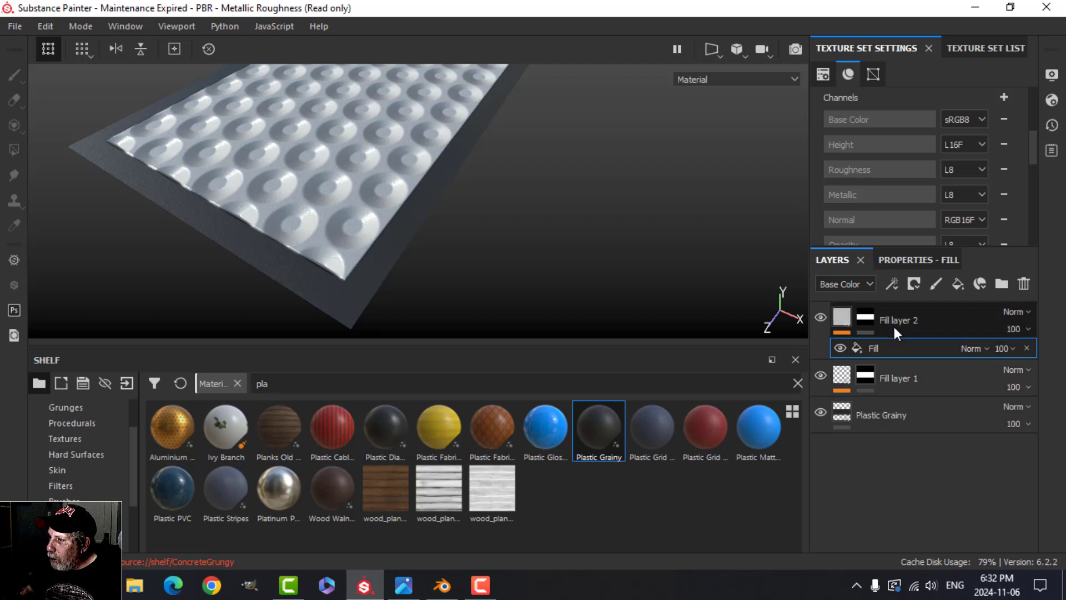
left_click(903, 261)
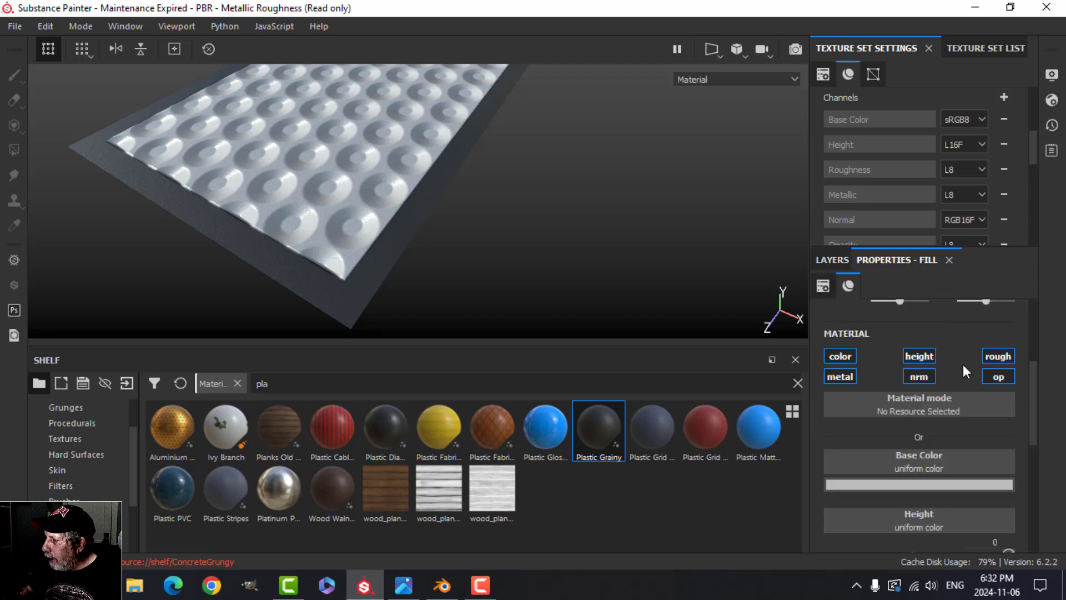
left_click(999, 376)
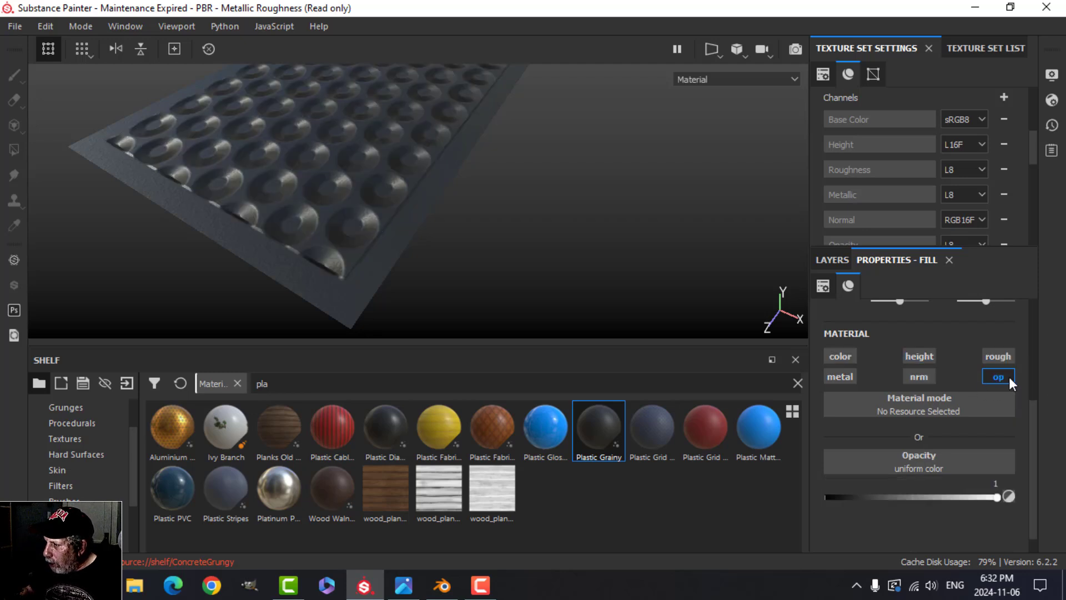
left_click(924, 462)
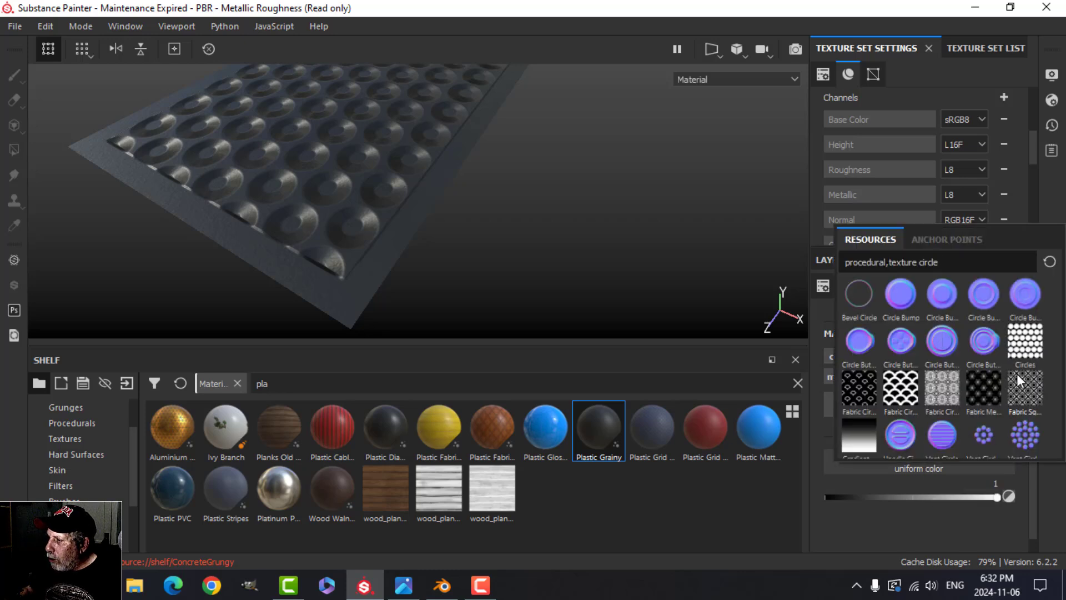
left_click(1024, 353)
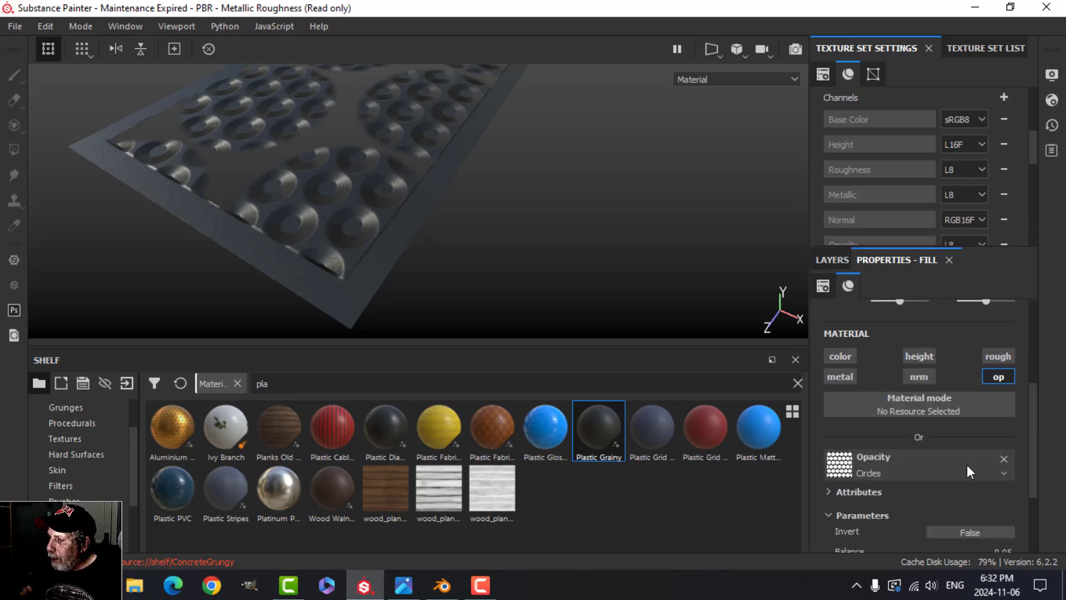
- Set the opacity Circles texture to a balance of 0.65, a contrast of 0.95 and a tile value of 12
scroll(967, 465, "down", 3)
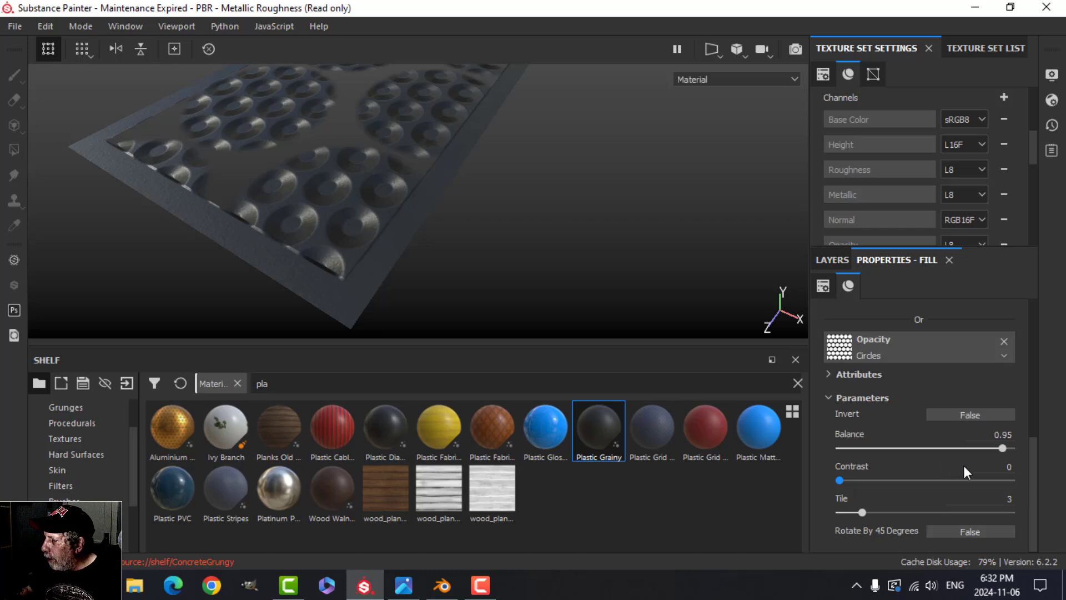
left_click(989, 431)
type(".65")
key("Return")
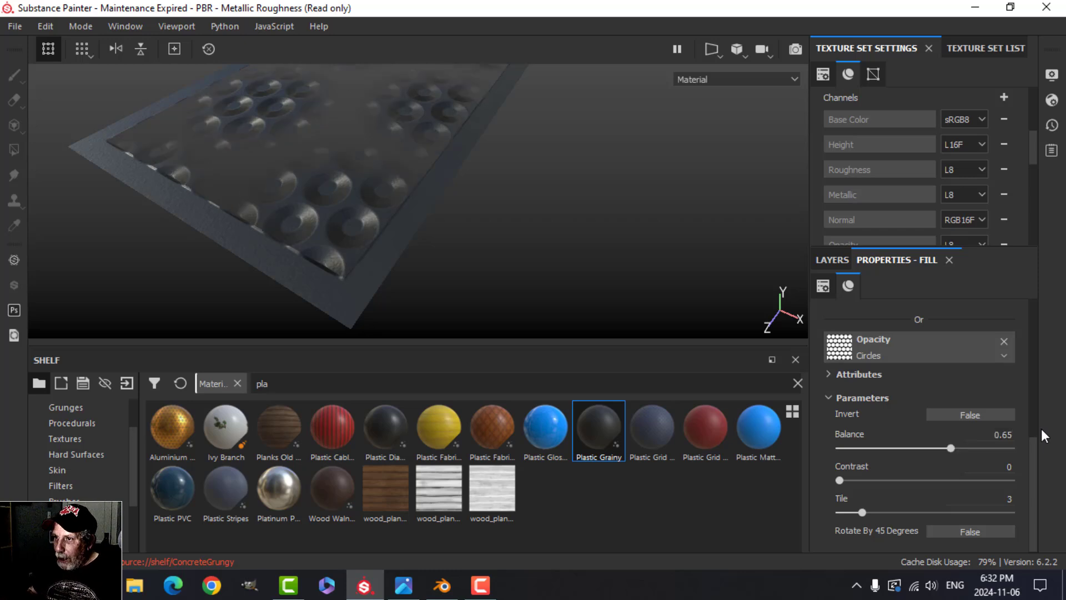
left_click(998, 469)
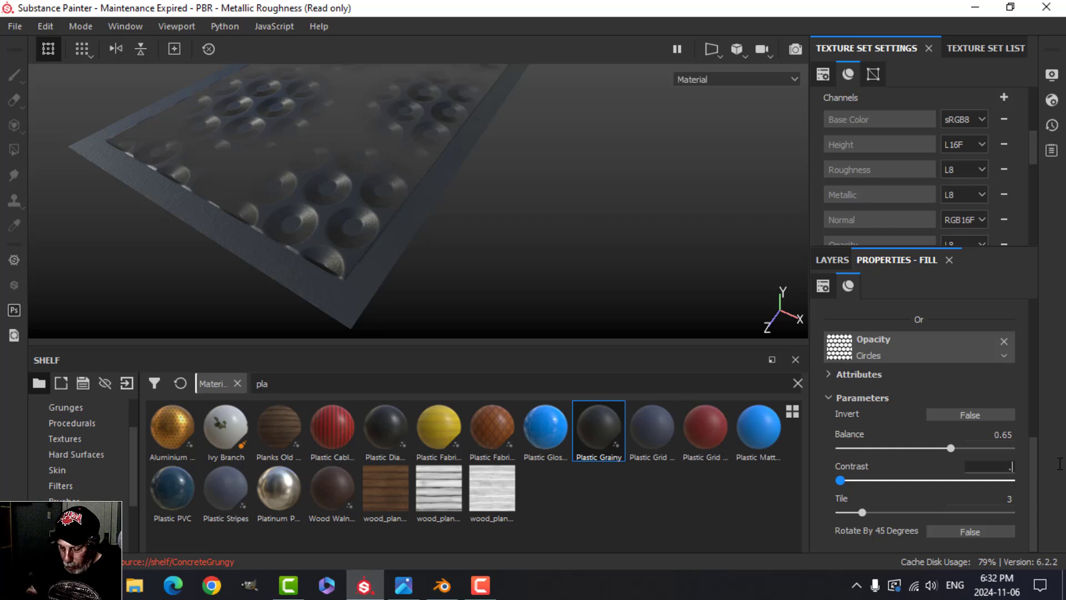
type(".95")
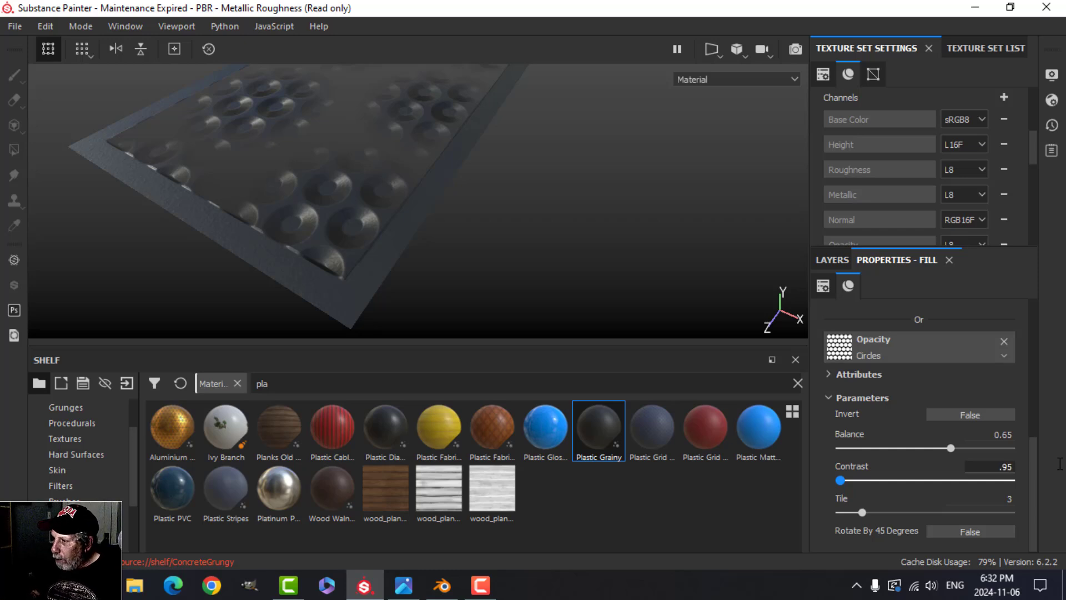
key("Return")
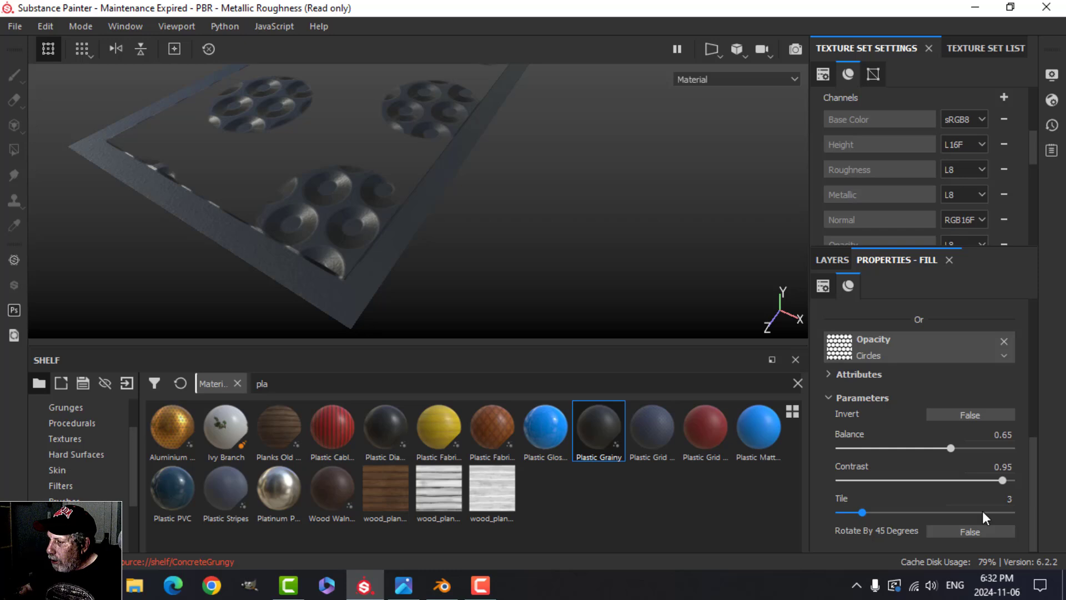
left_click(994, 501)
type("12")
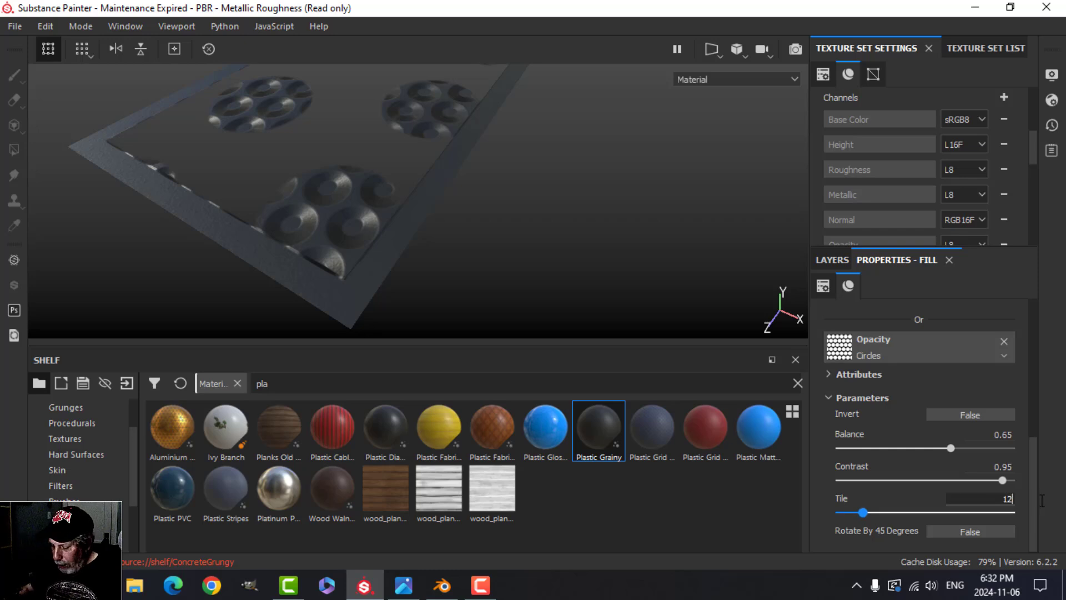
key("Return")
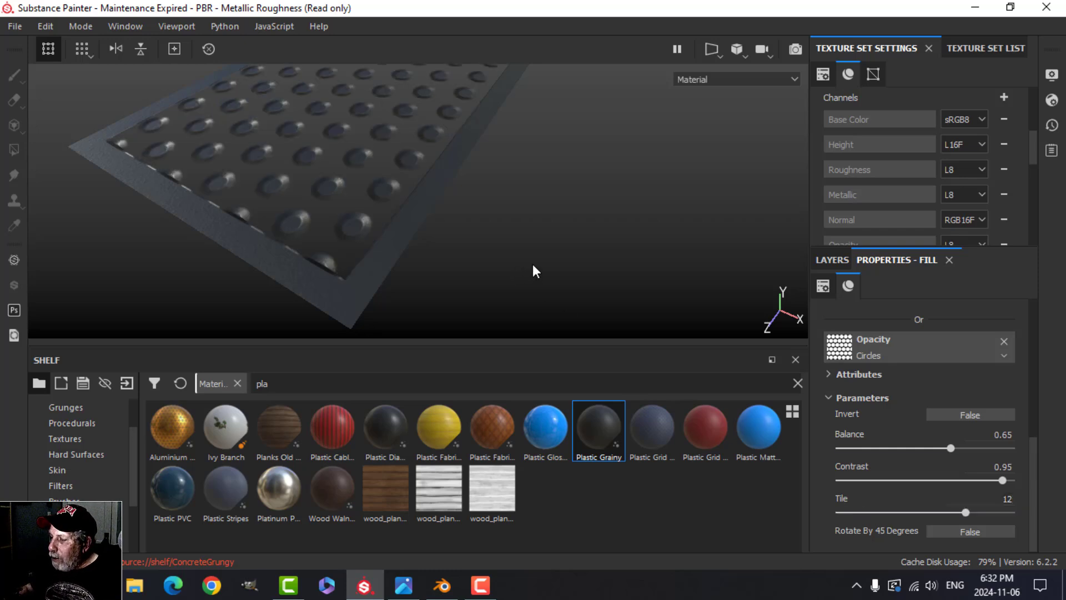
- Invert the opacity Circles texture on Fill layer 2 so that the circles become the holes in the grate
mouse_move(531, 202)
left_mouse_down("alt")
mouse_move(506, 219)
mouse_move(497, 209)
mouse_move(581, 257)
left_mouse_up("alt")
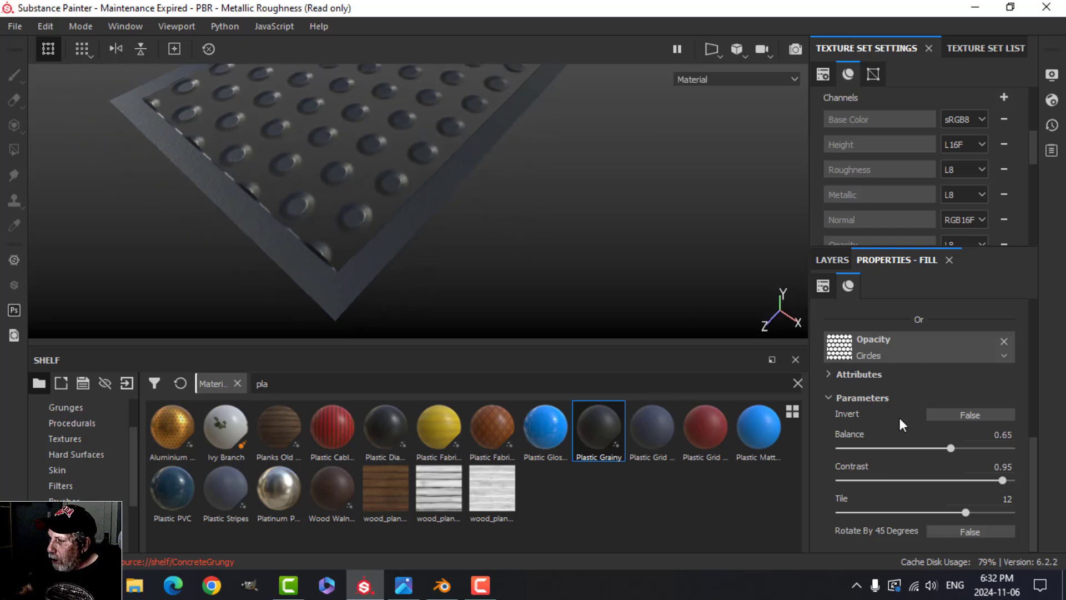
left_click(945, 412)
left_click_drag(505, 245, 455, 264, "alt")
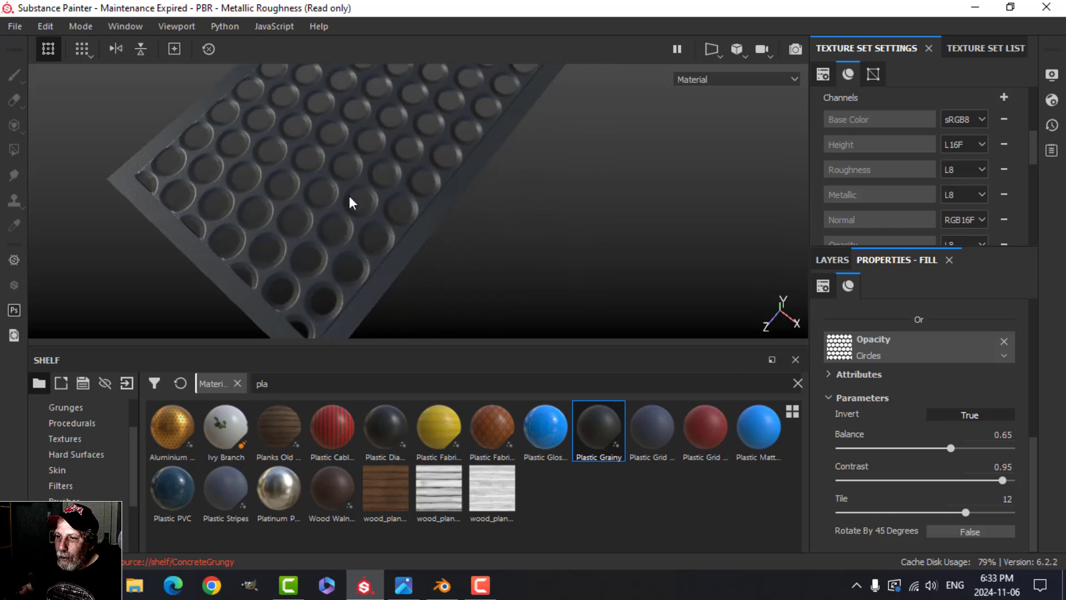
- Compare the grate with Fill layer 1's height channel disabled and enabled
left_click(831, 259)
left_click(844, 377)
left_click(844, 378)
left_click(909, 261)
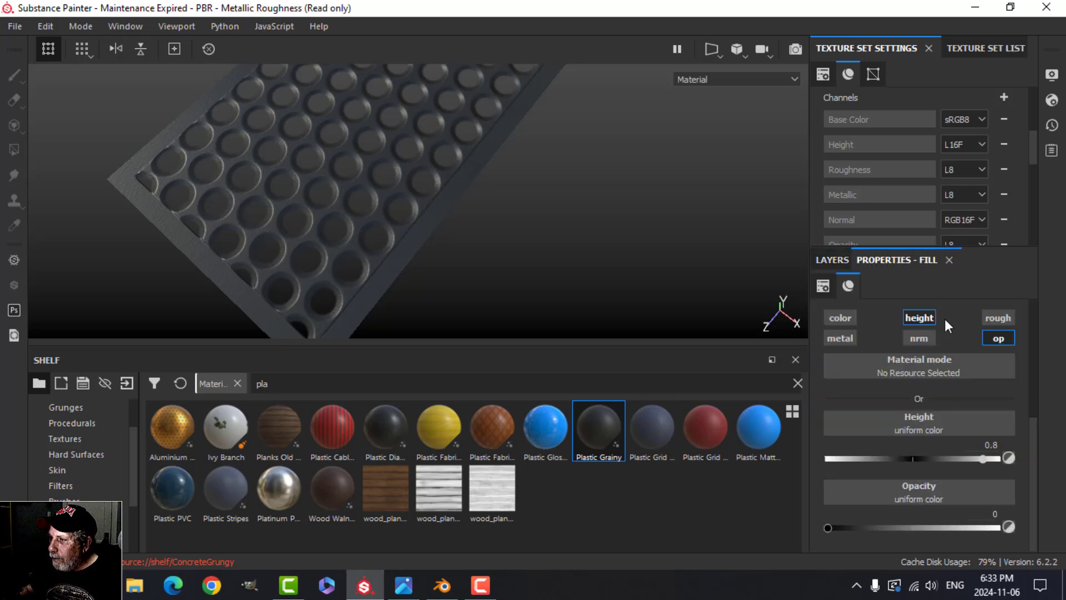
left_click(923, 318)
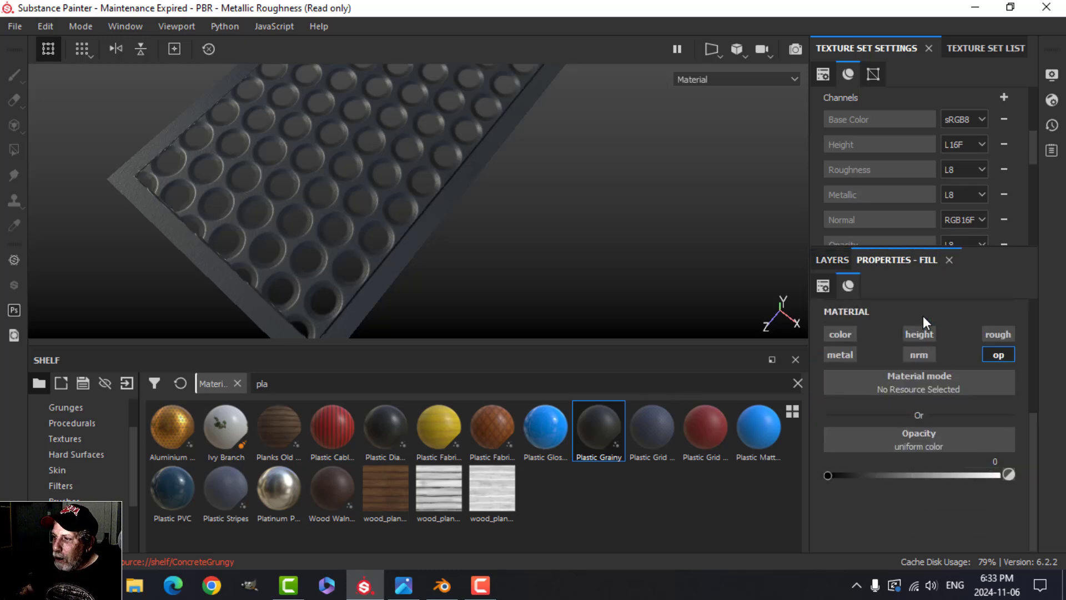
key("f")
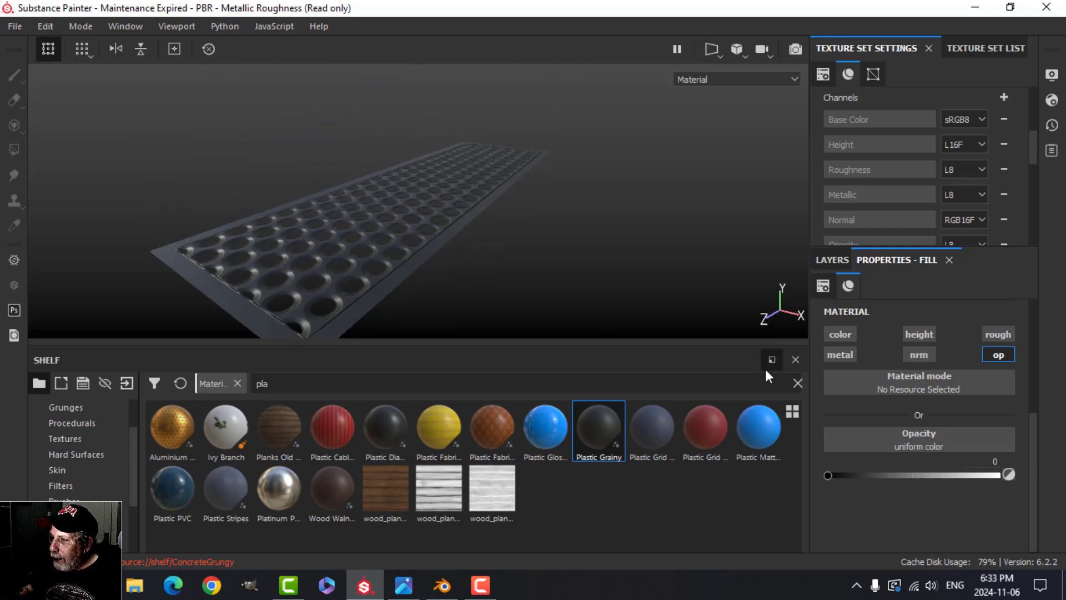
left_click(917, 333)
- Set Fill layer 1's uniform height to about 0.77
left_click_drag(984, 474, 953, 456)
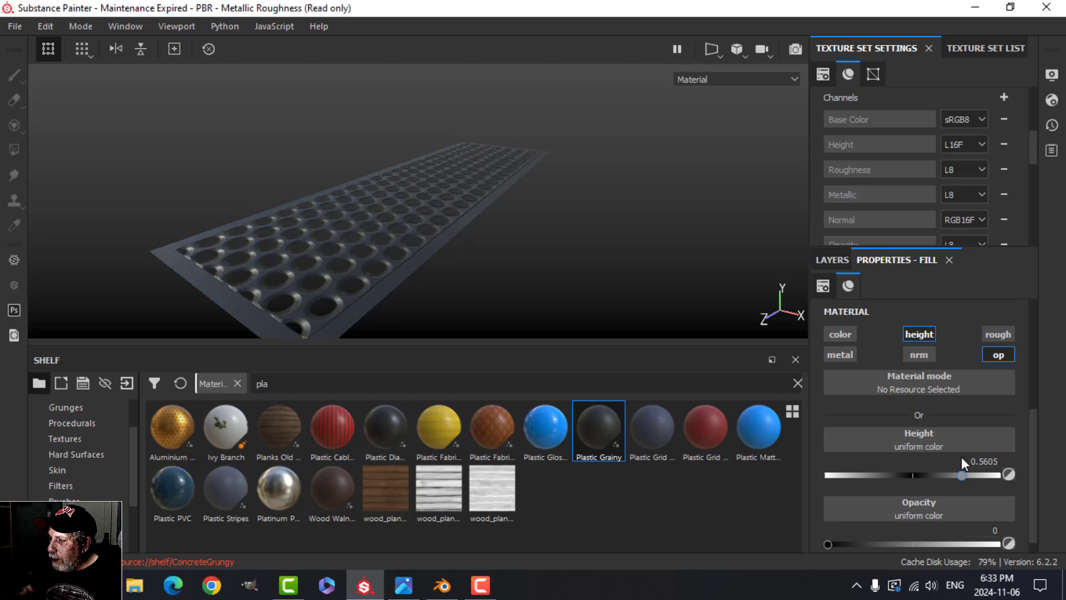
left_click_drag(978, 456, 979, 456)
left_click_drag(478, 278, 447, 295, "alt")
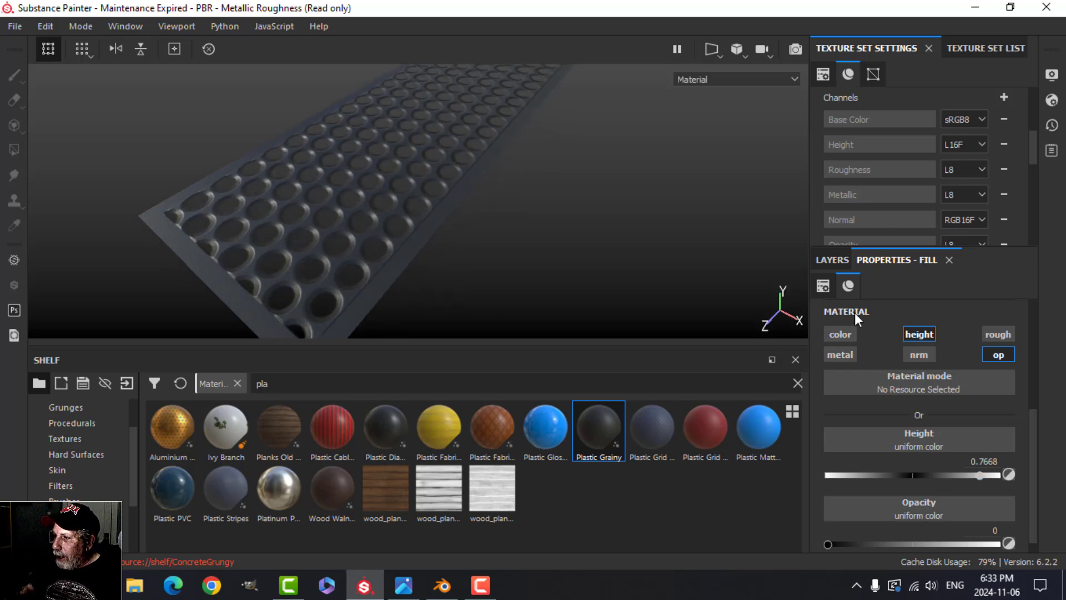
- Hide the Invert filter on Fill layer 1
left_click(831, 260)
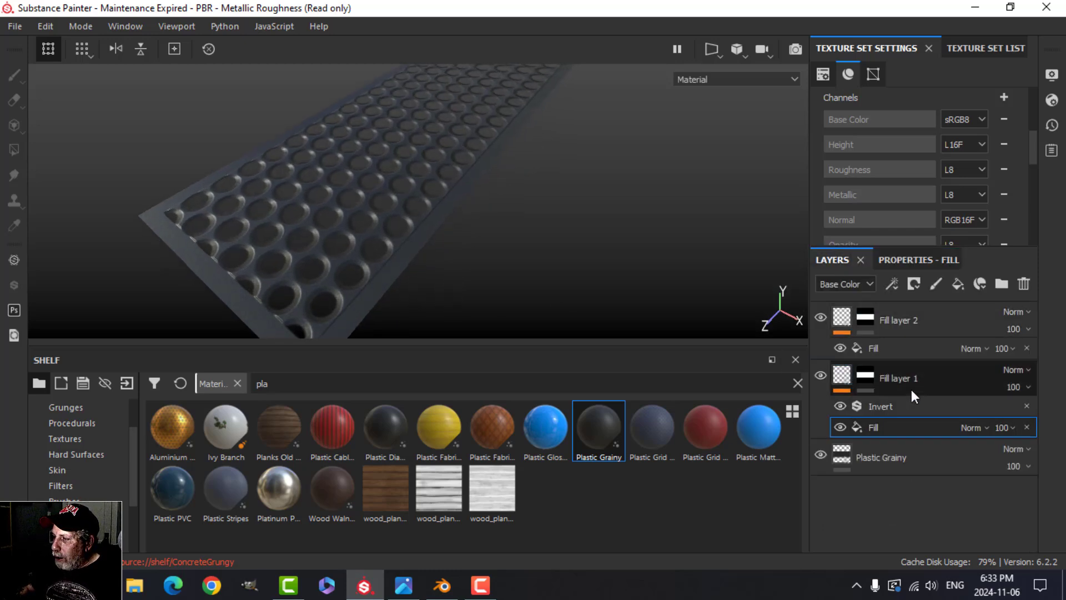
left_click(841, 405)
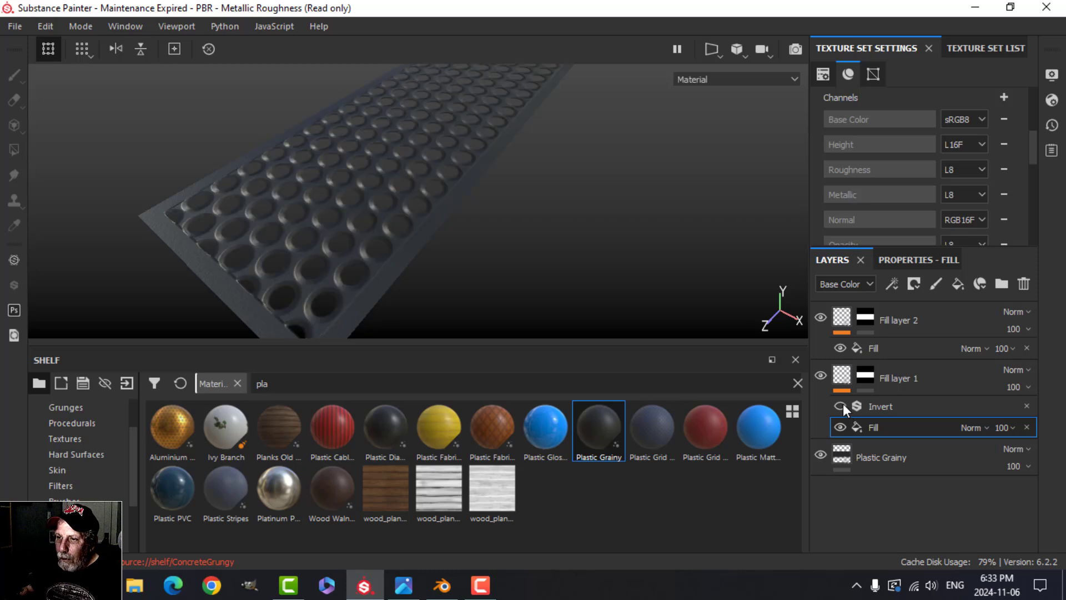
left_click_drag(396, 261, 430, 257, "alt")
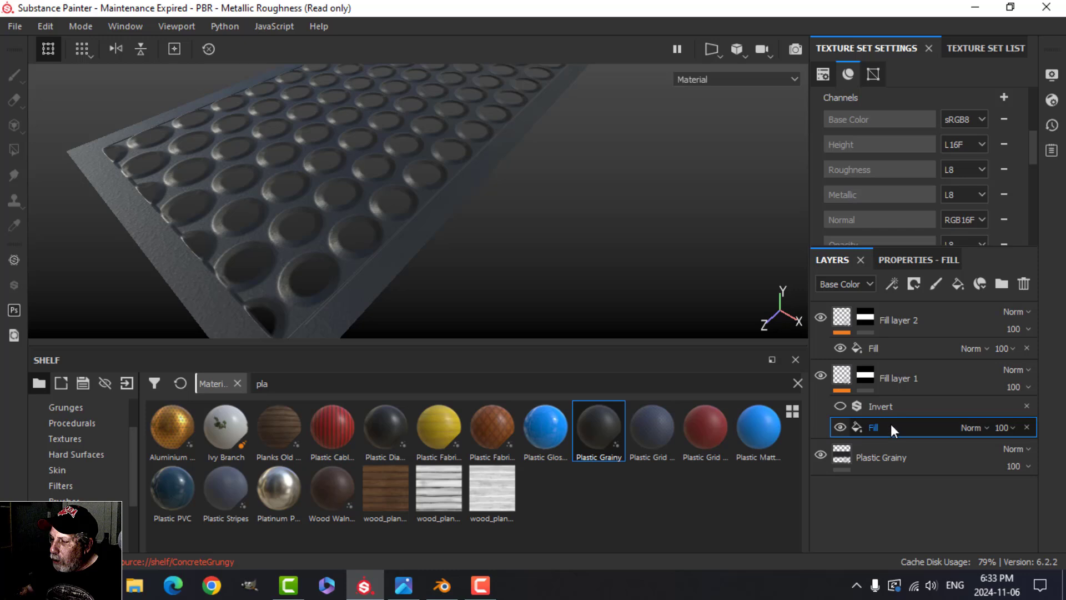
- Set the balance of the height Circles texture in Fill layer 1's fill effect to 0.65
left_click(917, 259)
left_click_drag(403, 252, 431, 258, "alt")
scroll(910, 509, "down", 2)
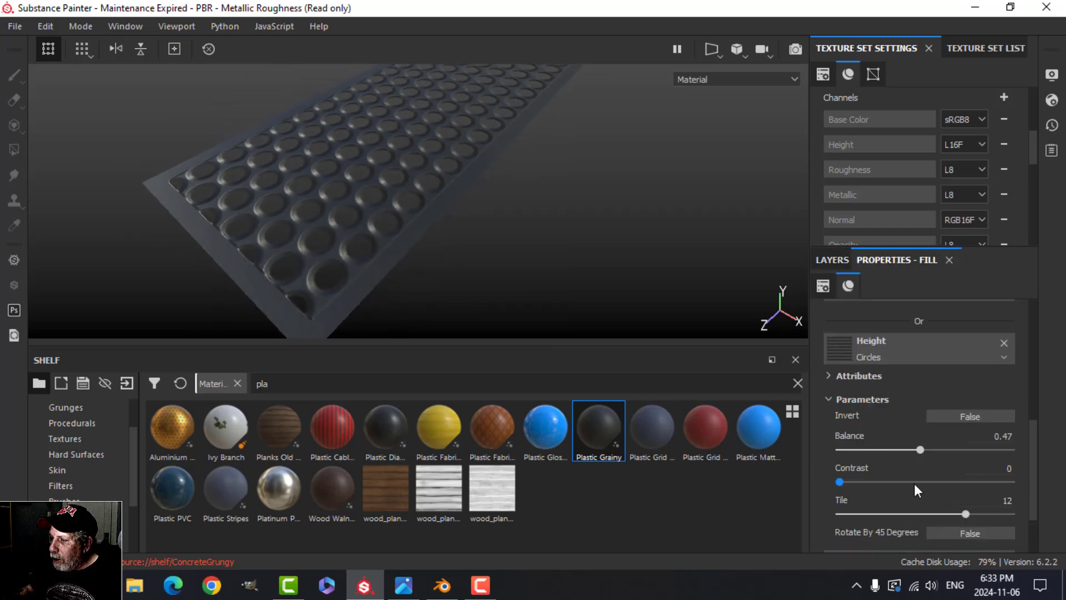
left_click_drag(921, 451, 948, 448)
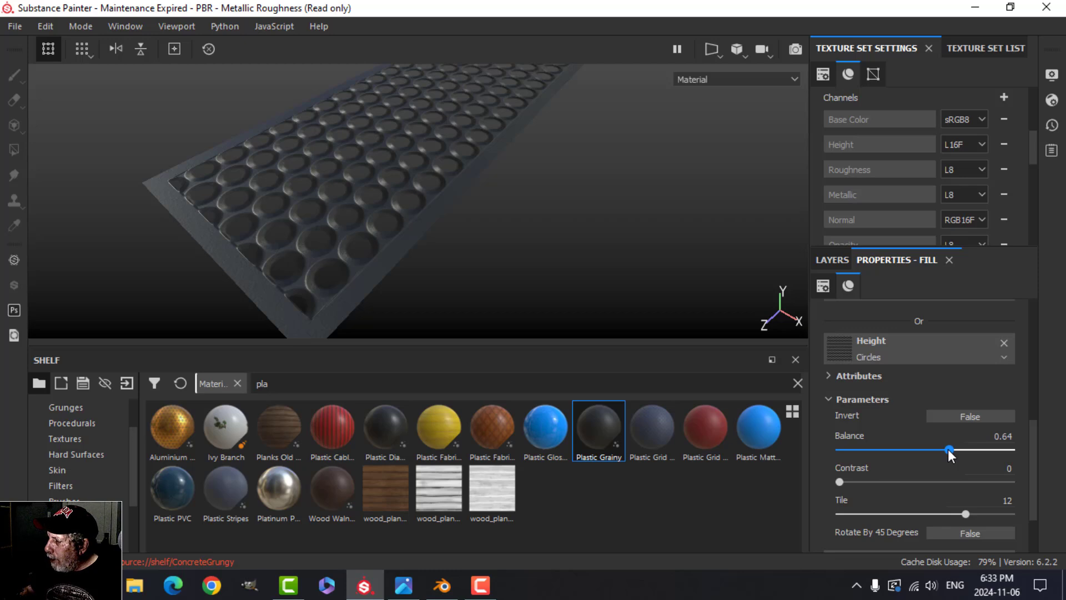
left_click_drag(948, 449, 951, 450)
left_click_drag(403, 294, 590, 226, "alt")
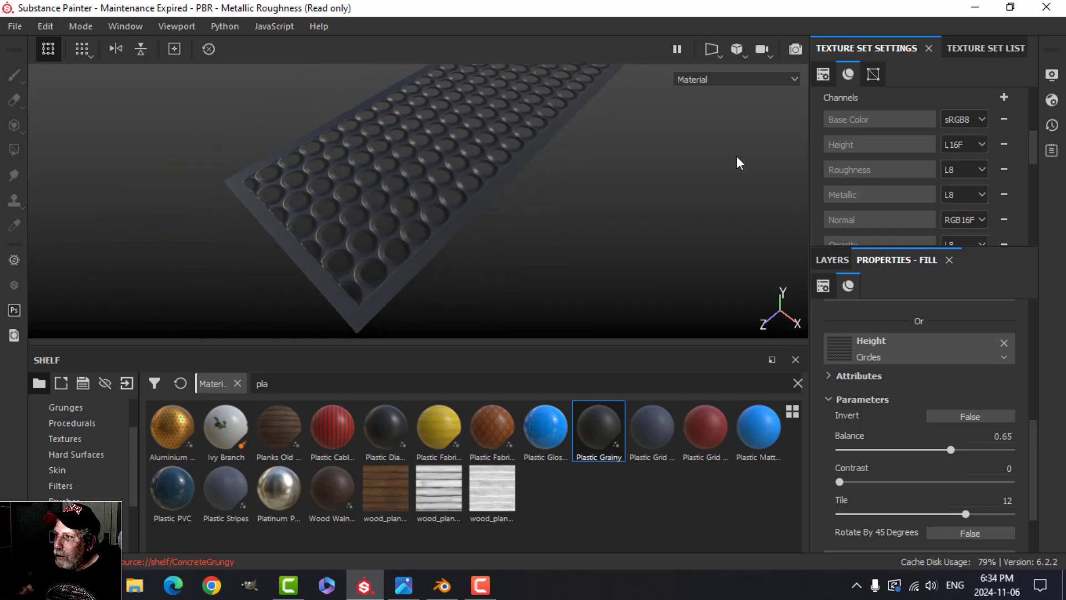
- Inspect the grate's holes against the environment background at 100 opacity, and return the environment opacity to 0
left_click(1051, 74)
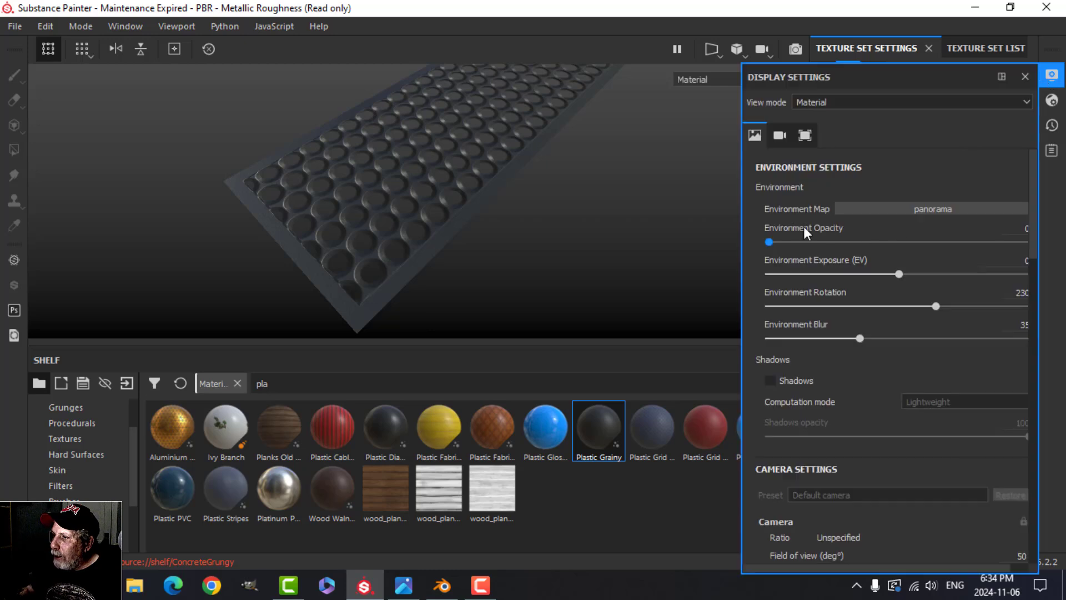
left_click_drag(768, 241, 1035, 238)
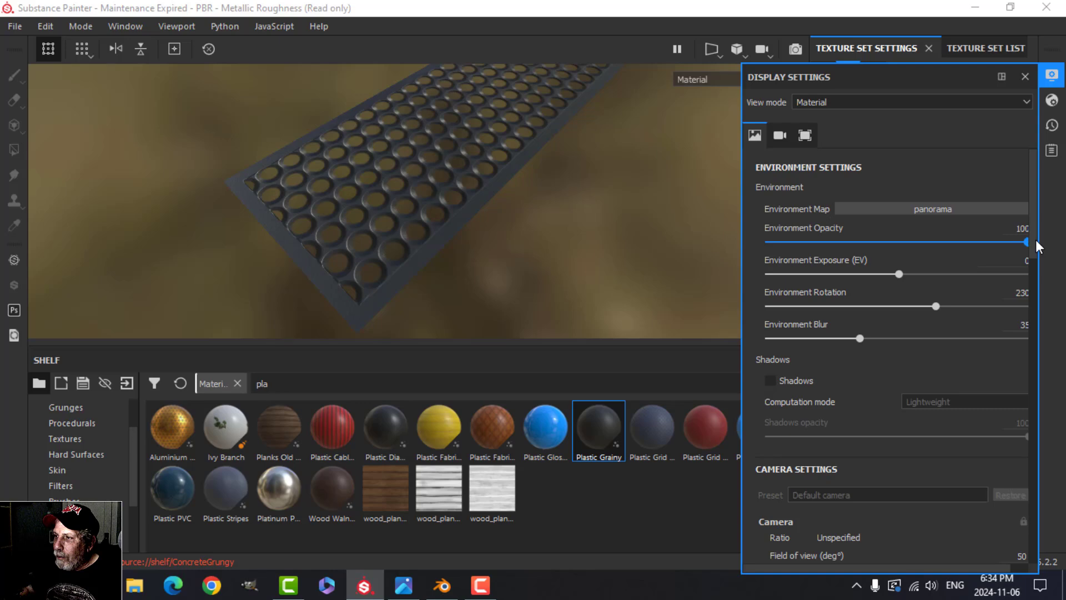
left_click_drag(496, 189, 533, 184, "alt")
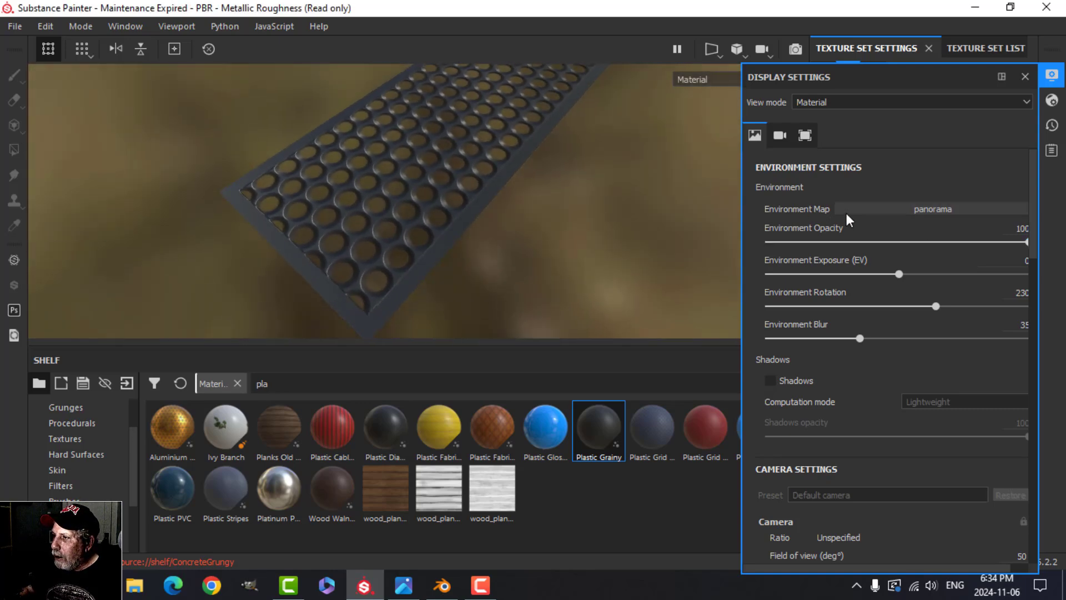
left_click_drag(1028, 241, 742, 249)
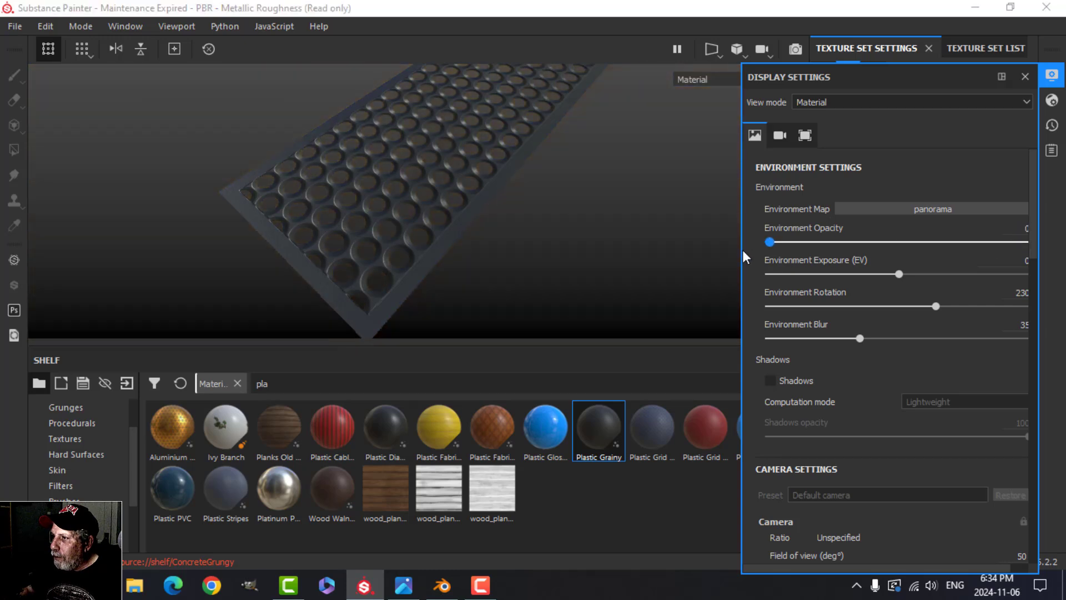
left_click(1048, 78)
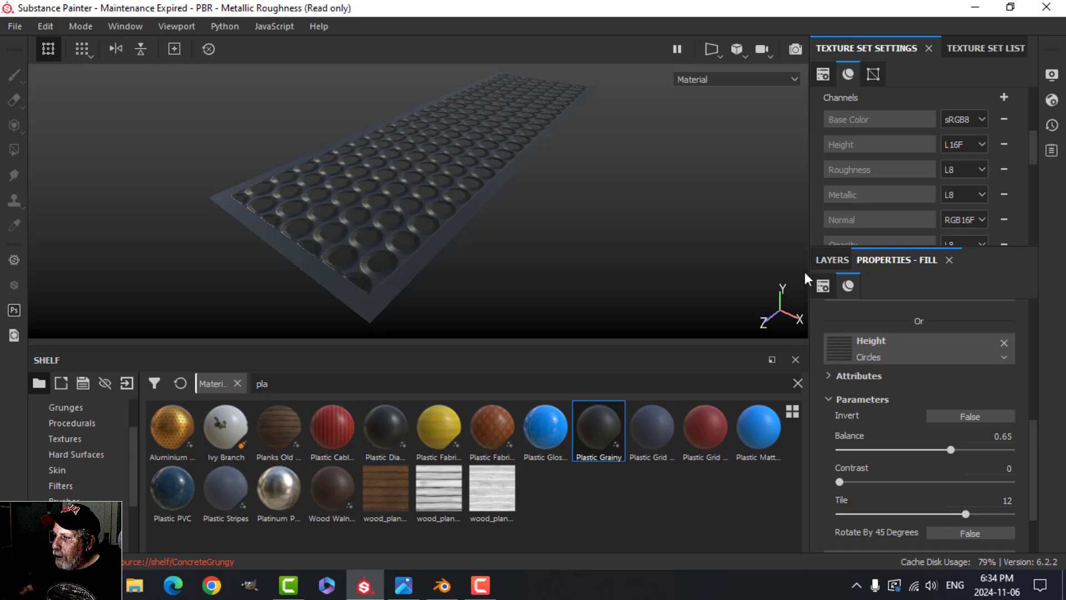
- Set the balance to 0.71 and the contrast to 1 for the opacity Circles texture in Fill layer 2's fill effect
left_click(832, 260)
left_click(861, 352)
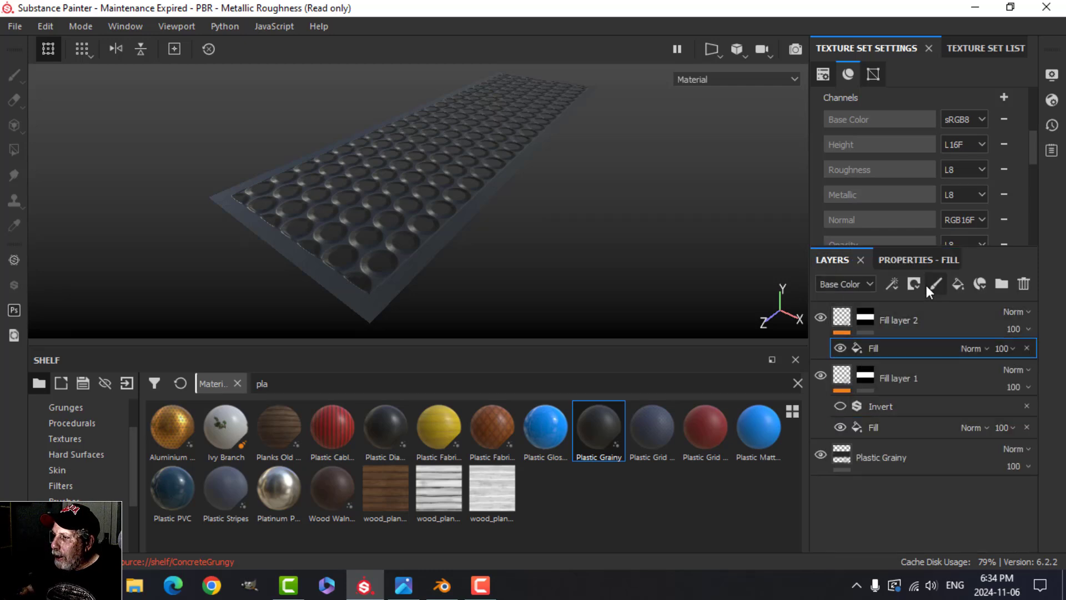
left_click(919, 260)
scroll(908, 467, "down", 3)
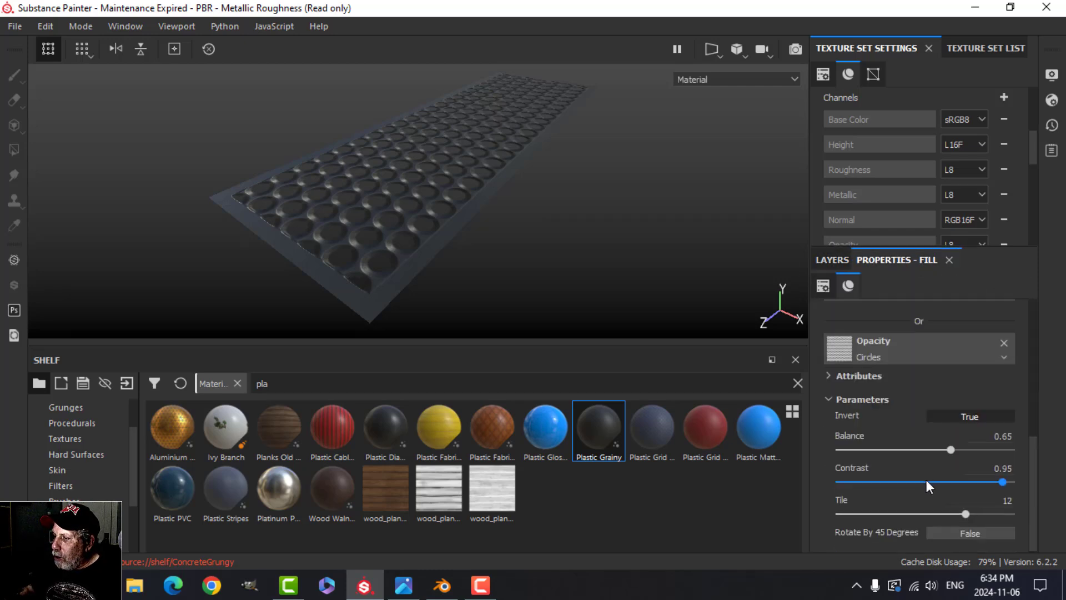
scroll(477, 303, "up", 3)
scroll(503, 288, "up", 1)
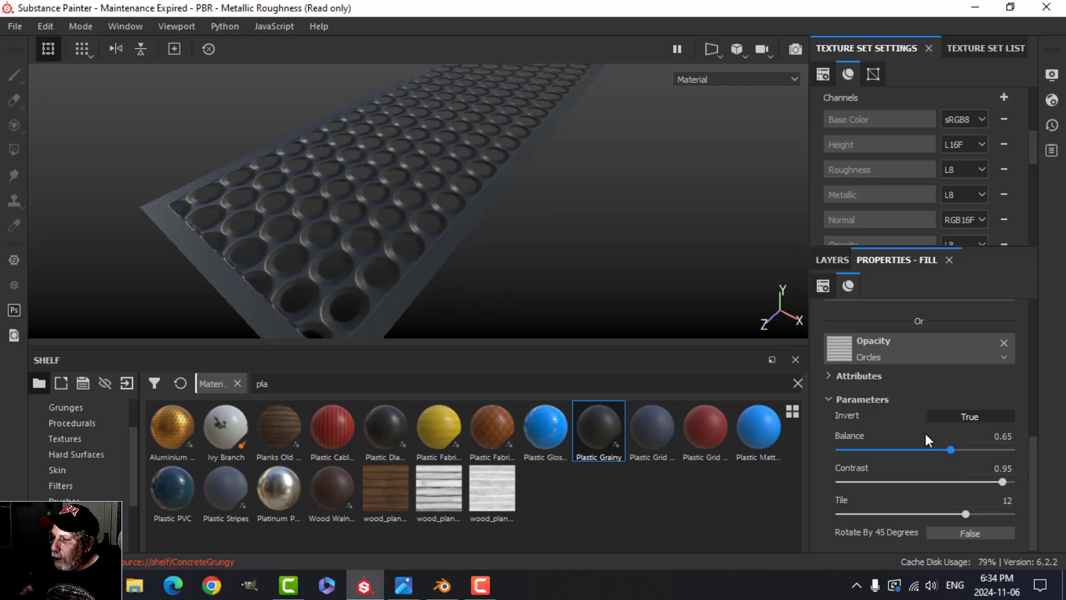
mouse_move(950, 446)
left_mouse_down()
mouse_move(982, 441)
mouse_move(898, 447)
mouse_move(959, 430)
left_mouse_up()
left_click_drag(1001, 482, 899, 487)
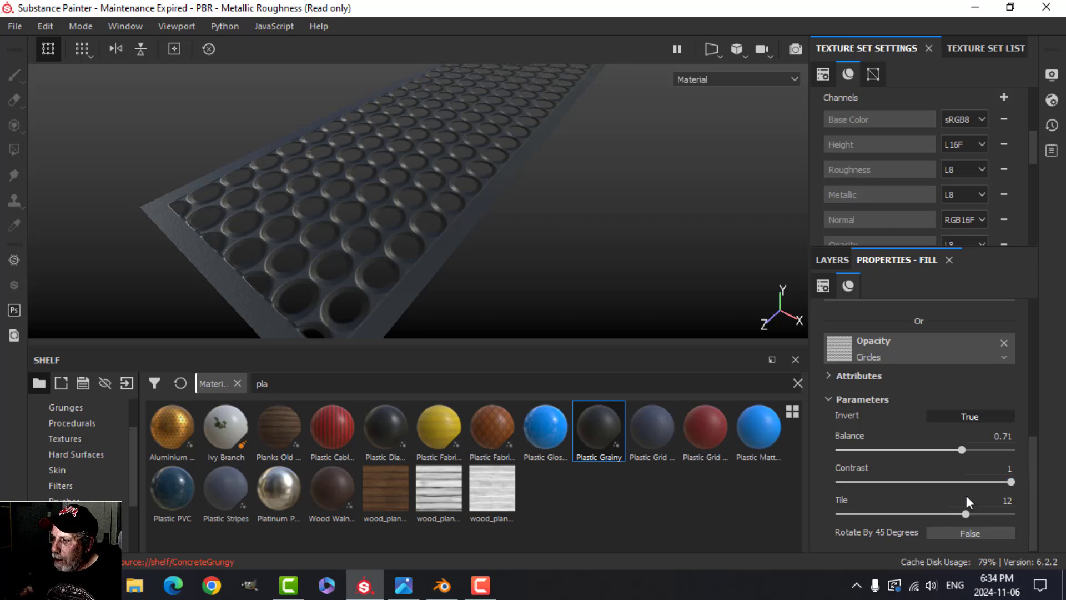
mouse_move(453, 264)
left_mouse_down("alt")
mouse_move(409, 261)
mouse_move(449, 278)
mouse_move(452, 262)
mouse_move(428, 252)
mouse_move(467, 245)
mouse_move(474, 261)
left_mouse_up("alt")
middle_click_drag(473, 261, 518, 176, "alt")
left_click_drag(404, 253, 466, 216, "alt")
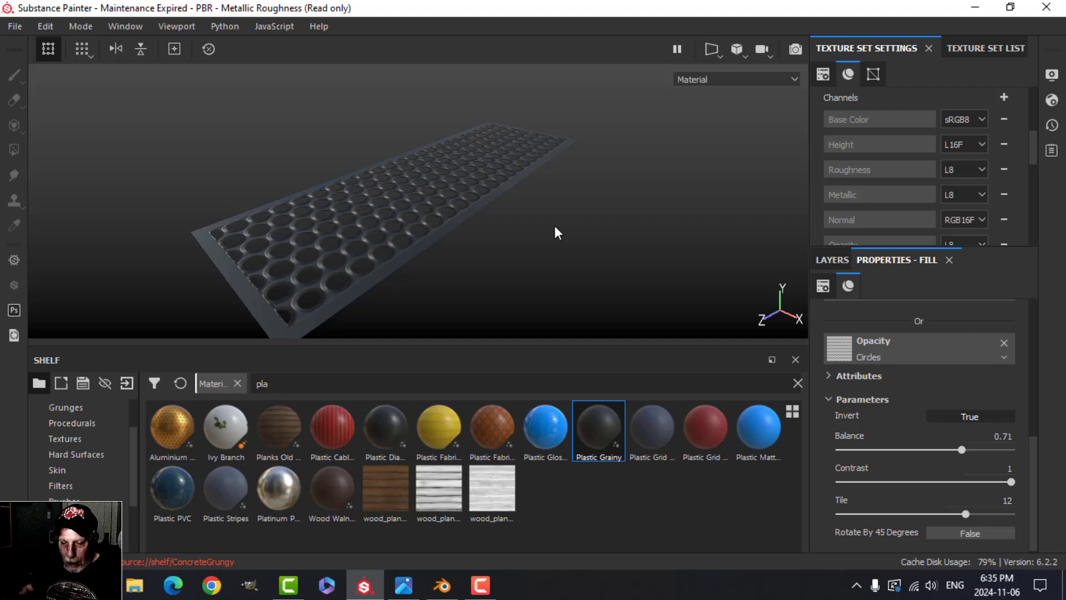
- Save the project as FloorPanelVideo in the VIDEO folder inside MORE BLACK MESA
left_click(15, 26)
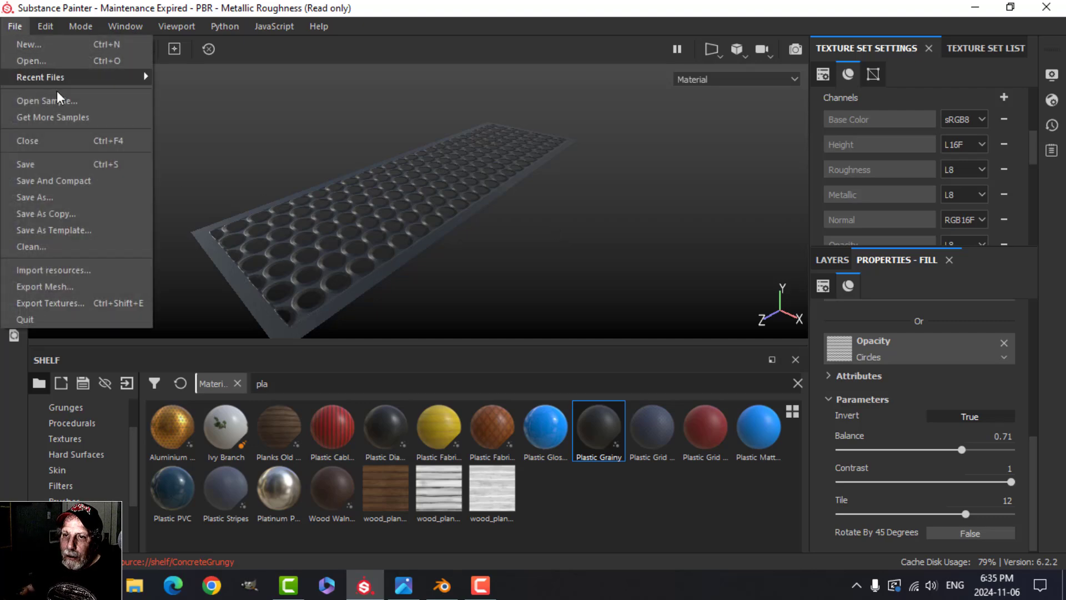
left_click(70, 201)
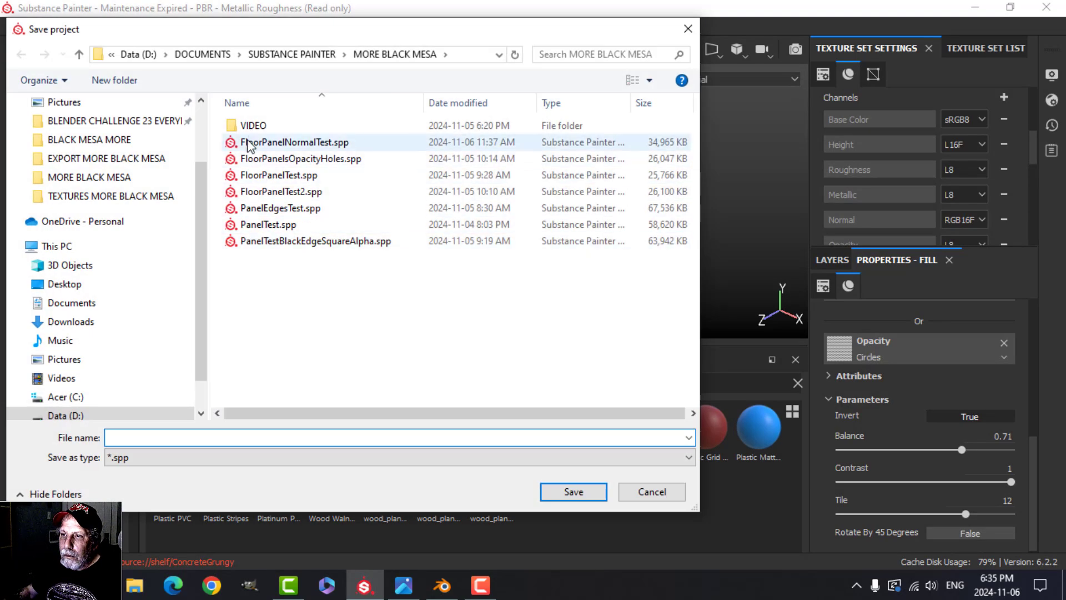
double_click(254, 126)
left_click(279, 439)
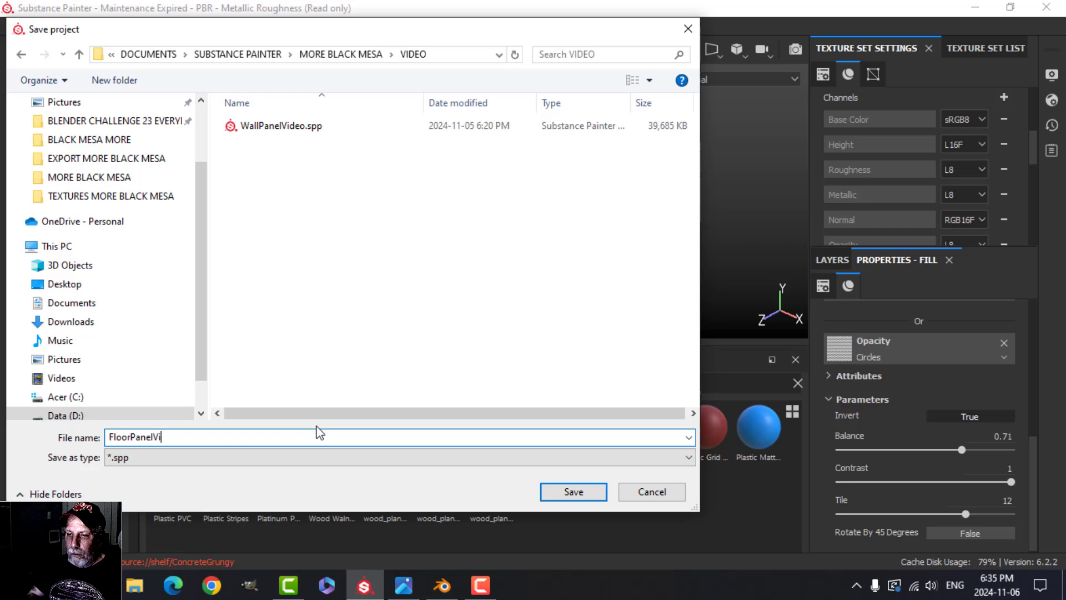
key("Return")
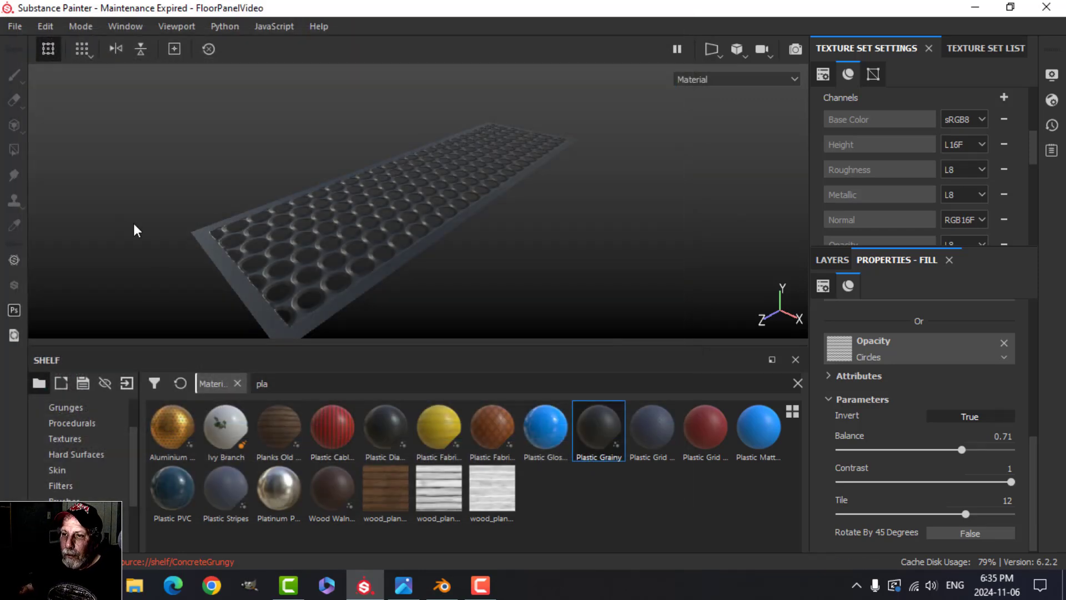
- Start a texture export, review the PBR Metallic Roughness Opacity preset's output maps, and choose it as the output template
left_click(17, 27)
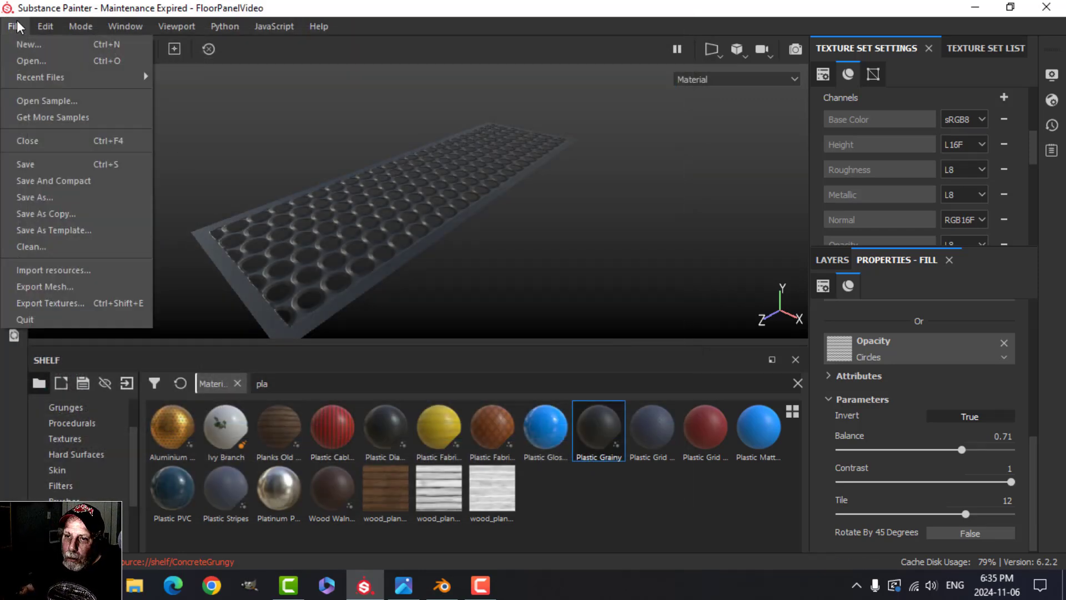
left_click(72, 304)
left_click(216, 49)
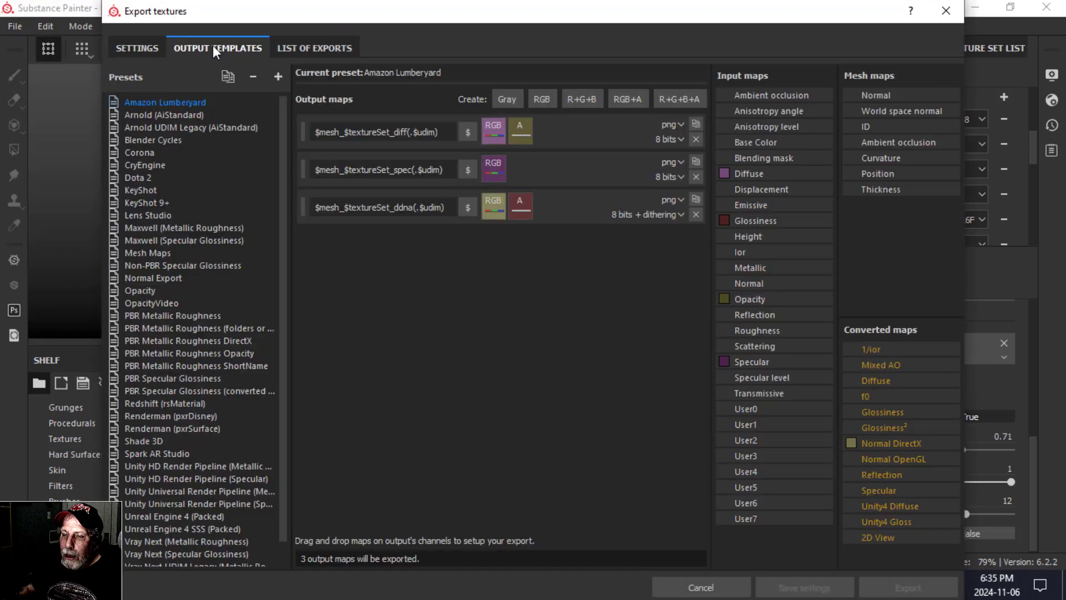
left_click(222, 353)
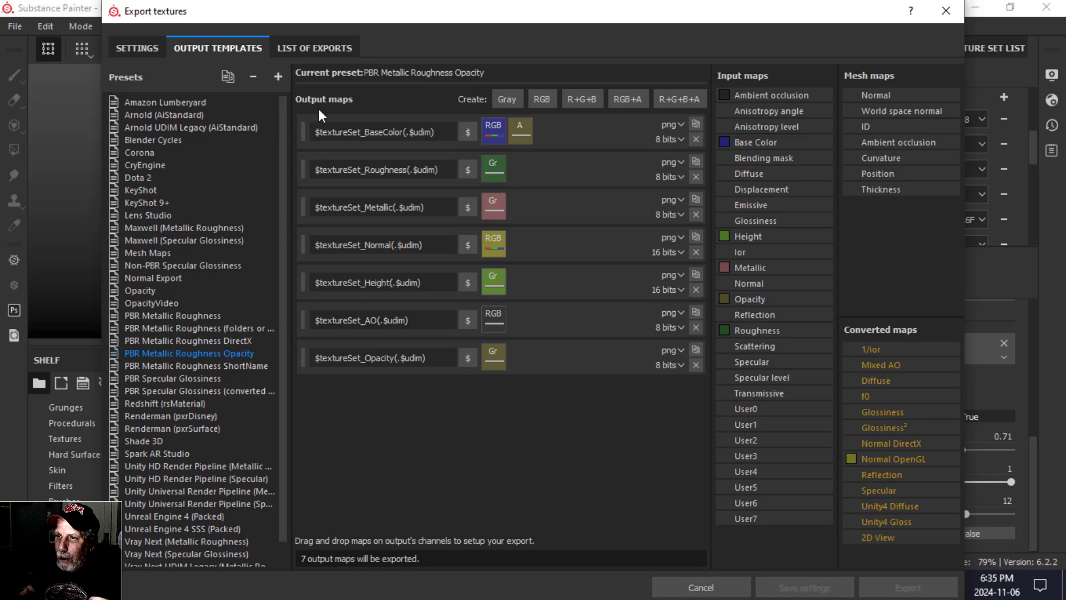
left_click(139, 49)
left_click(578, 135)
scroll(622, 216, "up", 5)
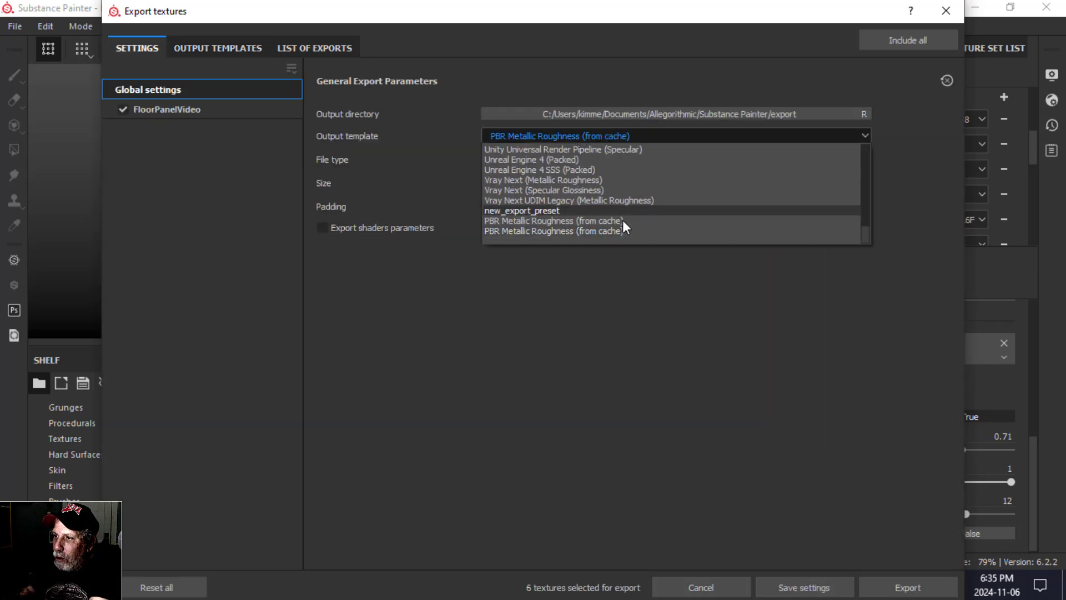
left_click(593, 148)
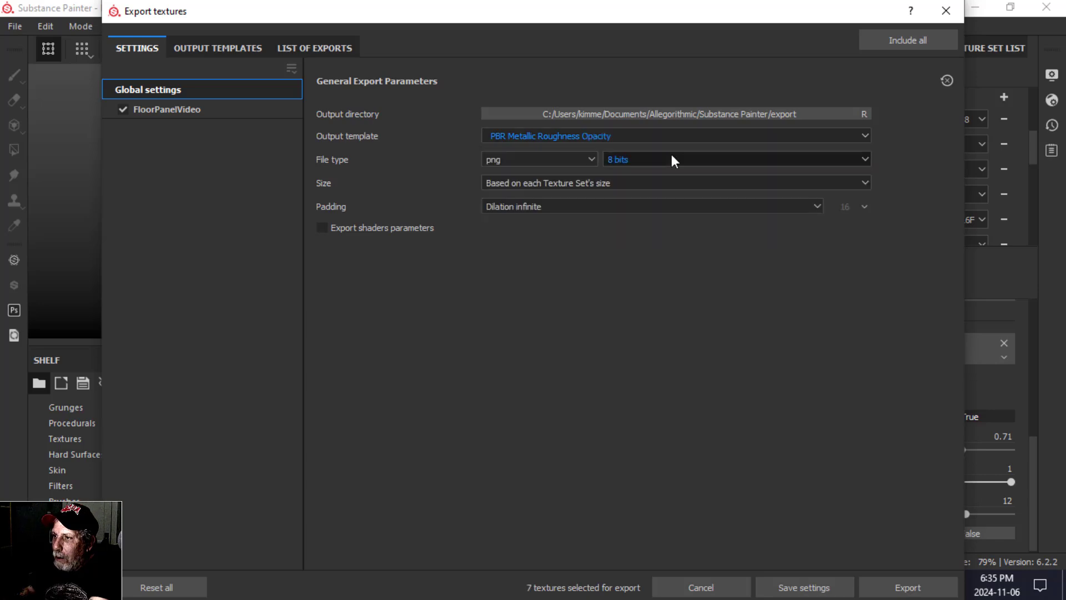
- Set the export's output directory to D:/DOCUMENTS/BLENDER/TEXTURES MORE BLACK MESA/VIDEO
left_click(631, 115)
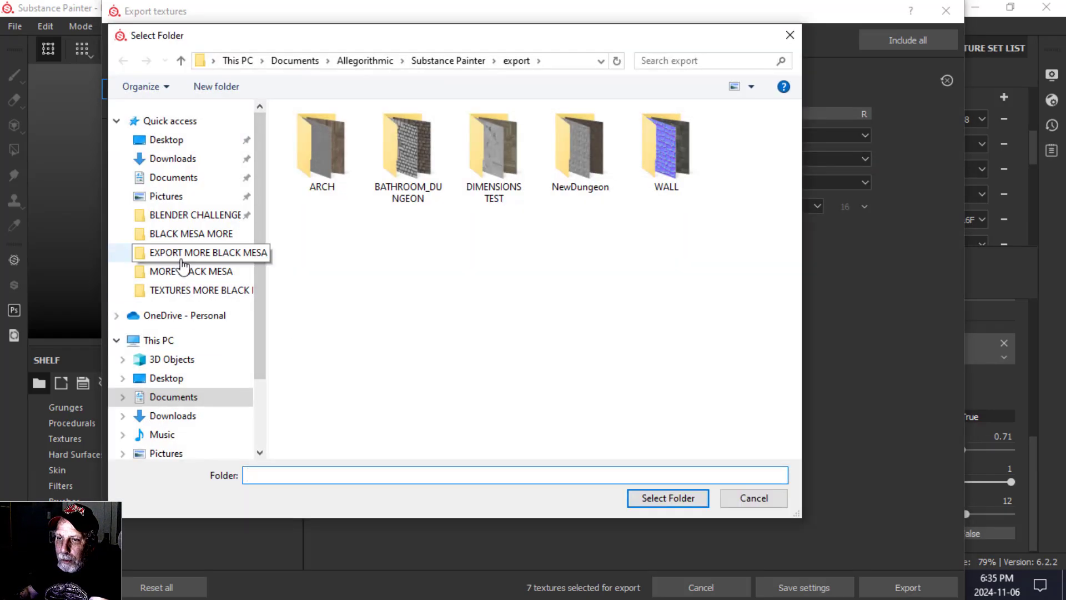
left_click(250, 253)
left_click(368, 61)
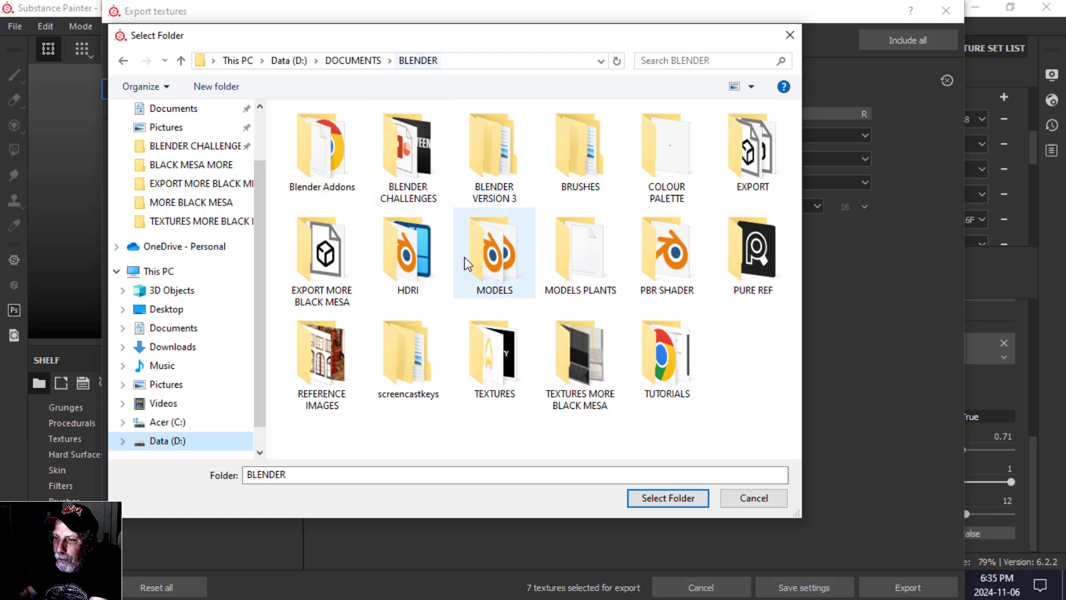
double_click(578, 366)
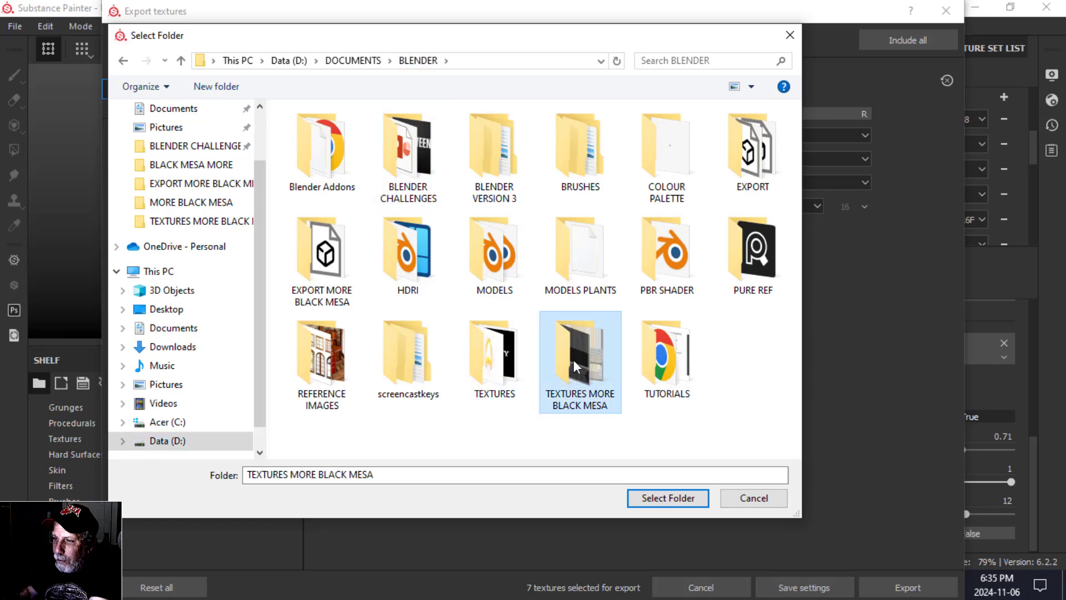
left_click(323, 158)
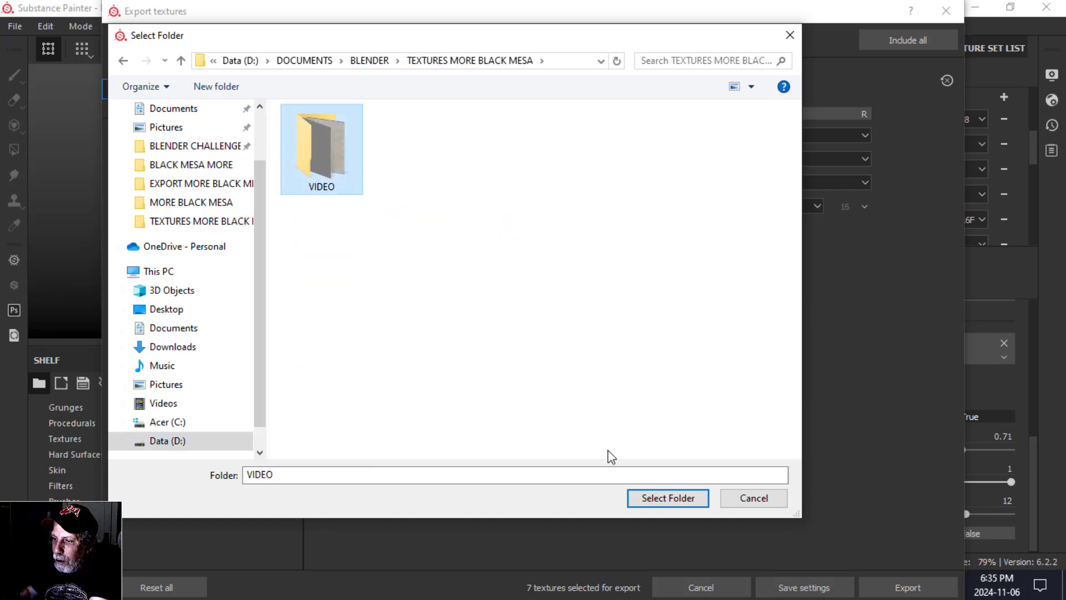
left_click(660, 500)
- Export the FloorPanelVideo textures as 8-bit png files and close the export dialog
left_click_drag(793, 15, 755, 36)
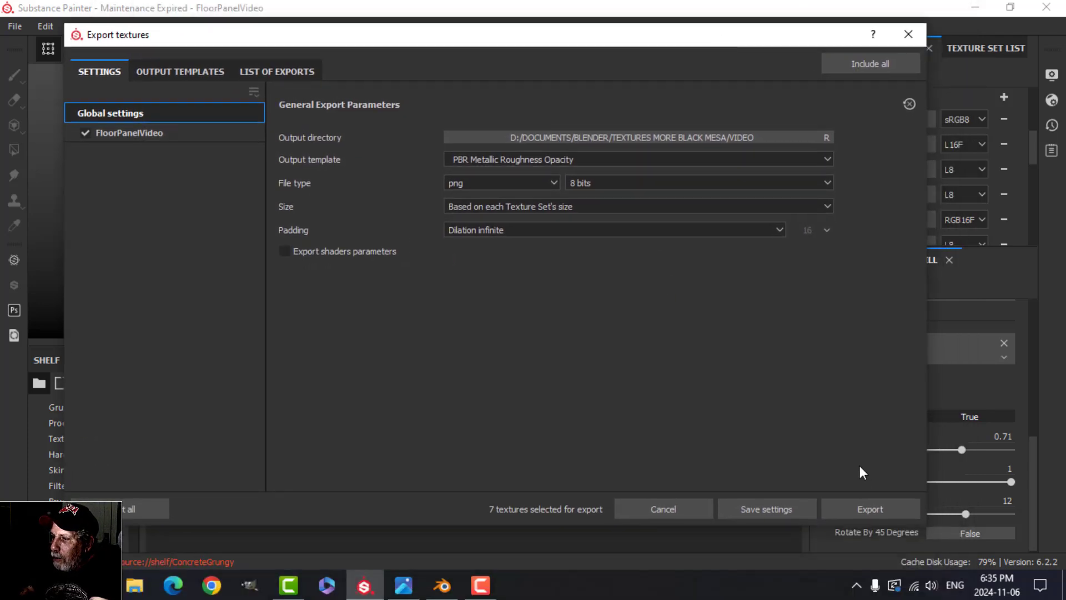
left_click(867, 508)
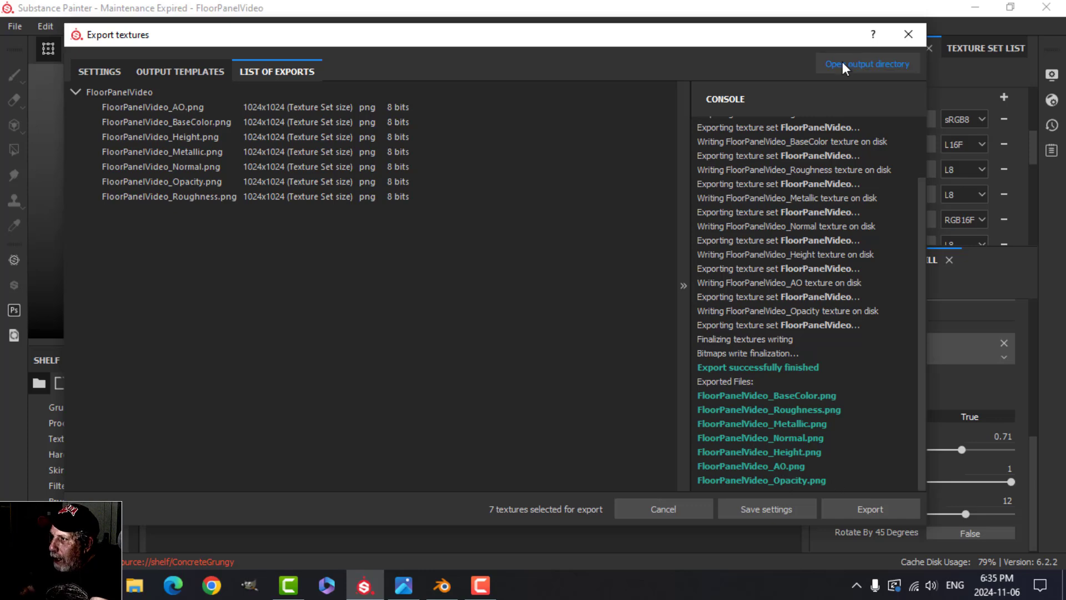
left_click(908, 34)
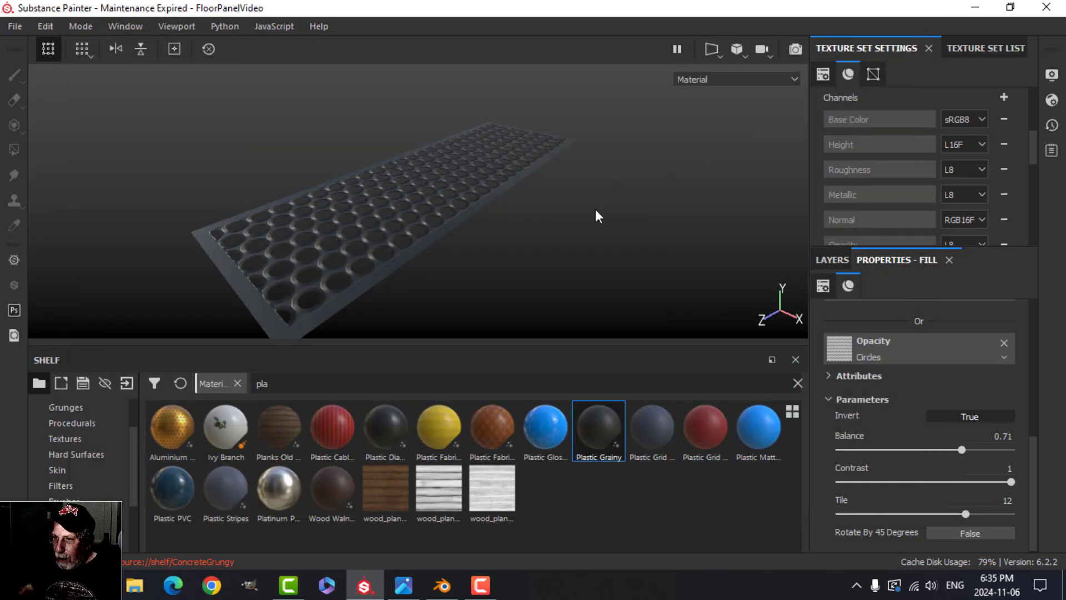
left_click_drag(347, 248, 376, 226, "alt")
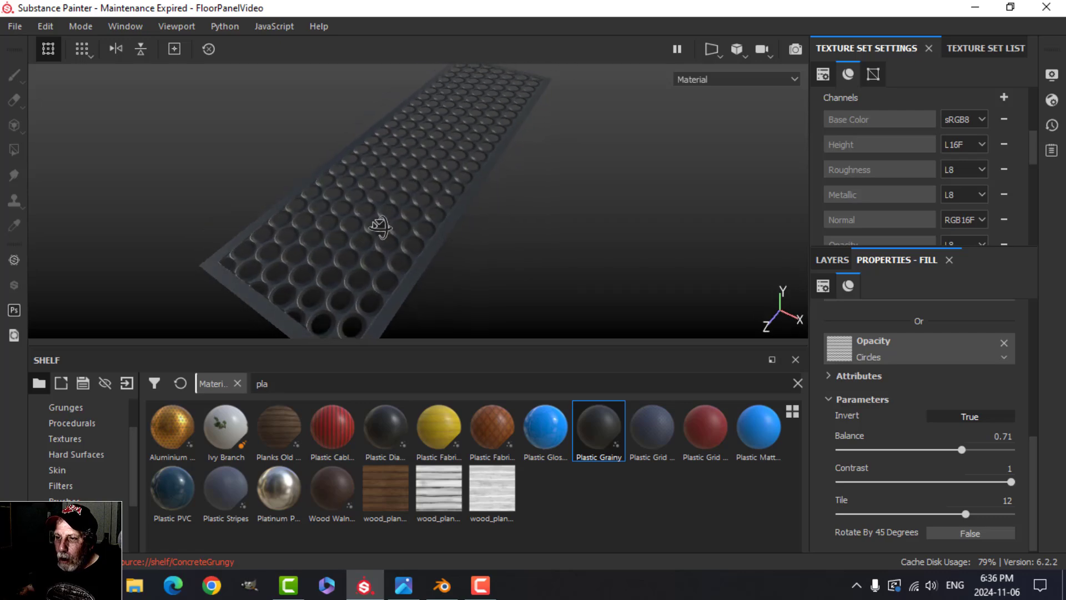
- Switch to Blender, open the Shading workspace, and select the Principled BSDF node of the FloorPanelVideo material
left_click(443, 586)
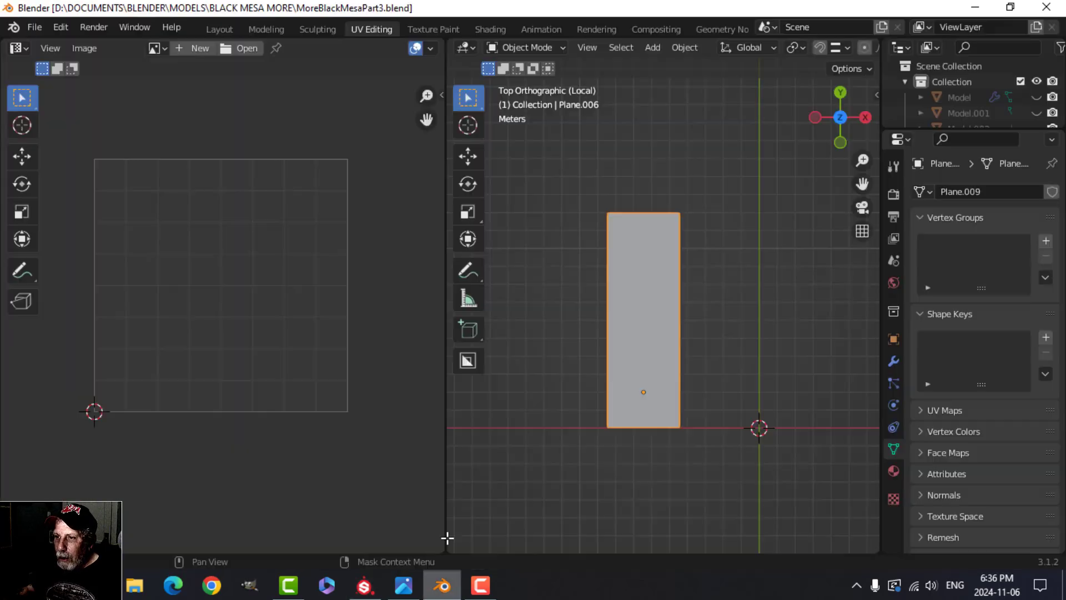
left_click(486, 28)
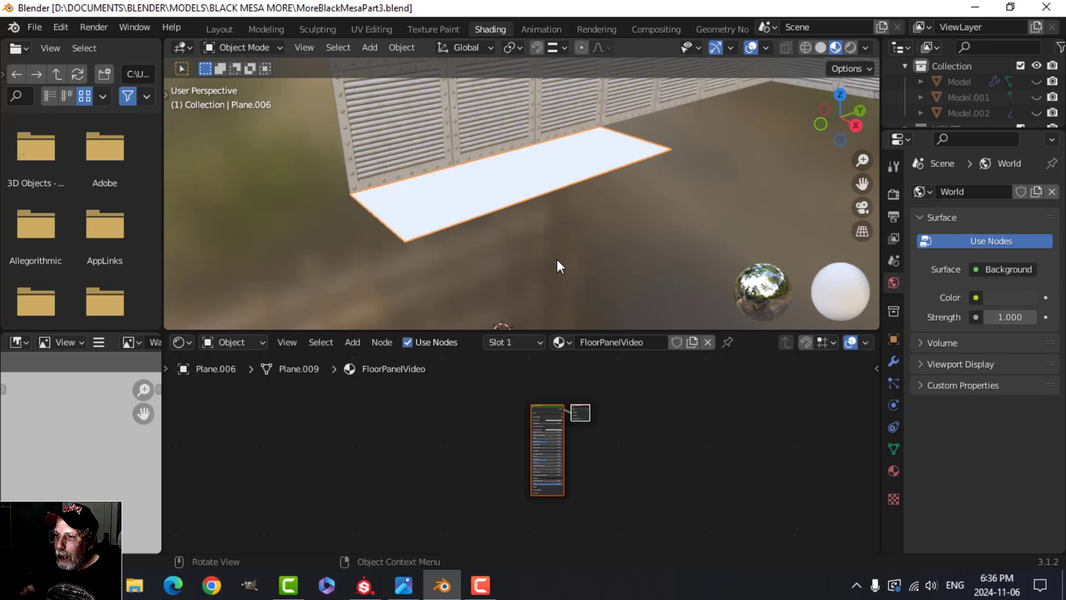
left_click_drag(538, 221, 597, 209, "alt")
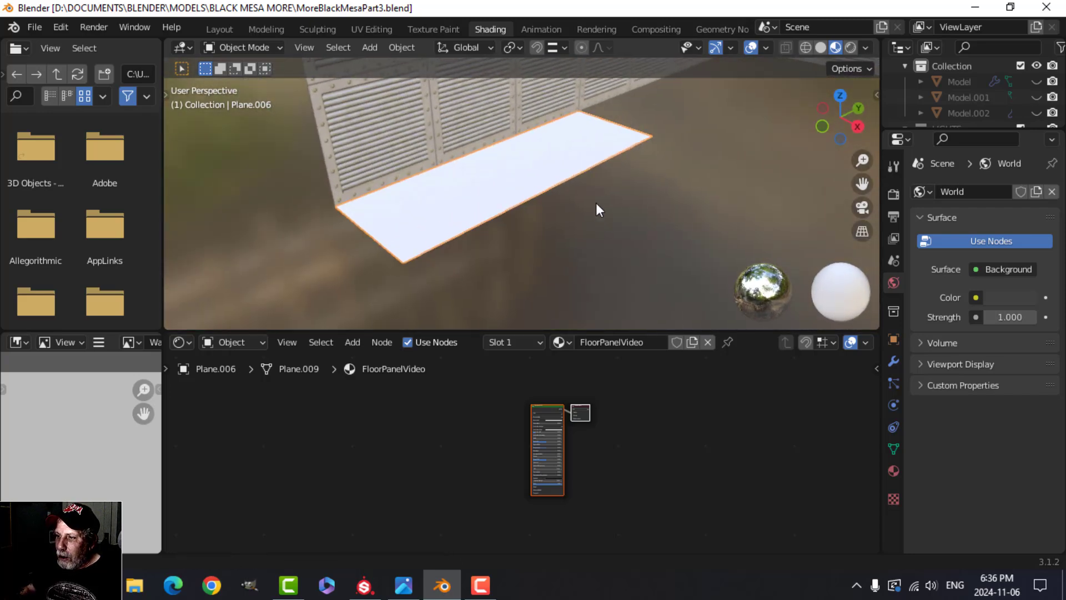
left_click(539, 405)
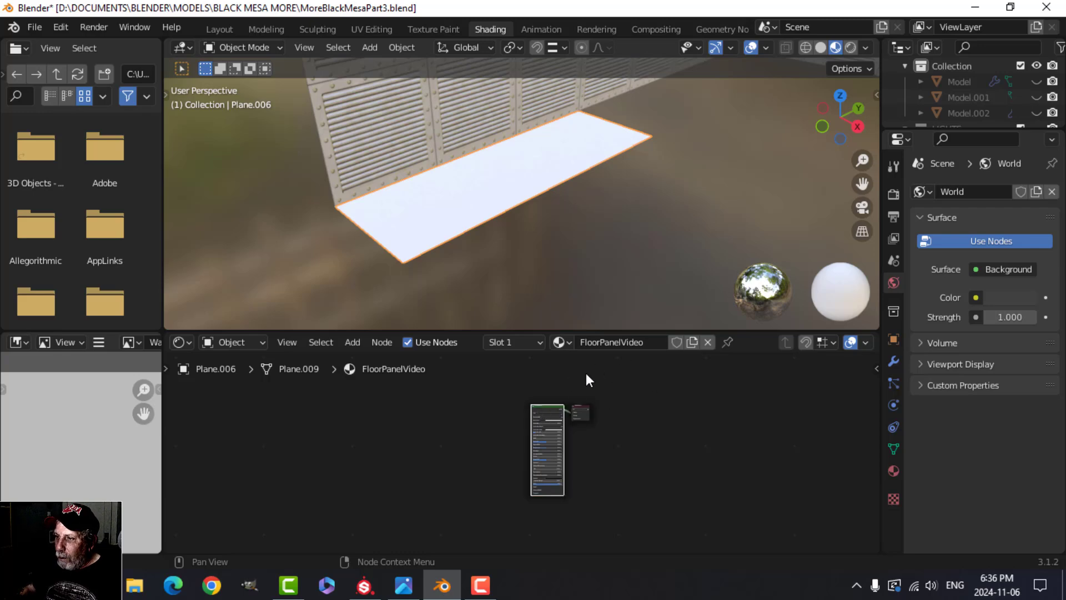
scroll(574, 407, "up", 1)
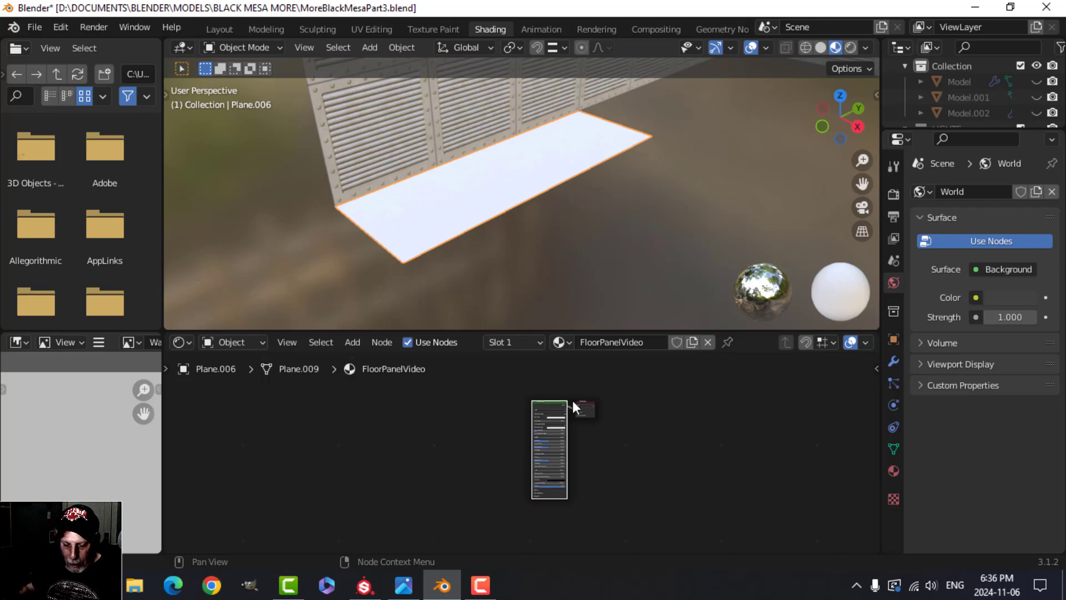
- Run Principled Texture Setup with the FloorPanelVideo BaseColor, Height, Metallic, Normal and Roughness images from the TEXTURES MORE BLACK MESA VIDEO folder
key("ctrl+shift+t")
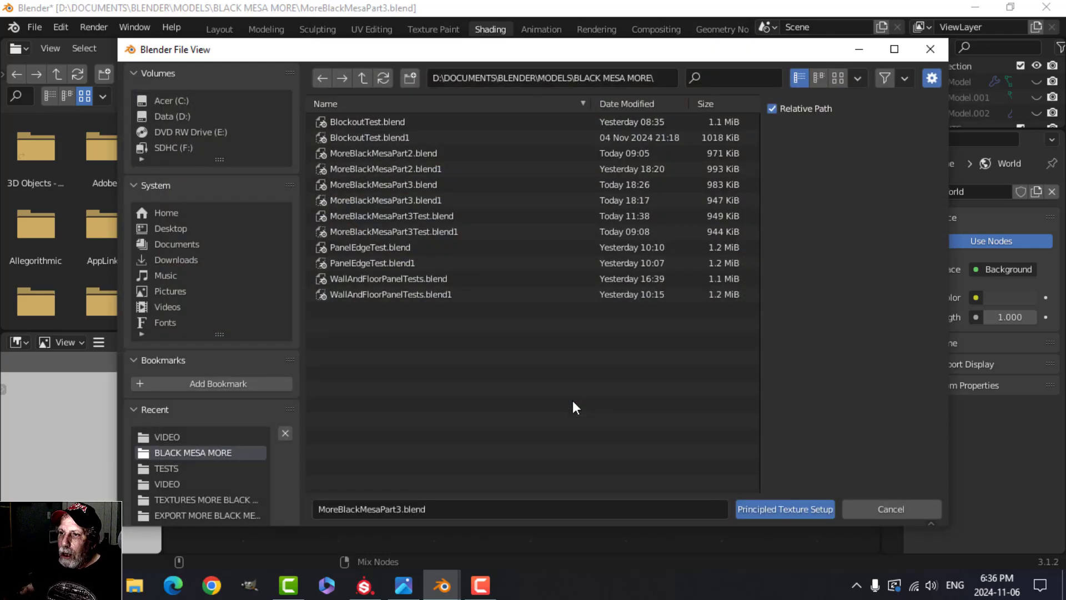
left_click(207, 499)
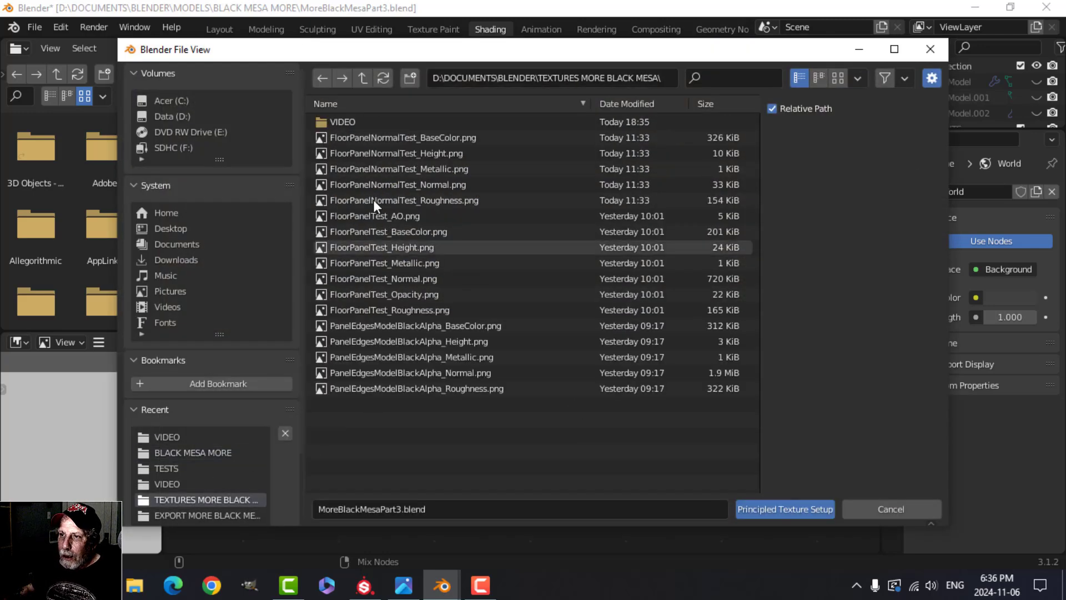
double_click(343, 117)
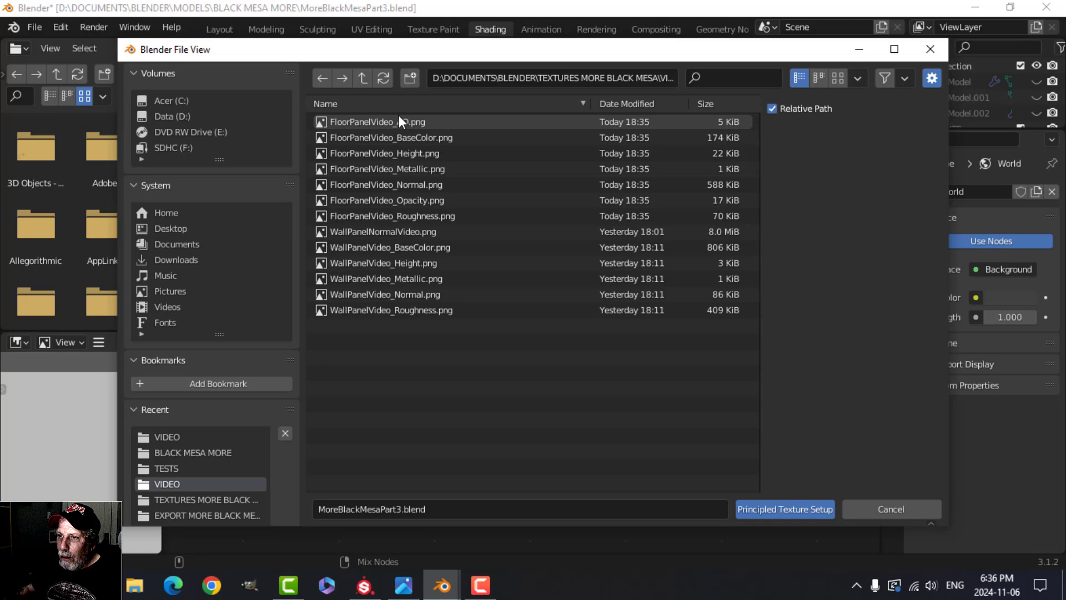
left_click(417, 135)
left_click(421, 154, "shift")
left_click(419, 167, "shift")
left_click(418, 185, "shift")
left_click(425, 215, "shift")
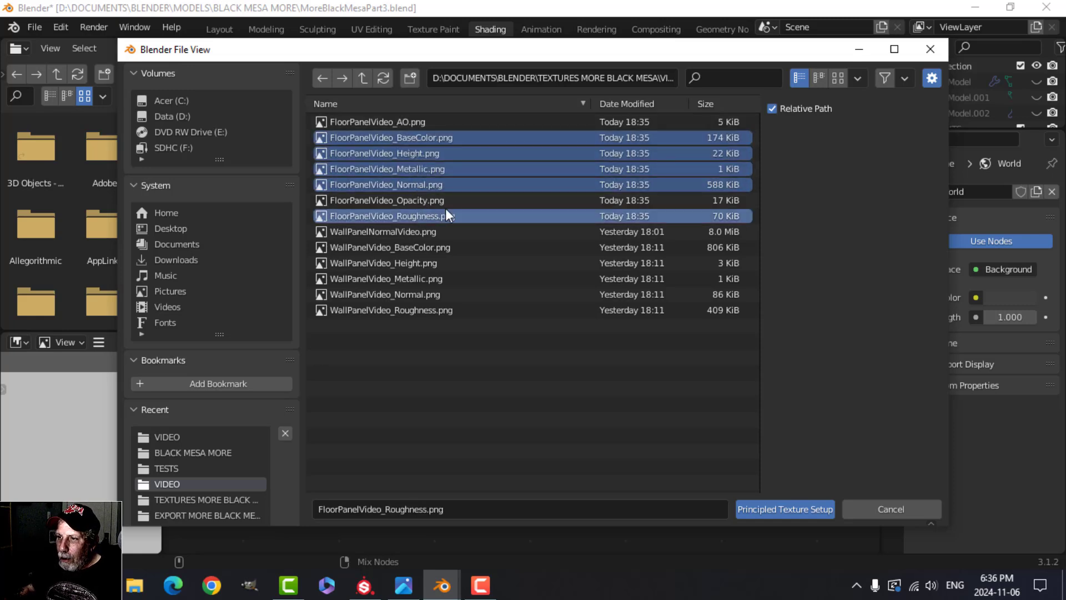
left_click(764, 510)
- Examine the textured floor panel beside the wall panels from close up and from farther away
scroll(447, 229, "up", 2)
middle_click(447, 232)
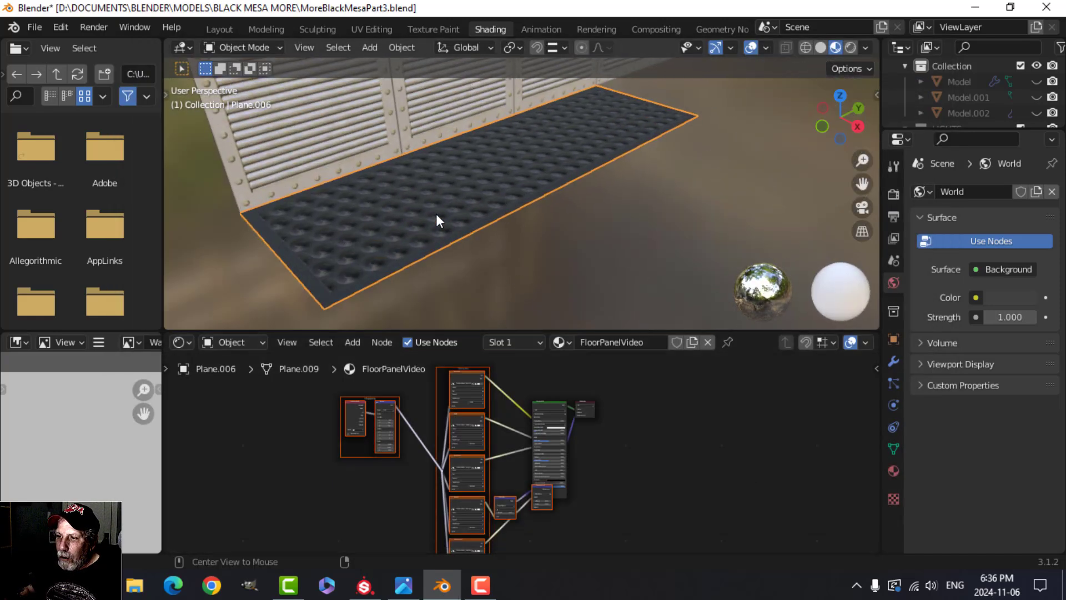
scroll(432, 249, "up", 3)
middle_click_drag(443, 282, 470, 232)
scroll(361, 264, "up", 2)
scroll(366, 264, "down", 3)
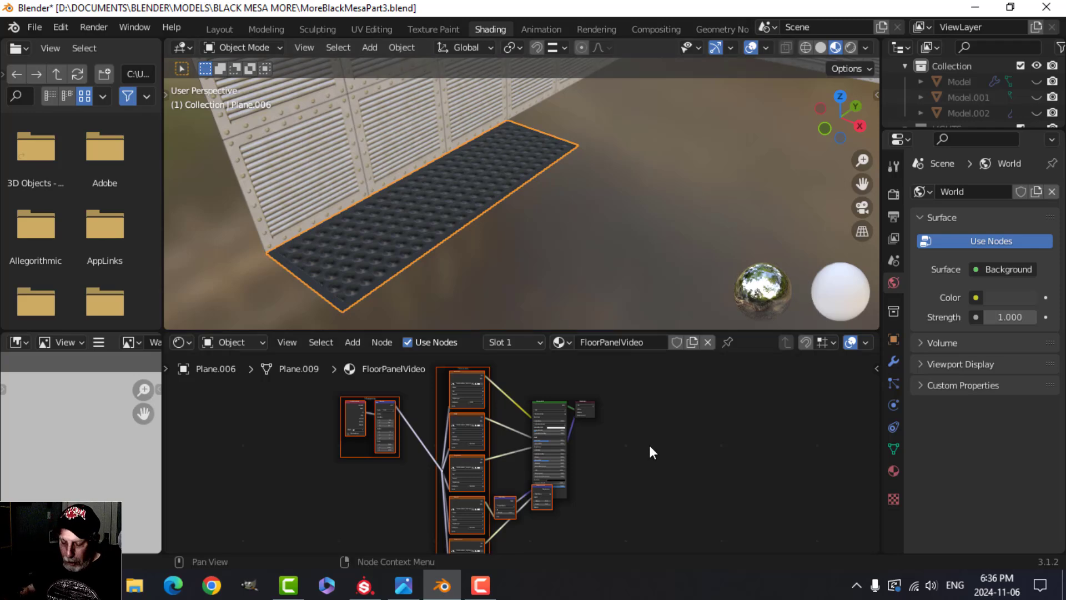
- Maximize the node editor and delete the Displacement node and the displacement texture node from the FloorPanelVideo material
key("ctrl+space")
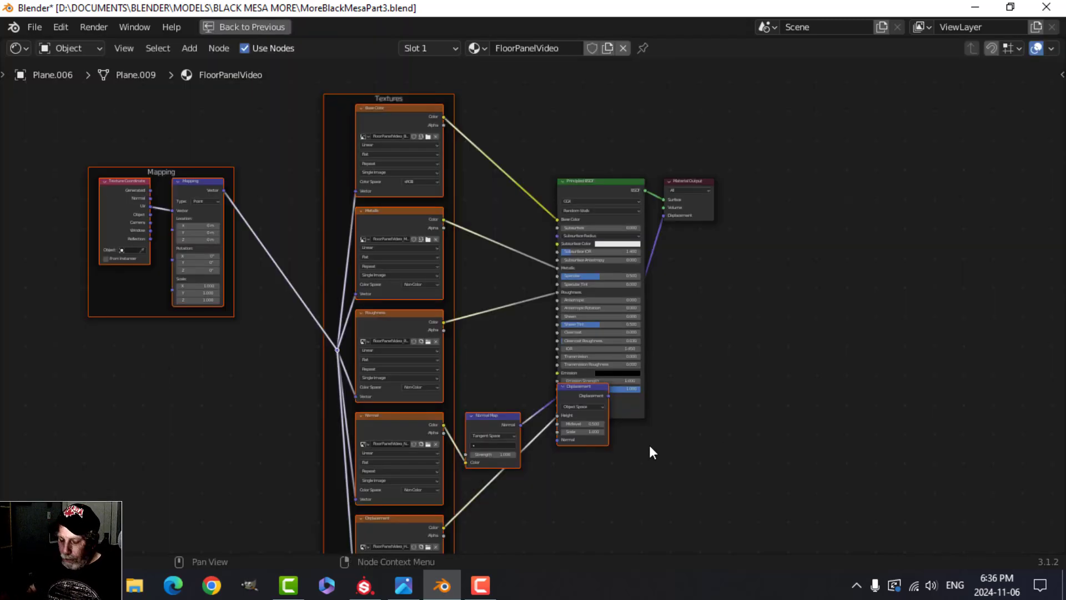
scroll(665, 462, "up", 3)
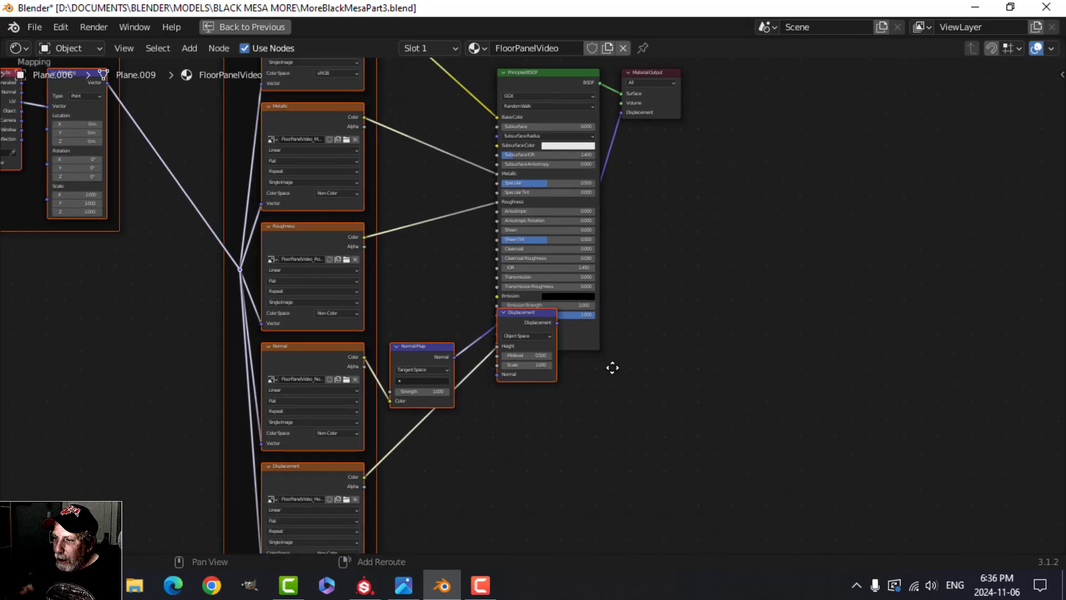
scroll(601, 400, "up", 1)
left_click(557, 412)
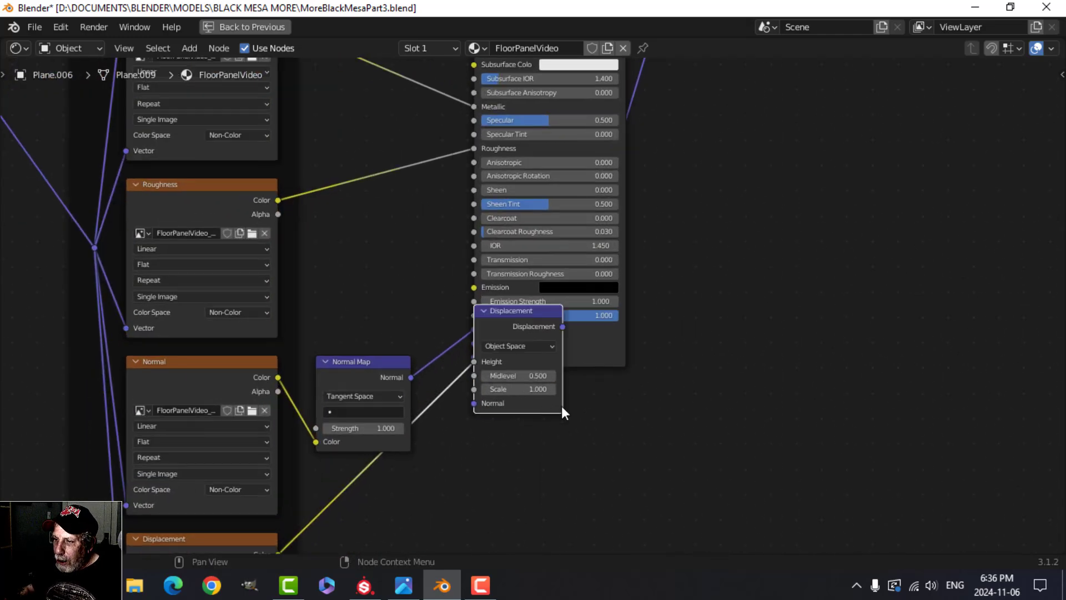
key("Delete")
scroll(485, 429, "down", 3)
scroll(319, 371, "down", 3, "shift")
left_click(319, 376)
key("Delete")
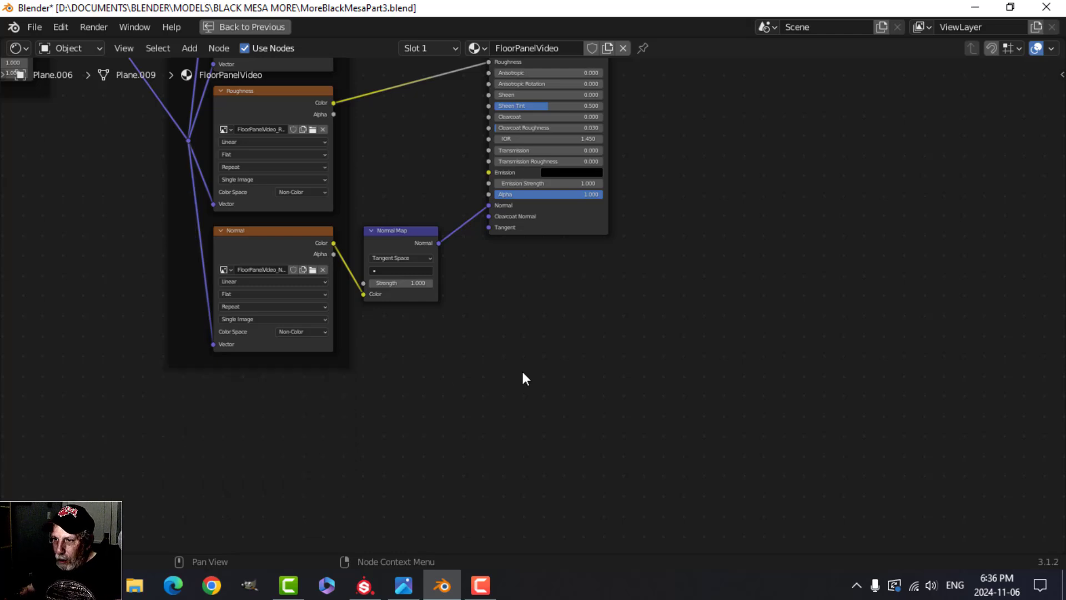
- Move the Material Output node farther from the Principled BSDF to make room for more shader nodes
scroll(521, 355, "down", 1)
scroll(533, 361, "up", 4, "shift")
scroll(544, 369, "up", 2, "shift")
scroll(500, 368, "right", 5, "ctrl")
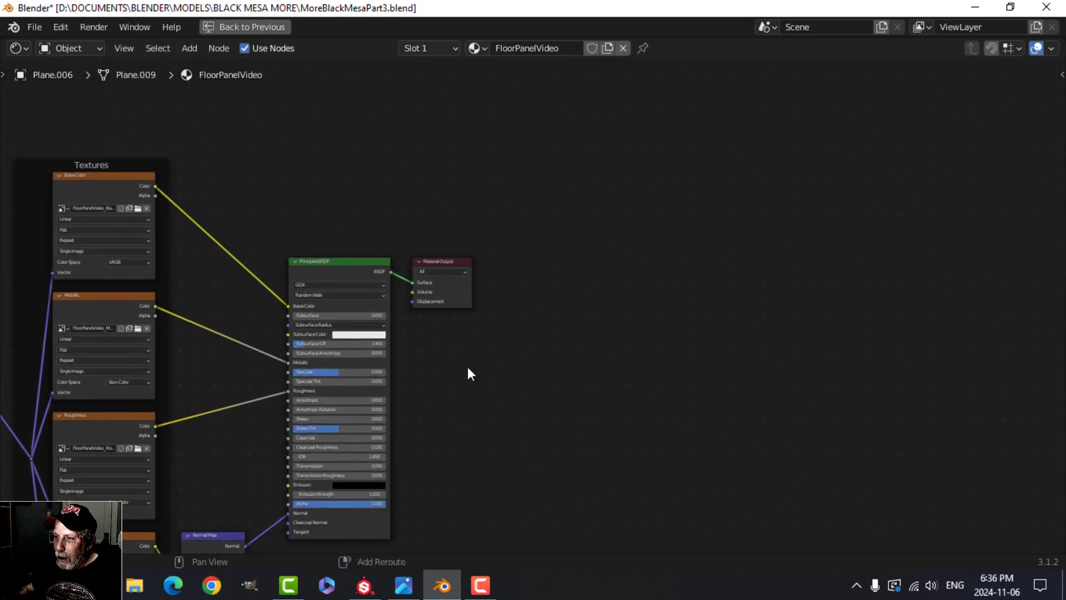
left_click(449, 264)
left_click_drag(448, 264, 772, 244)
- Add a Mix Shader node on the link between the Principled BSDF and the Material Output
middle_click_drag(557, 322, 536, 371)
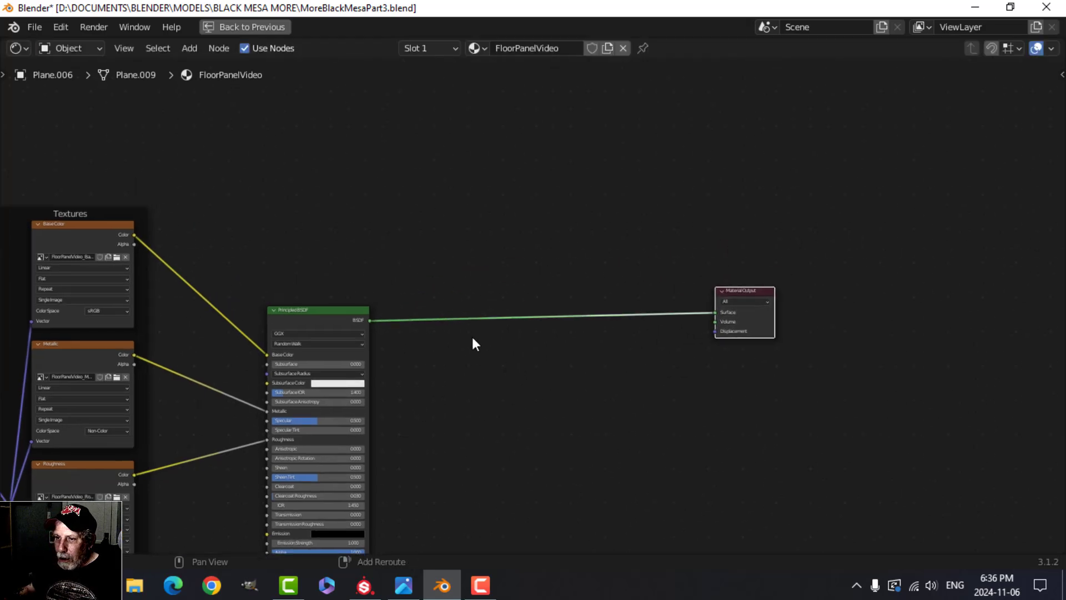
key("shift+a")
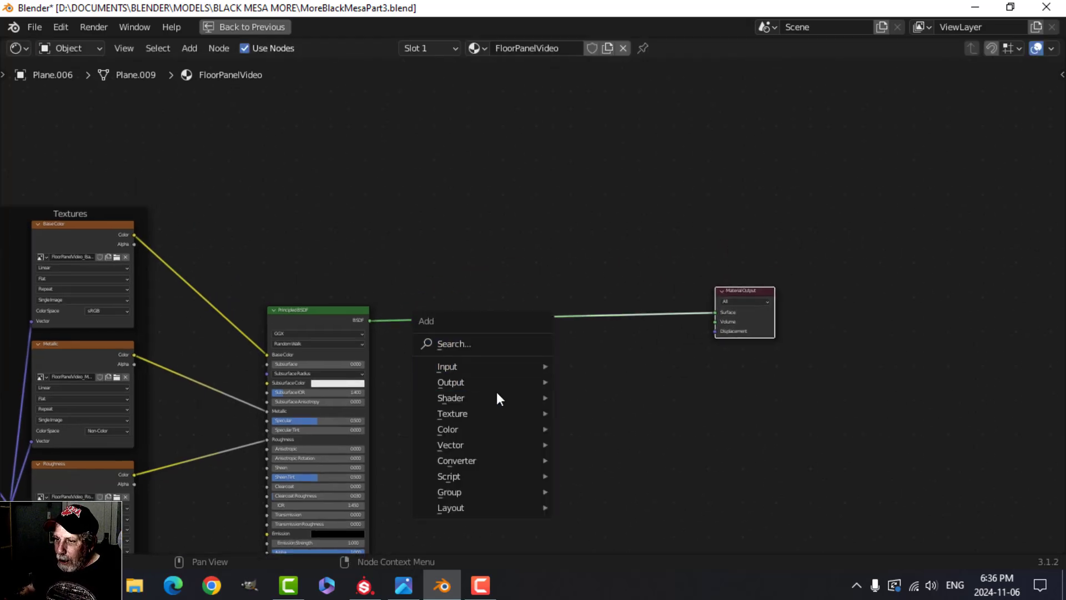
mouse_move(491, 397)
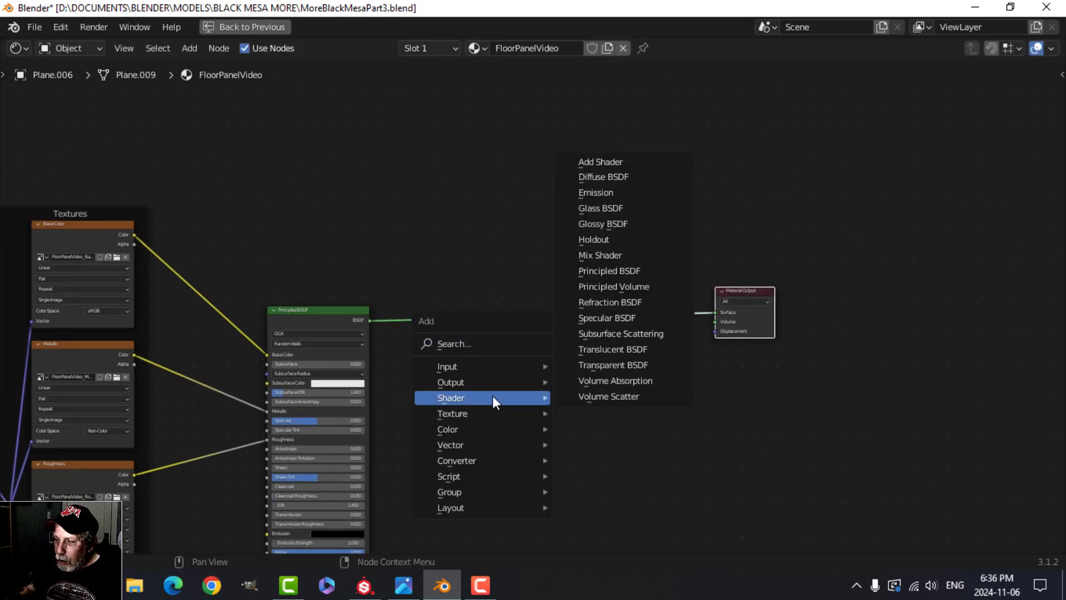
left_click(609, 255)
left_click(604, 305)
- Add a Transparent BSDF node and connect its BSDF output to the Mix Shader's second Shader input
scroll(532, 415, "up", 2)
middle_click_drag(532, 415, 525, 337)
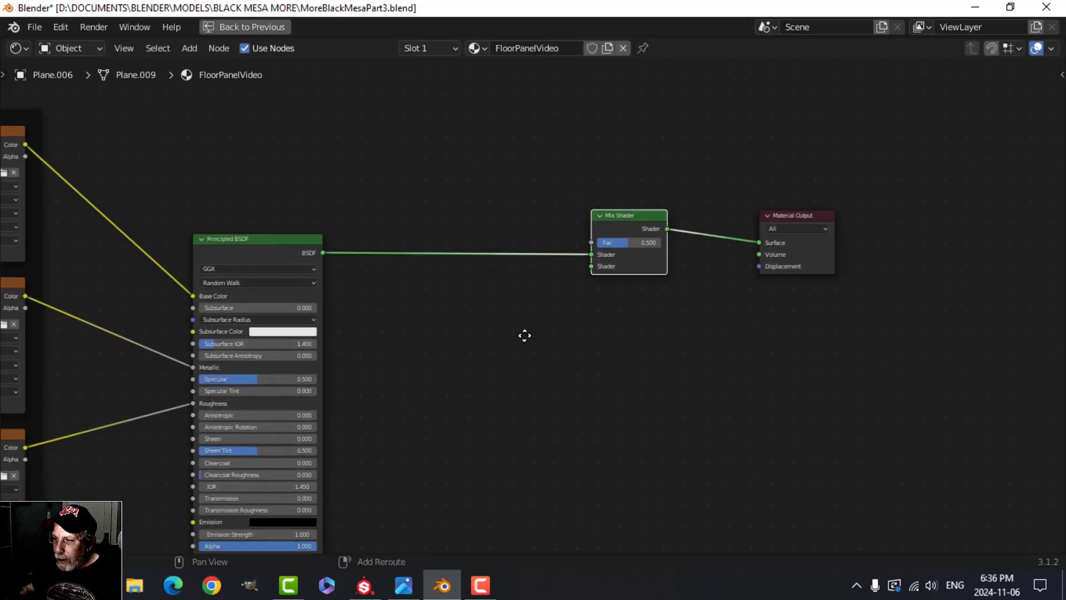
key("shift+a")
mouse_move(525, 337)
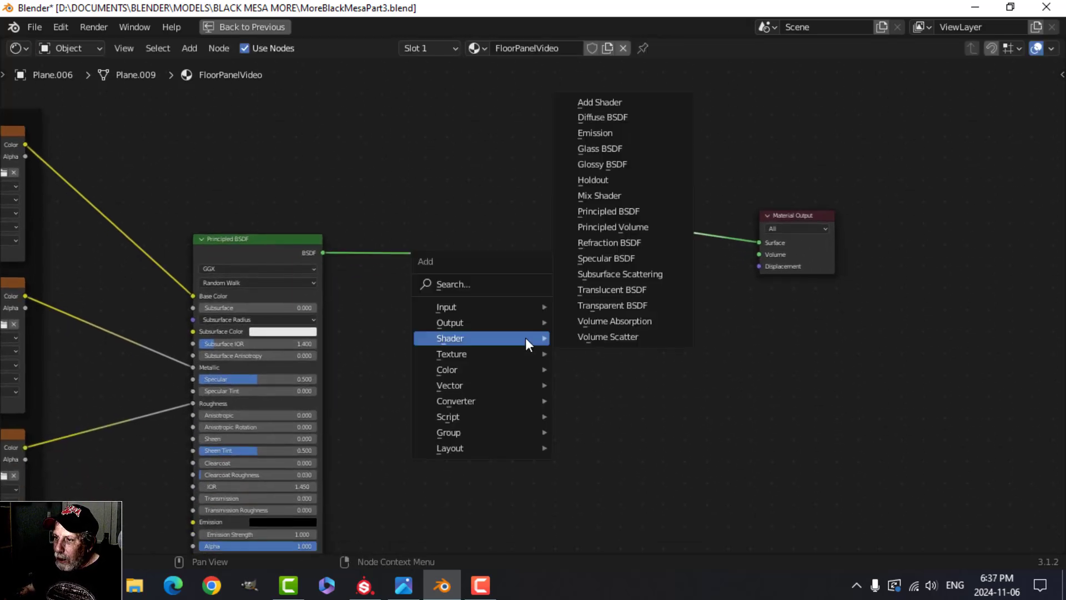
left_click(618, 305)
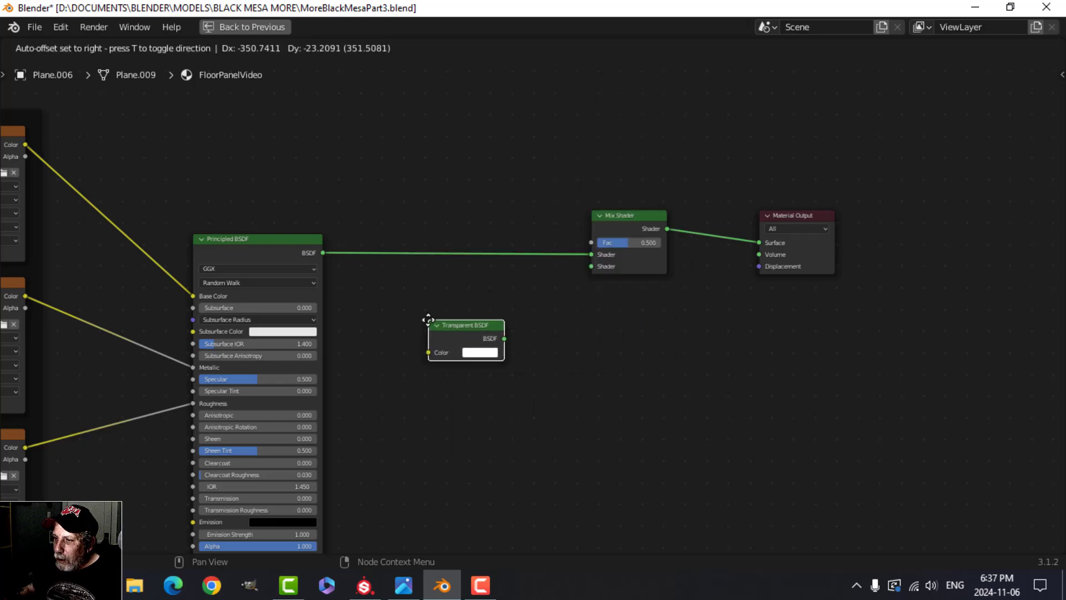
left_click(401, 324)
scroll(532, 348, "up", 2)
left_click_drag(493, 350, 612, 251)
- Duplicate the Base Color texture node, place the copy above the Principled BSDF, and link the mapping reroute to its Vector input
scroll(607, 251, "down", 2)
middle_click_drag(570, 219, 544, 281)
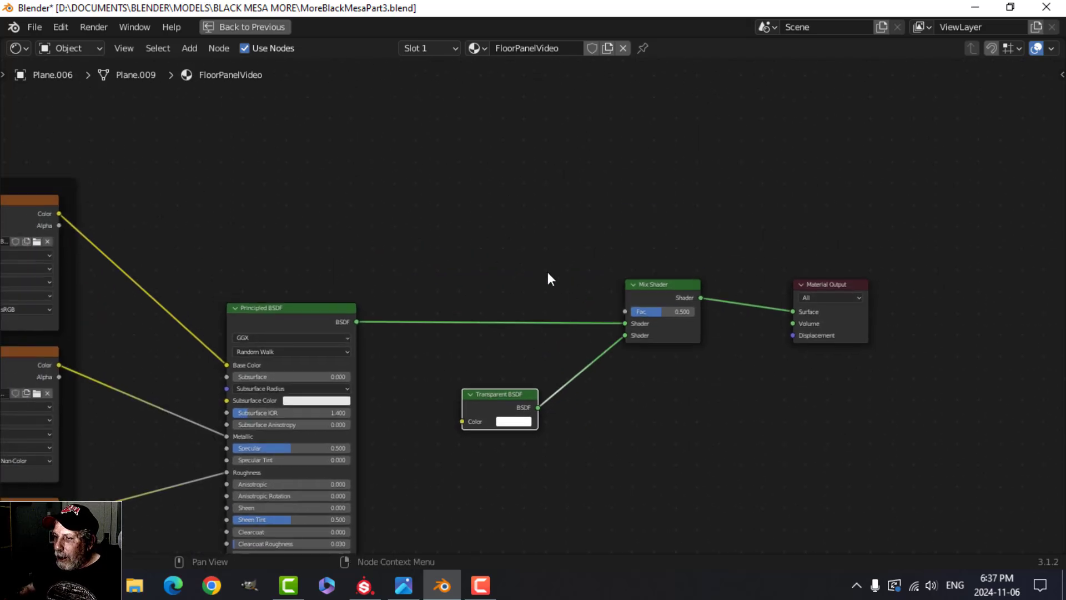
scroll(529, 245, "down", 2)
left_click(96, 257)
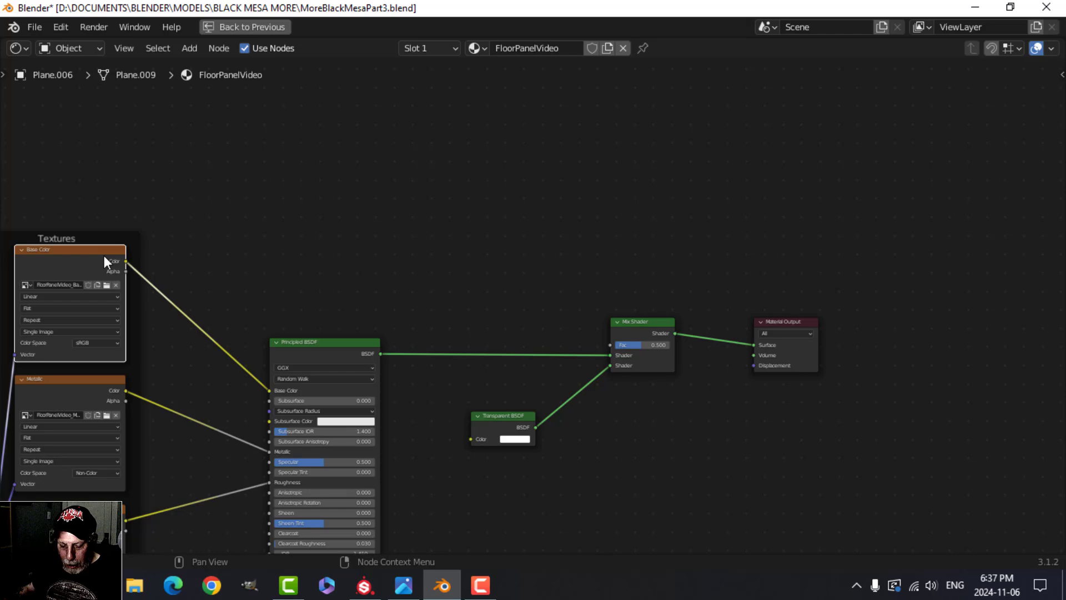
key("shift+d")
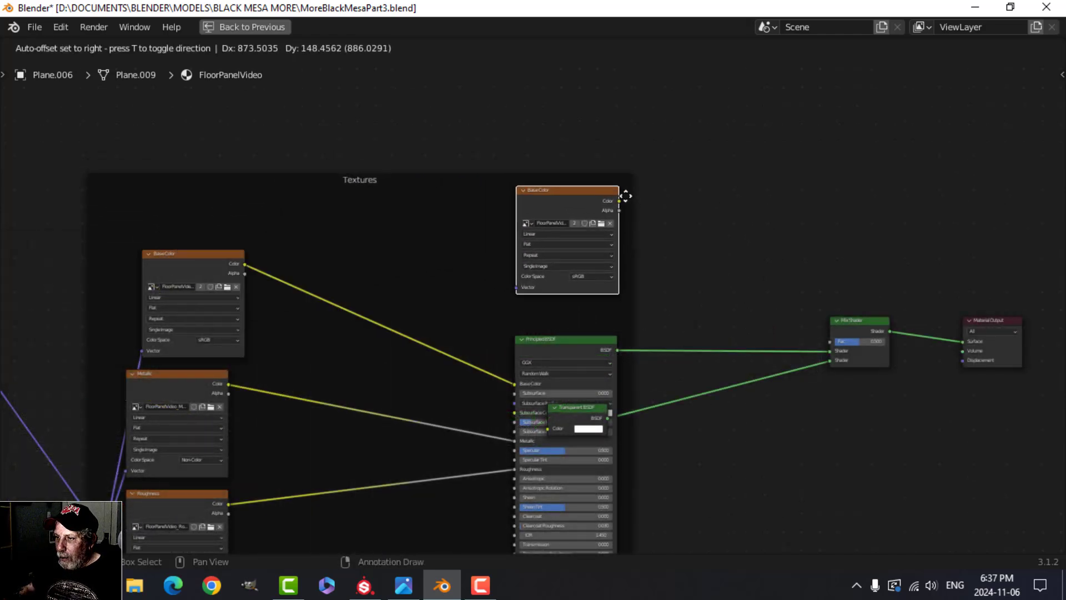
left_click(623, 194)
middle_click_drag(418, 279, 514, 206)
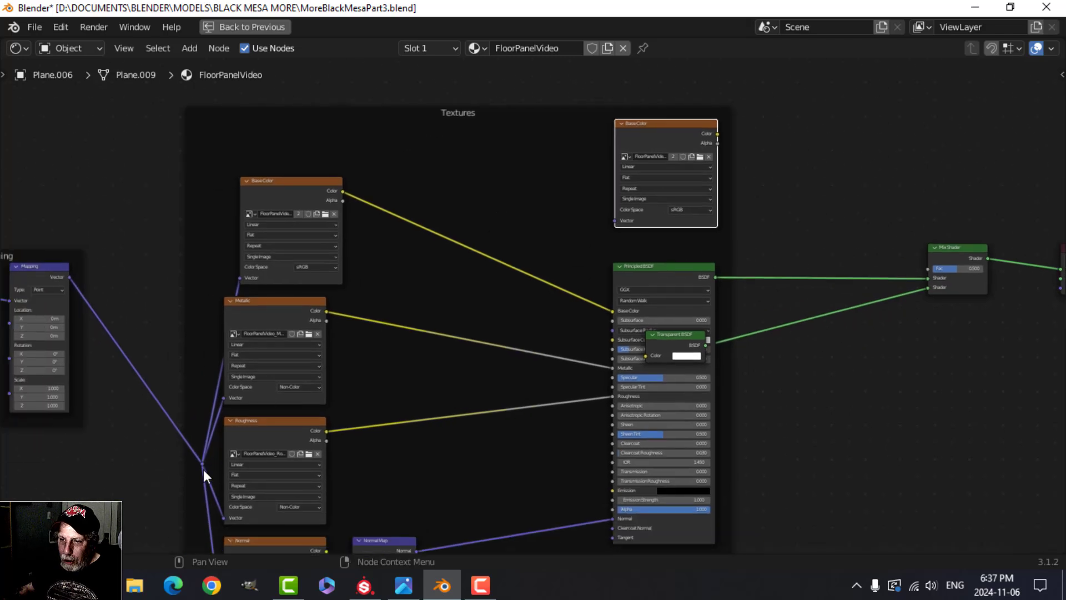
left_click_drag(201, 464, 617, 222)
- Load FloorPanelVideo_Opacity.png into the duplicated texture node and set its color space to Non-Color
scroll(600, 238, "down", 1)
middle_click_drag(600, 239, 545, 317)
scroll(485, 285, "up", 4)
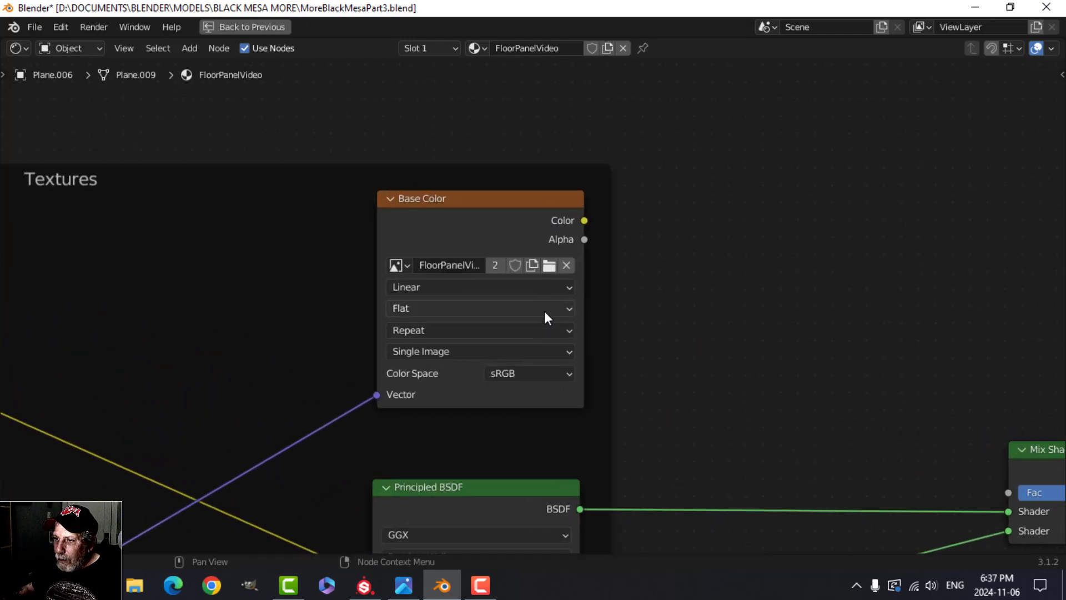
left_click(543, 271)
left_click(445, 203)
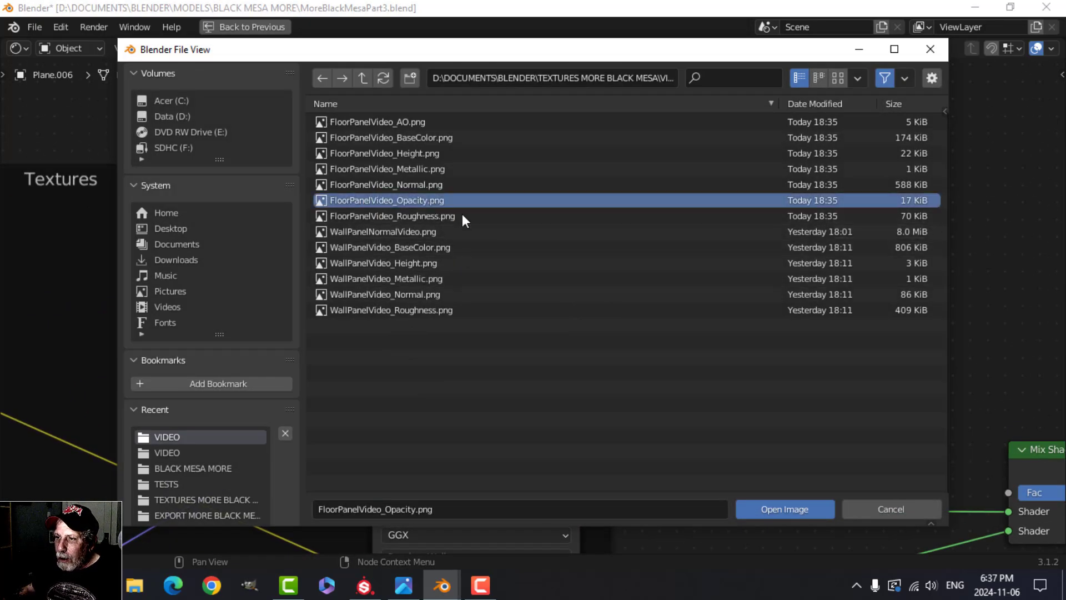
left_click(741, 507)
left_click(529, 373)
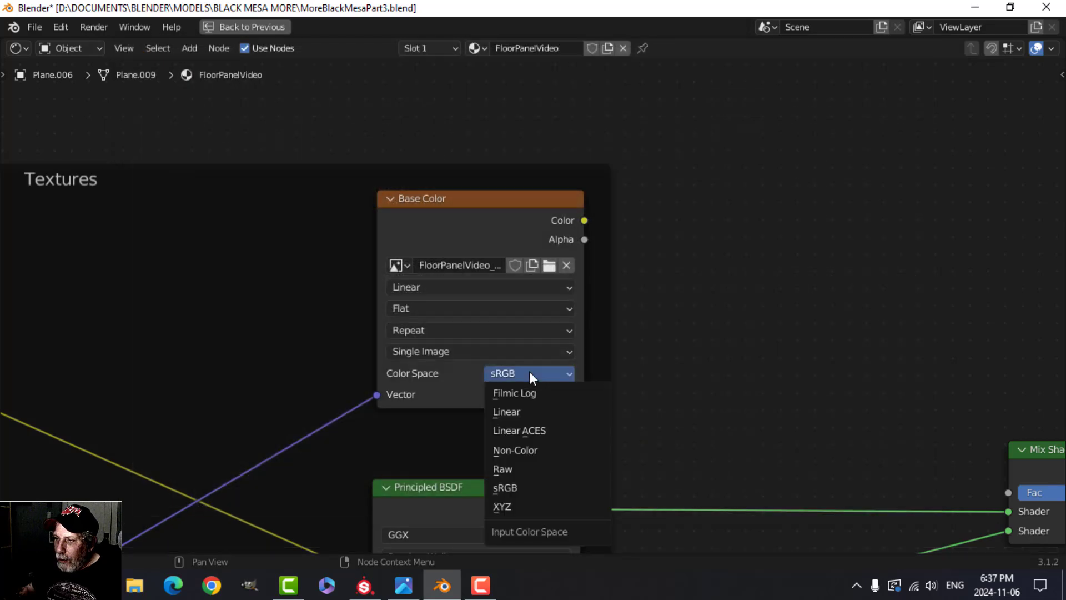
left_click(531, 449)
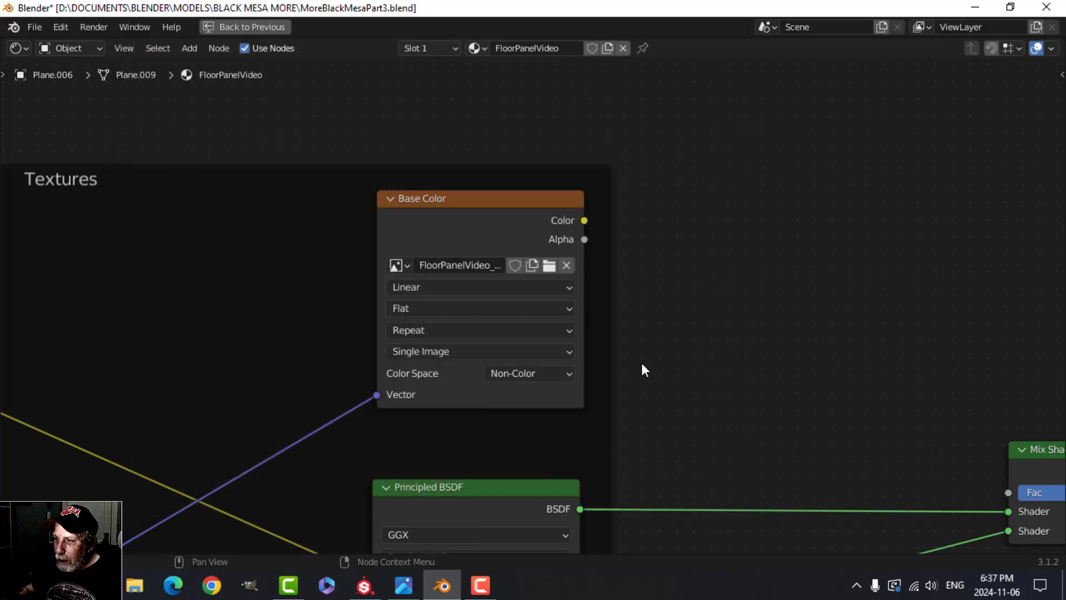
- Connect the opacity texture's Color output to the Mix Shader's Fac input and restore the full Shading workspace layout
scroll(643, 369, "down", 1)
middle_click_drag(656, 359, 356, 204)
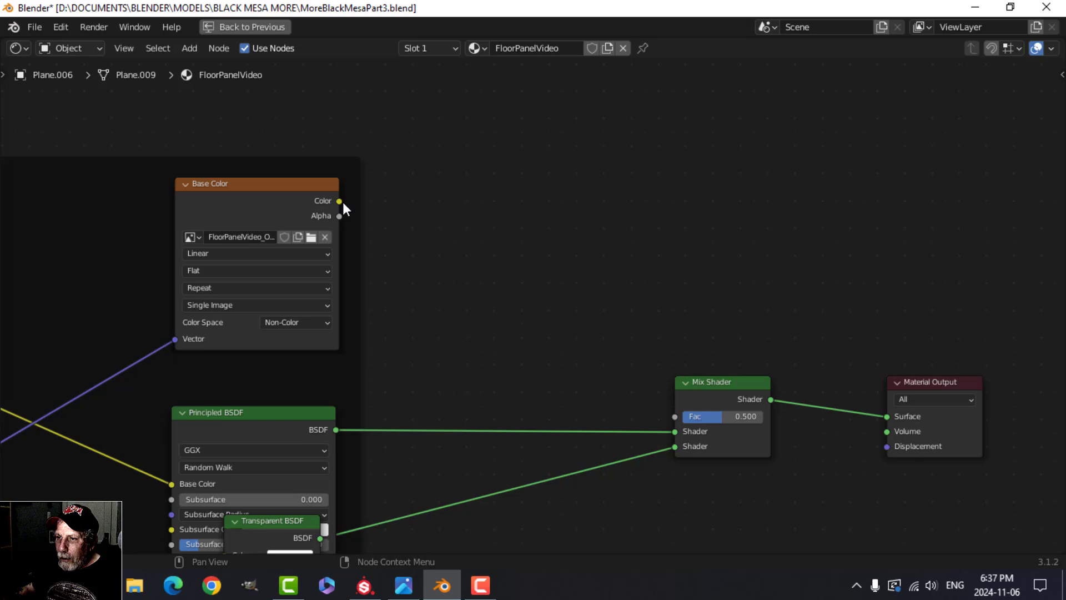
left_click_drag(340, 201, 675, 417)
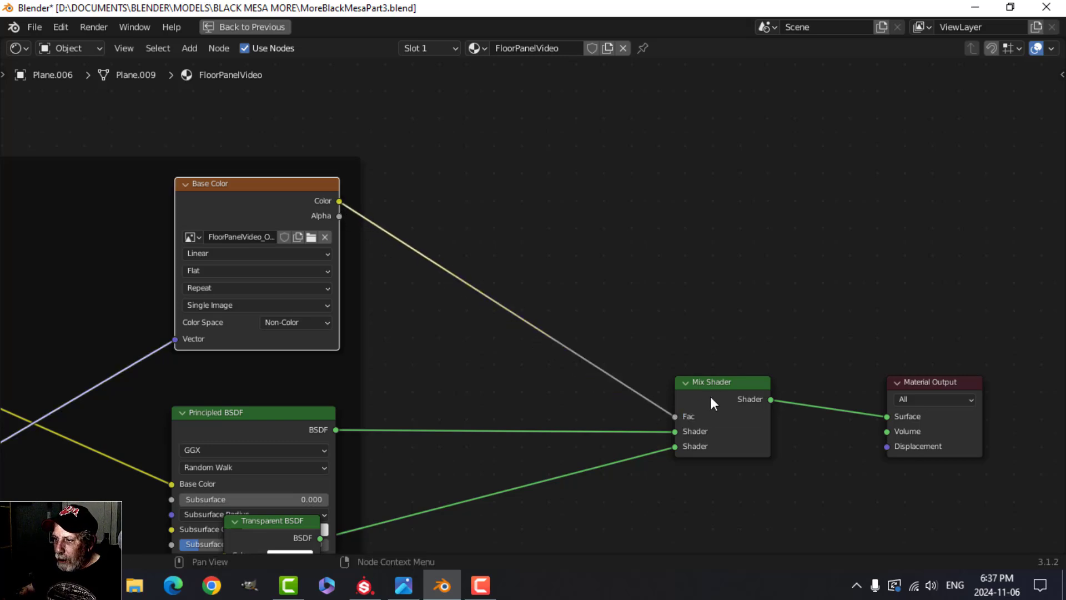
left_click(275, 27)
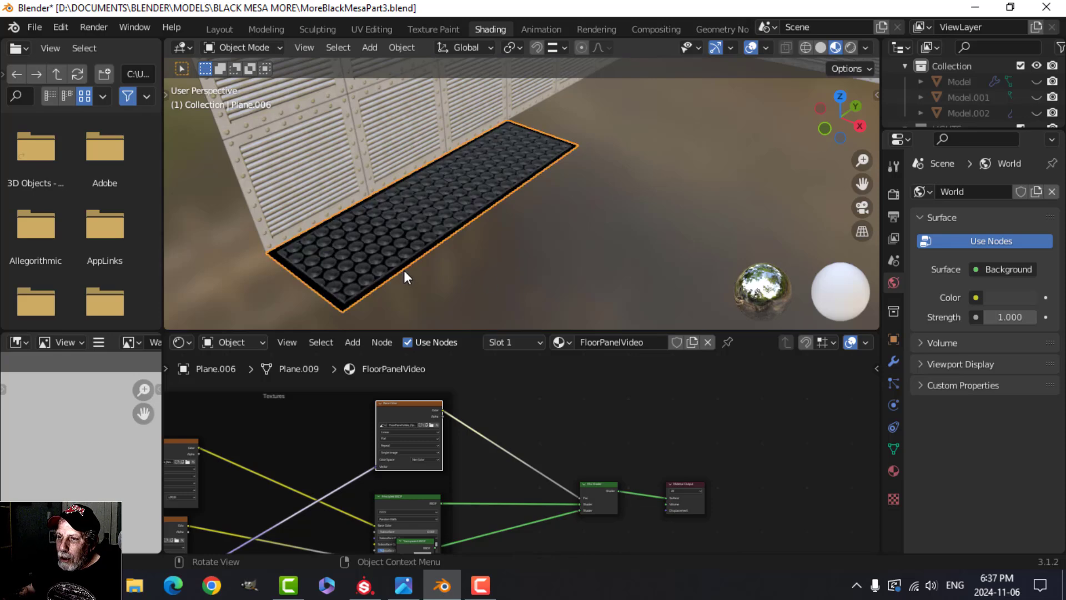
- Set the FloorPanelVideo material's Blend Mode to Alpha Blend
scroll(404, 270, "up", 3)
middle_click_drag(487, 270, 507, 252)
middle_click_drag(378, 273, 388, 267)
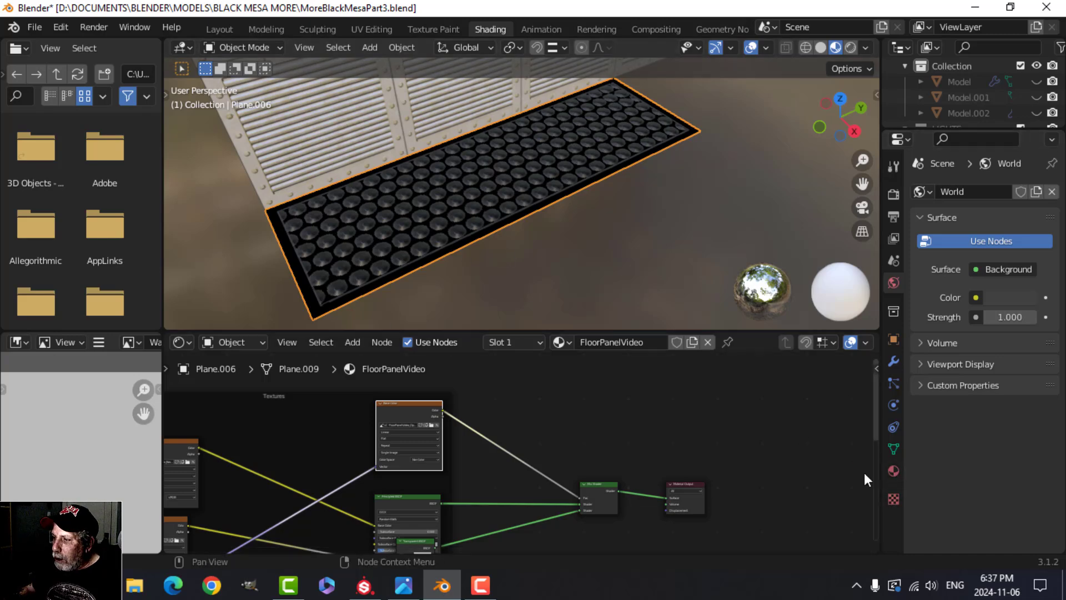
left_click(894, 470)
scroll(1012, 475, "down", 2)
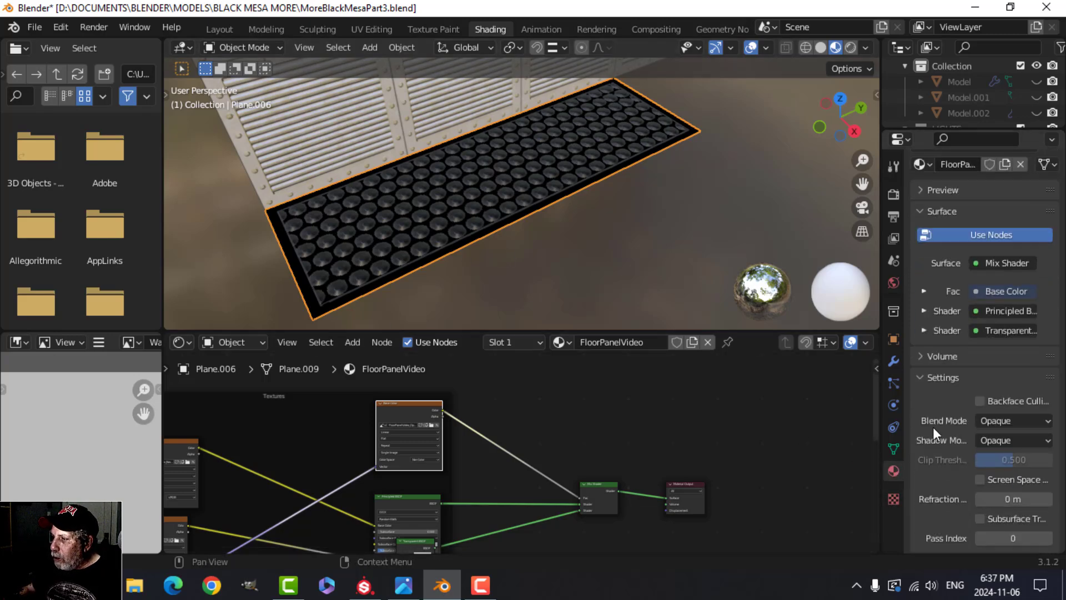
left_click(1004, 420)
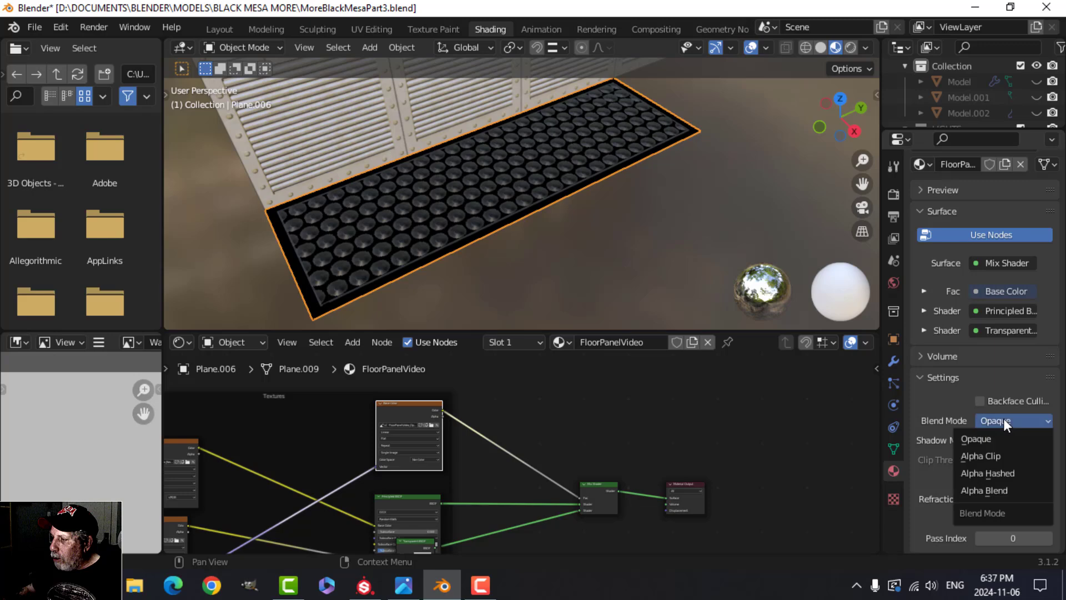
left_click(993, 490)
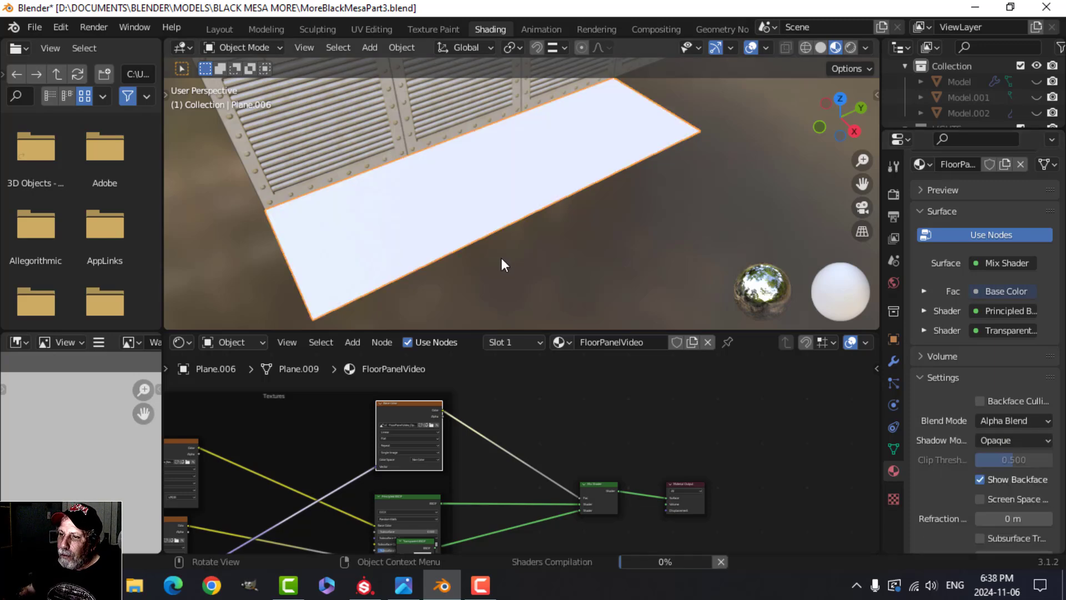
- Swap the Mix Shader inputs so the Transparent BSDF feeds the first Shader input and the Principled BSDF the second
middle_click_drag(400, 271, 457, 245)
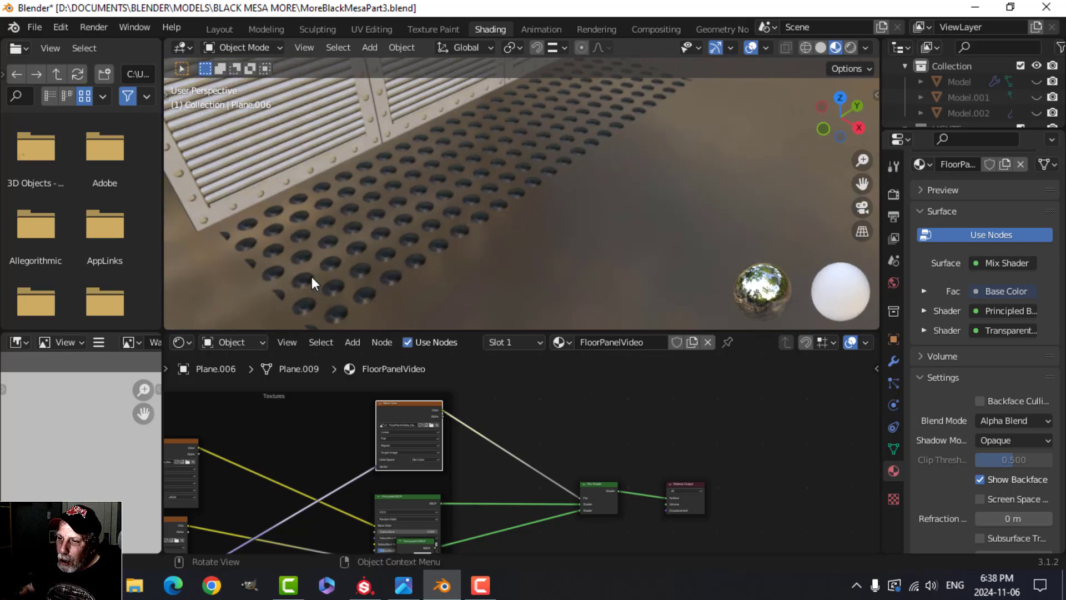
scroll(433, 289, "down", 2)
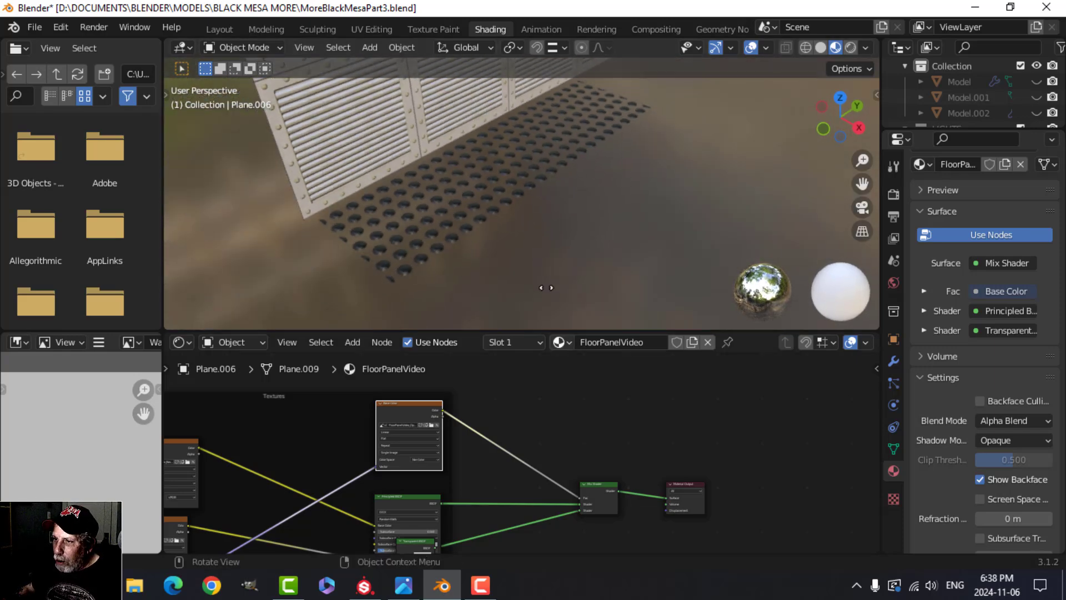
scroll(595, 483, "up", 2)
scroll(595, 486, "up", 2)
middle_click_drag(614, 467, 542, 520)
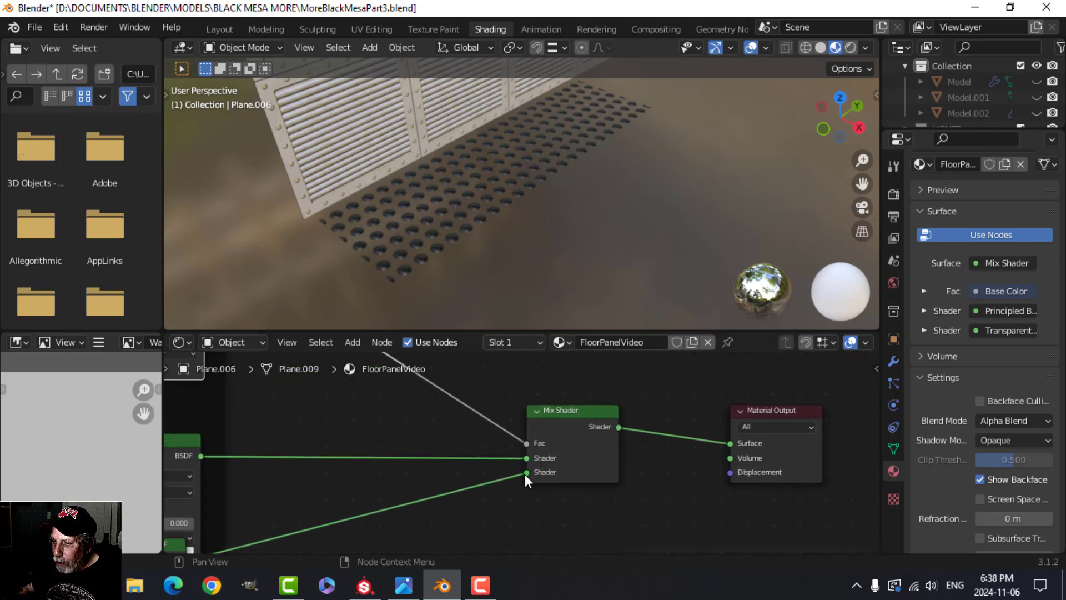
left_click_drag(526, 473, 527, 458)
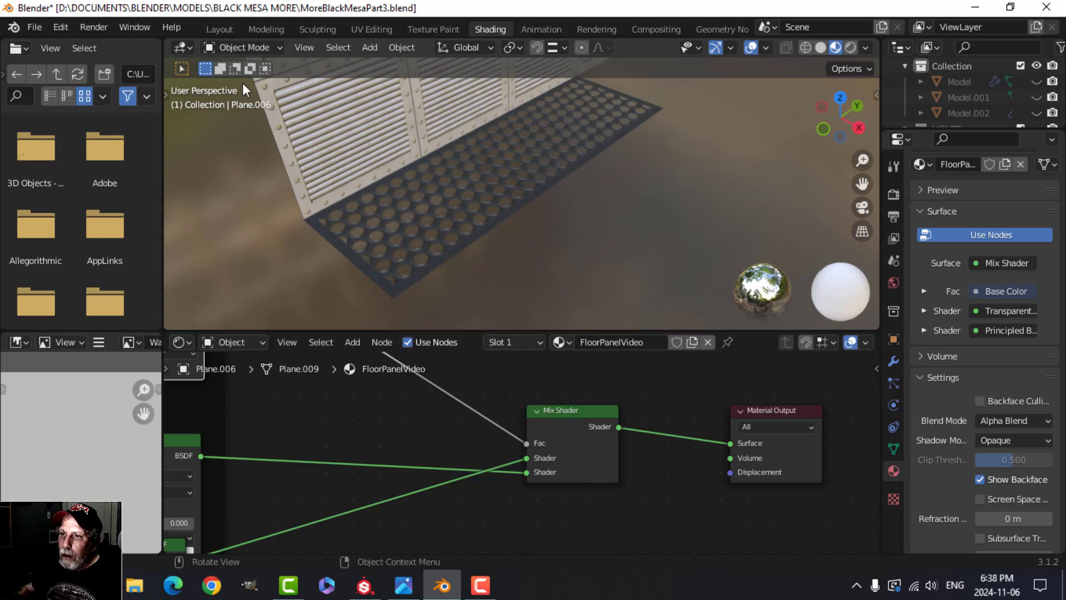
- Switch to the Layout workspace and view the perforated floor panel there
left_click(218, 30)
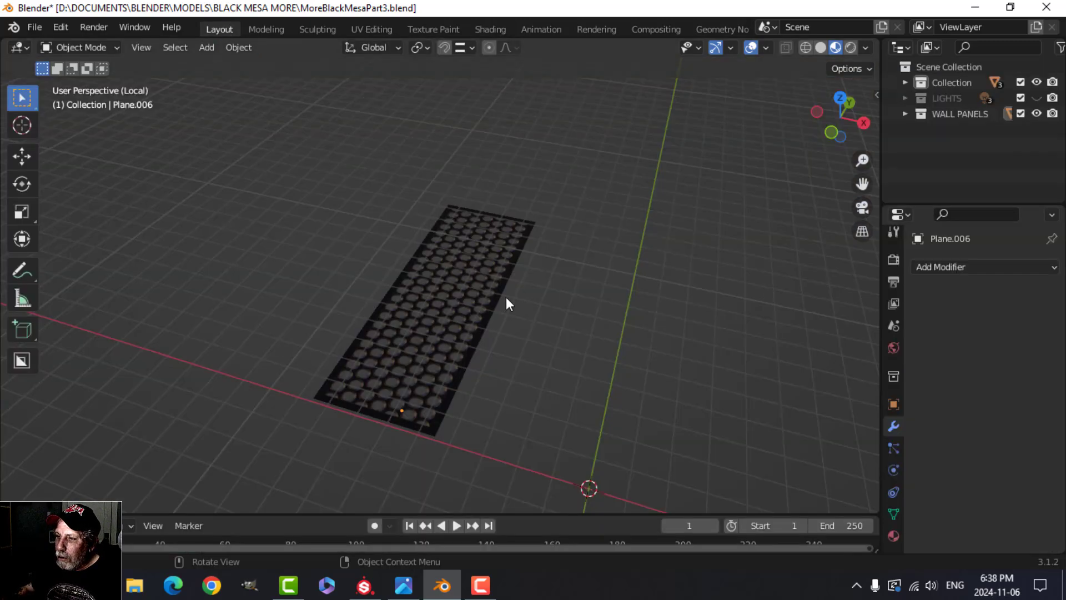
scroll(527, 306, "up", 2)
scroll(543, 306, "down", 3)
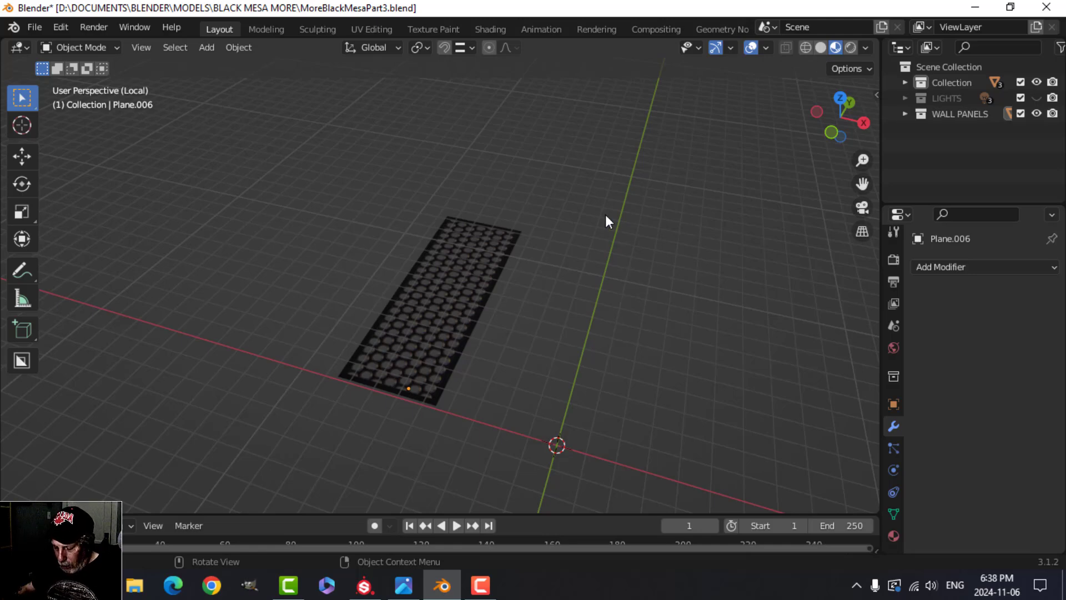
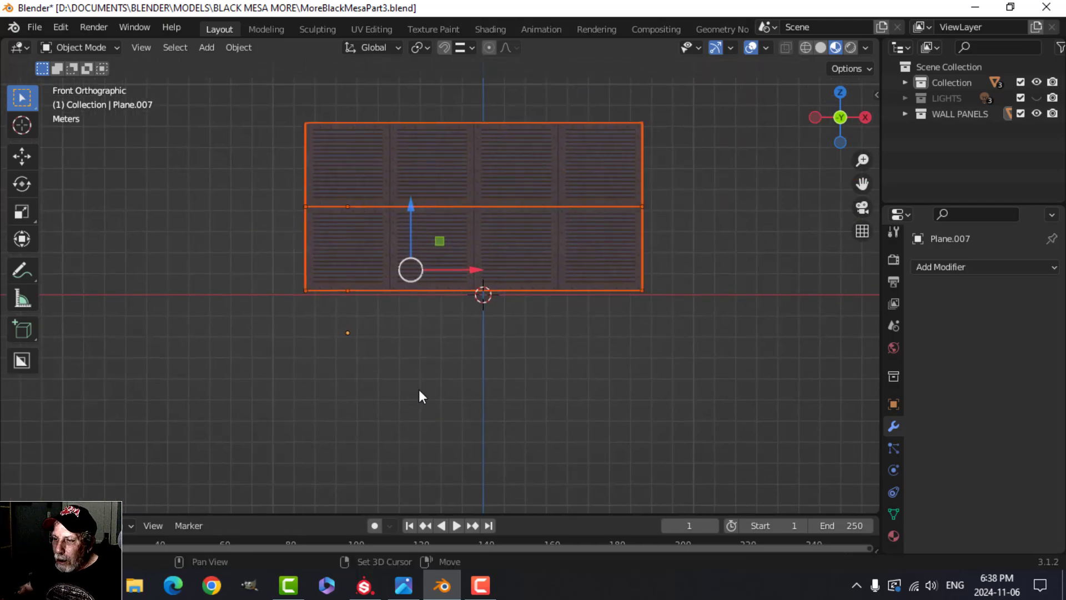
- Select both floor grate panels and duplicate them along the X axis to form a second row beside the first
middle_click_drag(426, 374, 499, 254)
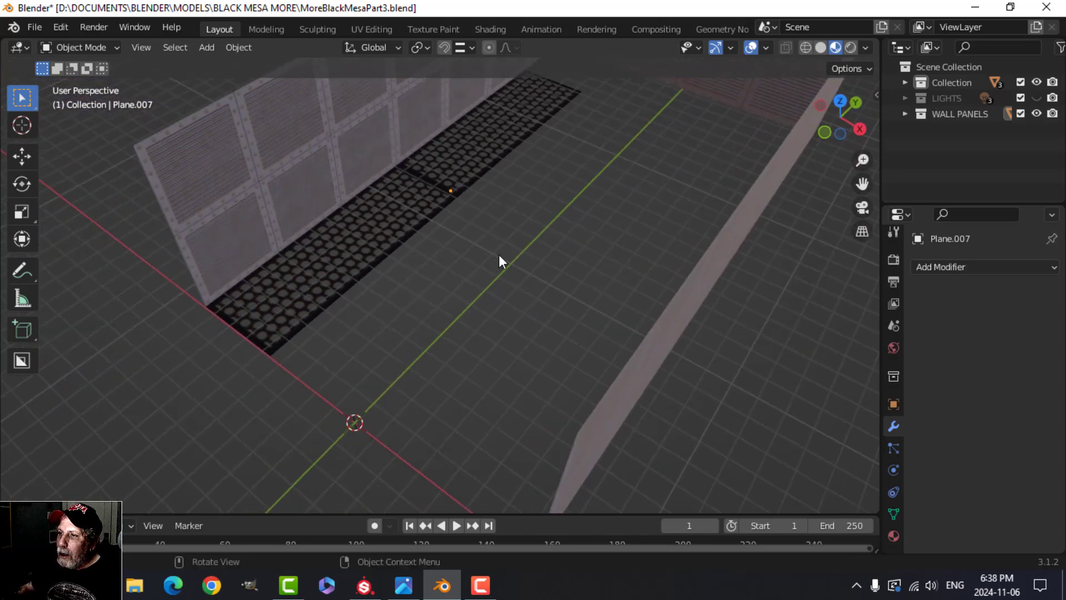
middle_click_drag(509, 173, 470, 258, "shift")
left_click(439, 231)
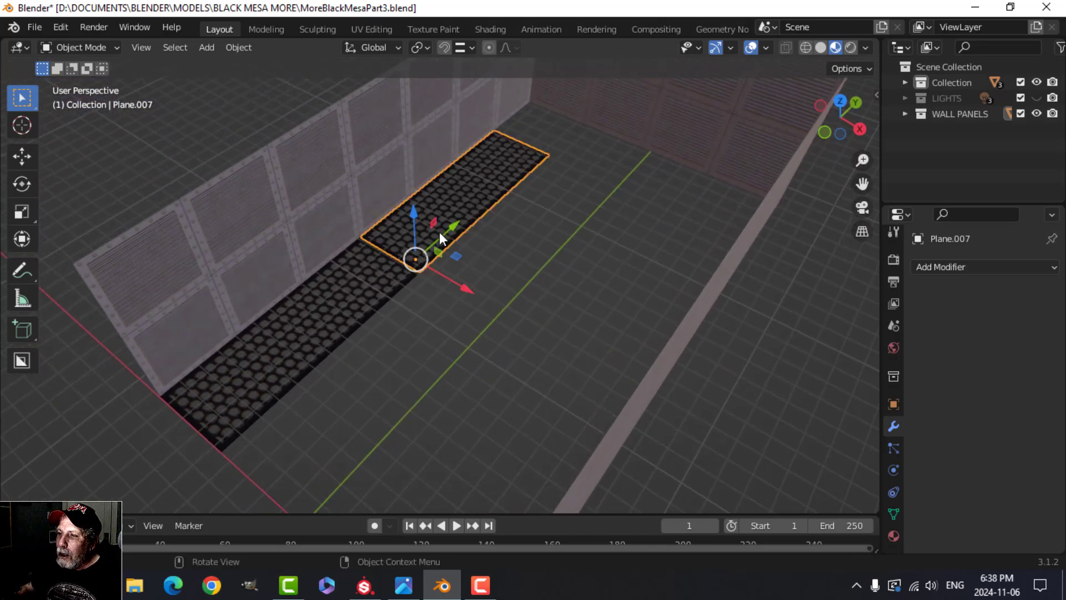
left_click(351, 321, "shift")
middle_click_drag(351, 321, 478, 273)
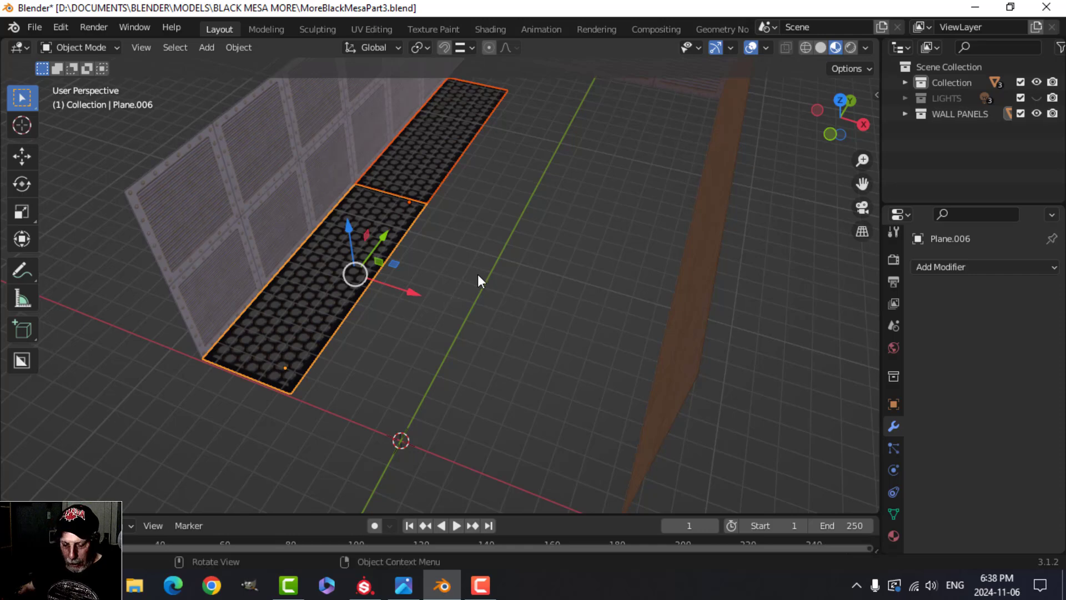
key("shift+d")
left_click_drag(406, 288, 478, 326)
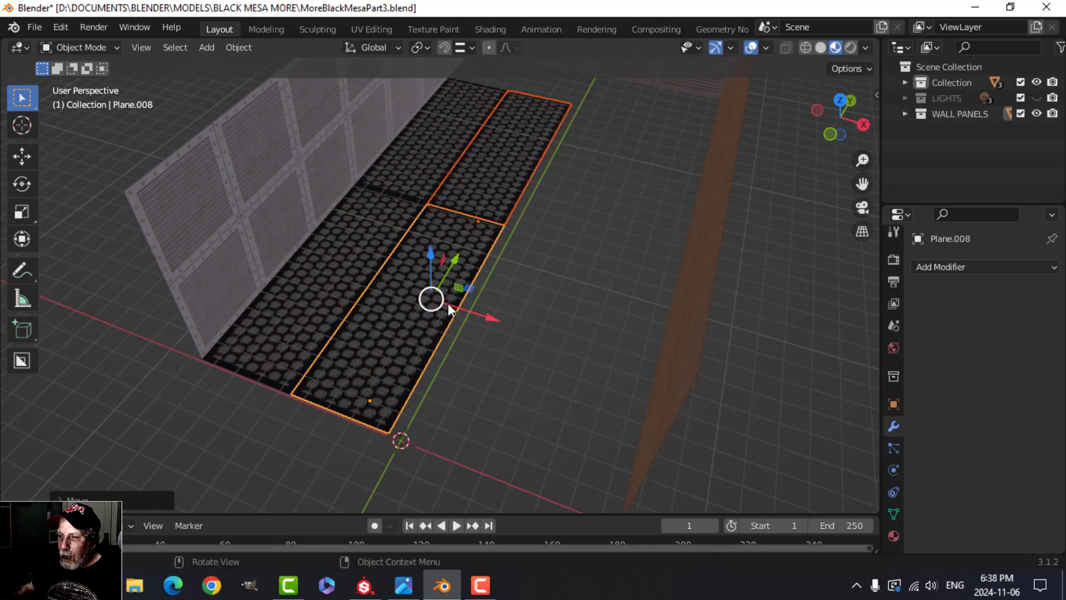
left_click(469, 306)
- Duplicate the second row of grate panels along the X axis and align the copy as a third row
middle_click_drag(469, 305, 492, 308)
key("ctrl+z")
key("shift+d")
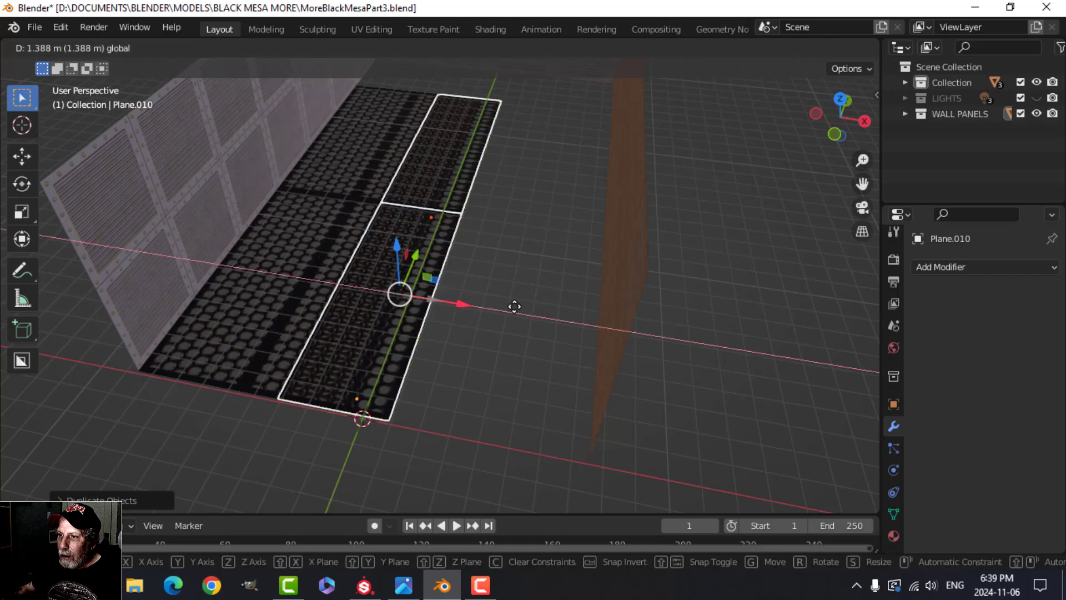
left_click(566, 311)
left_click_drag(564, 319, 516, 318)
scroll(472, 312, "up", 3)
scroll(477, 316, "down", 5)
- Duplicate the third row of grate panels along X and place the copy against it as the fourth row
middle_click_drag(502, 312, 428, 285)
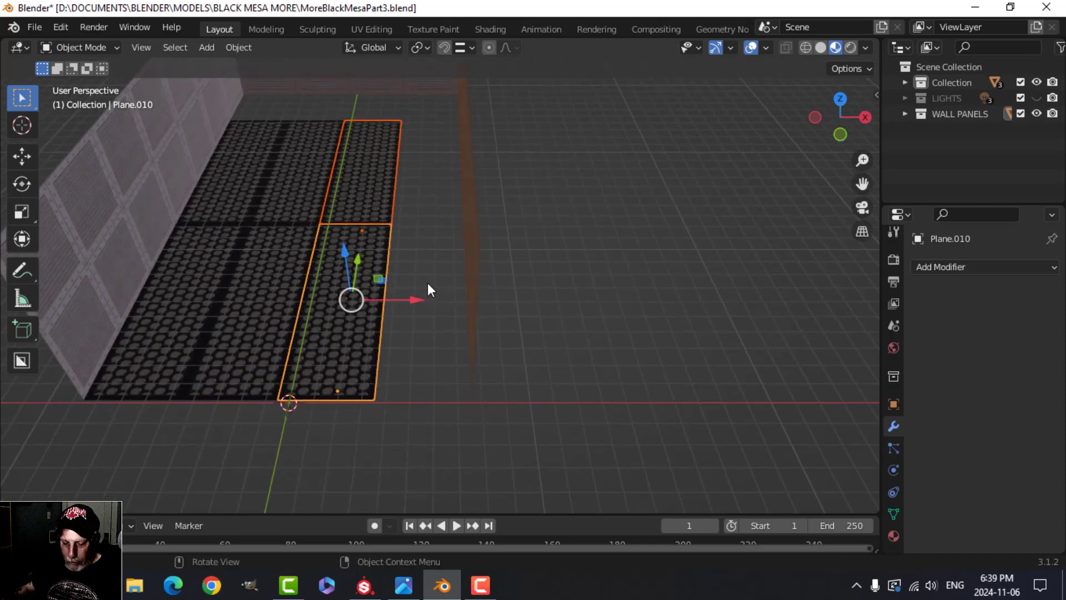
key("shift+d")
left_click(523, 298)
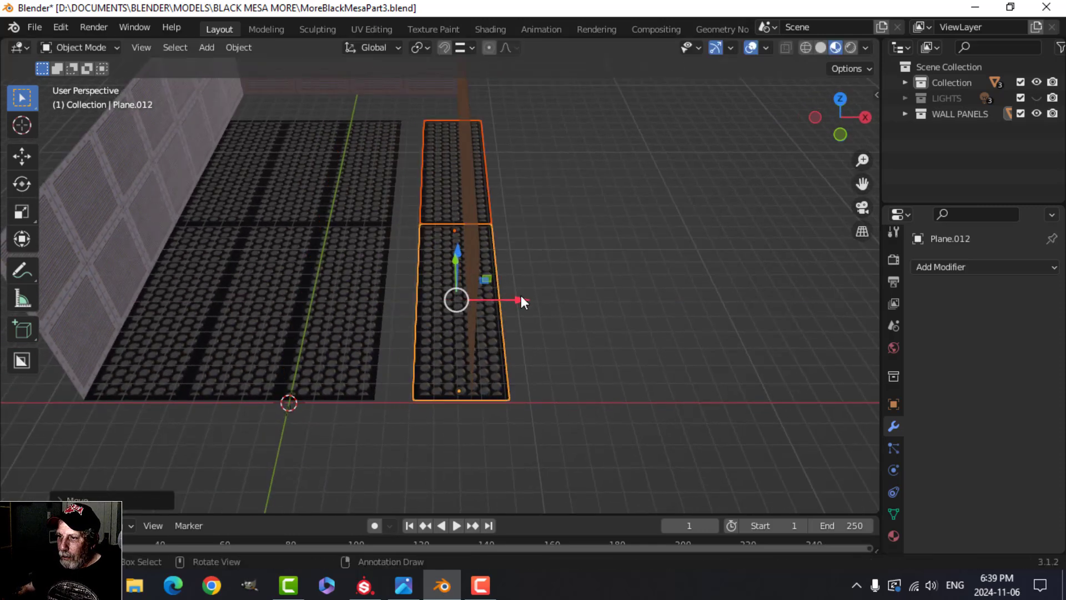
key("g")
left_click(435, 284)
key("alt+a")
- Switch to the image viewer to check the floor layout in CorridorBrighter.jpg, and return to Blender
middle_click_drag(414, 196, 427, 432)
left_click(403, 585)
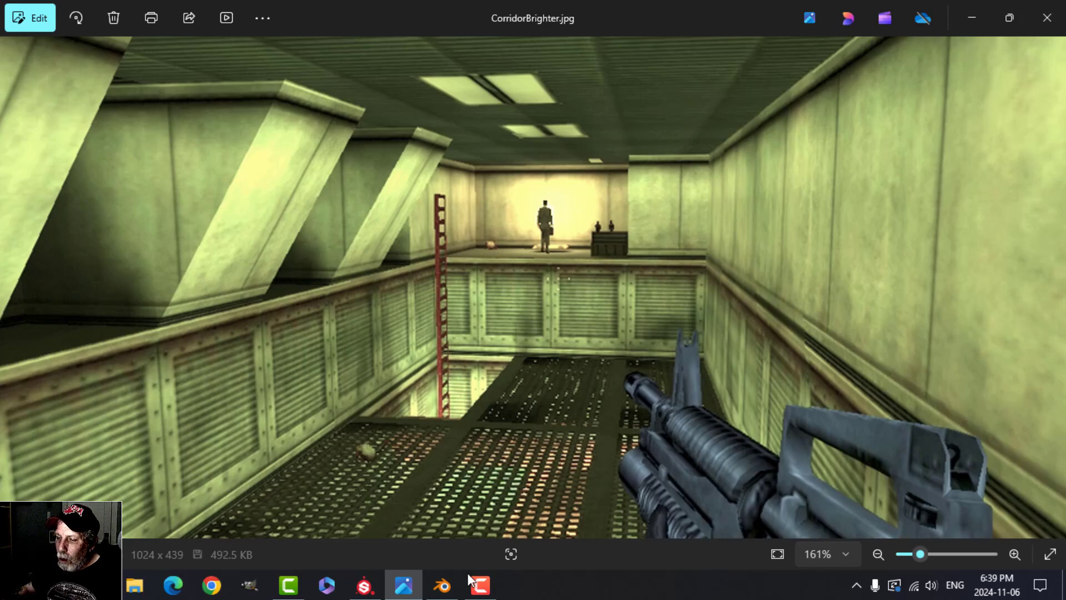
left_click(444, 588)
- Set the Array modifier count to 6 on the upper and lower panel rows of the wall beside the first grate row
middle_click_drag(477, 362, 514, 277)
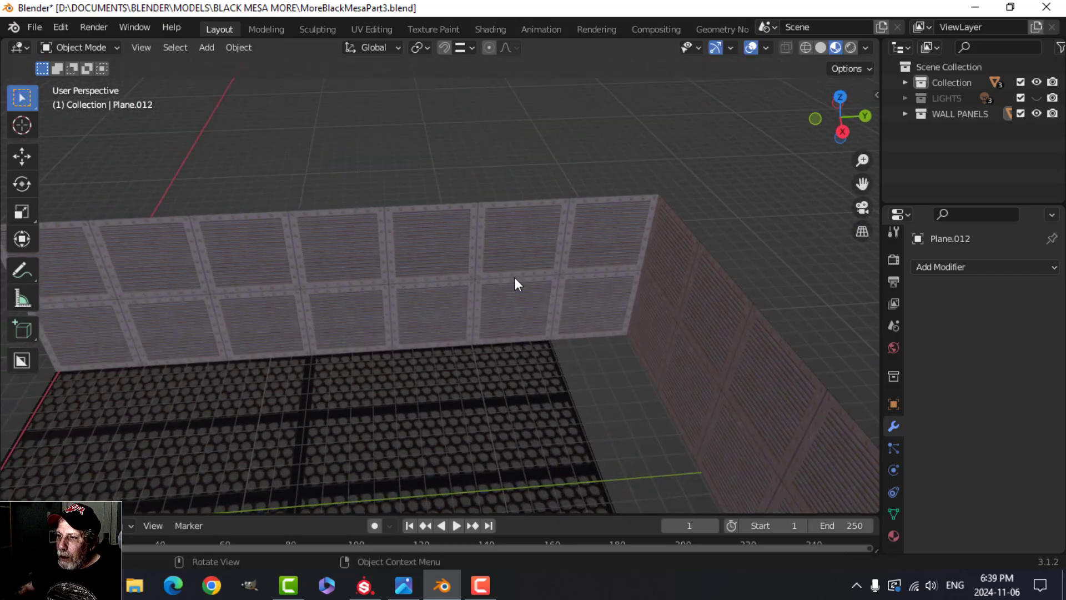
left_click(514, 278)
left_click(974, 335)
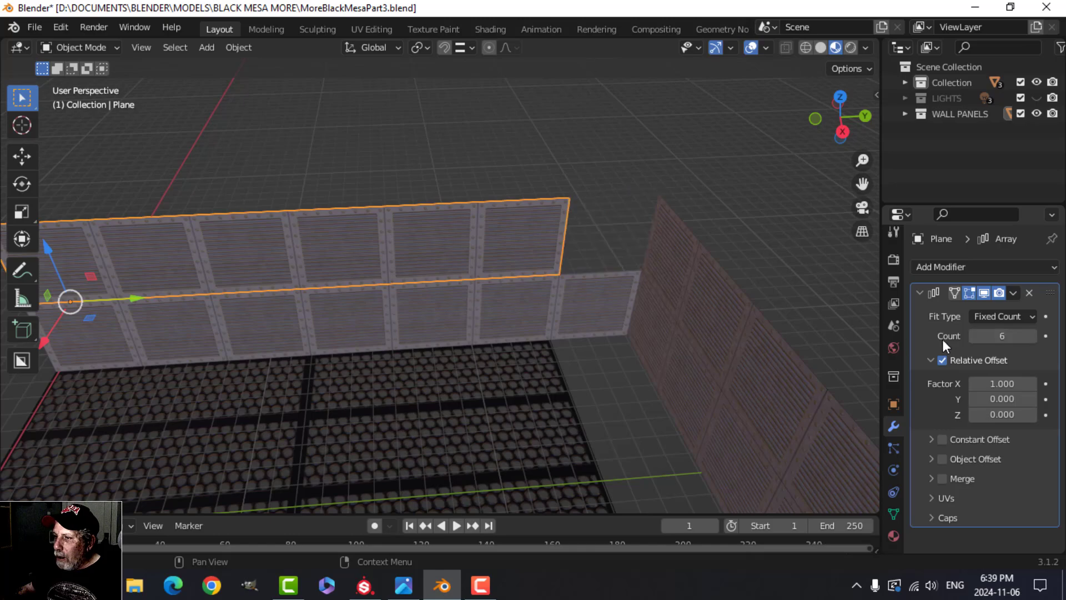
left_click(554, 322)
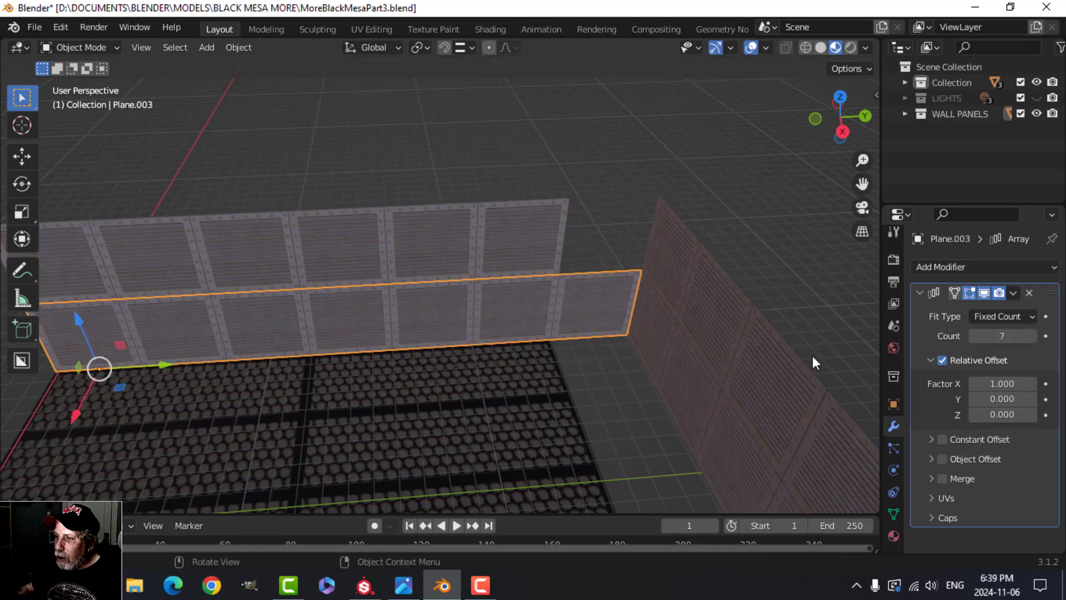
left_click(974, 336)
- Set the Array modifier count to 6 on both panel rows of the opposite long wall
middle_click_drag(639, 355, 624, 324)
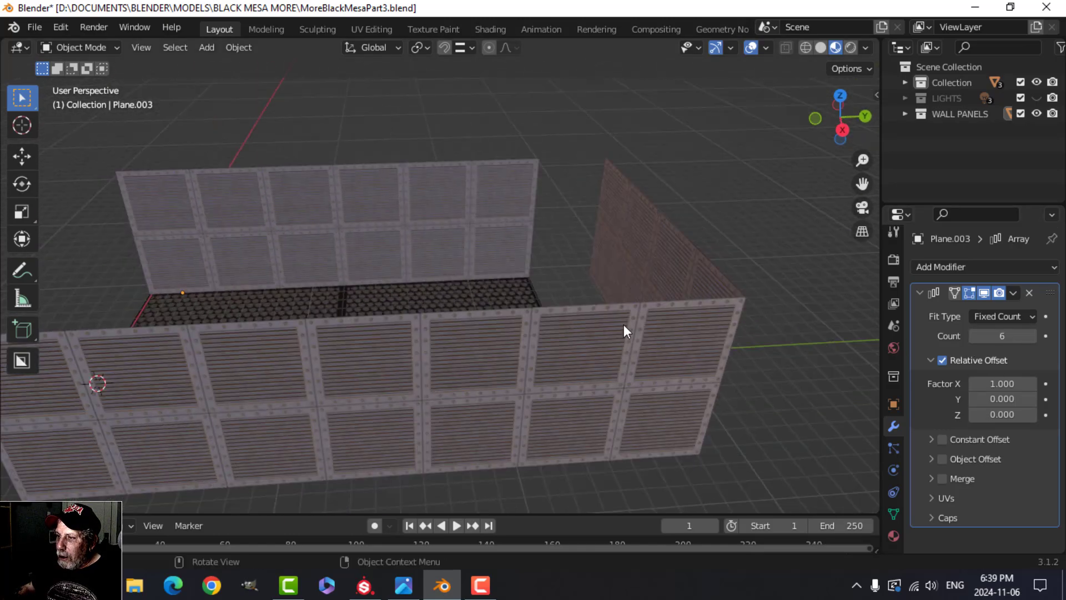
left_click(681, 338)
left_click(975, 334)
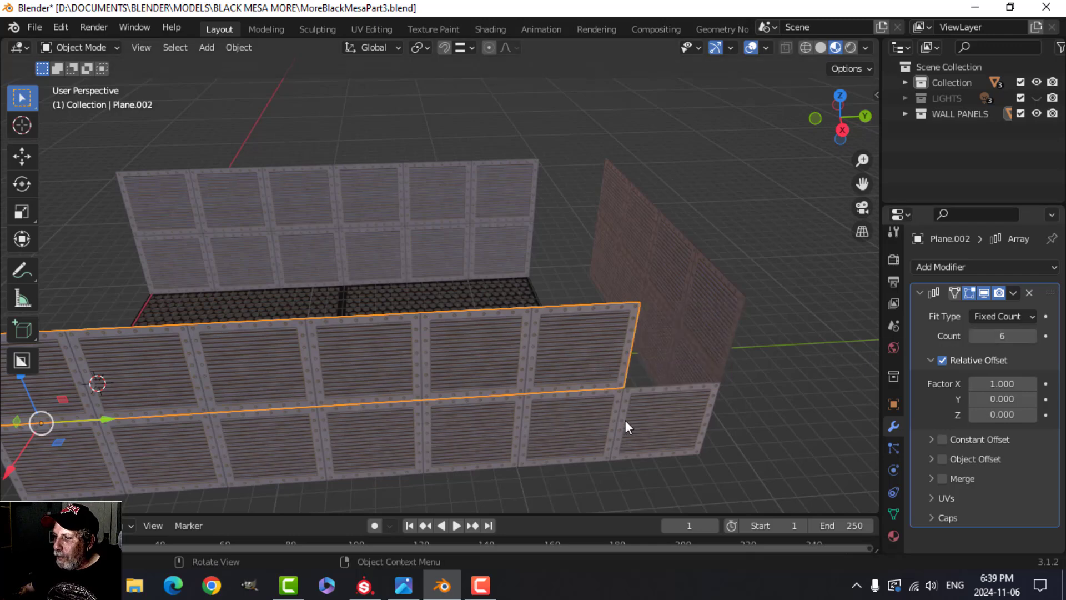
left_click(625, 420)
left_click(972, 338)
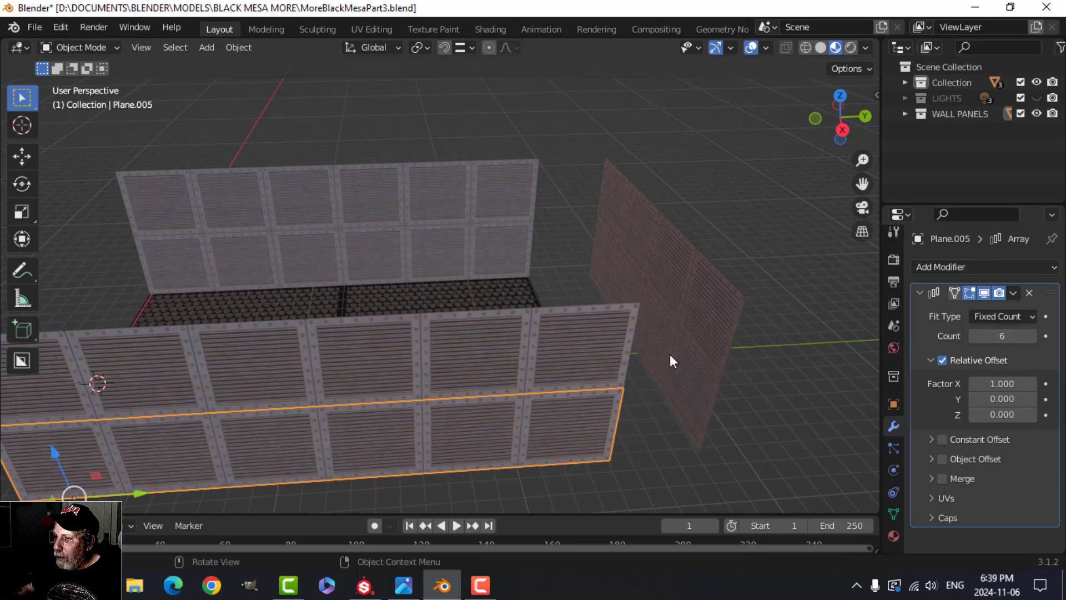
- Move the end wall panels along the Y axis to meet the ends of the shortened side walls and floor
left_click(689, 359)
middle_click_drag(688, 359, 731, 300)
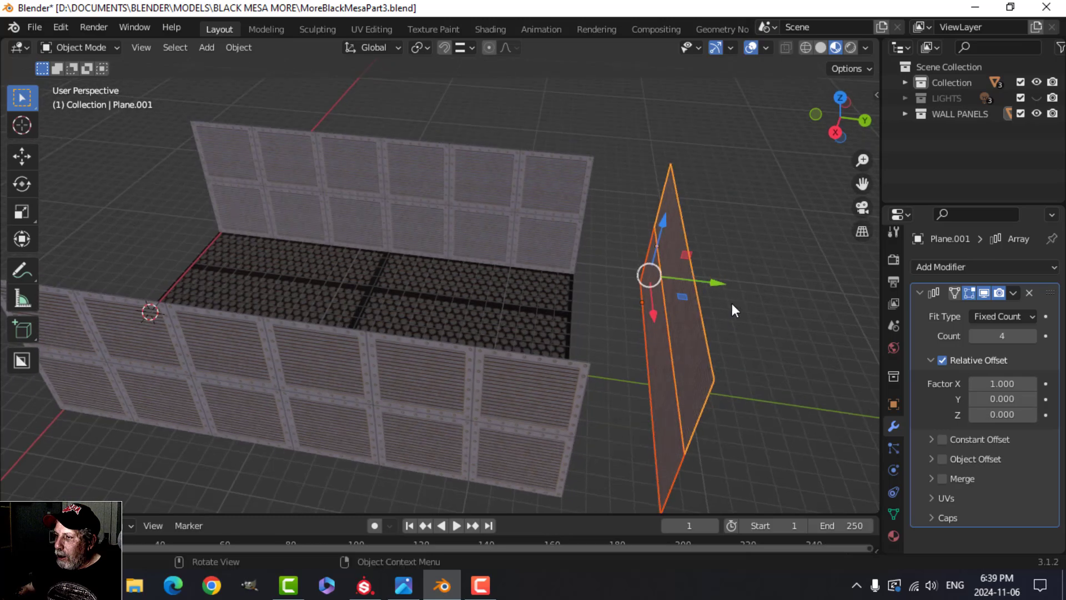
key("g")
key("y")
left_click(614, 280)
middle_click_drag(614, 280, 434, 265)
scroll(498, 332, "up", 4)
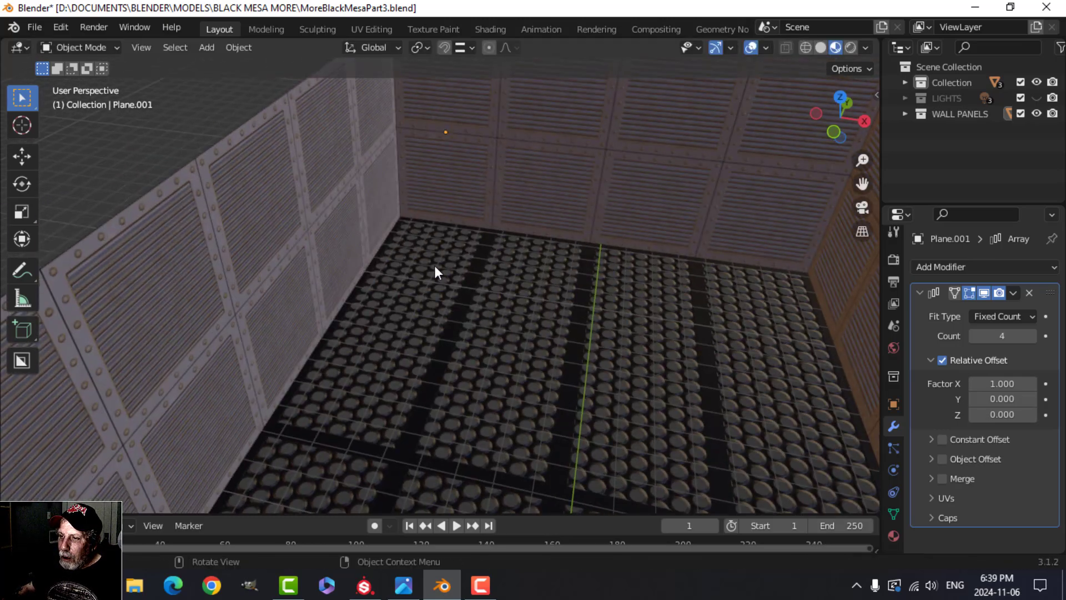
- Delete the far corner grate panel beside the first side wall to leave an opening in the floor
left_click(434, 265)
key("x")
left_click(434, 265)
scroll(451, 302, "down", 5)
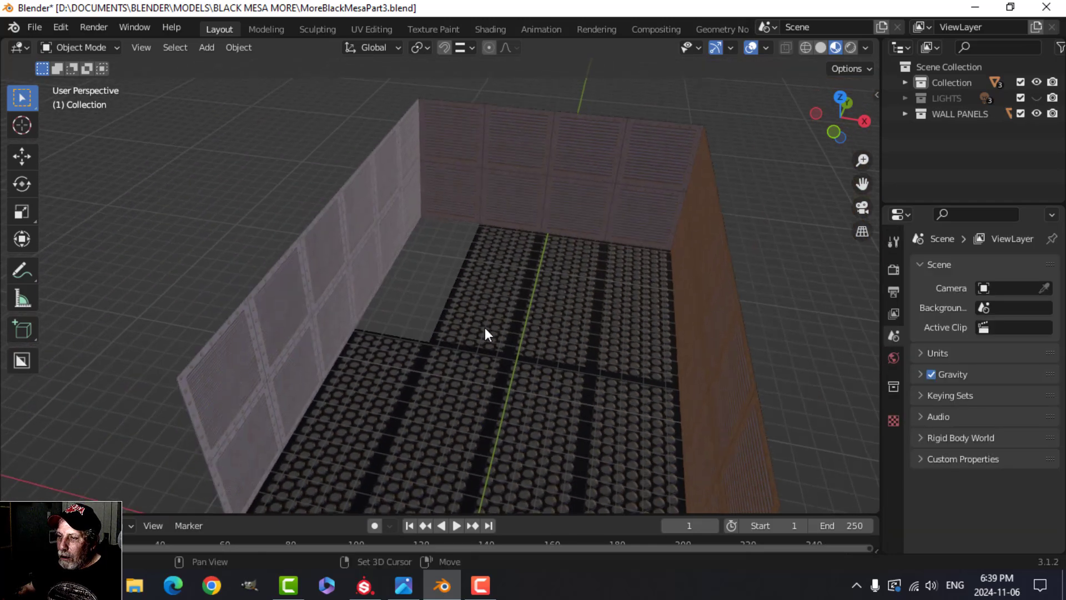
- Try several different HDRI environments for the viewport's Material Preview lighting on the corridor
middle_click_drag(485, 328, 528, 295)
scroll(493, 298, "up", 5)
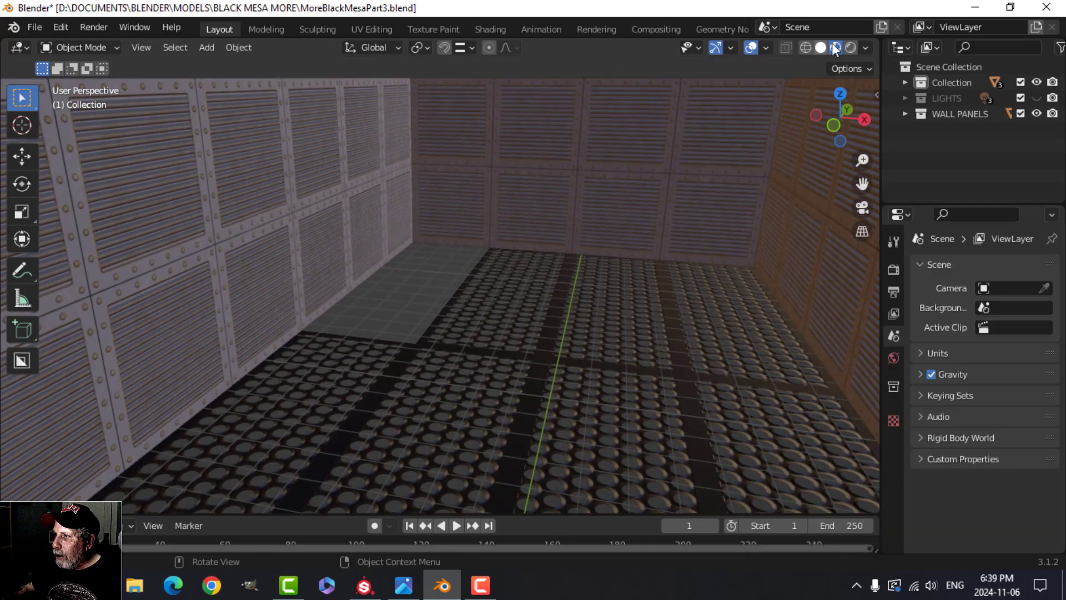
left_click(865, 48)
left_click(845, 161)
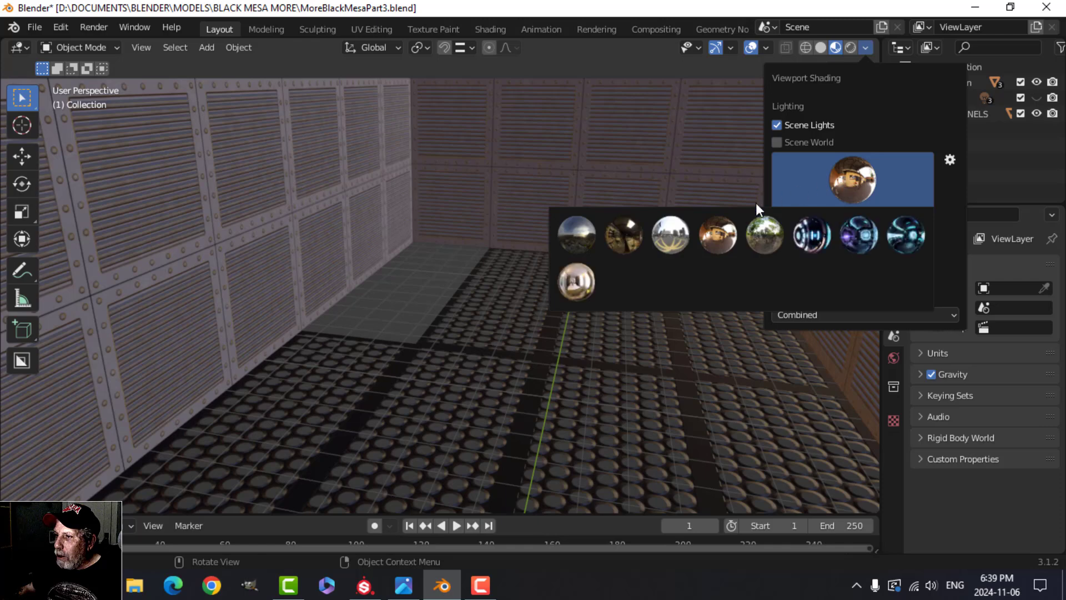
left_click(670, 237)
left_click(840, 176)
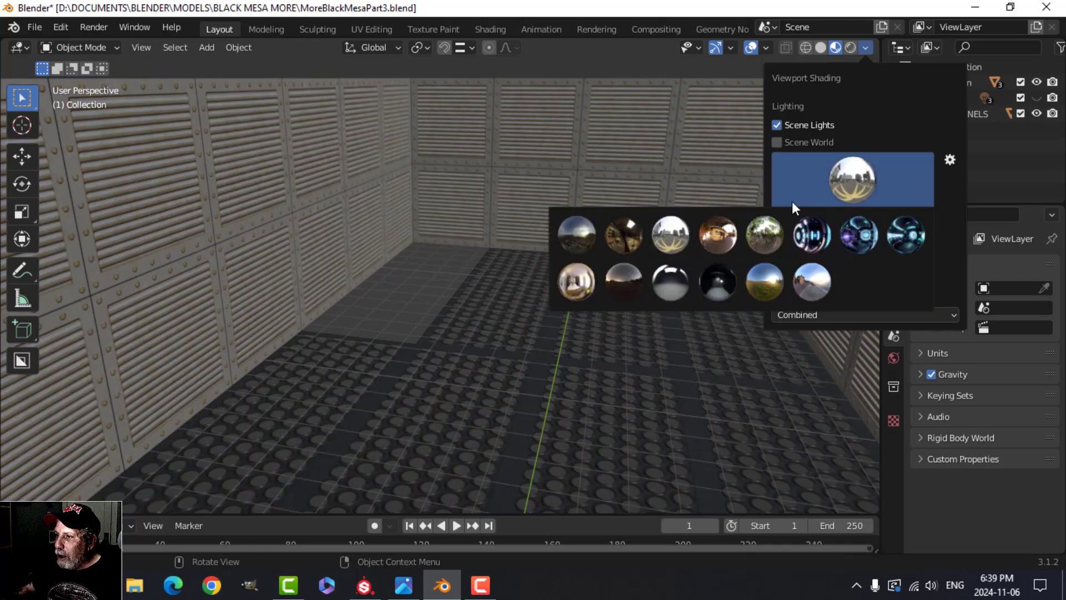
left_click(633, 242)
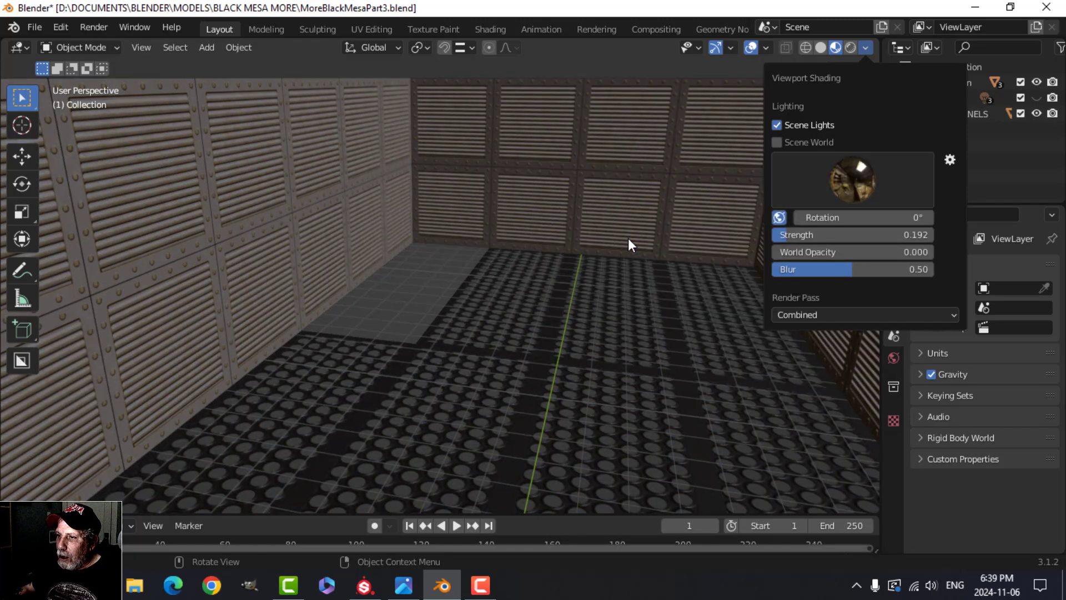
left_click(871, 172)
left_click(577, 245)
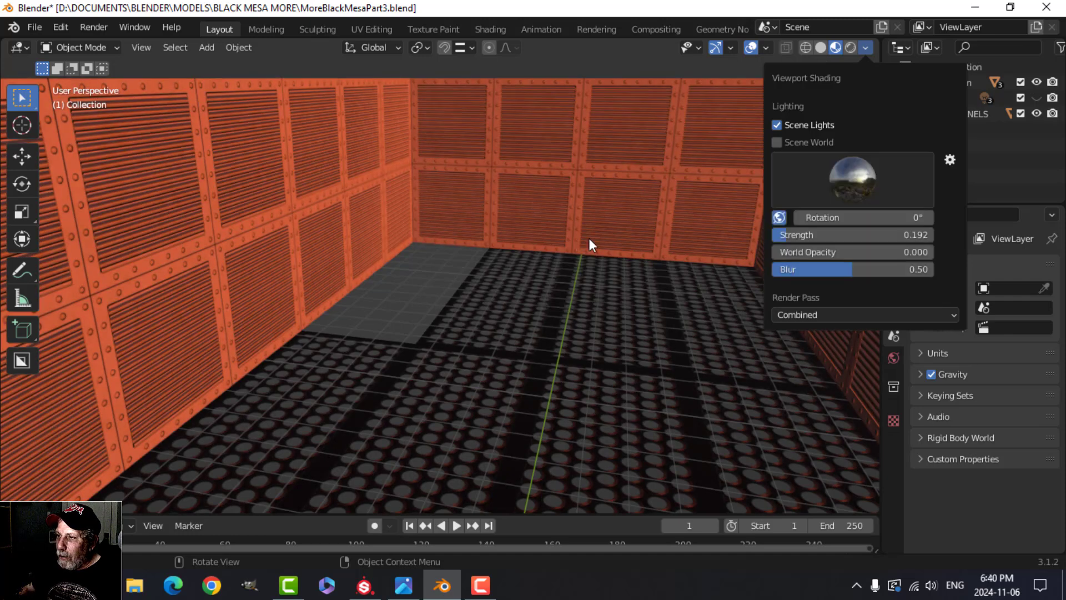
left_click(853, 178)
left_click(588, 278)
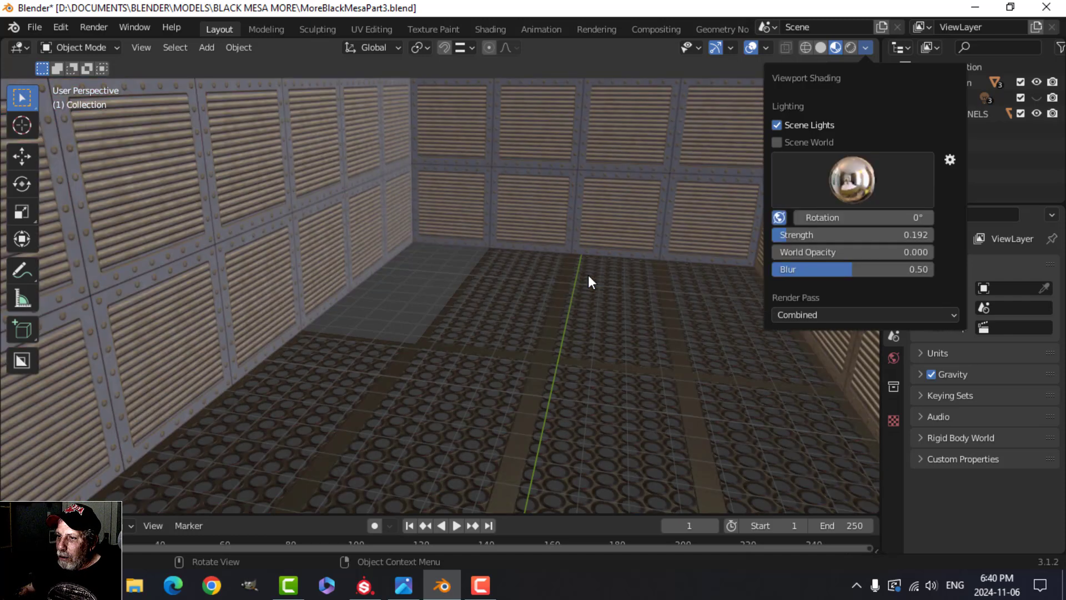
left_click(859, 181)
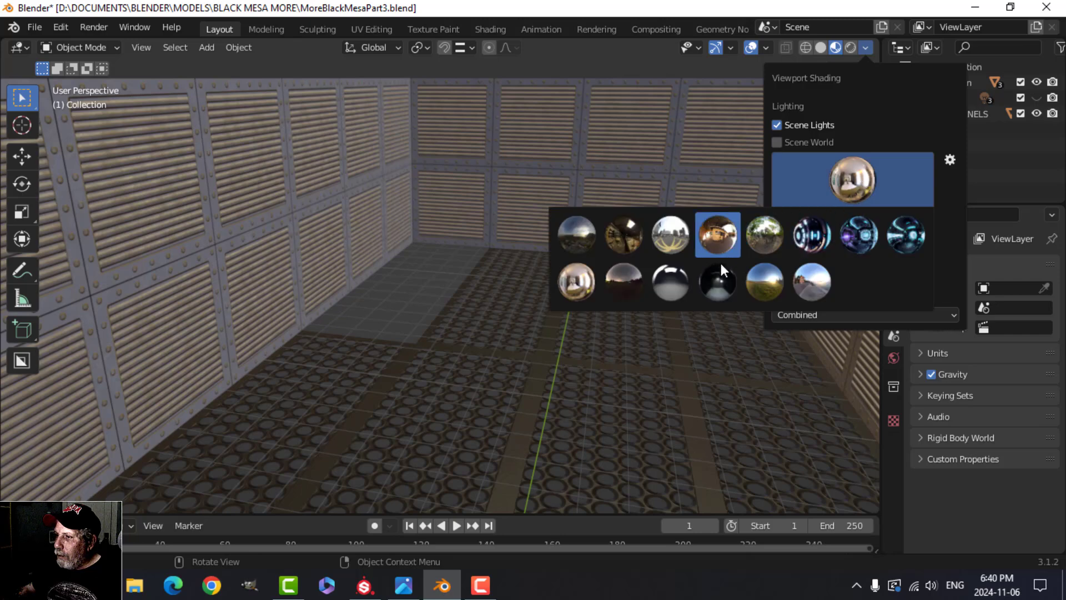
left_click(627, 284)
left_click(857, 172)
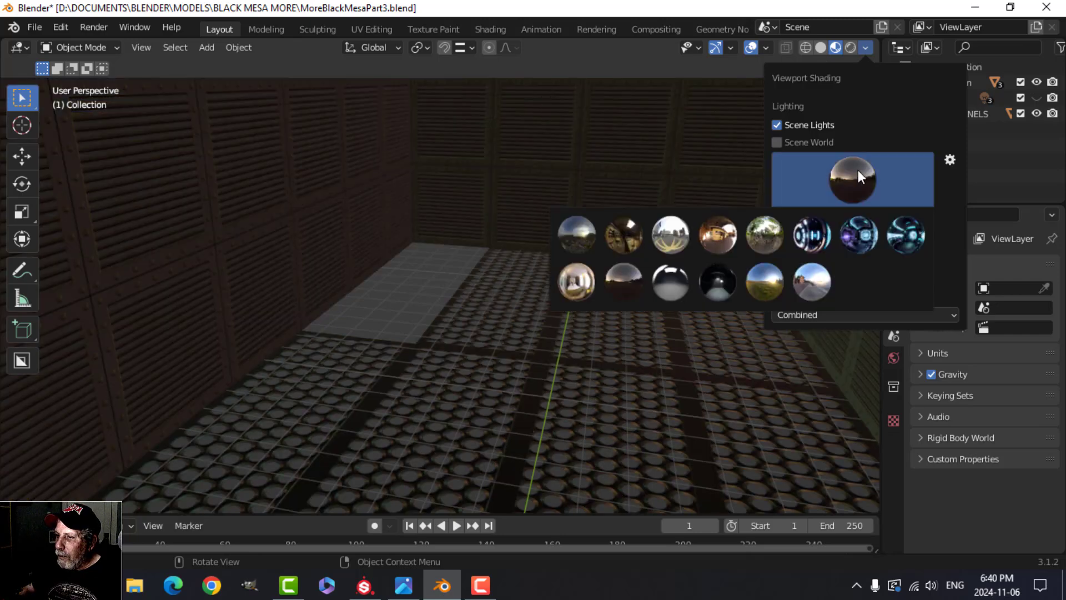
left_click(761, 281)
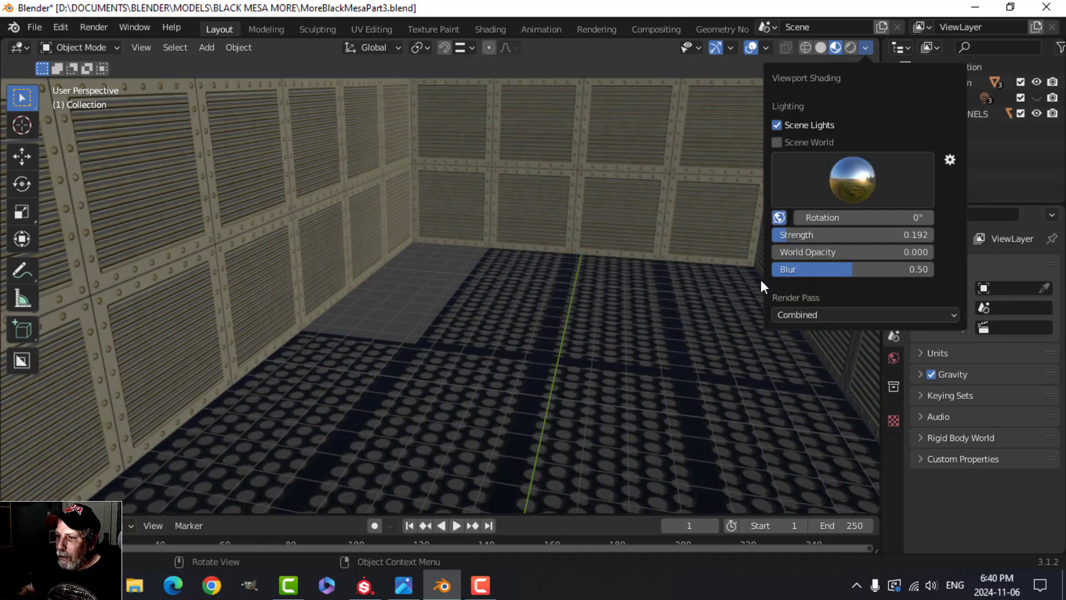
- Light the viewport with the blue-sky street HDRI and set its strength to 0.577
left_click(845, 185)
left_click(810, 278)
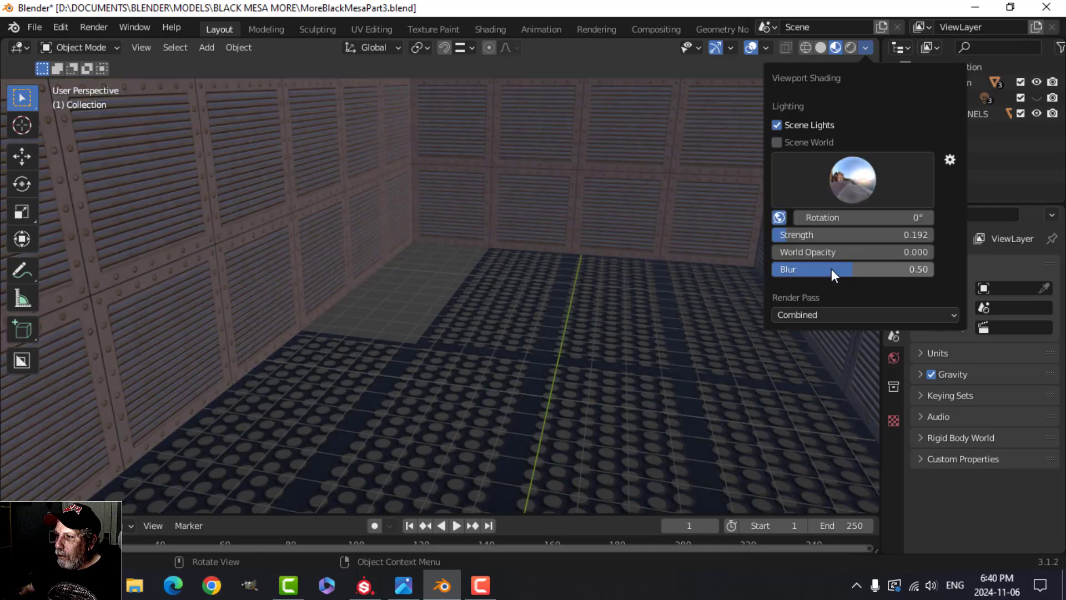
mouse_move(793, 236)
left_mouse_down()
mouse_move(778, 235)
mouse_move(802, 235)
left_mouse_up()
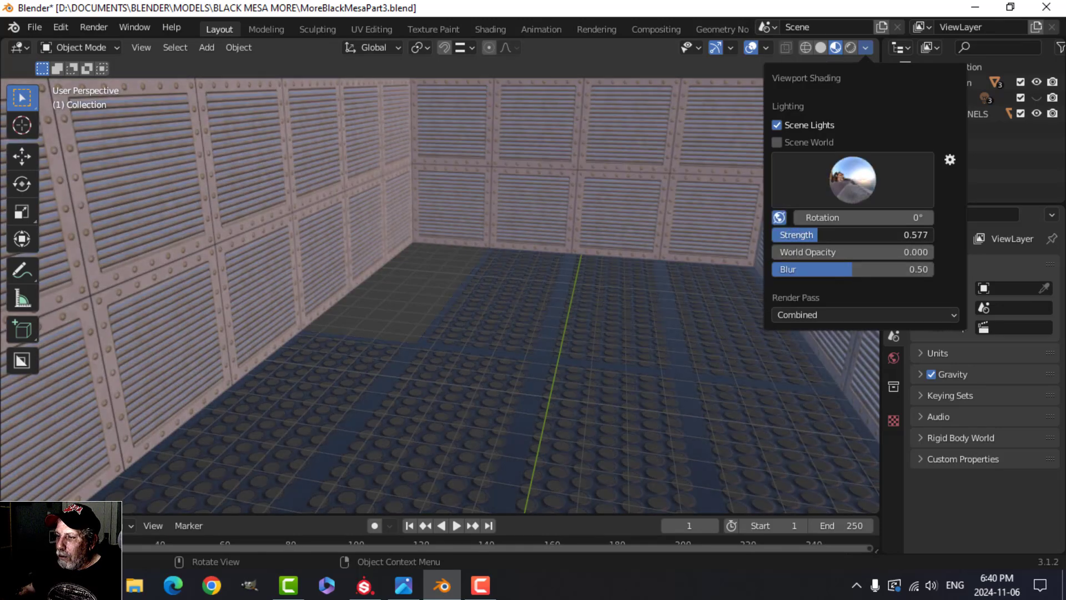
- Hide the viewport gizmos and overlays, and make the LIGHTS collection visible
scroll(664, 235, "down", 5)
middle_click_drag(681, 235, 804, 106)
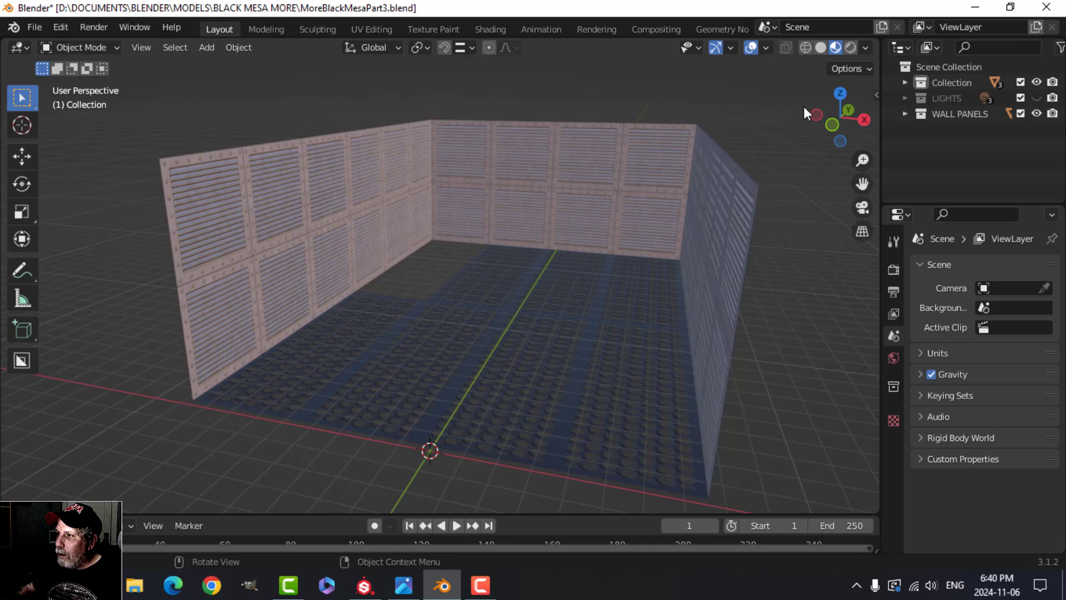
left_click(715, 48)
left_click(750, 47)
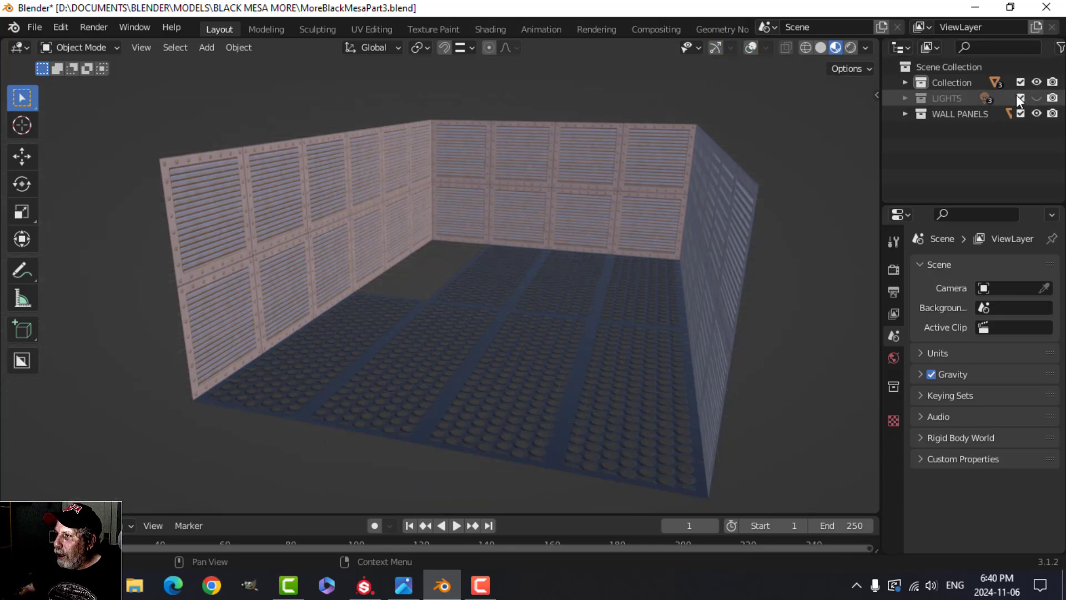
left_click(1036, 98)
- Examine the lit corridor and perforated floor, and turn the viewport gizmos and overlays back on
scroll(613, 277, "up", 5)
scroll(624, 268, "down", 7)
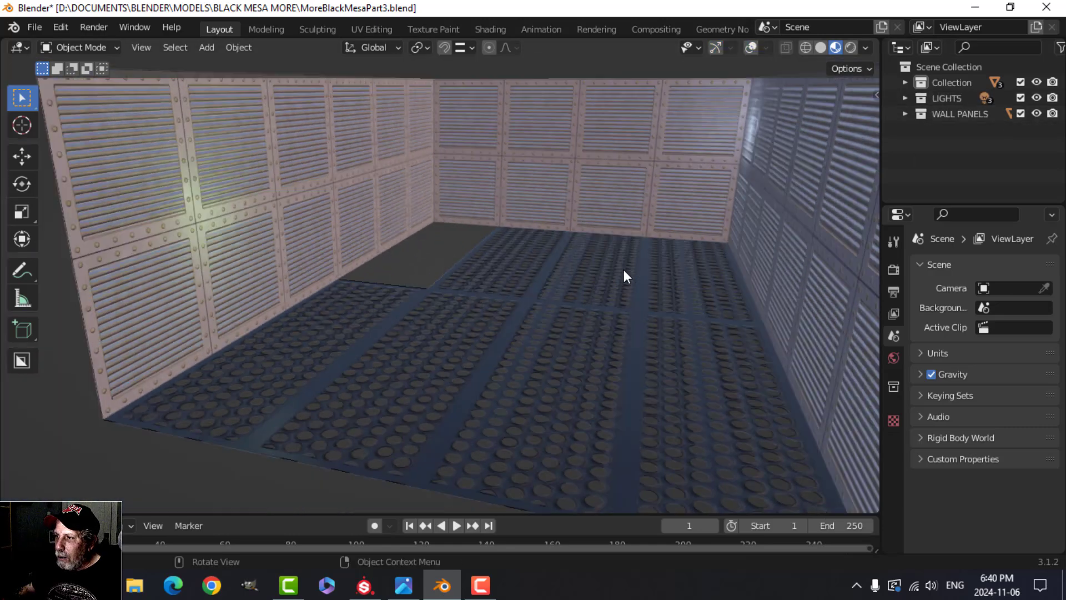
middle_click_drag(604, 282, 612, 271)
scroll(582, 285, "up", 7)
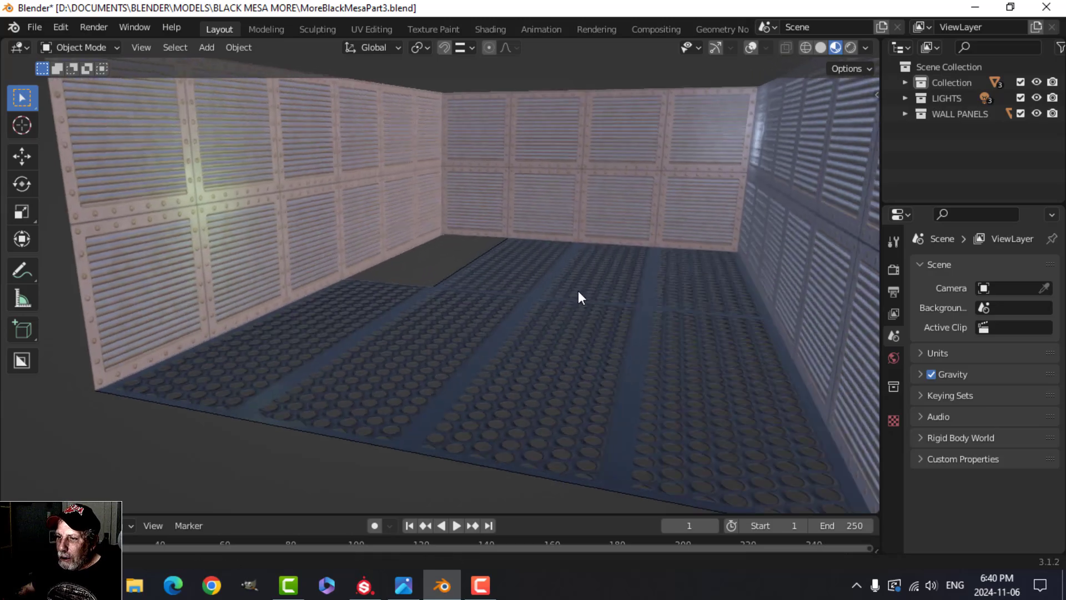
scroll(569, 307, "down", 8)
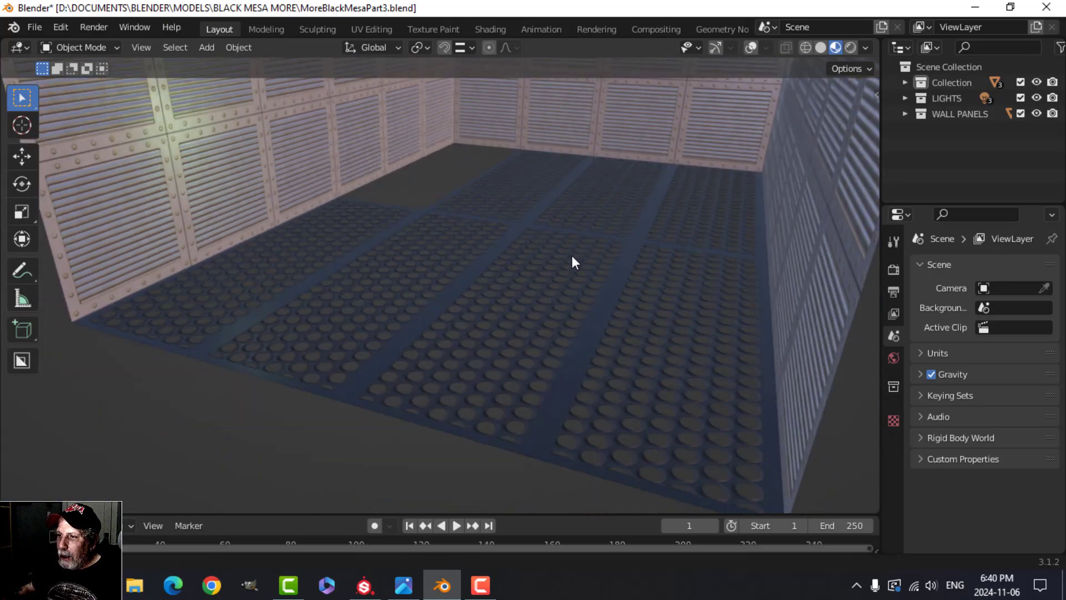
middle_click_drag(581, 283, 633, 178)
left_click(715, 48)
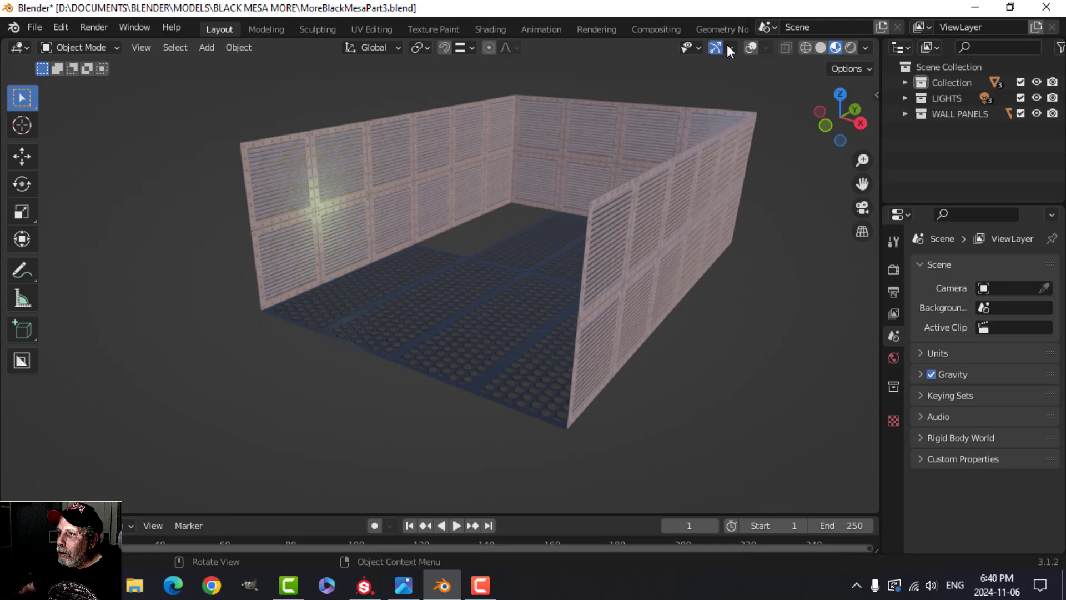
left_click(750, 48)
scroll(540, 207, "up", 6)
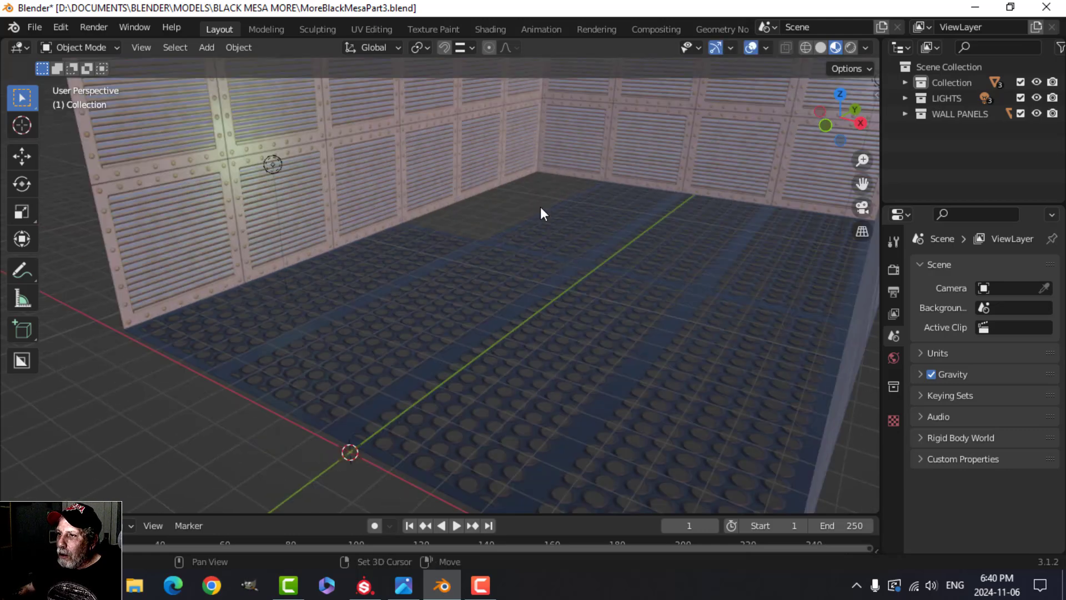
- Select the corridor's wall panel rows on all three sides and duplicate them in place
scroll(525, 251, "down", 5)
middle_click_drag(491, 267, 453, 216)
left_click(427, 158)
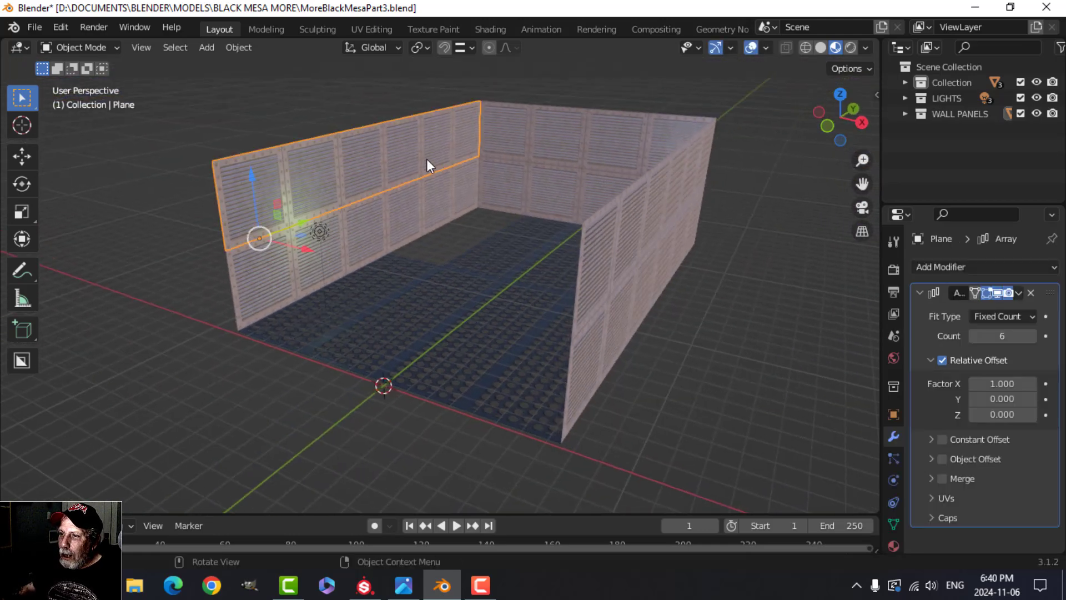
left_click(535, 159, "shift")
mouse_move(530, 188)
middle_mouse_down()
mouse_move(635, 211)
mouse_move(555, 222)
mouse_move(542, 237)
mouse_move(545, 191)
middle_mouse_up()
left_click(664, 141, "shift")
key("shift+d")
right_click(473, 176)
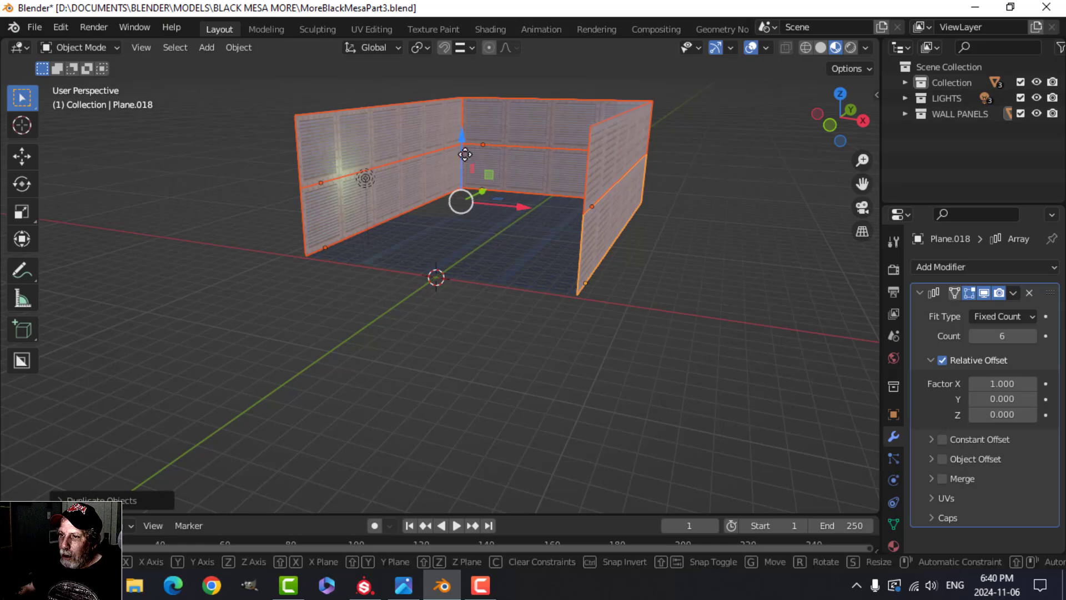
- Move the duplicated wall panels straight down along Z so they continue the walls directly below the grate floor
key("g")
key("z")
left_click(504, 313)
scroll(475, 285, "up", 4)
middle_click_drag(476, 285, 513, 284)
key("g")
key("z")
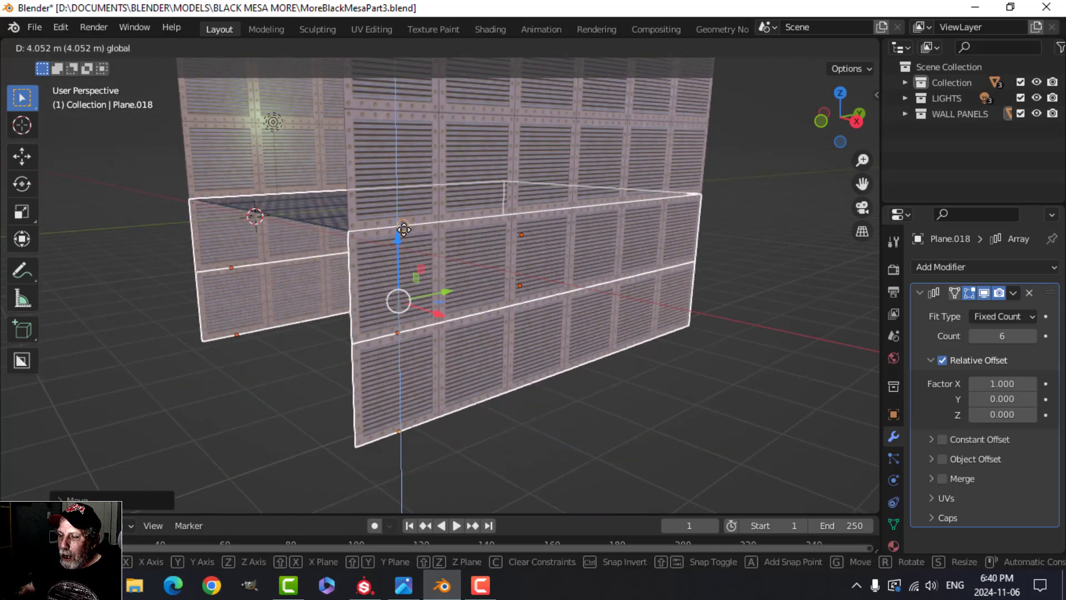
left_click(409, 234)
middle_click_drag(408, 233, 421, 287)
scroll(421, 286, "up", 3)
middle_click_drag(505, 266, 533, 311)
- Light the viewport with the blue-sky grass field HDRI and set its strength to 0.231
left_click(865, 47)
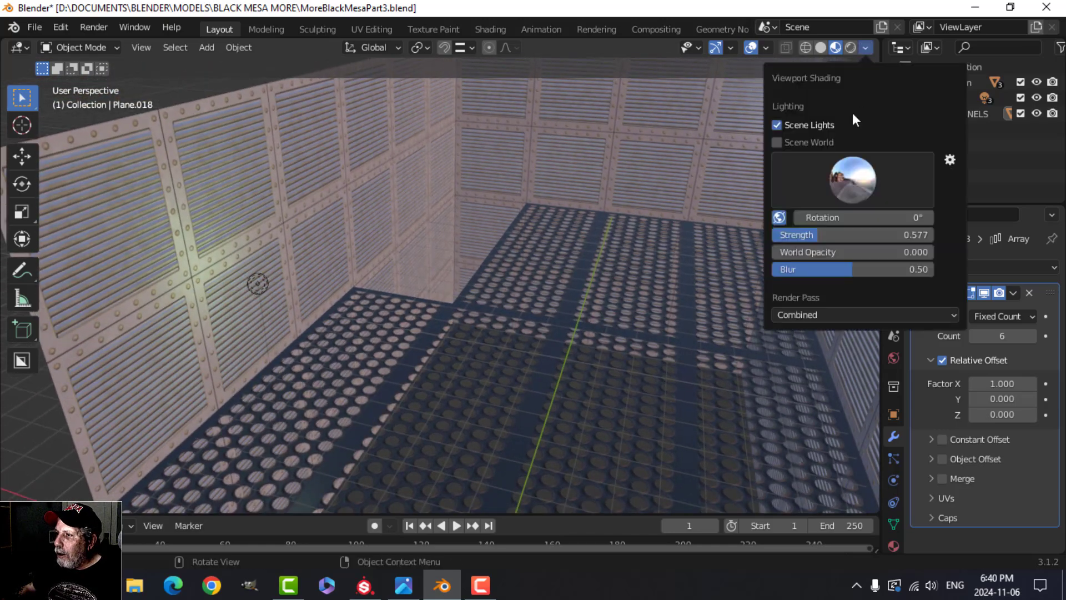
left_click(841, 178)
left_click(772, 271)
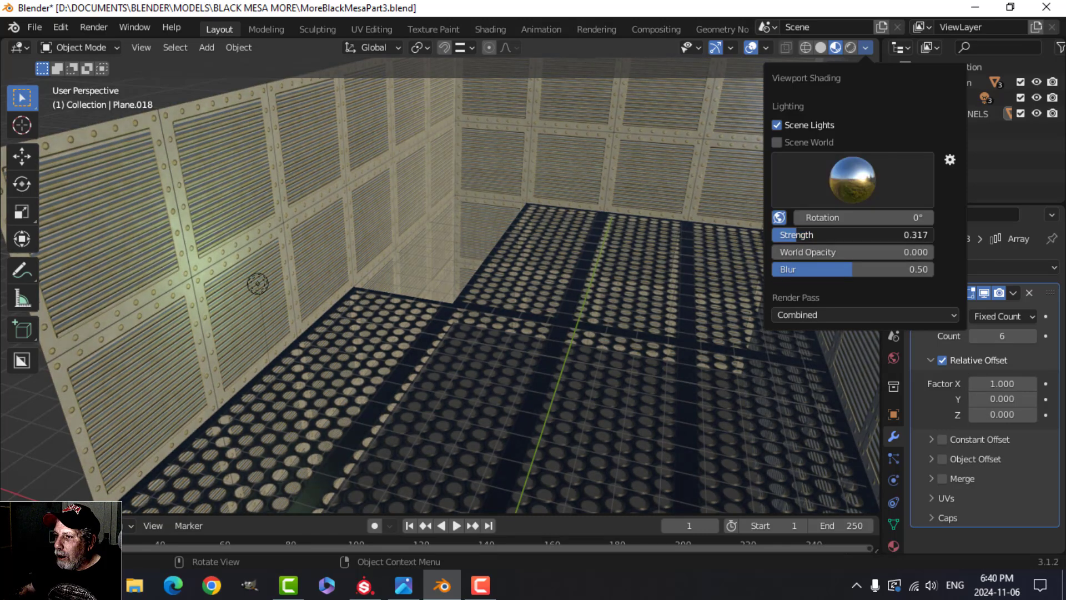
left_click_drag(796, 234, 791, 234)
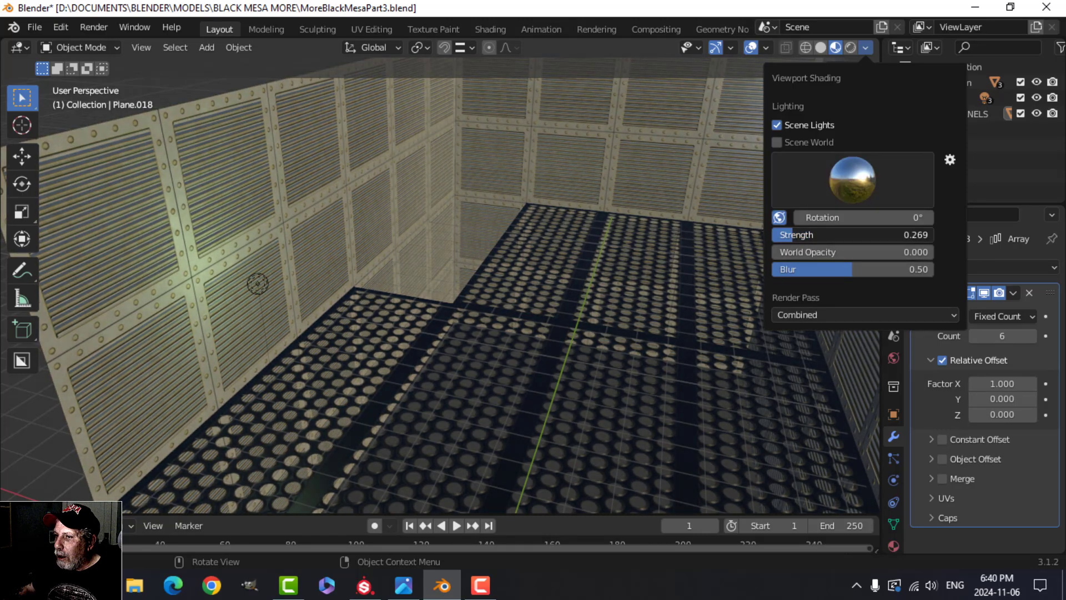
- Set the colour of the point light near the far wall's corner to pale green (H 0.296, S 0.515, V 1.000)
mouse_move(389, 261)
middle_mouse_down()
mouse_move(601, 244)
mouse_move(632, 185)
mouse_move(621, 278)
middle_mouse_up()
left_click(656, 129)
left_click(895, 480)
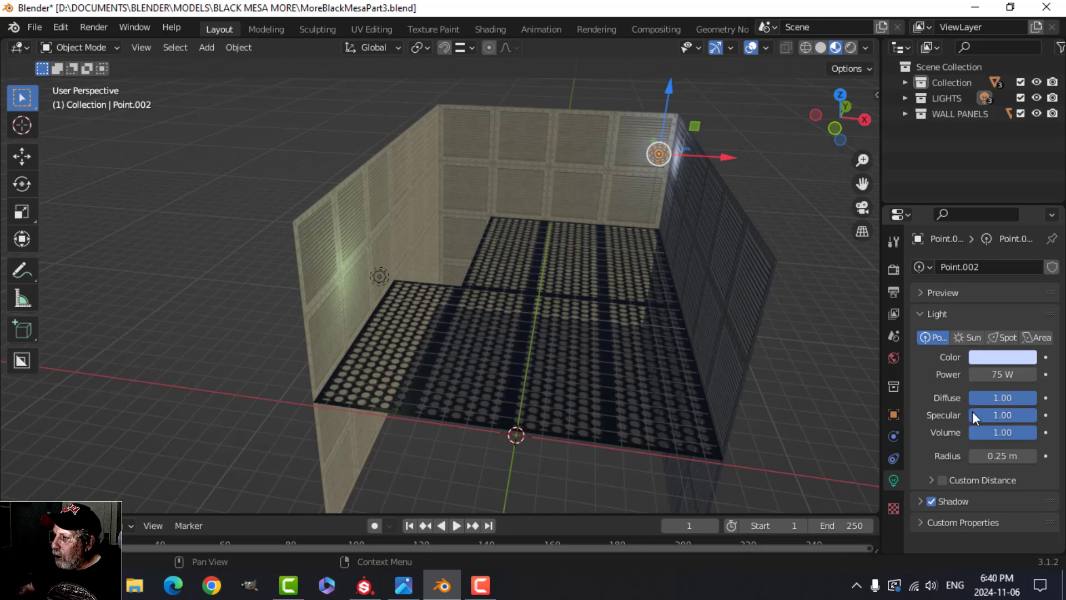
left_click(994, 359)
left_click(940, 202)
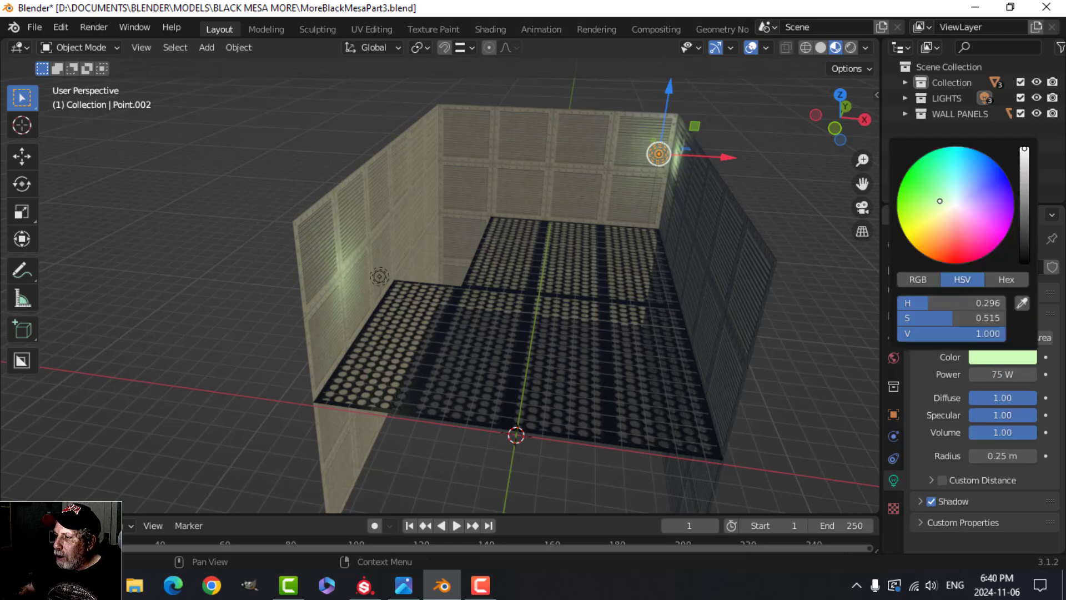
- Duplicate the far corner's point light, move the copy along X towards the opposite wall, and lower it beneath the grate floor
middle_click_drag(625, 247, 651, 263)
key("shift+d")
key("x")
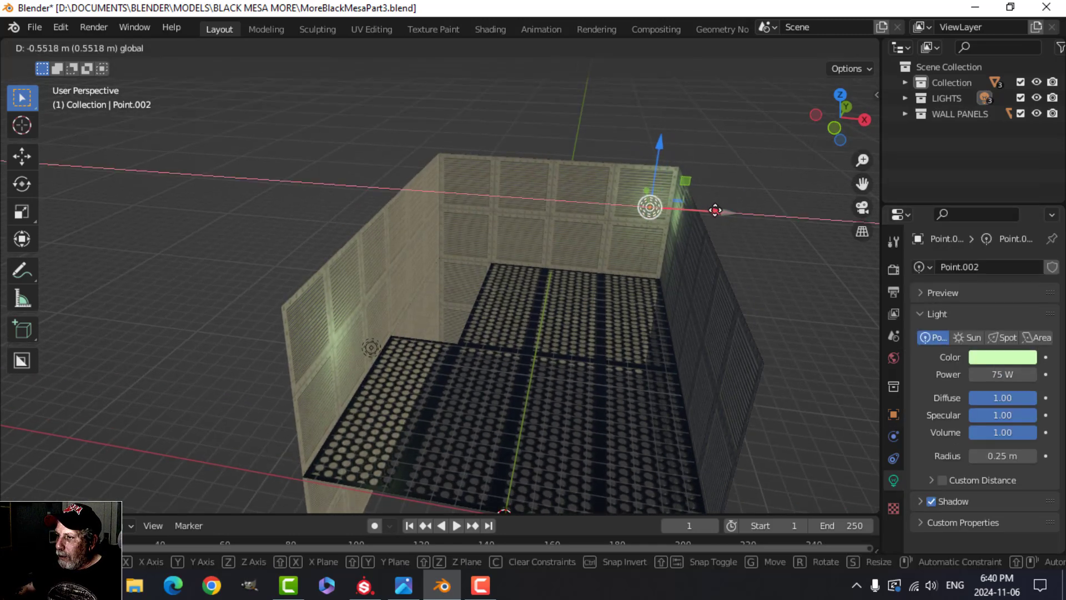
left_click(711, 212)
left_click_drag(702, 211, 503, 225)
left_click_drag(449, 126, 448, 287)
- Change the lowered point light's colour to a light orange
left_click(982, 355)
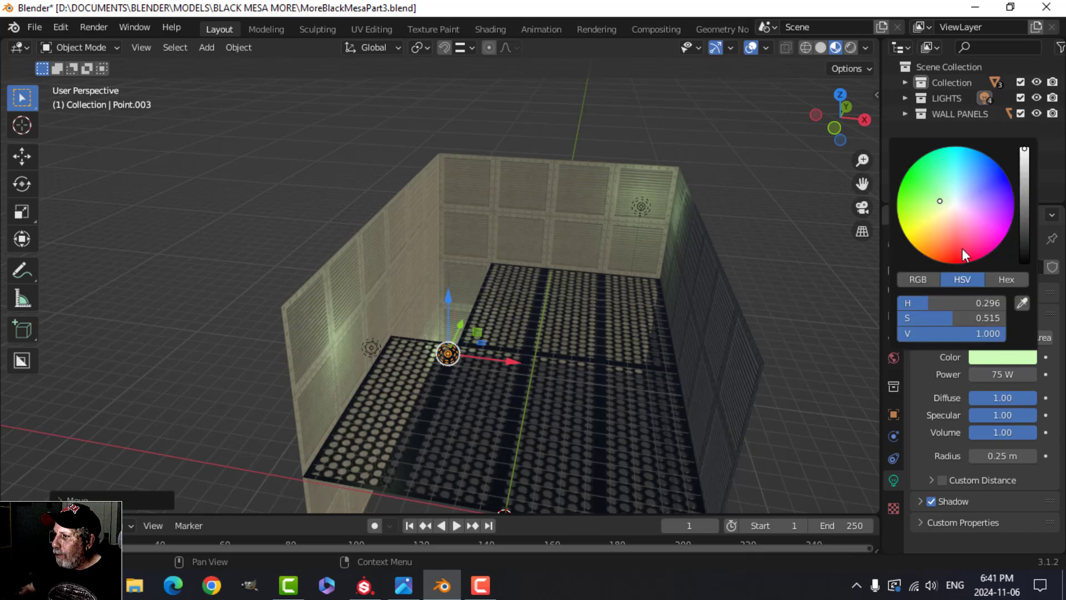
left_click(938, 231)
middle_click_drag(622, 333, 563, 331)
scroll(563, 331, "up", 8)
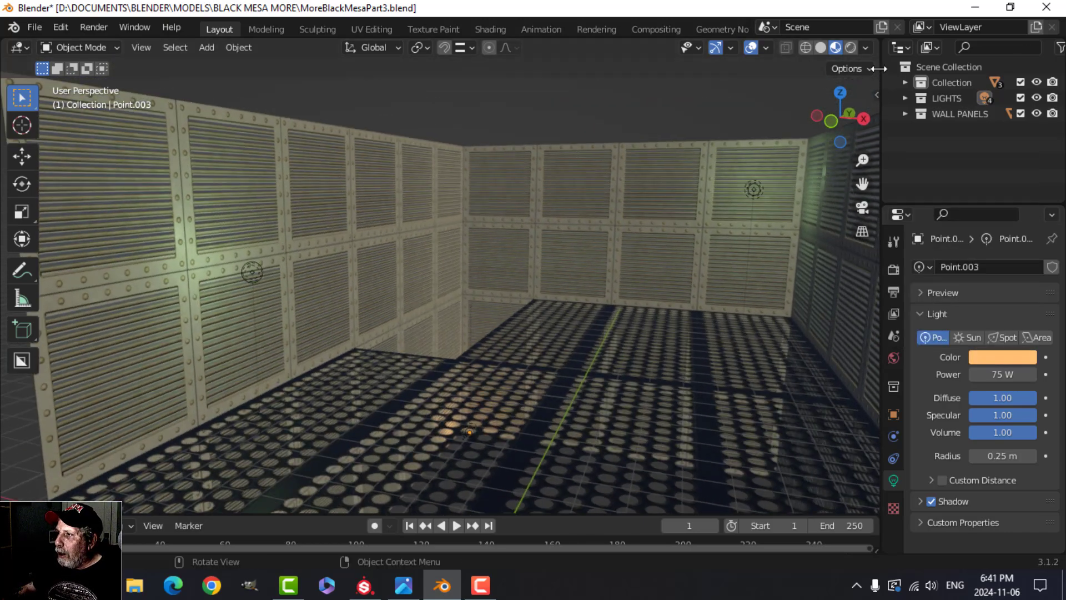
- Enable Scene World lighting in the viewport and darken the world background colour to black
left_click(866, 49)
left_click(777, 142)
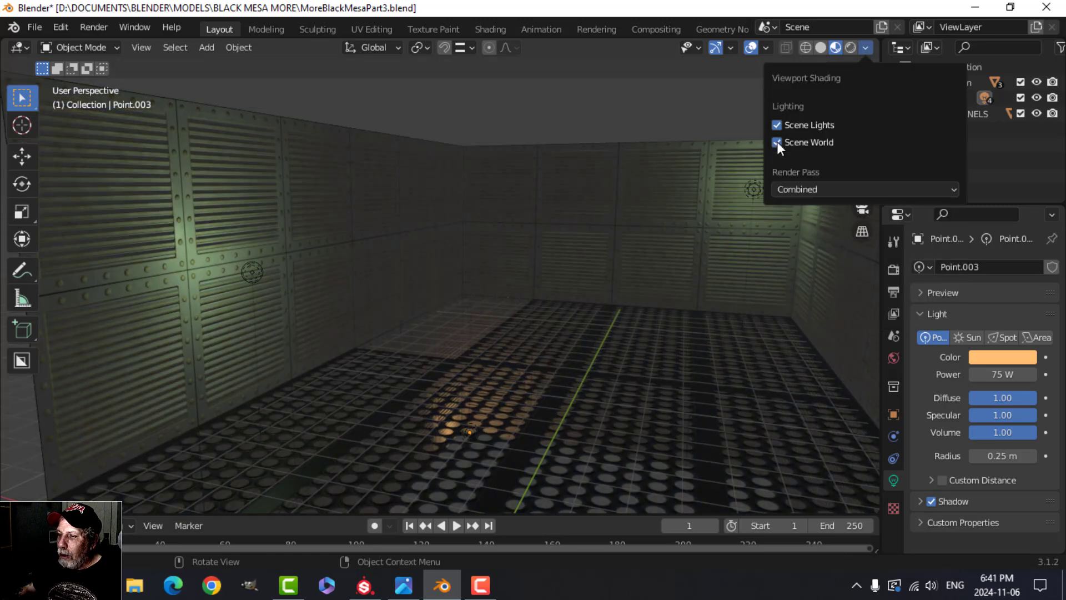
left_click(894, 359)
left_click(1004, 372)
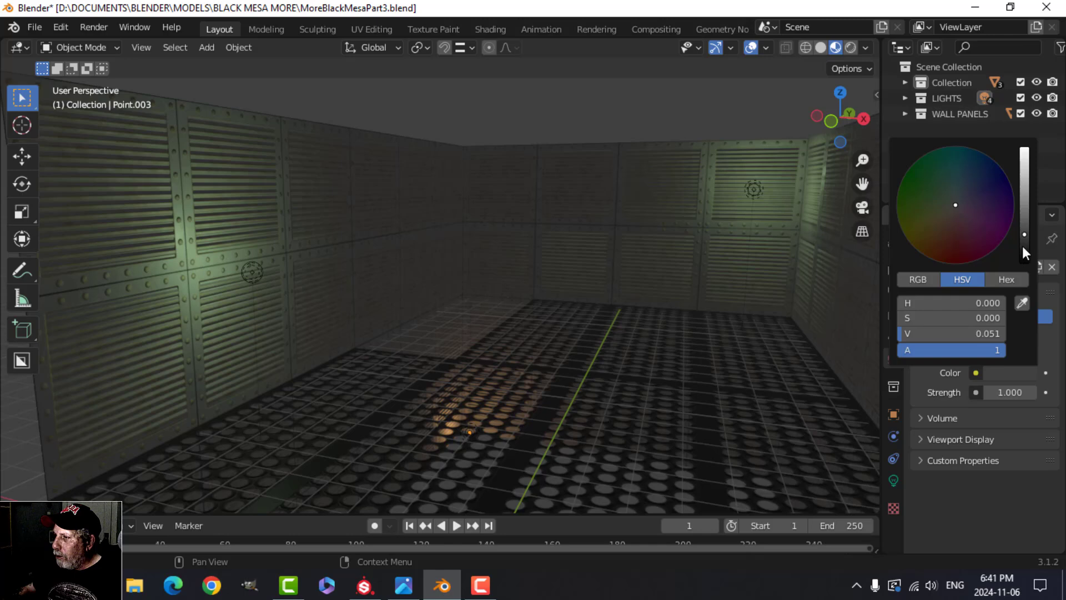
left_click_drag(1024, 253, 1024, 266)
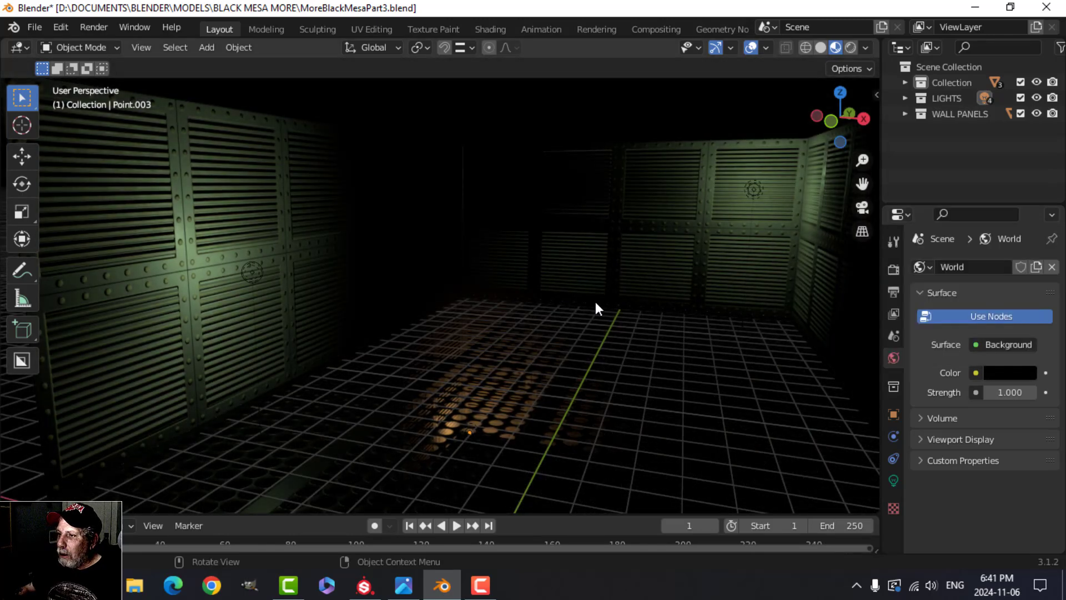
- Hide the gizmos and overlays, switch the viewport from Scene World back to HDRI lighting, and lower its strength slightly
middle_click_drag(595, 303, 683, 300)
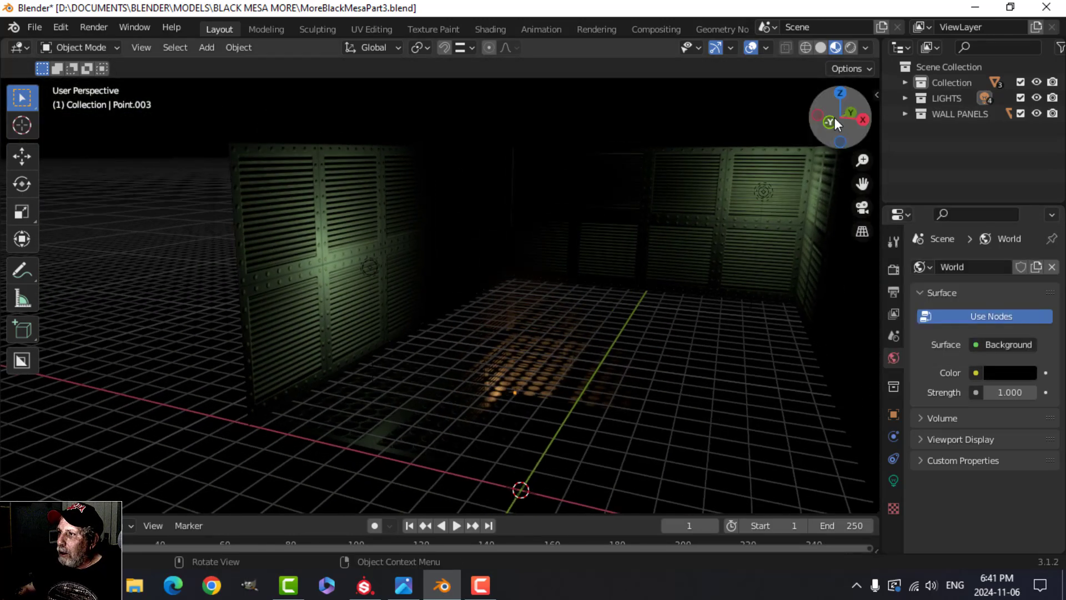
left_click(719, 48)
left_click(749, 47)
left_click(865, 48)
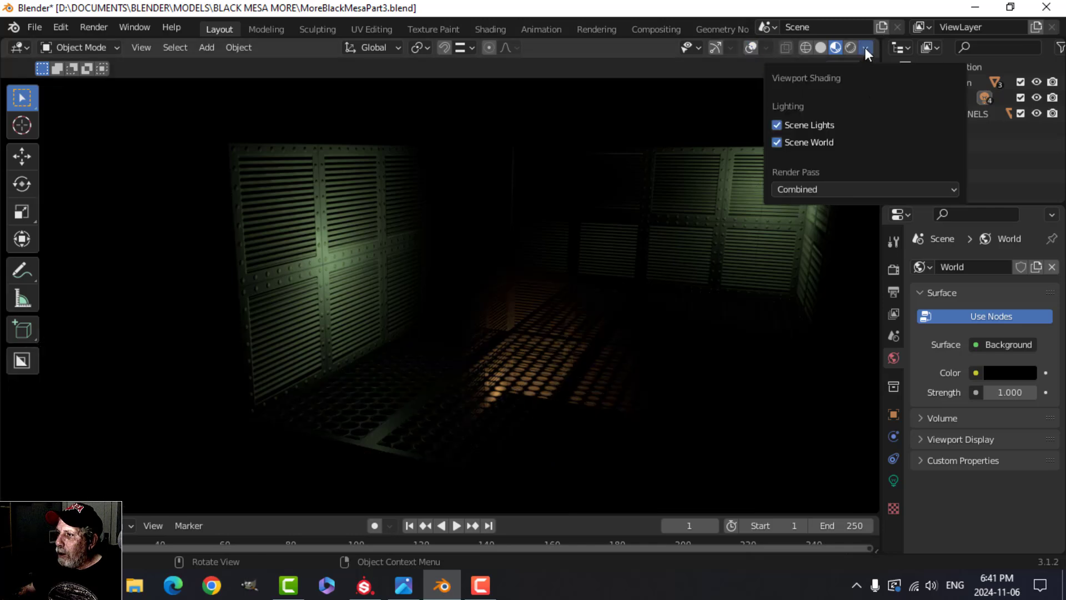
left_click(782, 142)
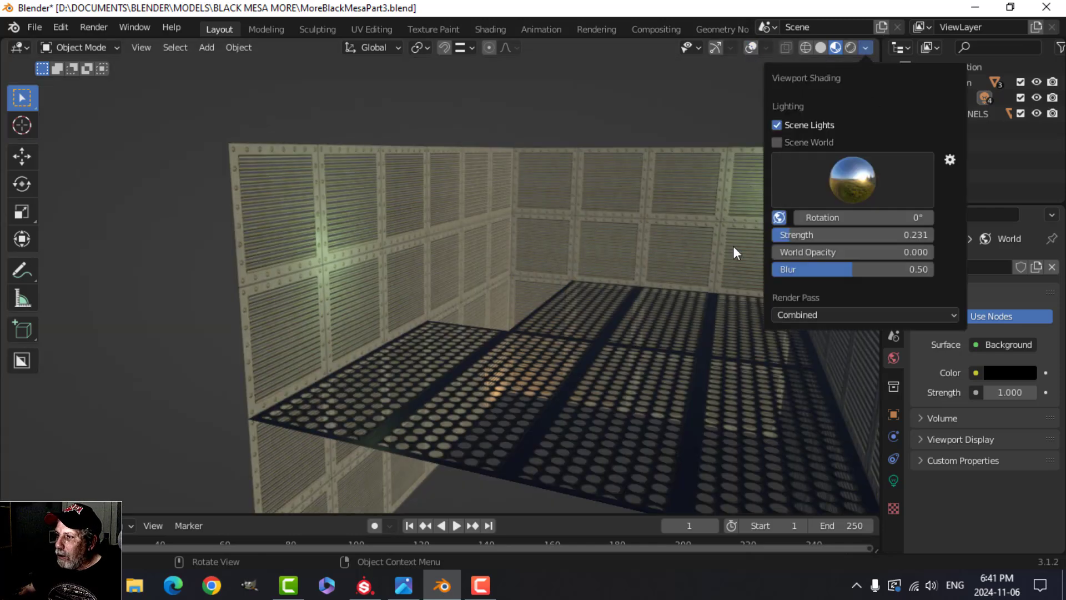
left_click_drag(786, 242, 781, 242)
- Examine the lit walls and grate floor at several distances, and turn the gizmos and overlays back on
scroll(665, 328, "up", 5)
mouse_move(665, 328)
middle_mouse_down()
mouse_move(604, 255)
mouse_move(606, 302)
mouse_move(618, 292)
middle_mouse_up()
scroll(611, 289, "down", 4)
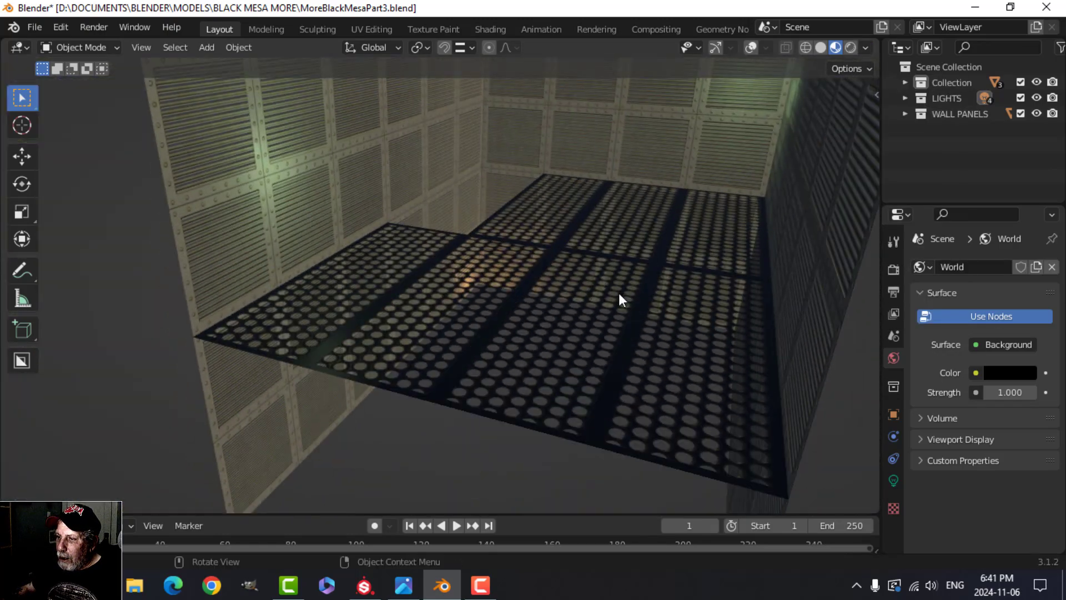
scroll(607, 326, "up", 3)
scroll(591, 326, "down", 5)
middle_click_drag(590, 325, 520, 327)
left_click(716, 47)
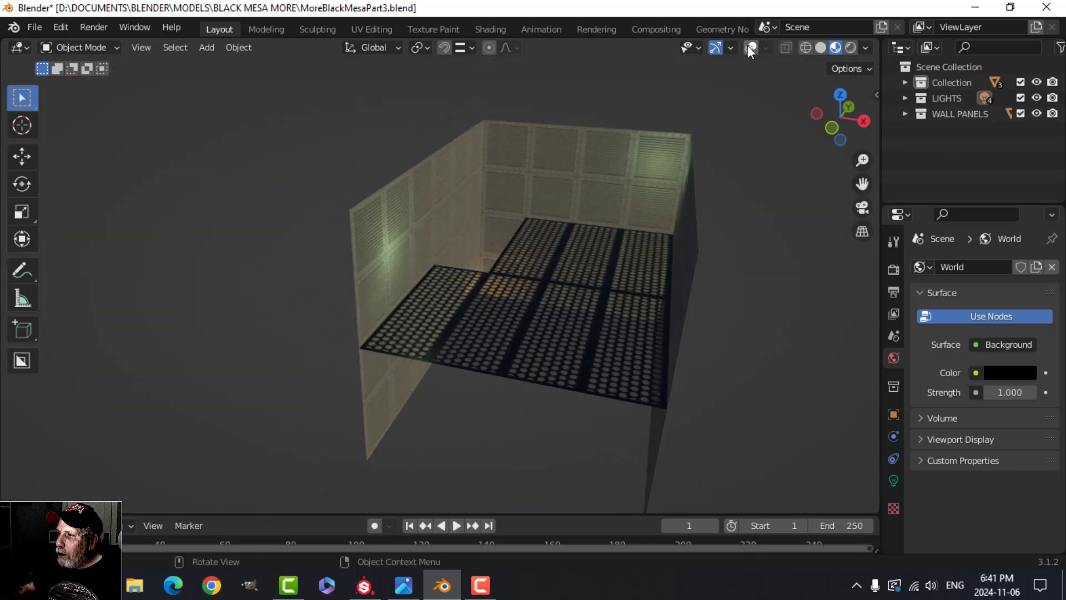
left_click(750, 47)
- Duplicate the green point light beside the long wall, move the copy along X towards mid-corridor, and lower it to the floor
scroll(455, 312, "up", 5)
left_click(418, 202)
key("KP_Decimal")
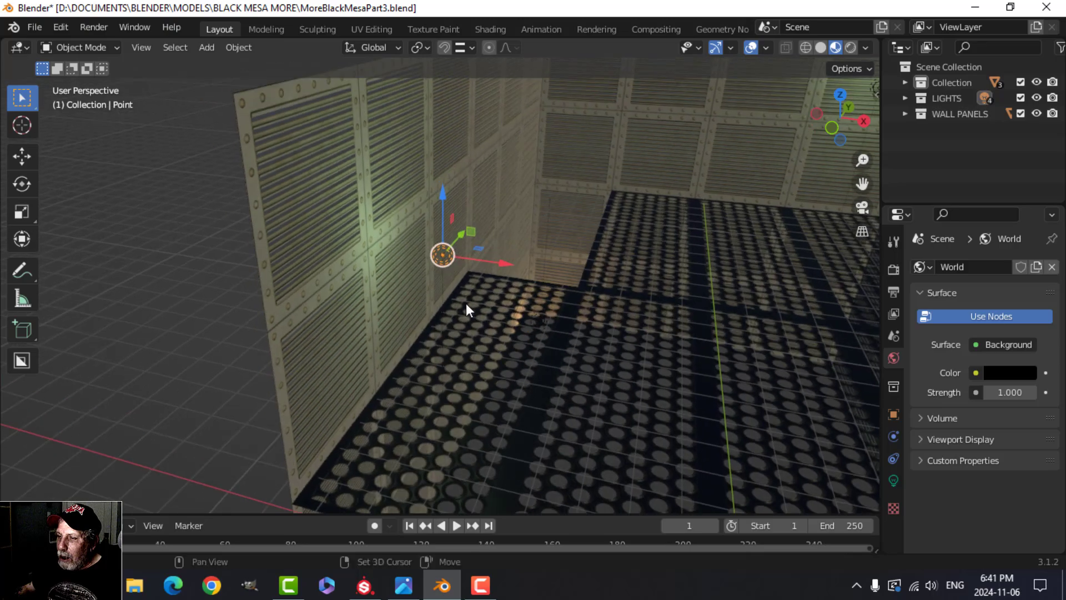
key("shift+d")
right_click(491, 302)
left_click_drag(511, 300, 728, 328)
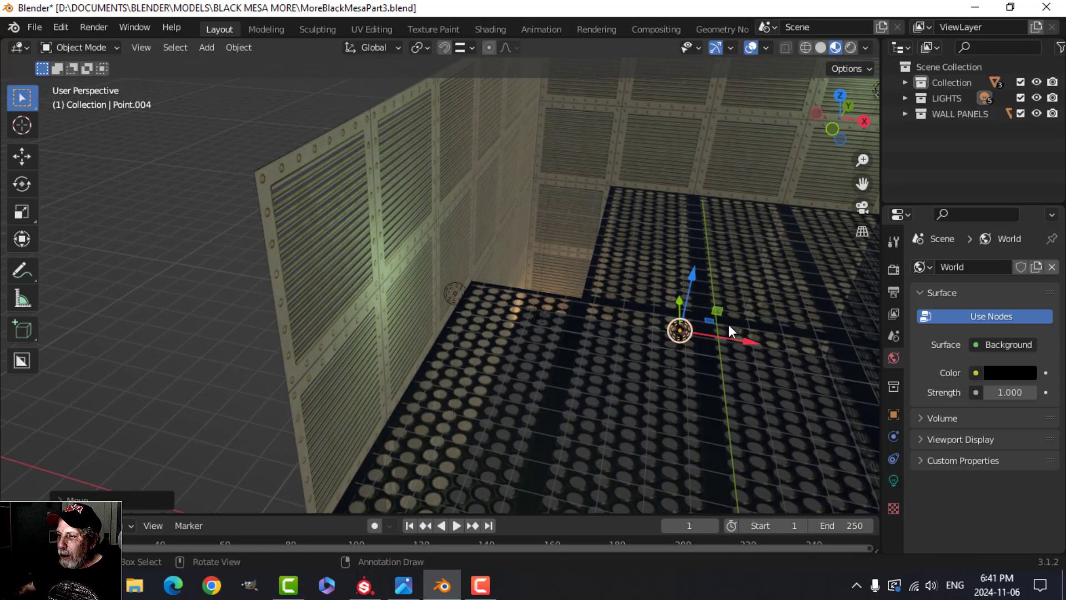
middle_click_drag(728, 329, 624, 282)
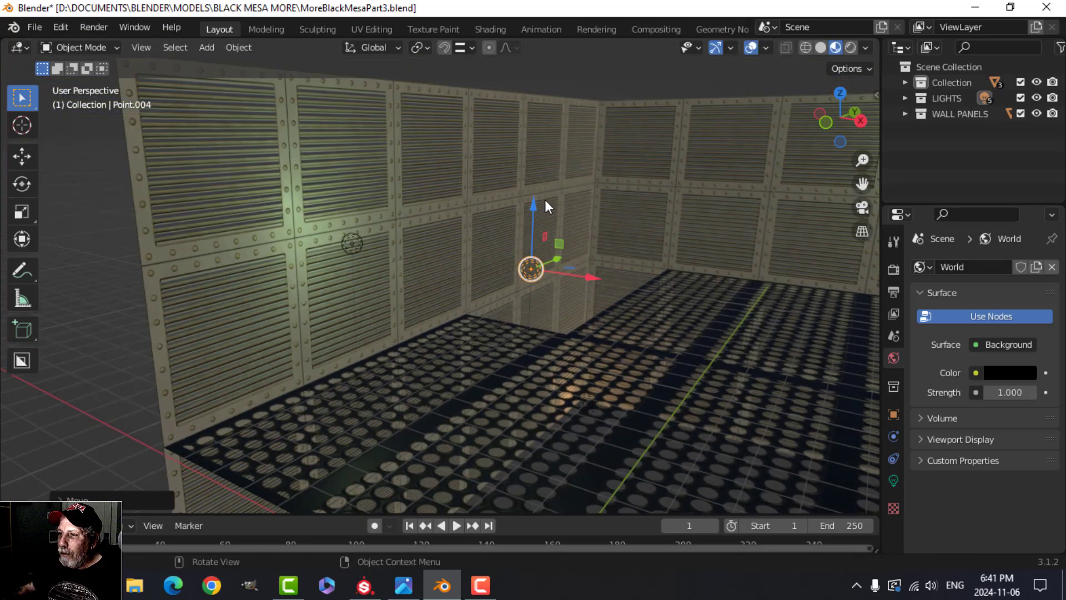
left_click_drag(545, 199, 544, 307)
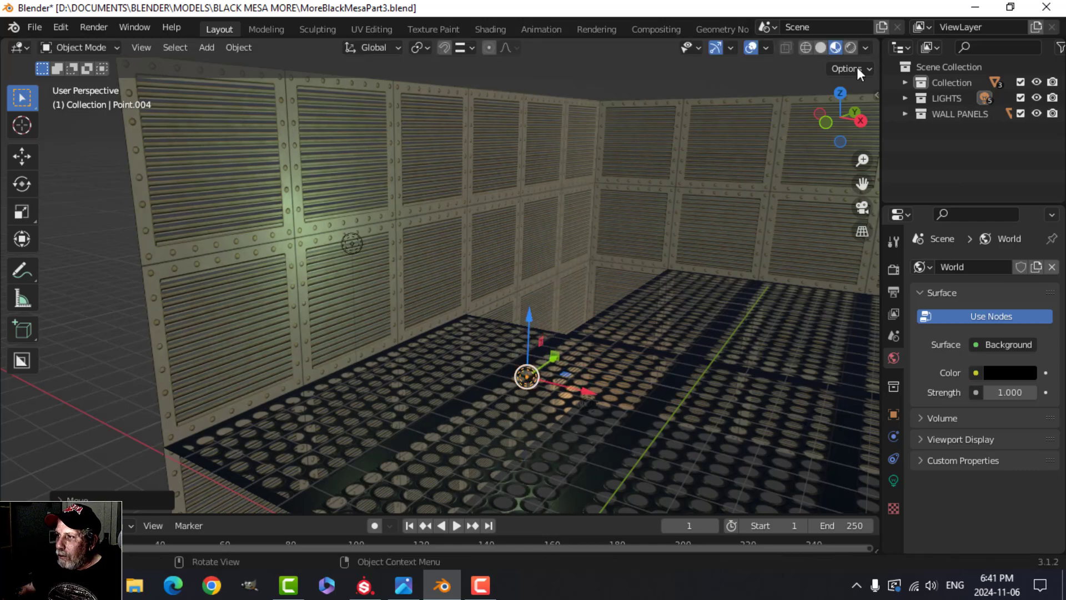
- Examine the green light's effect on the grate floor with gizmos and overlays hidden, and show them again
left_click(715, 48)
left_click(750, 48)
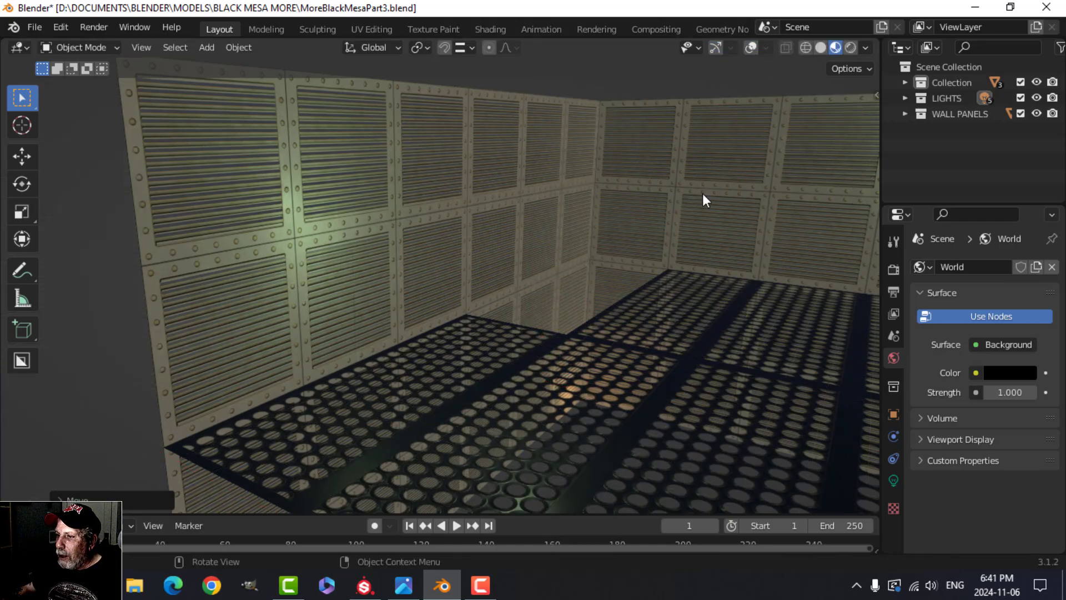
middle_click_drag(702, 194, 662, 236)
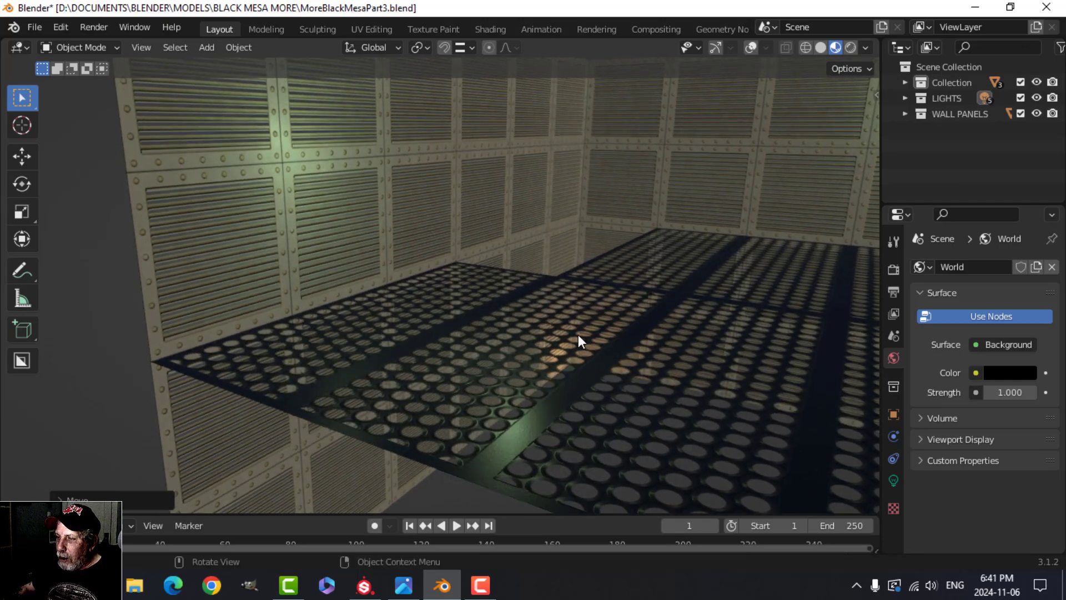
scroll(578, 334, "down", 5)
scroll(625, 298, "up", 7)
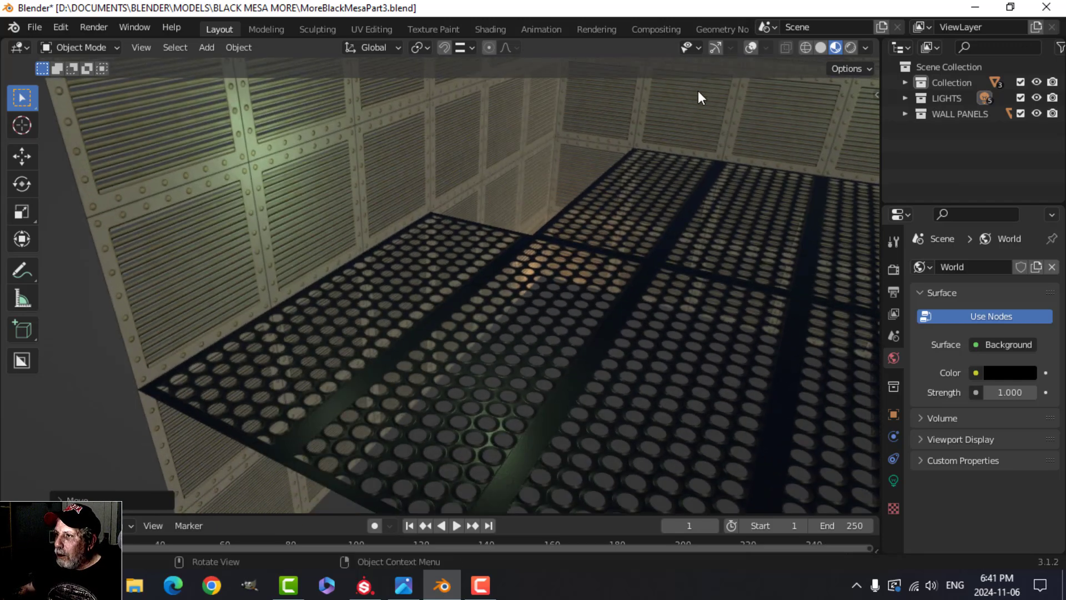
left_click(718, 47)
left_click(751, 47)
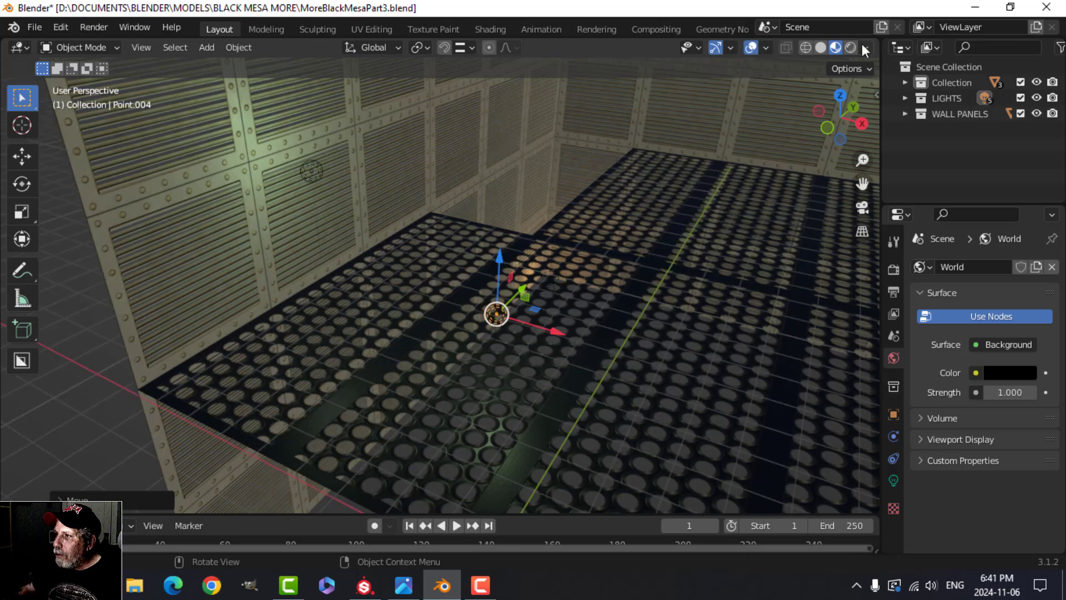
- Move the copied floor light further into the corridor along Y, set its power to 125 W, and nudge it along X
left_click_drag(522, 292, 1010, 409)
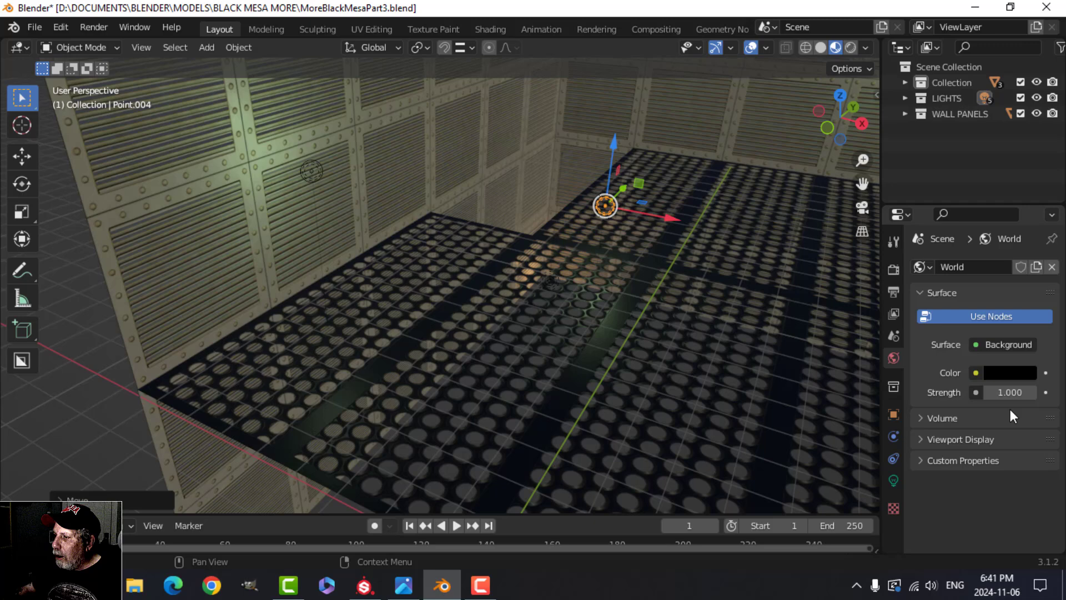
left_click(895, 481)
left_click(997, 376)
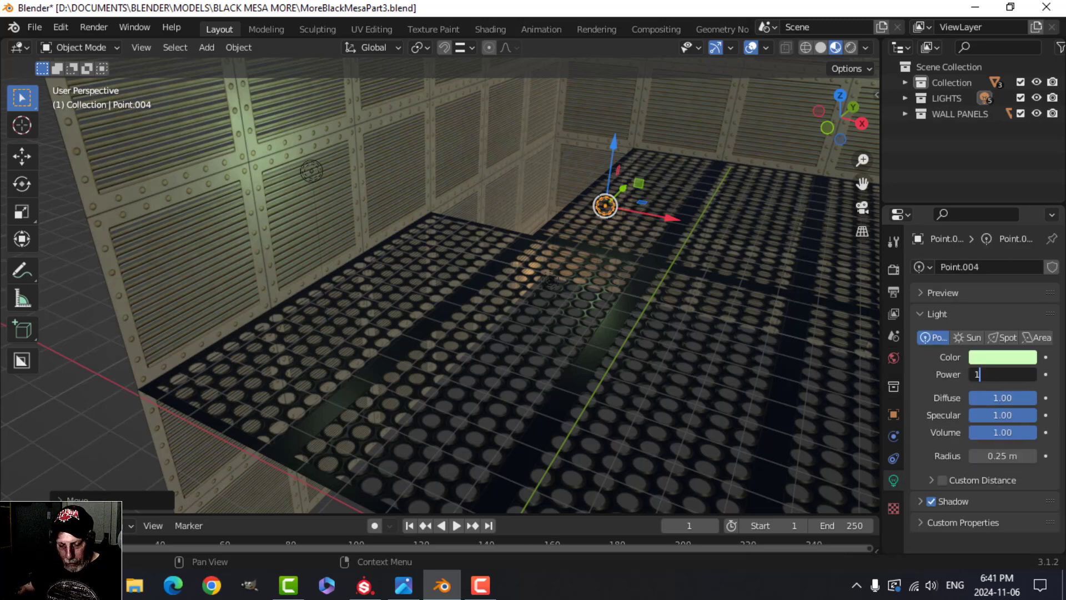
type("125")
key("Return")
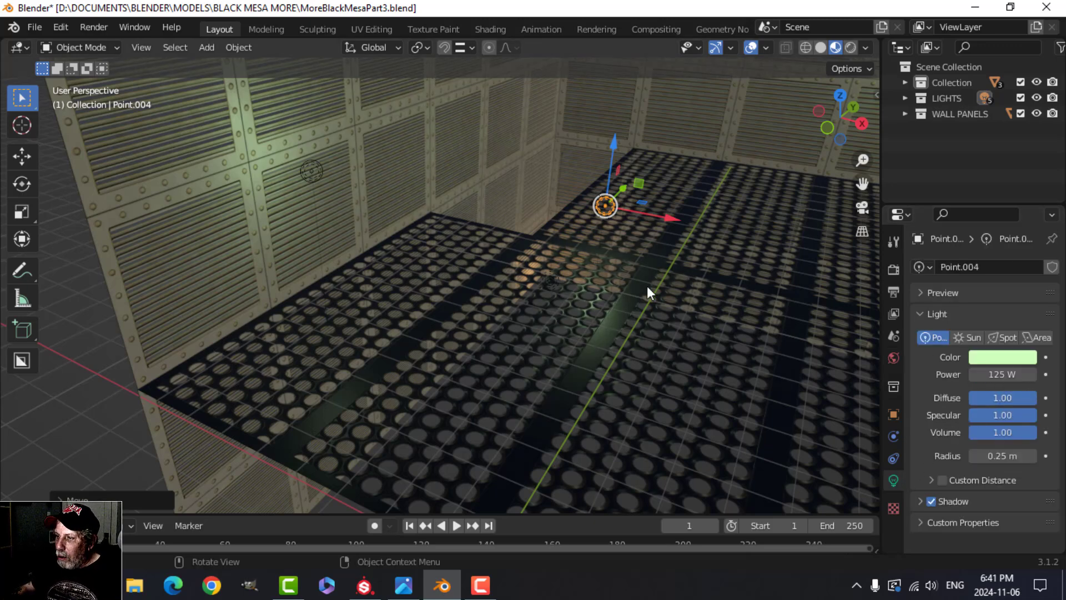
left_click_drag(665, 219, 630, 282)
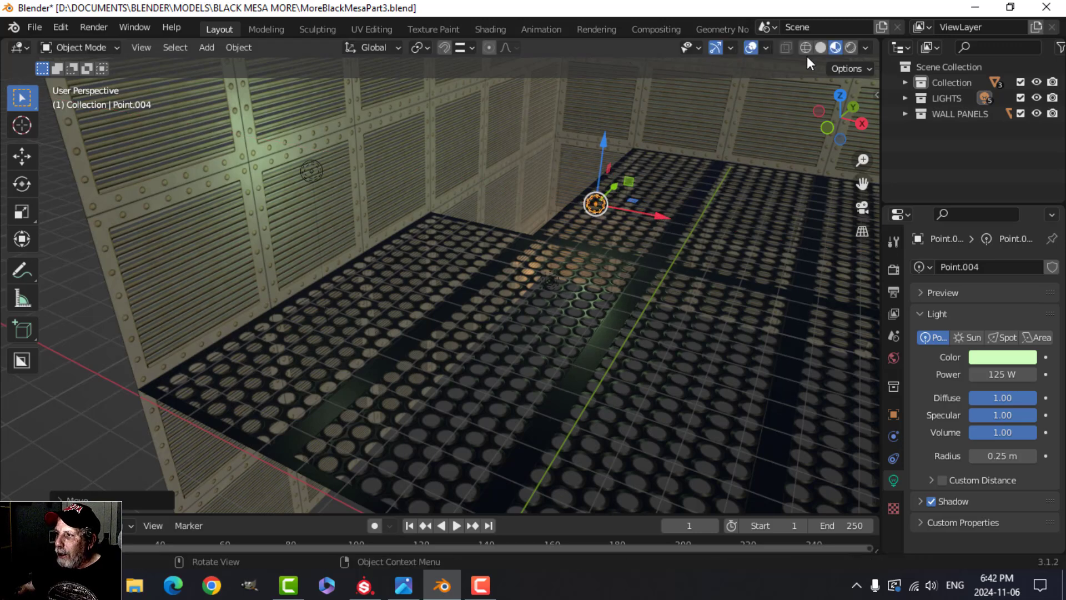
- Colour the 125 W floor light yellow (H 0.133, S 0.797, V 1.000) and inspect the corridor with gizmos and overlays hidden
left_click(998, 356)
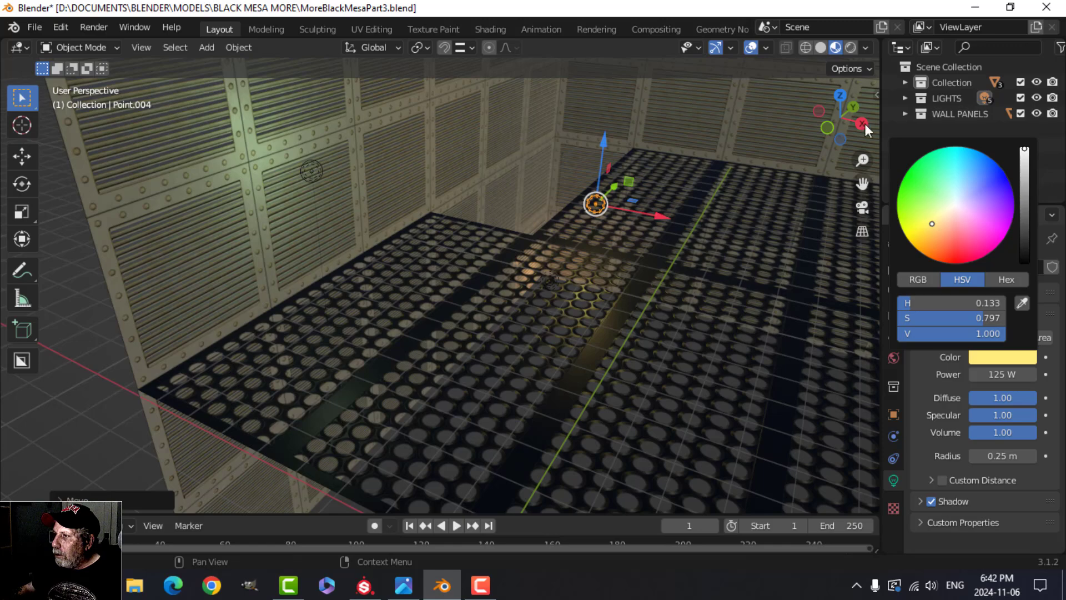
left_click(721, 48)
left_click(749, 48)
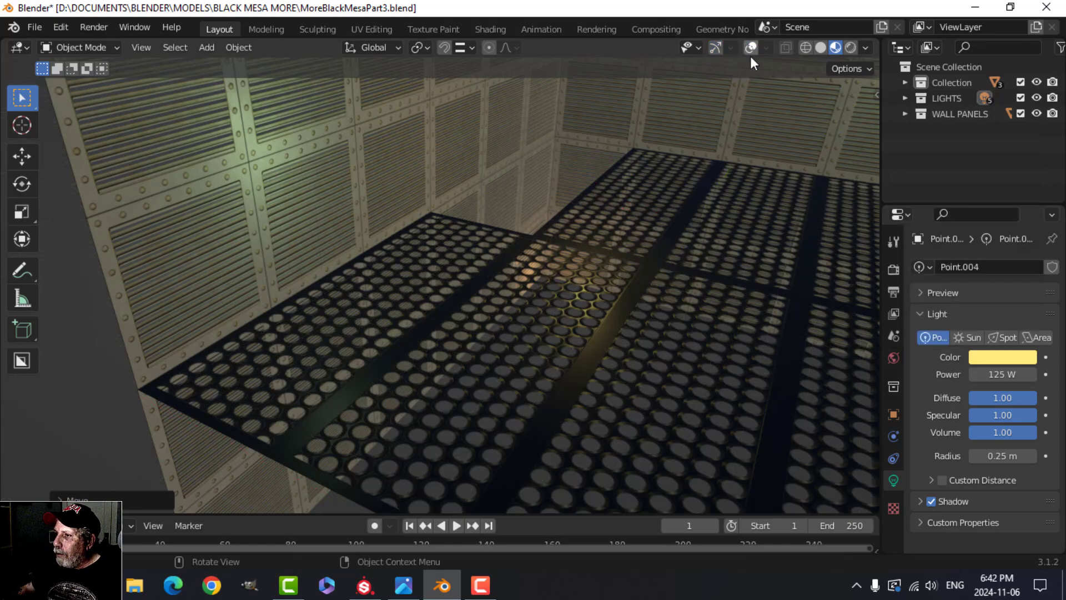
middle_click_drag(716, 139, 601, 286)
scroll(678, 258, "down", 6)
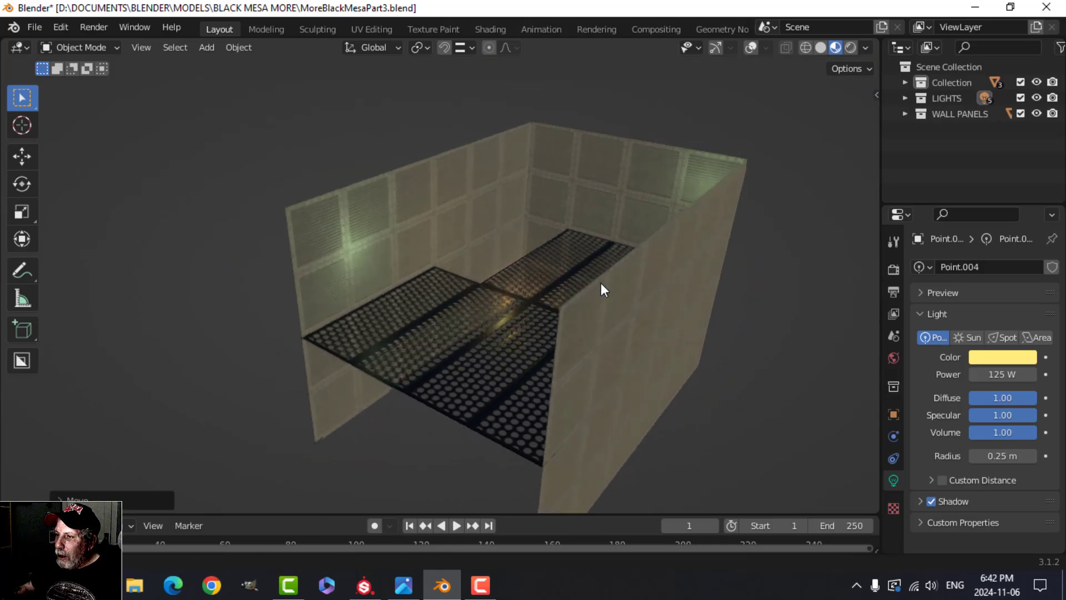
scroll(583, 285, "up", 5)
scroll(594, 279, "down", 4)
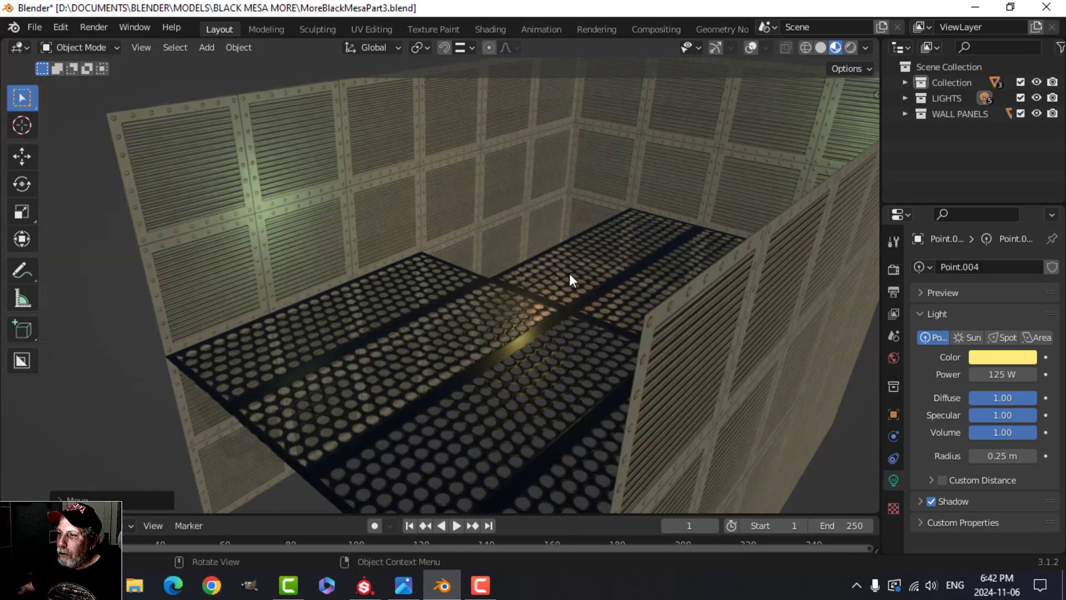
- Show the gizmos and overlays again and add a cylinder mesh at the 3D cursor on the grate floor
left_click(715, 48)
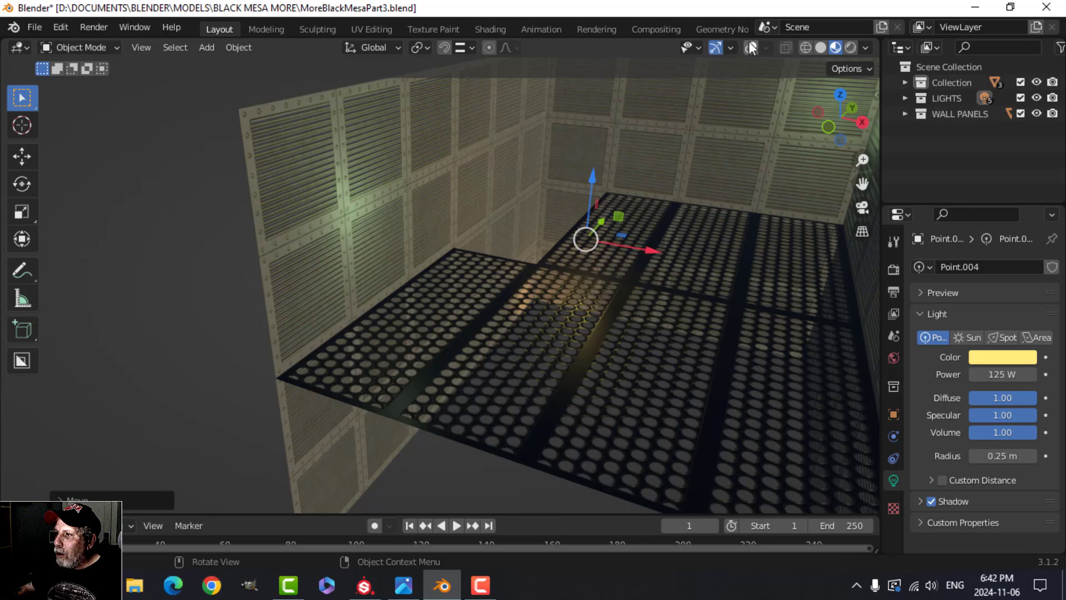
left_click(751, 48)
scroll(690, 192, "down", 3)
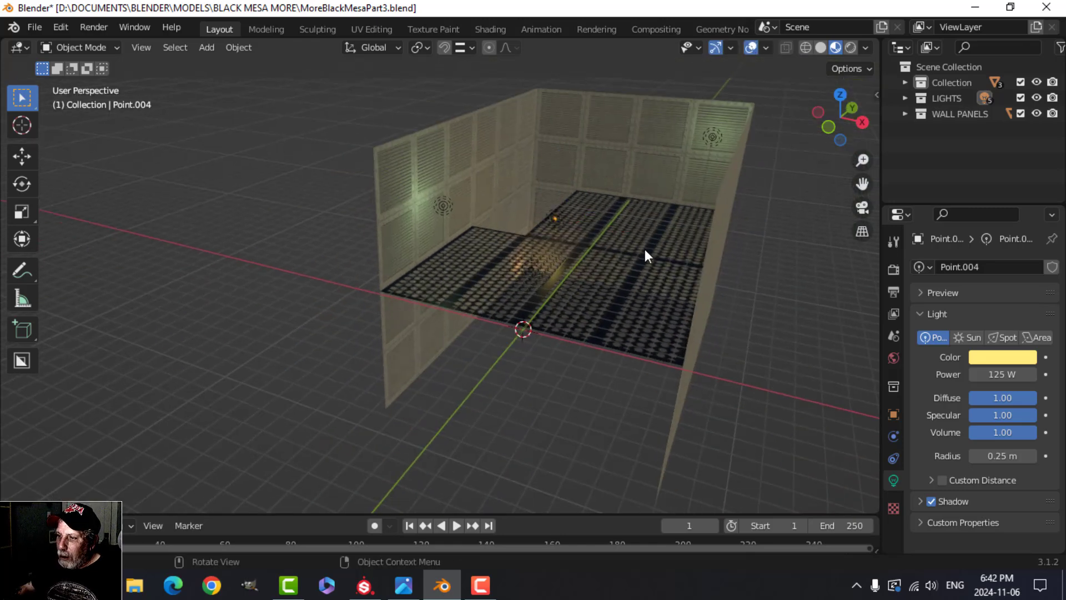
middle_click_drag(644, 248, 635, 238)
key("shift+a")
mouse_move(601, 233)
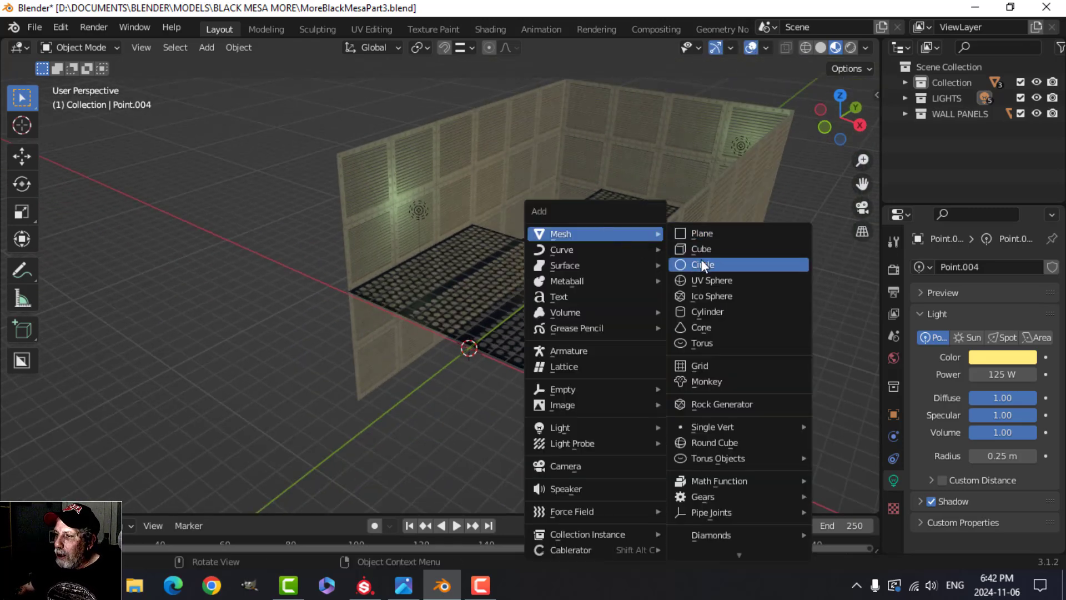
left_click(721, 311)
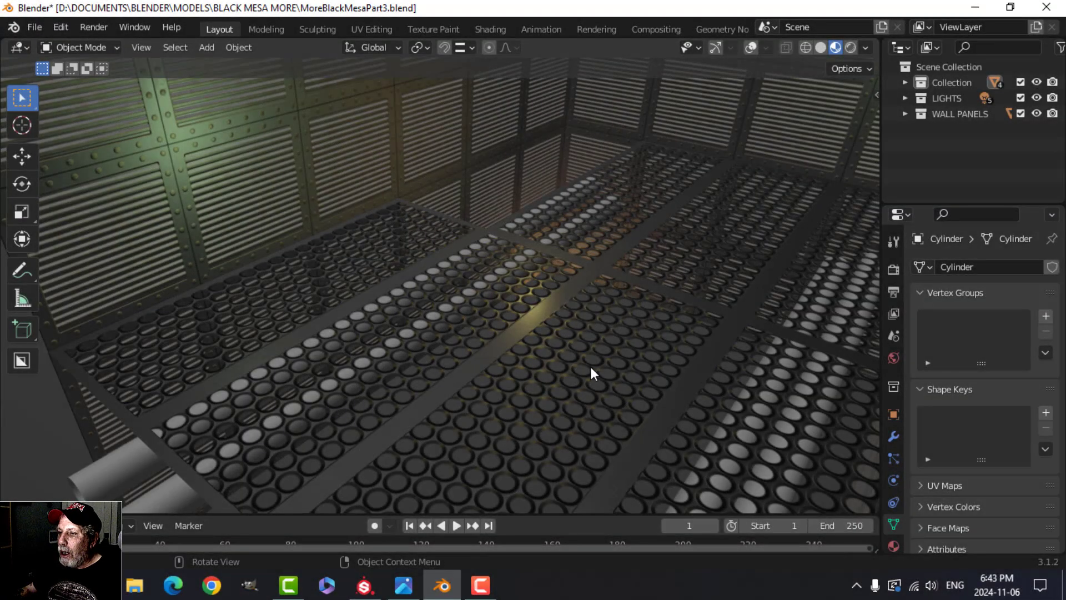
- Examine the cylinder pipes beneath the grate floor and compare the corridor with the CorridorBrighter.jpg reference in the image viewer before returning to Blender
middle_click_drag(578, 367, 508, 324)
scroll(549, 288, "down", 6)
middle_click_drag(549, 288, 571, 335)
scroll(534, 315, "up", 6)
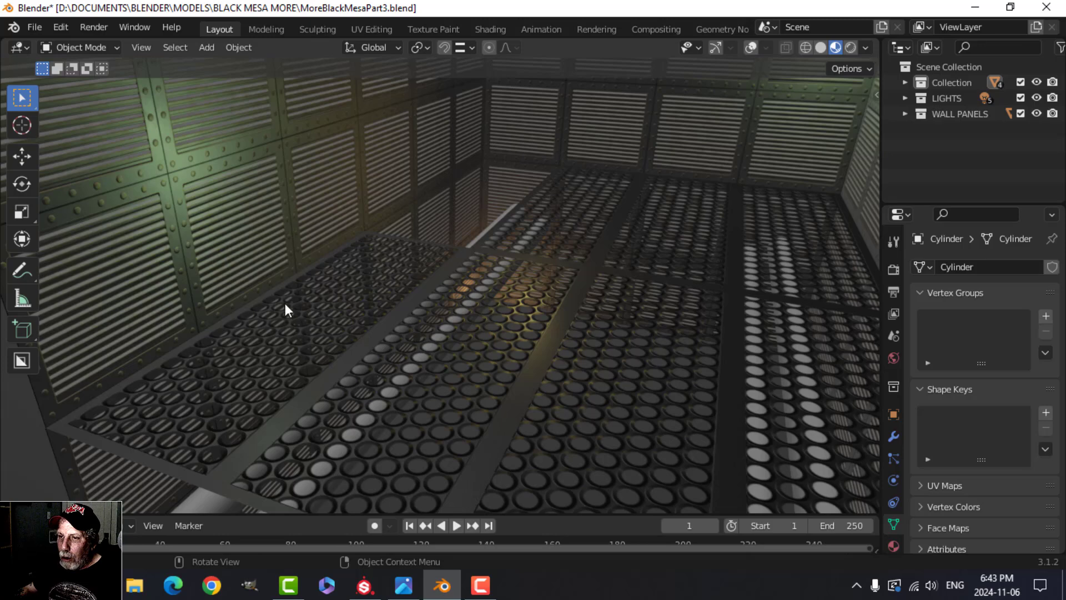
left_click(404, 585)
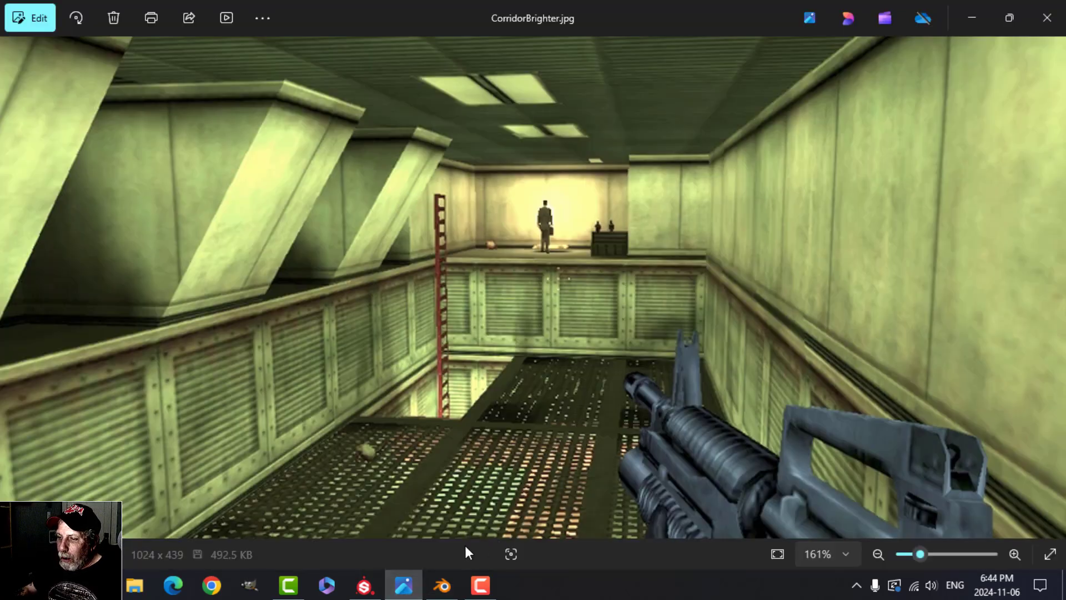
left_click(442, 586)
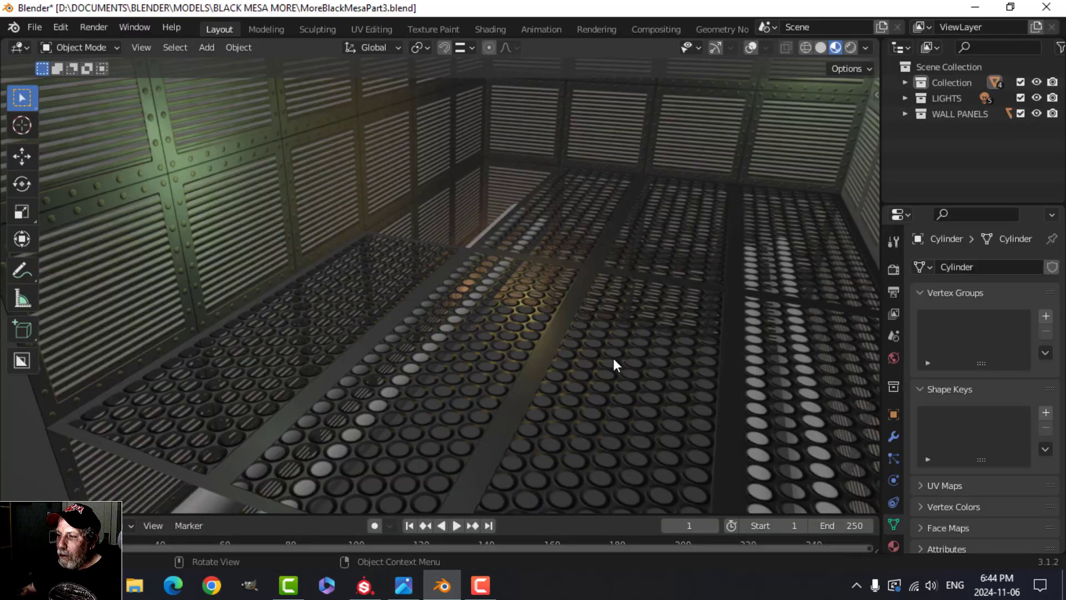
- Examine the corridor from several angles and distances, checking how the pipes and coloured lights show through the grate holes
scroll(613, 358, "down", 2)
scroll(605, 358, "up", 4)
scroll(566, 327, "down", 5)
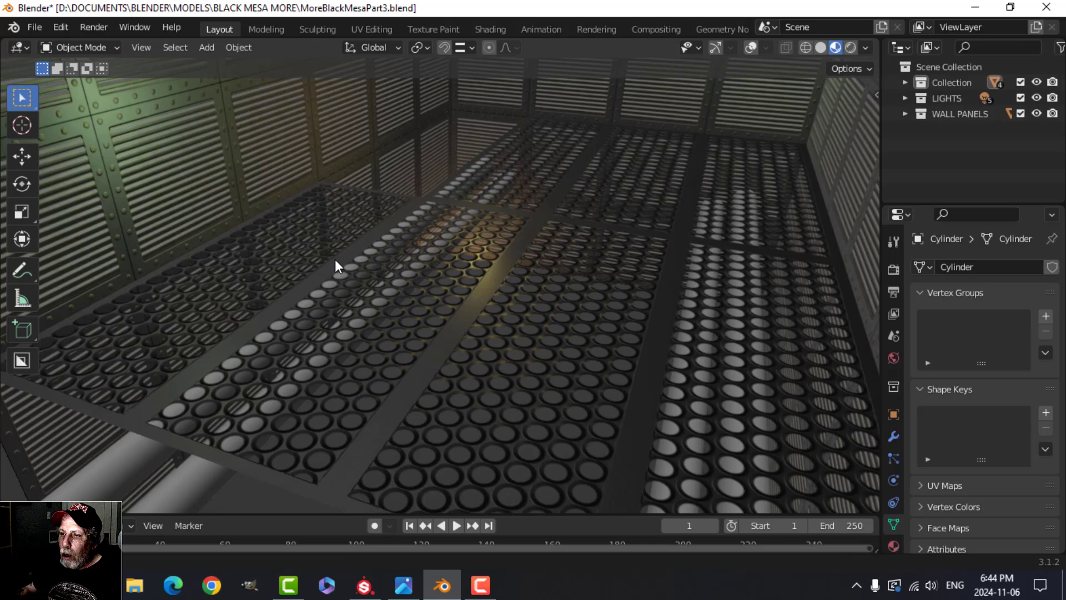
middle_click_drag(334, 259, 364, 397)
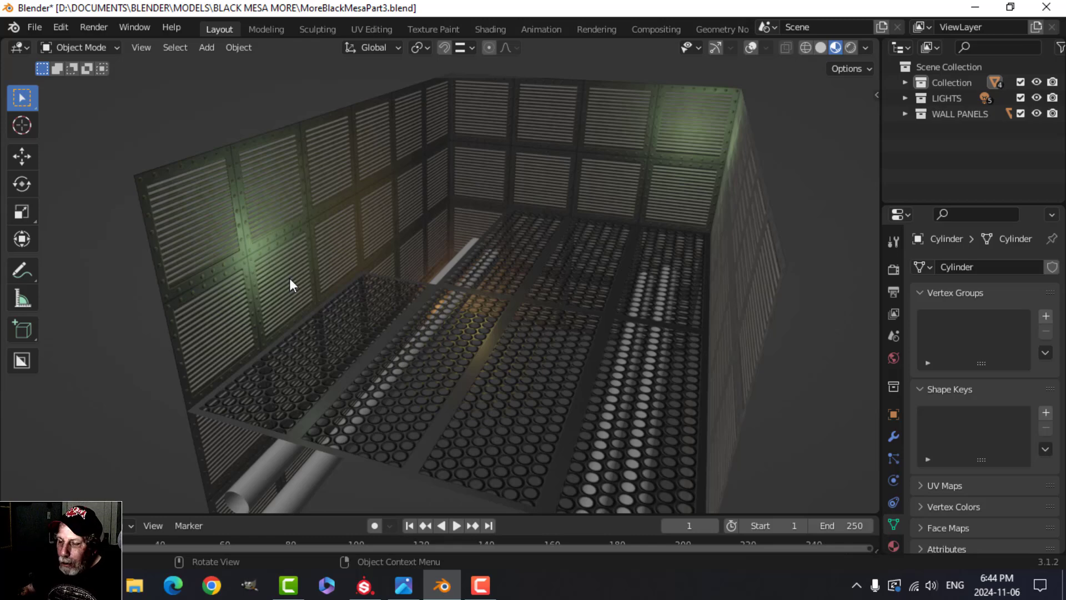
middle_click_drag(438, 312, 498, 321)
scroll(500, 321, "up", 8)
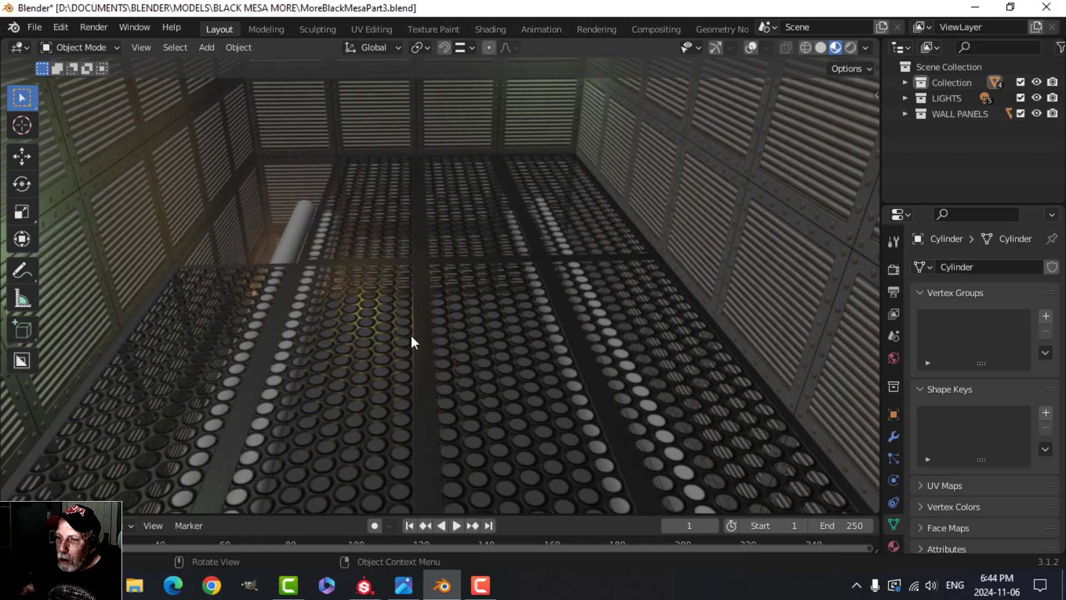
middle_click_drag(411, 335, 329, 322)
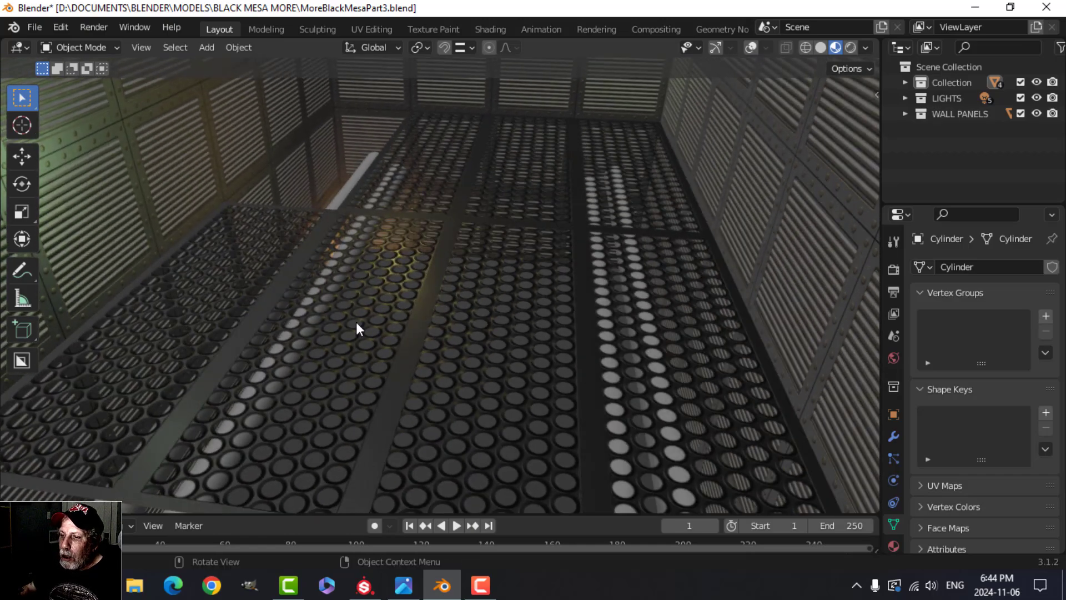
scroll(456, 390, "down", 3)
middle_click_drag(462, 389, 349, 368)
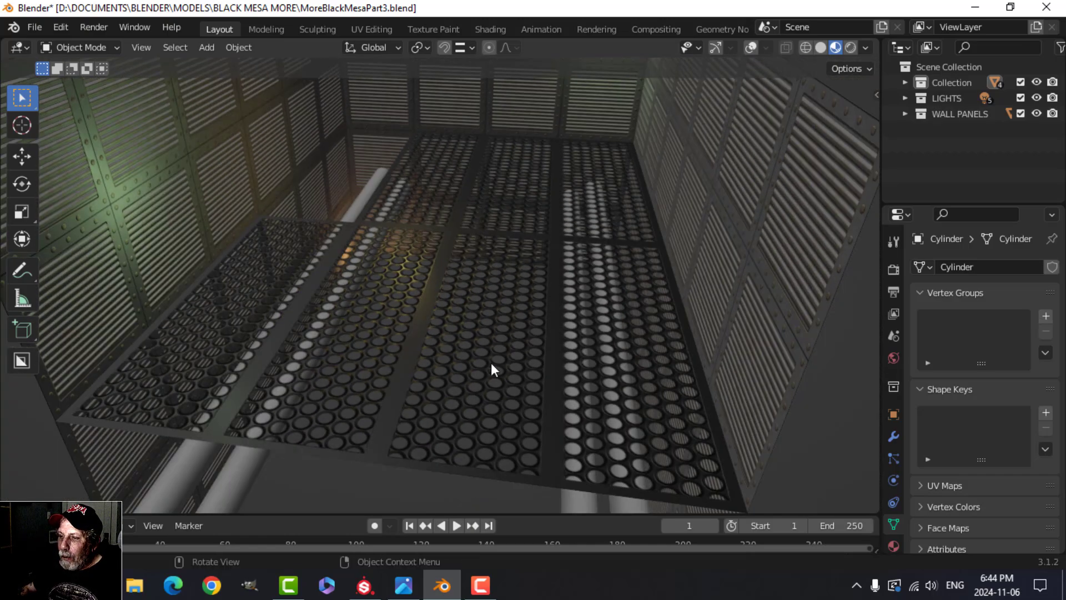
mouse_move(491, 362)
middle_mouse_down()
mouse_move(473, 364)
mouse_move(477, 343)
mouse_move(496, 365)
middle_mouse_up()
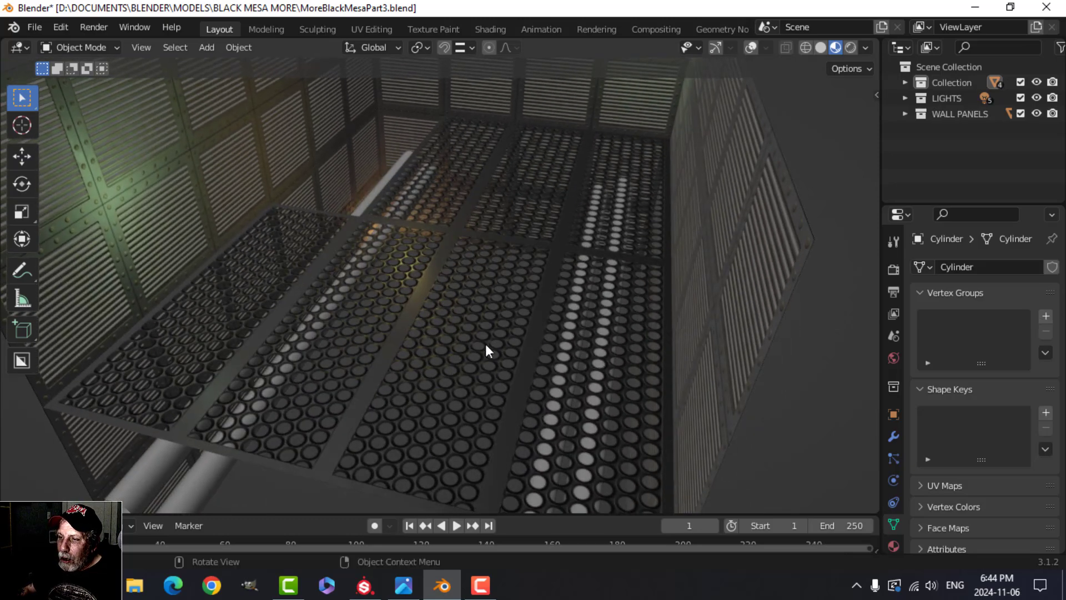